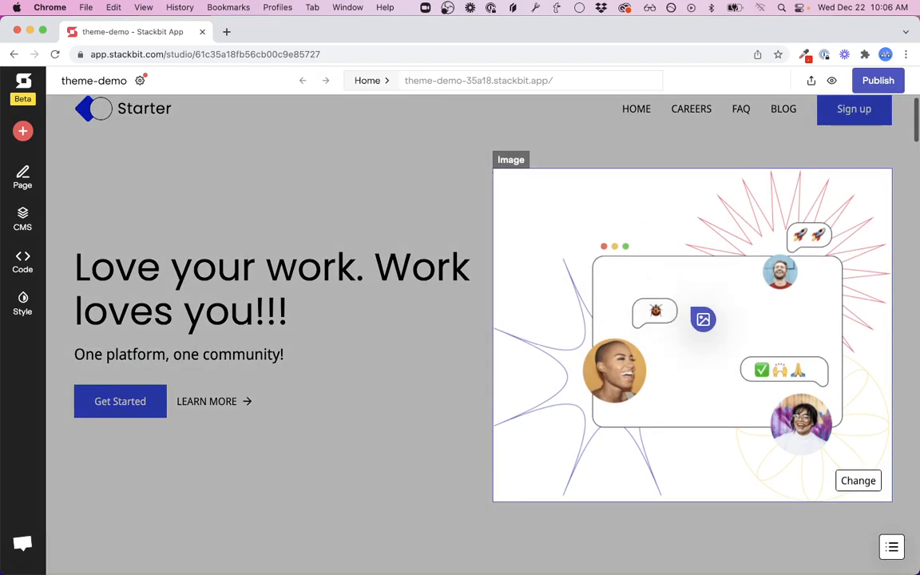
# Step: Replace the Hero section's image with bg.jpg from the image library
pyautogui.click(861, 482)
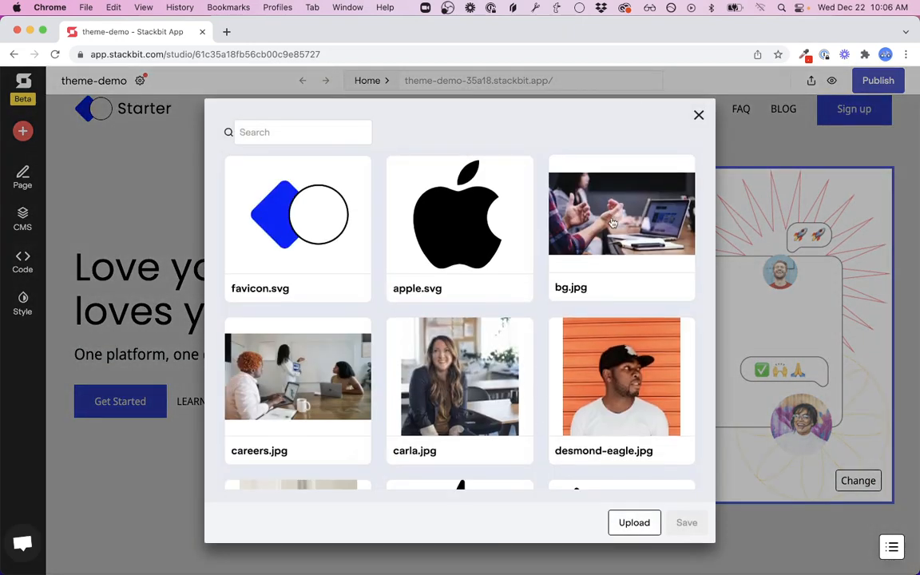
pyautogui.click(553, 192)
pyautogui.click(689, 524)
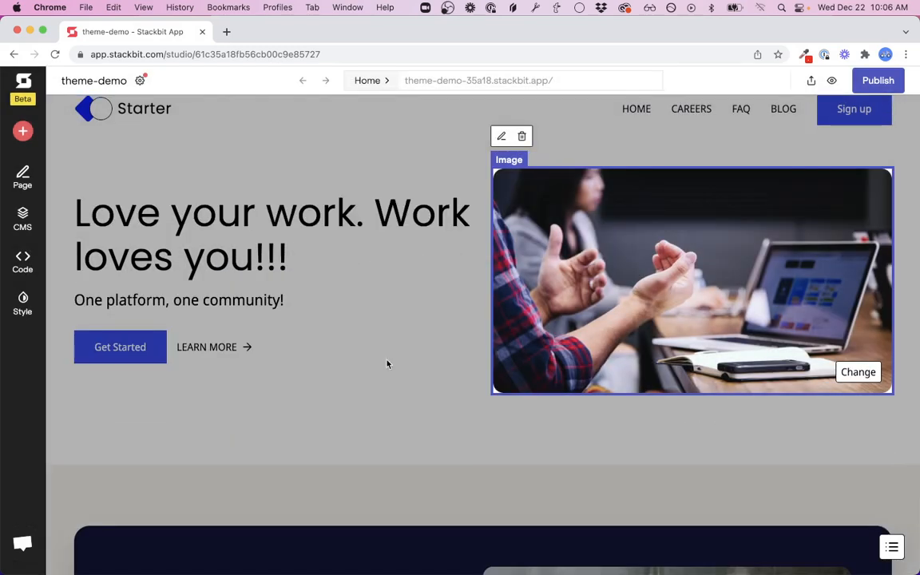
pyautogui.click(383, 364)
pyautogui.scroll(1, 454, 362)
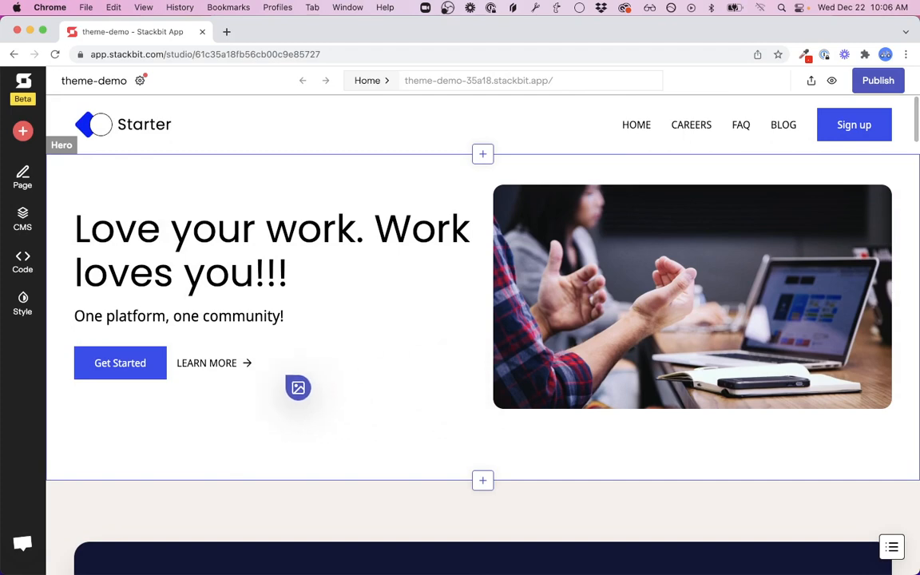
# Step: Delete the LEARN MORE link from the Hero section and add a new button after Get Started
pyautogui.click(240, 366)
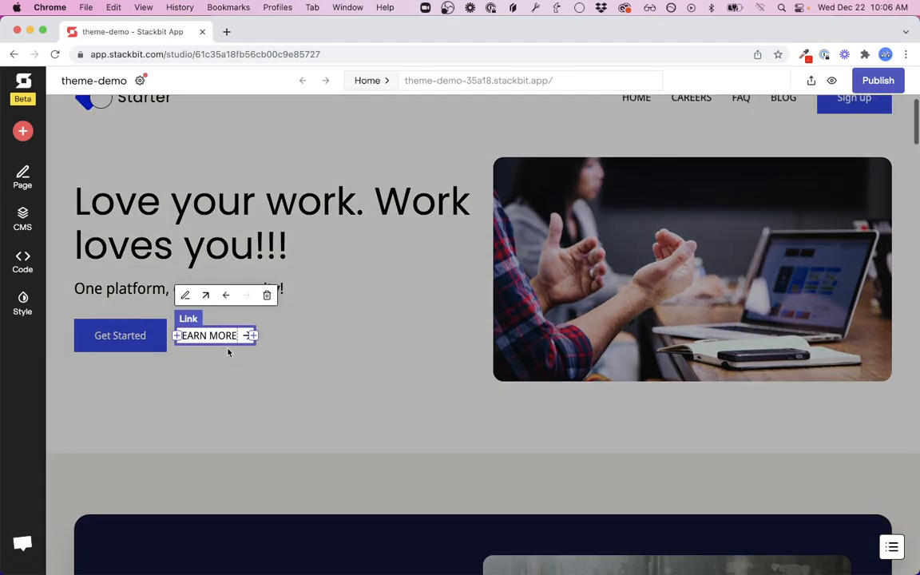
pyautogui.click(268, 296)
pyautogui.click(523, 398)
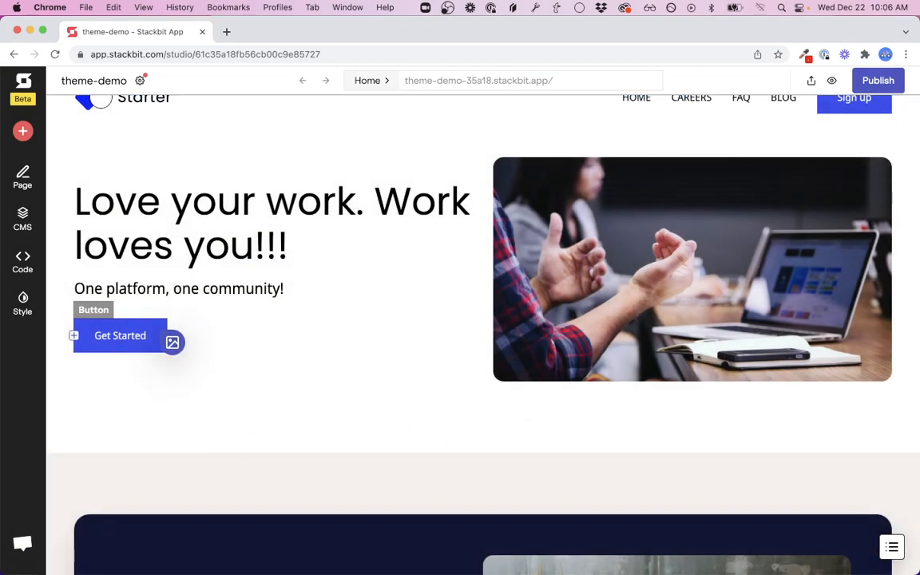
pyautogui.click(167, 337)
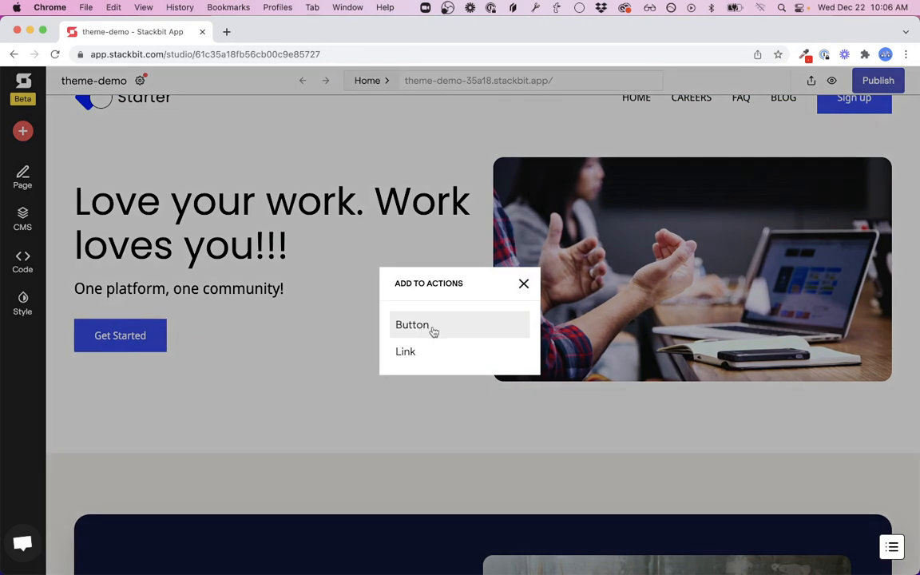
pyautogui.click(432, 328)
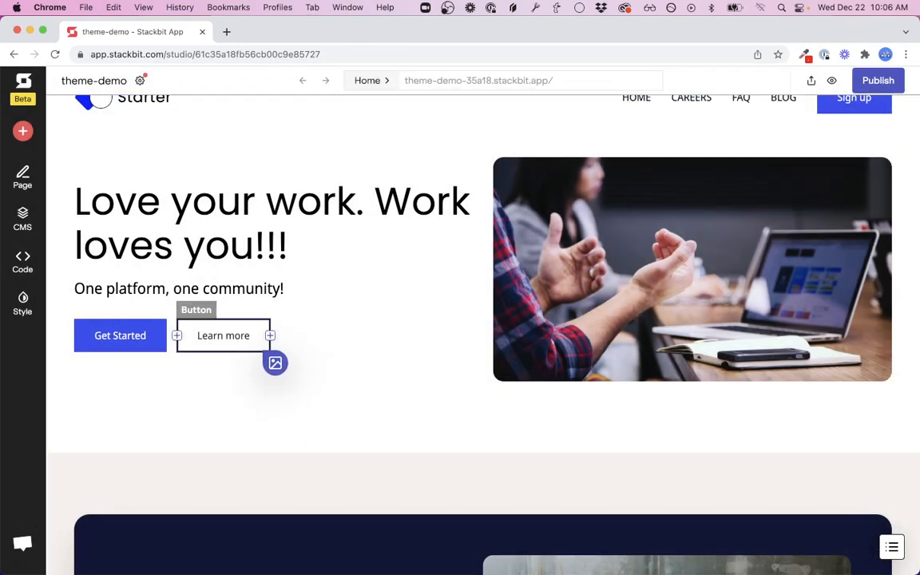
# Step: Move the Learn more button ahead of the Get Started button in the Hero section
pyautogui.click(232, 339)
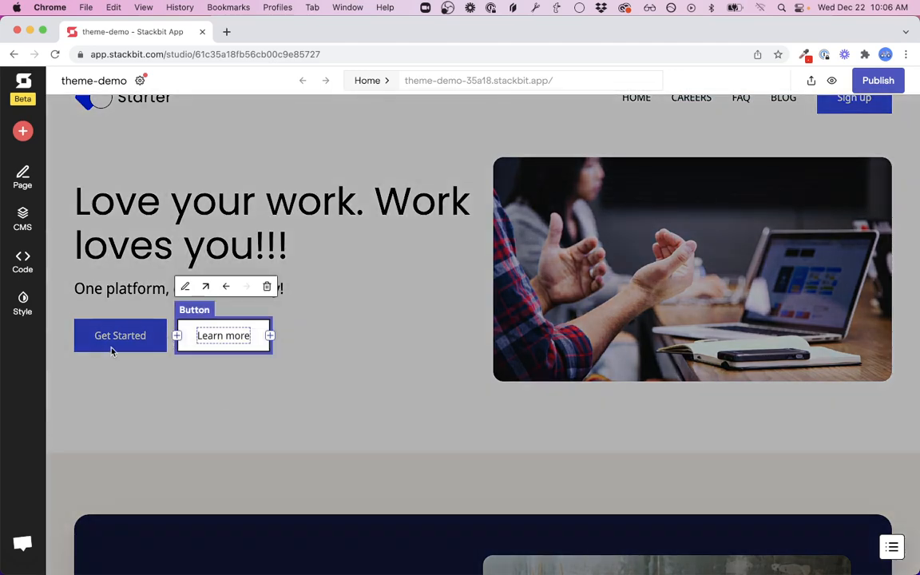
pyautogui.click(228, 288)
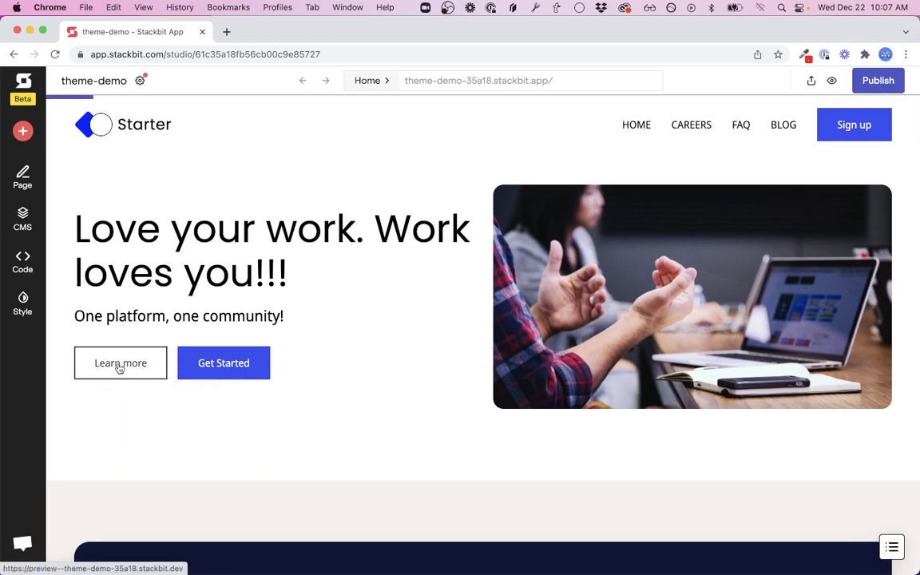
pyautogui.click(247, 320)
pyautogui.click(264, 409)
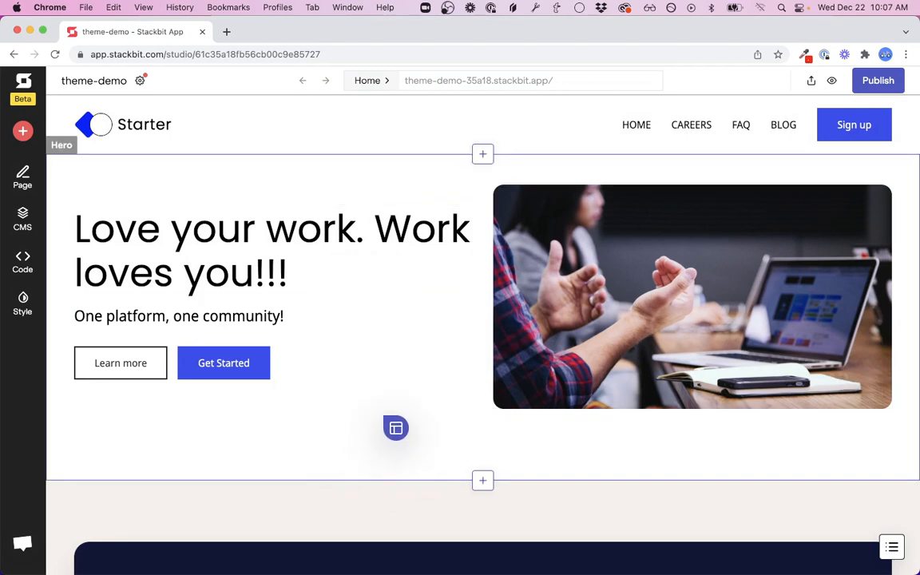
# Step: Look over the lower page sections and examine the reordering controls of the PlayStation logo under Trusted by
pyautogui.scroll(-5, 506, 433)
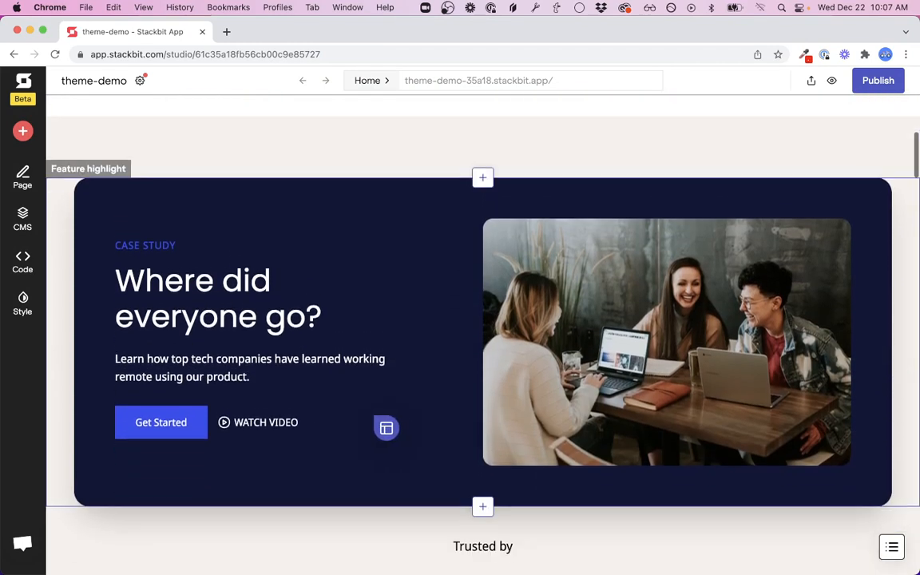
pyautogui.scroll(-5, 342, 459)
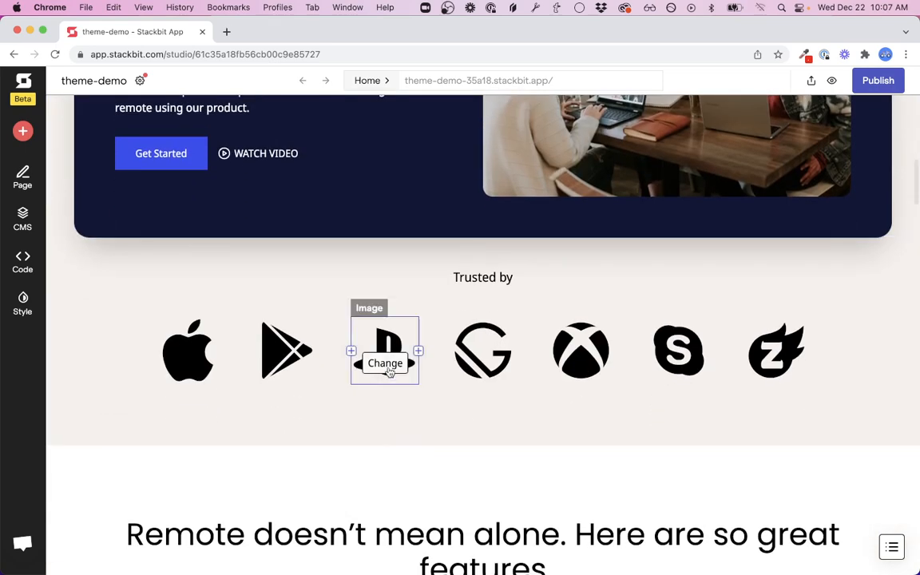
pyautogui.click(377, 345)
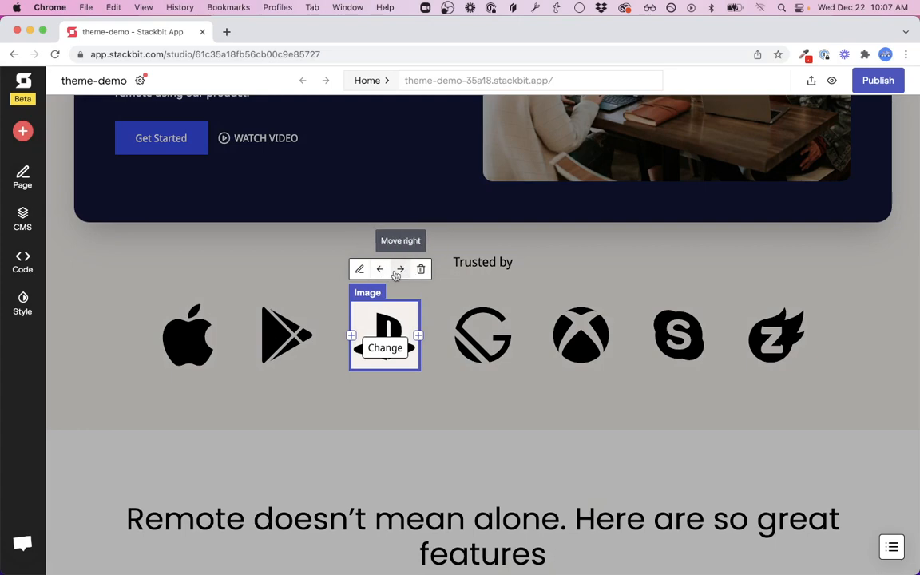
pyautogui.click(385, 268)
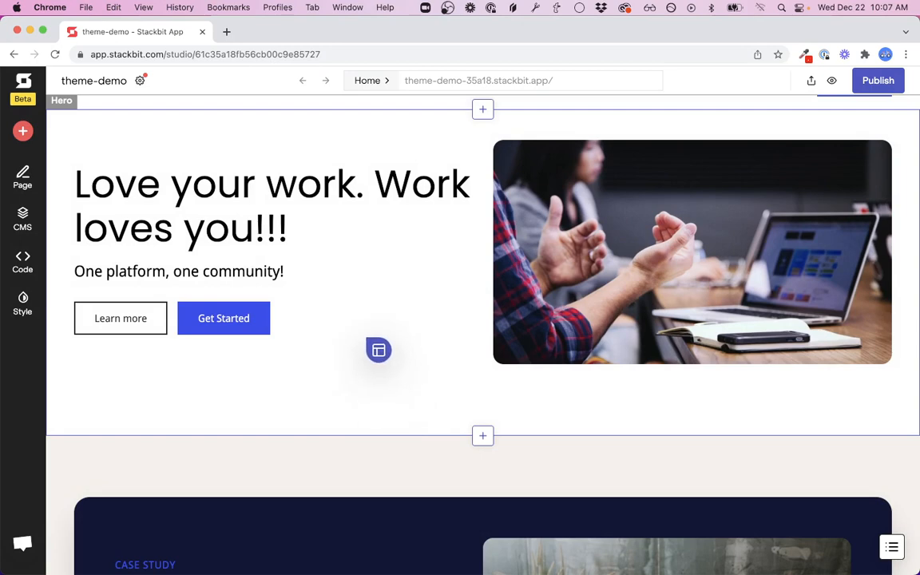
pyautogui.scroll(-5, 379, 350)
pyautogui.scroll(2, 379, 350)
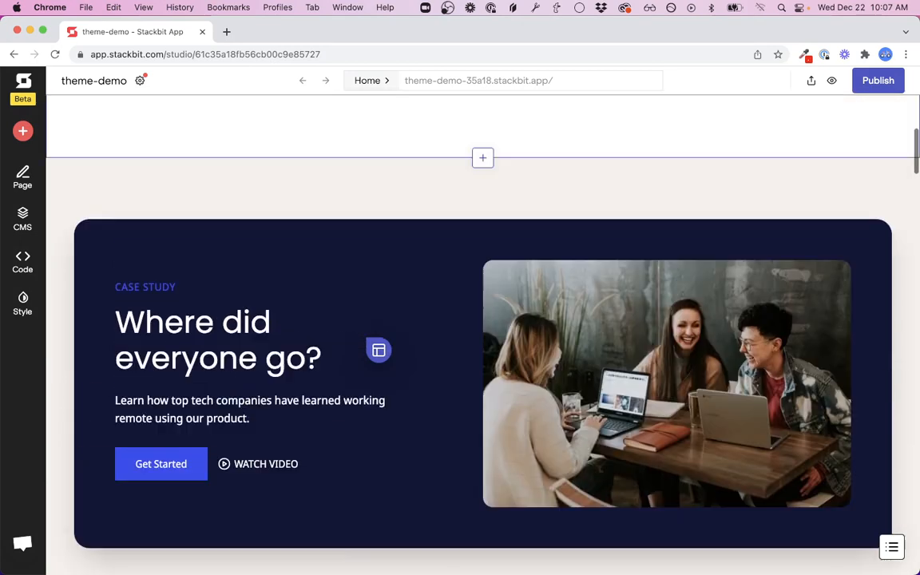
pyautogui.scroll(4, 378, 350)
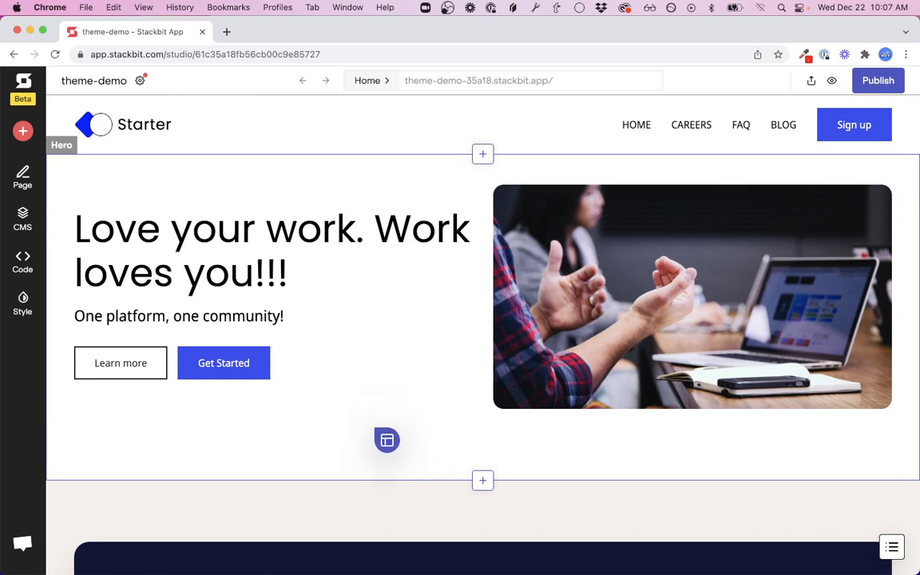
# Step: Set the Hero section's top padding to 176 px
pyautogui.click(262, 338)
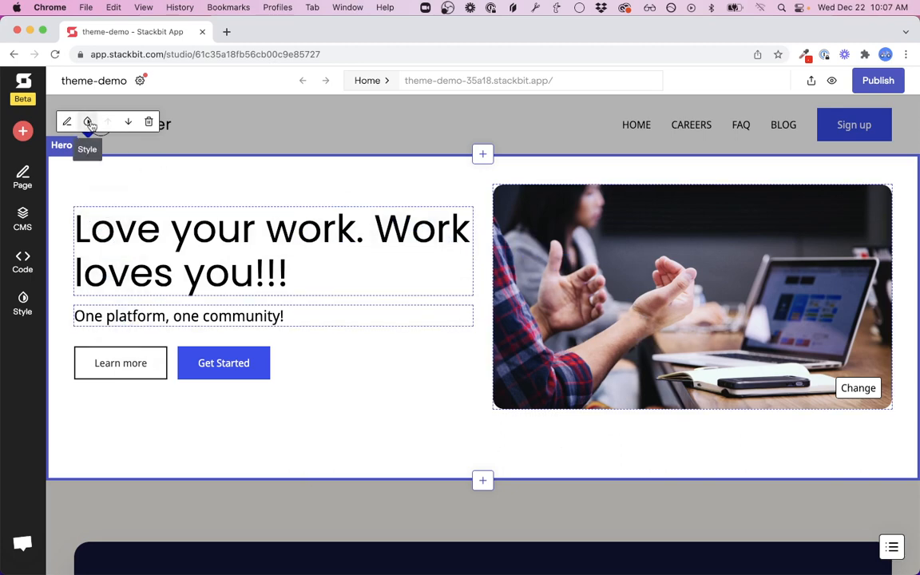
pyautogui.click(88, 120)
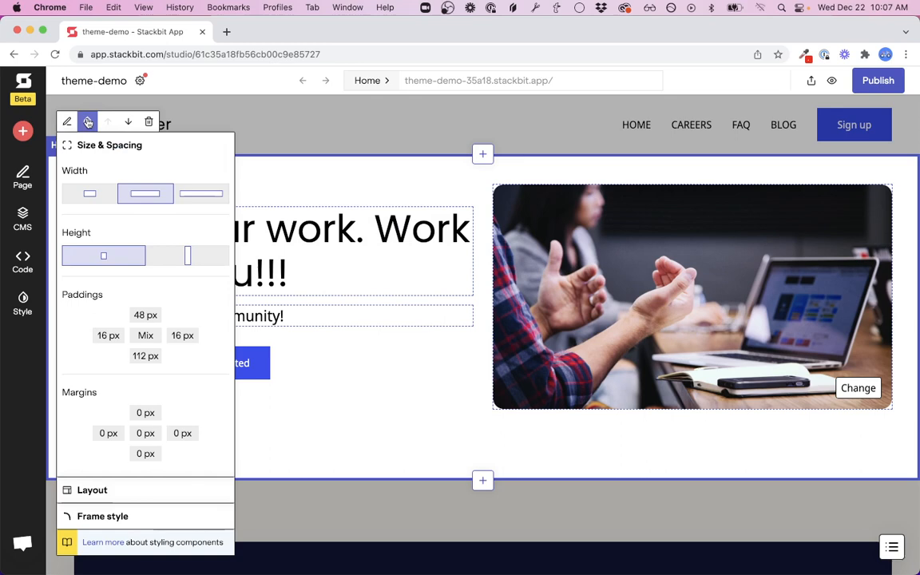
pyautogui.click(147, 316)
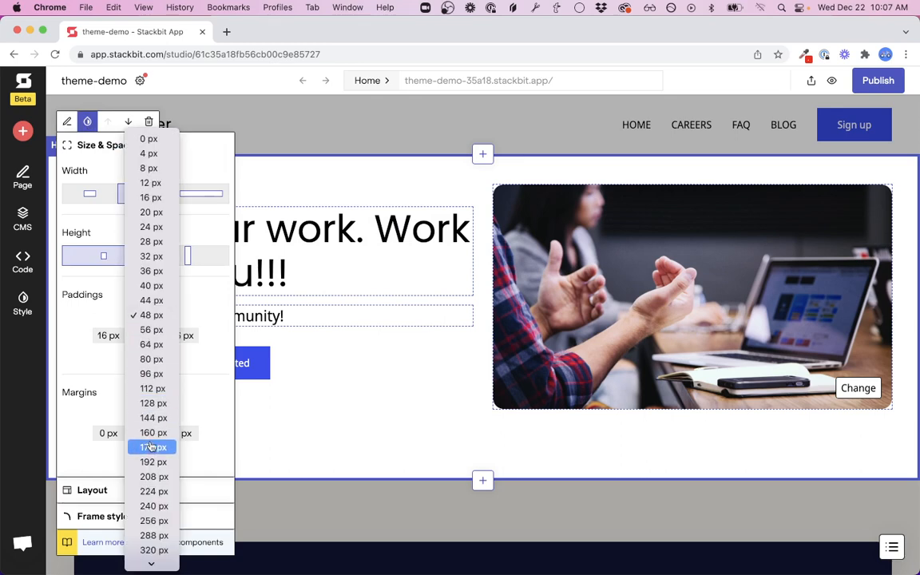
pyautogui.click(151, 448)
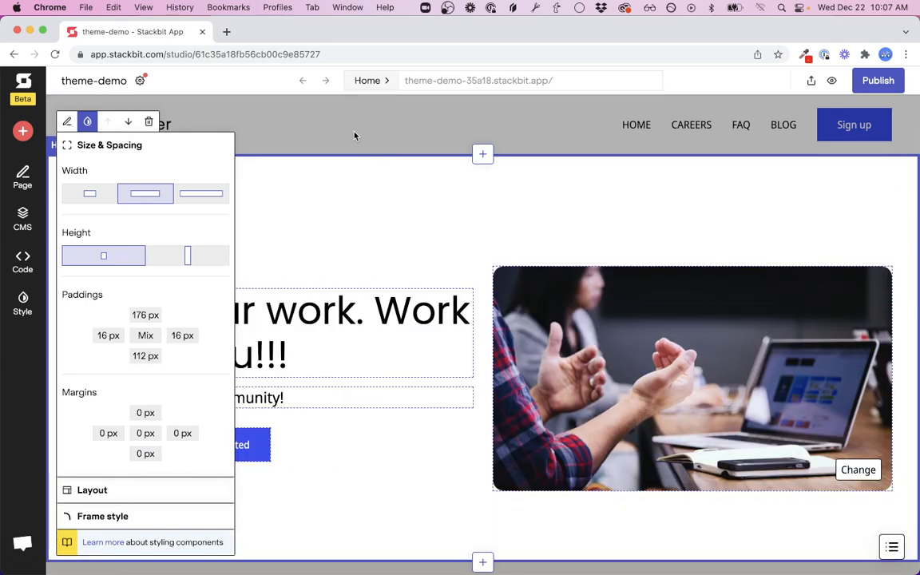
pyautogui.click(354, 136)
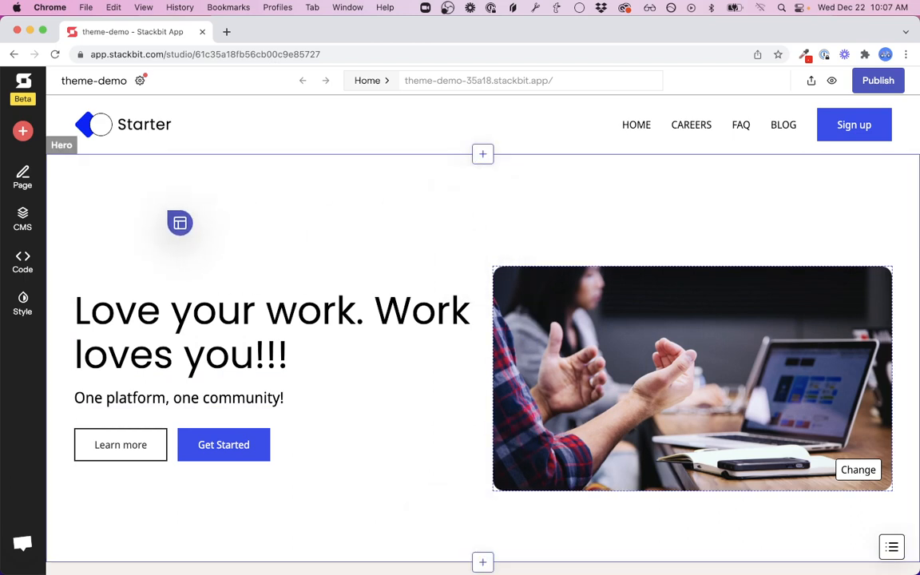
# Step: Try a top padding of 32 px on the Hero section, and settle on 112 px
pyautogui.scroll(-1, 195, 226)
pyautogui.click(86, 124)
pyautogui.click(88, 155)
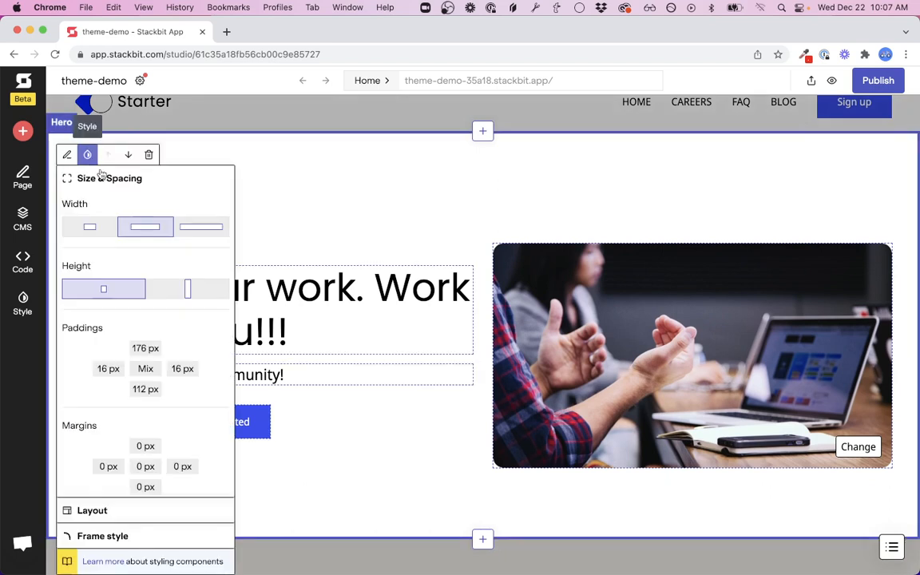
pyautogui.click(145, 352)
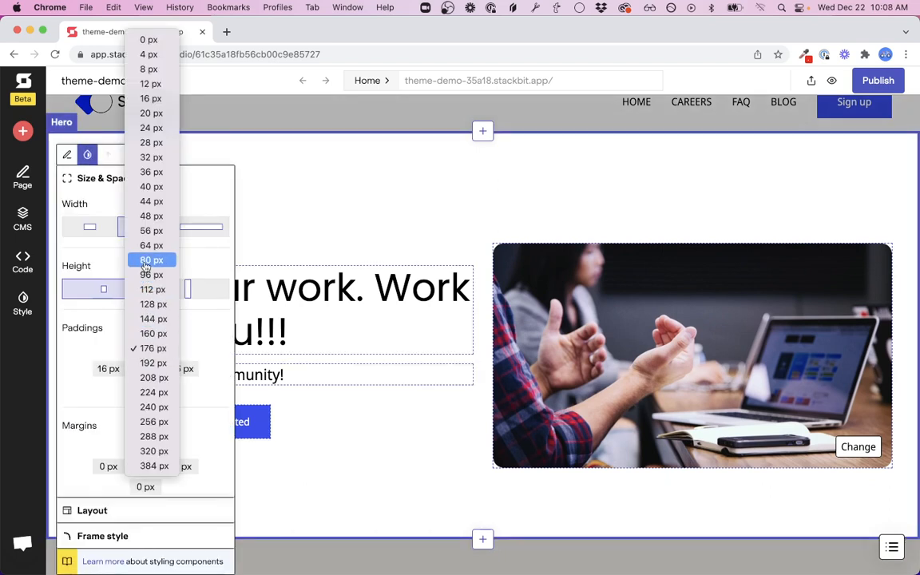
pyautogui.click(146, 158)
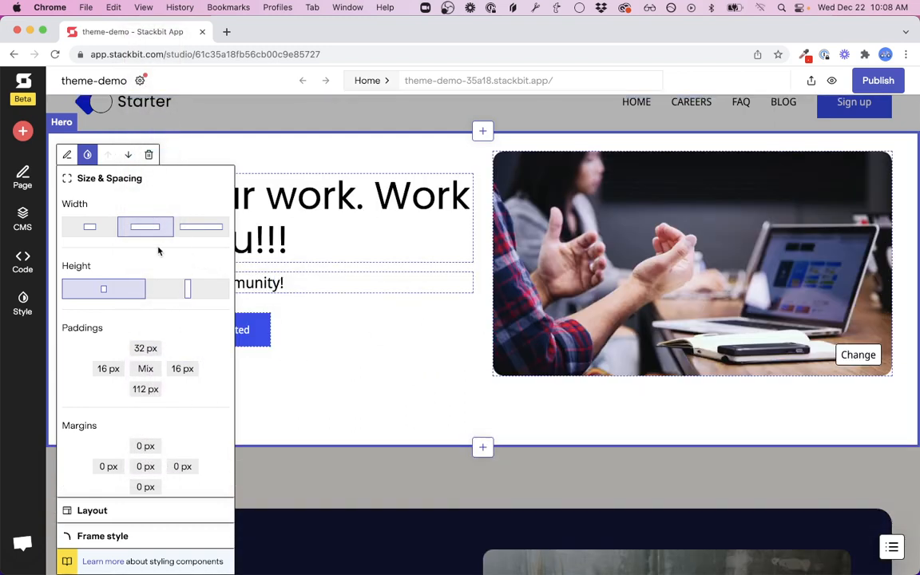
pyautogui.click(146, 349)
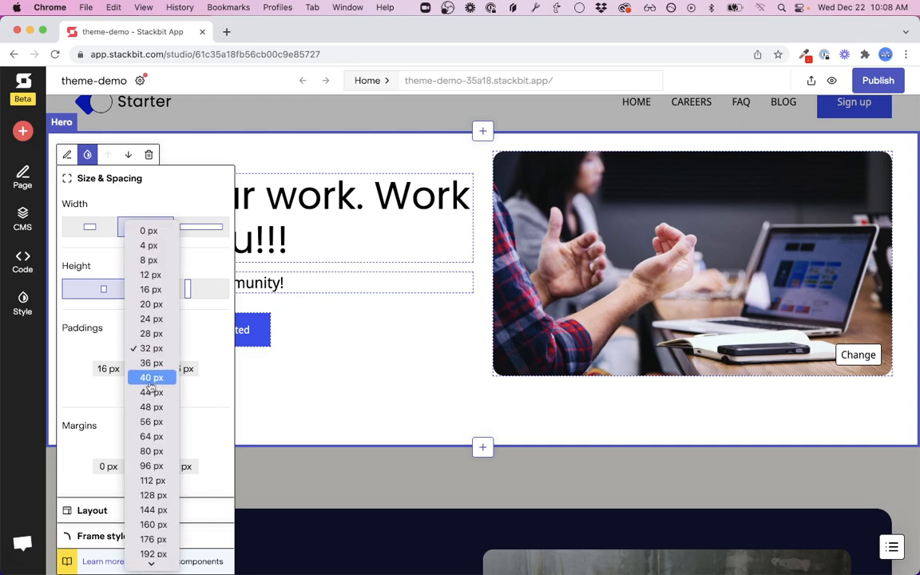
pyautogui.click(152, 480)
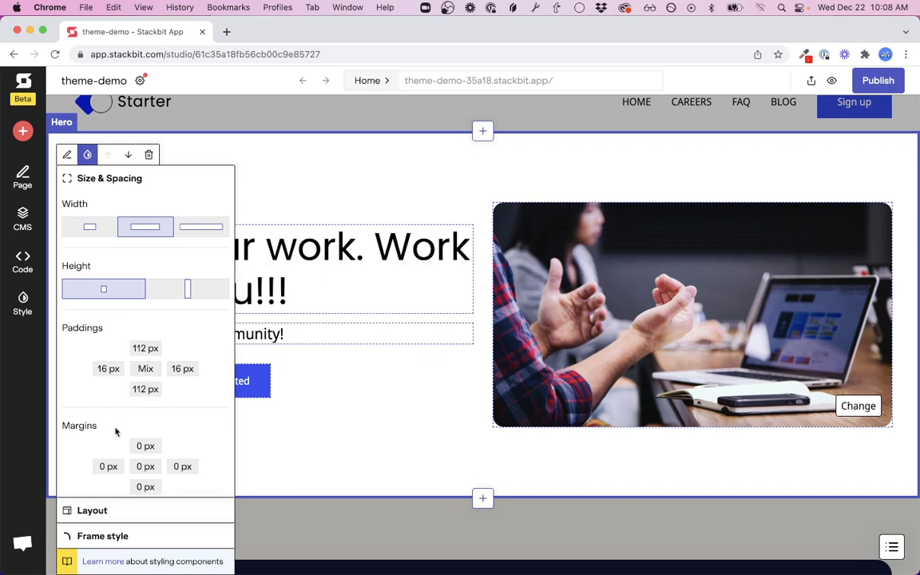
# Step: Try the narrow width, reversed order and vertical direction on the Hero section, restoring the medium width and unreversed horizontal direction
pyautogui.click(96, 230)
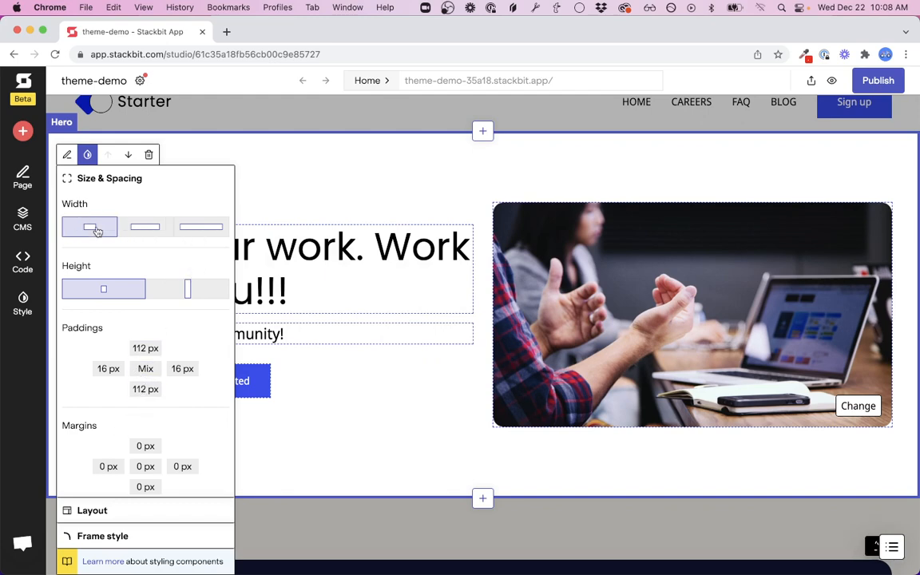
pyautogui.click(141, 229)
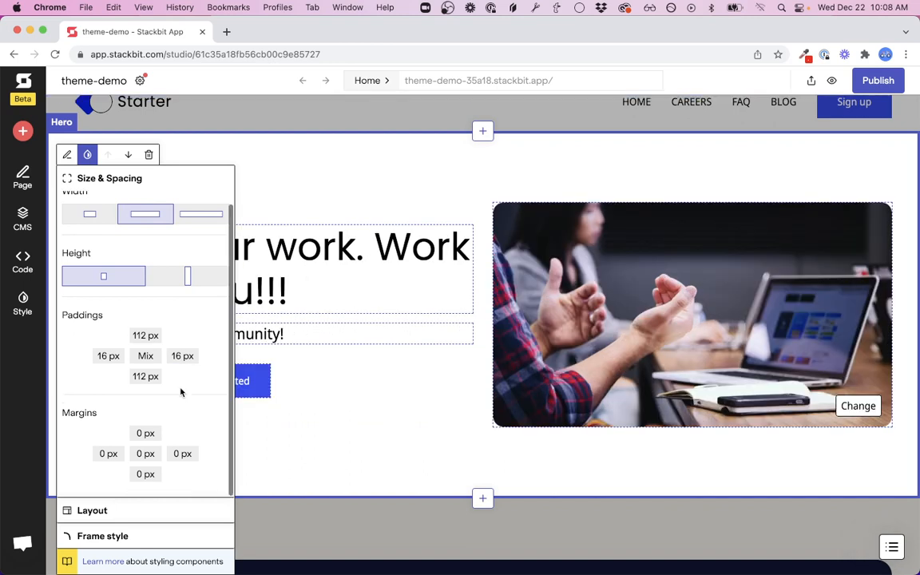
pyautogui.click(111, 513)
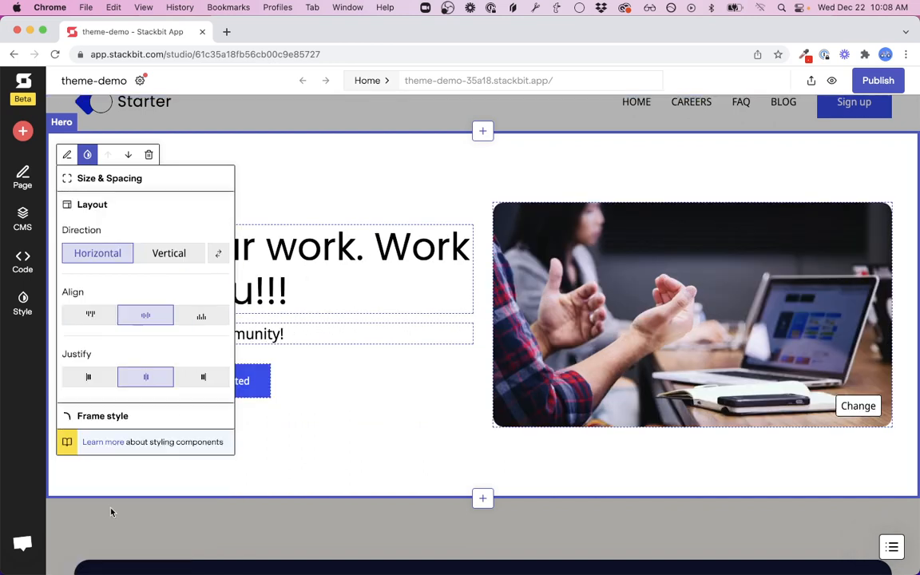
pyautogui.click(217, 256)
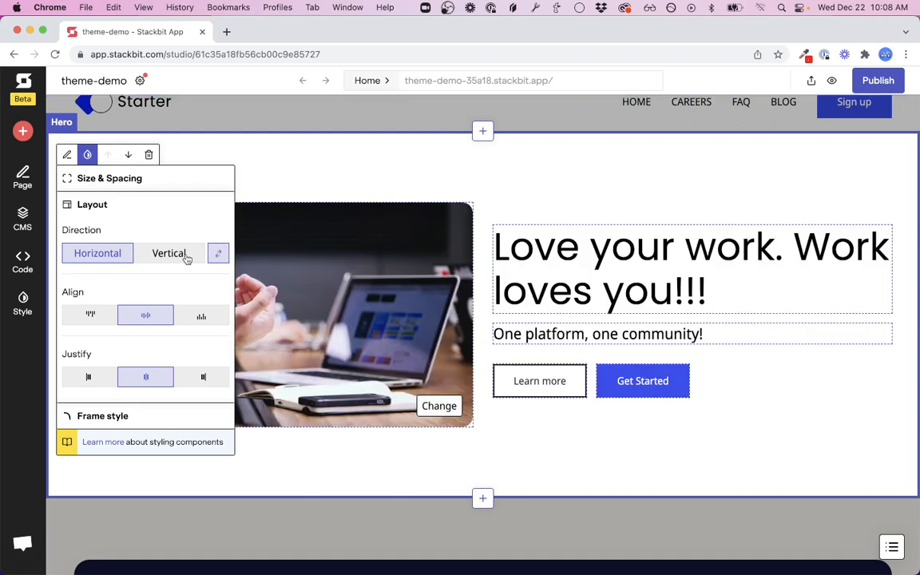
pyautogui.click(185, 257)
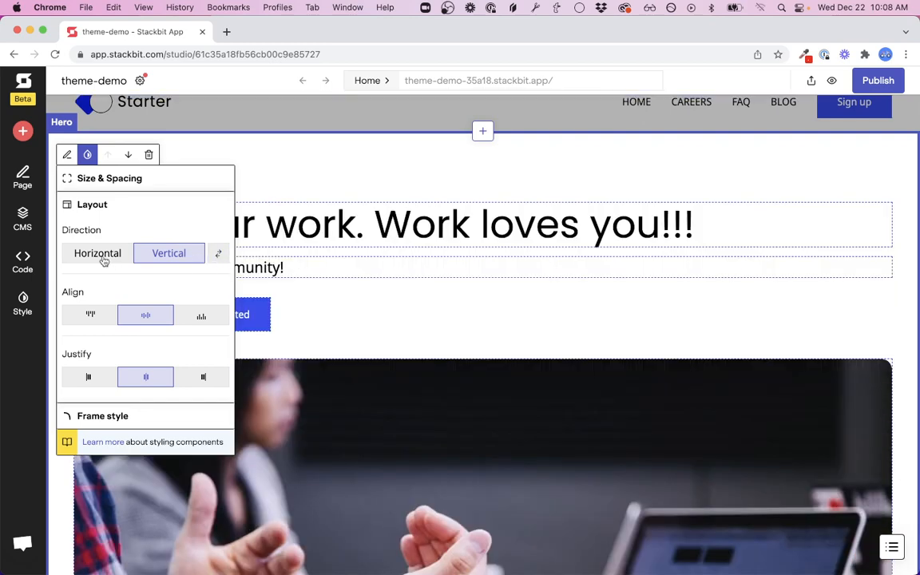
pyautogui.click(104, 261)
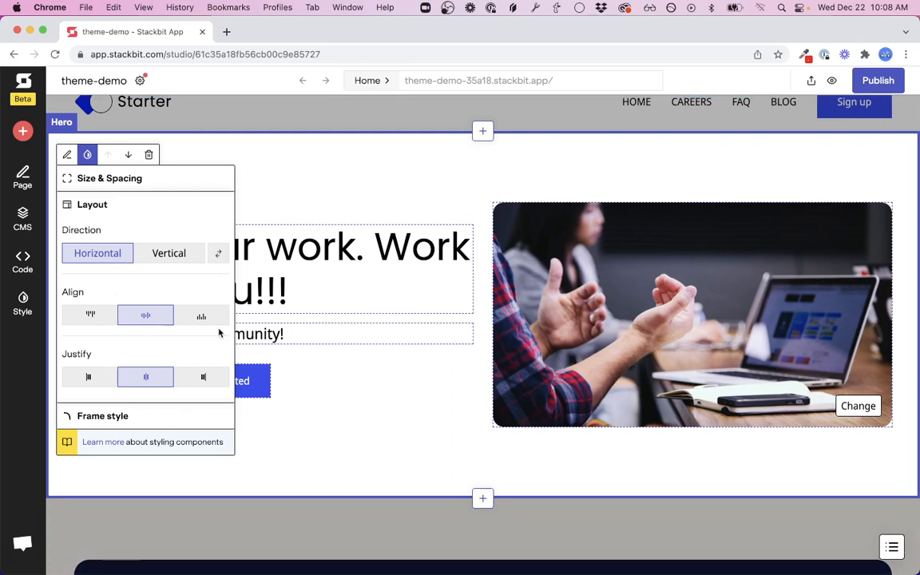
# Step: Examine the Hero section's frame style options for corner radius, color, width and style, and close the style settings
pyautogui.click(127, 416)
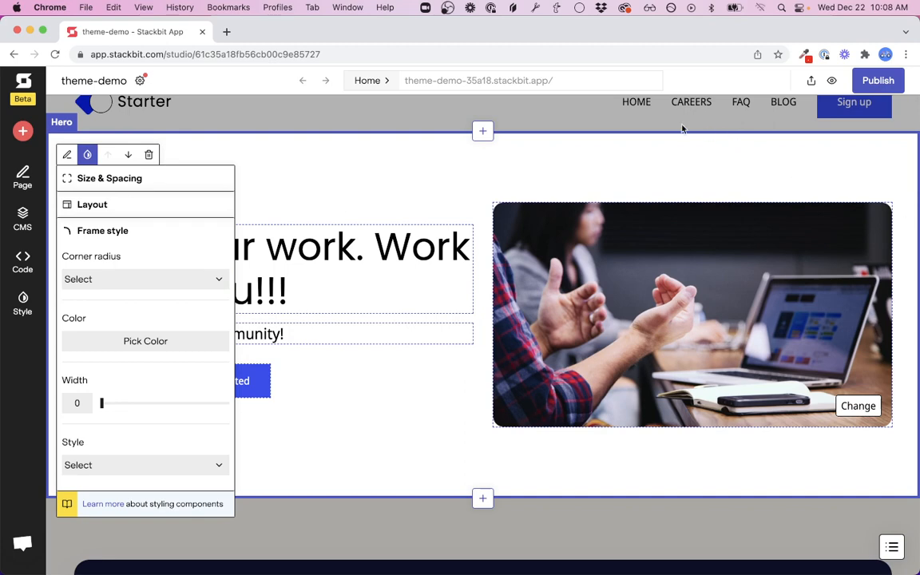
pyautogui.click(551, 120)
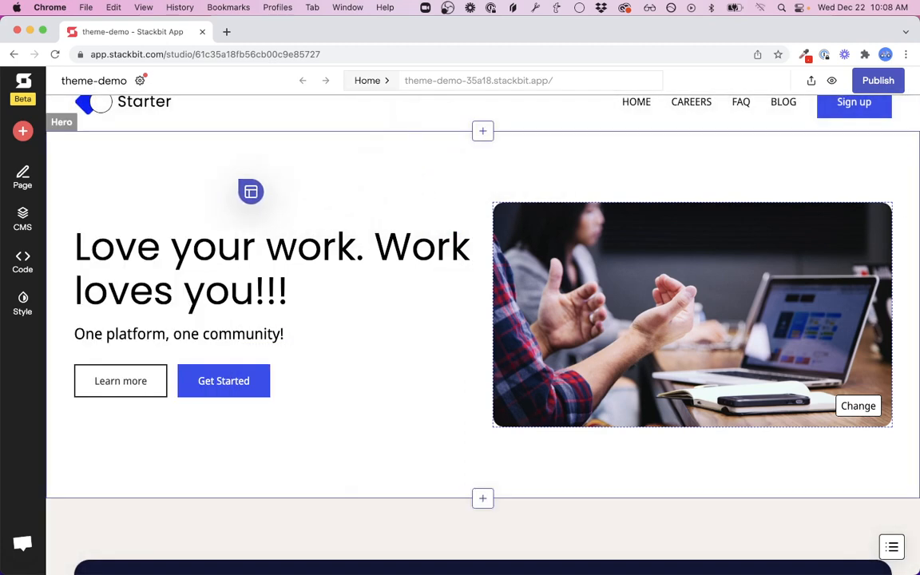
# Step: Set the Hero section's frame corner radius to XX Large and its frame width to 8
pyautogui.click(238, 178)
pyautogui.click(88, 119)
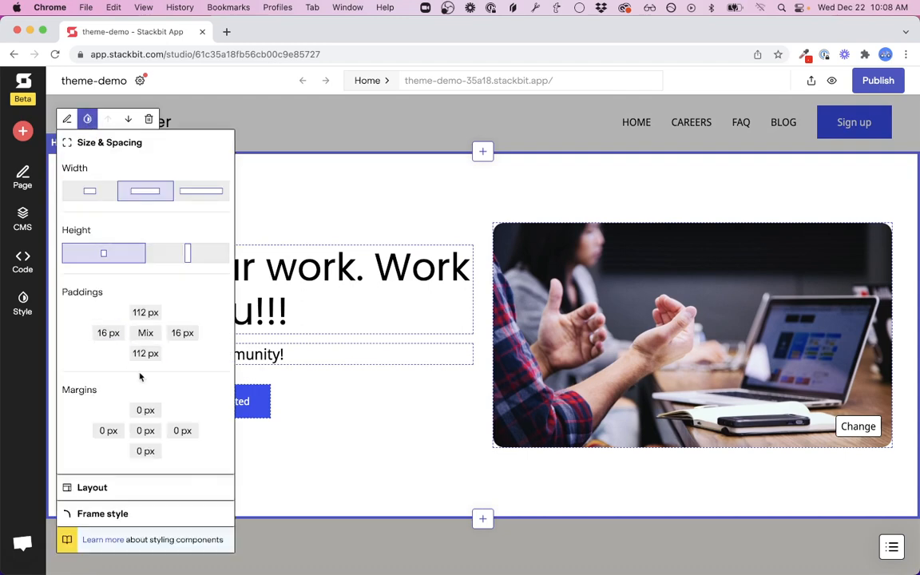
pyautogui.click(110, 519)
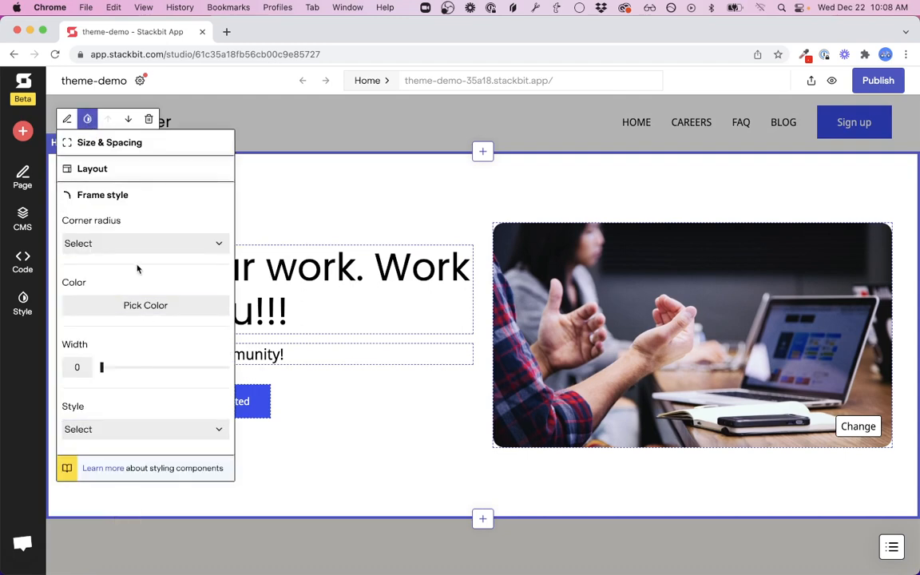
pyautogui.click(126, 243)
pyautogui.click(141, 348)
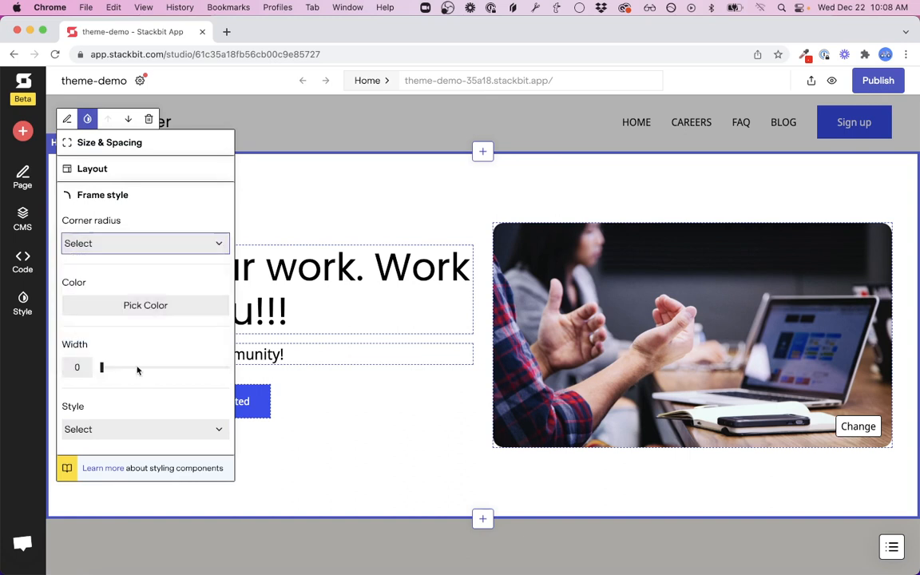
pyautogui.moveTo(110, 371); pyautogui.dragTo(178, 377)
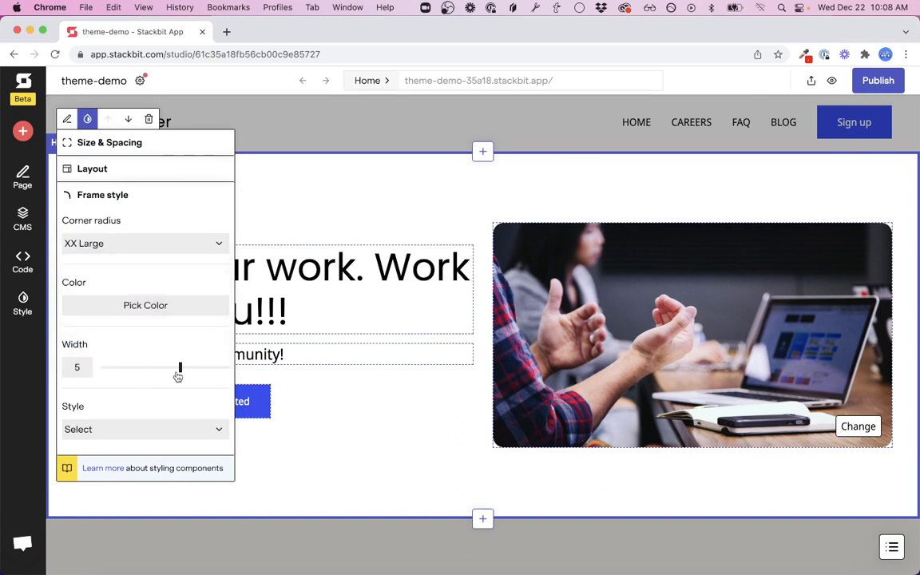
# Step: Give the Hero section's frame the primary color and the Solid style, and close the style settings
pyautogui.click(165, 302)
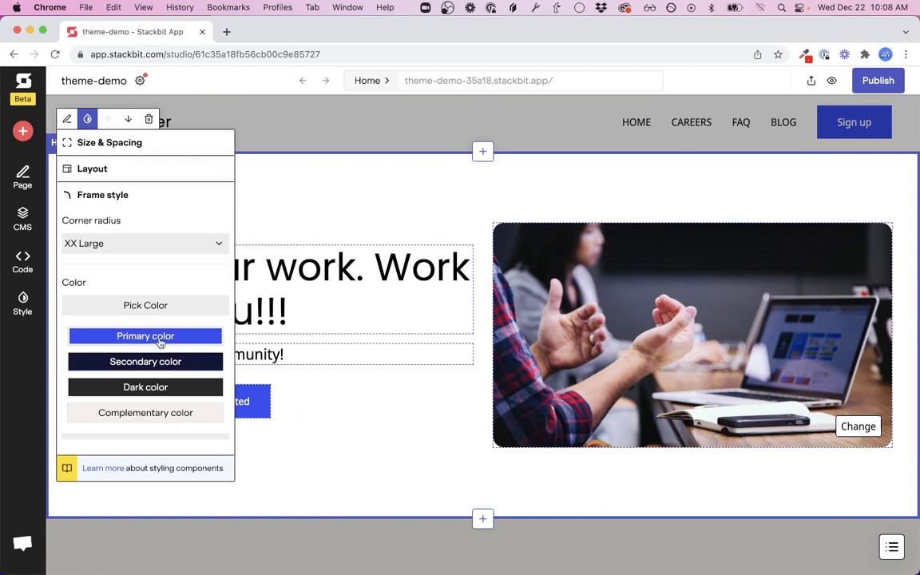
pyautogui.click(160, 337)
pyautogui.click(127, 432)
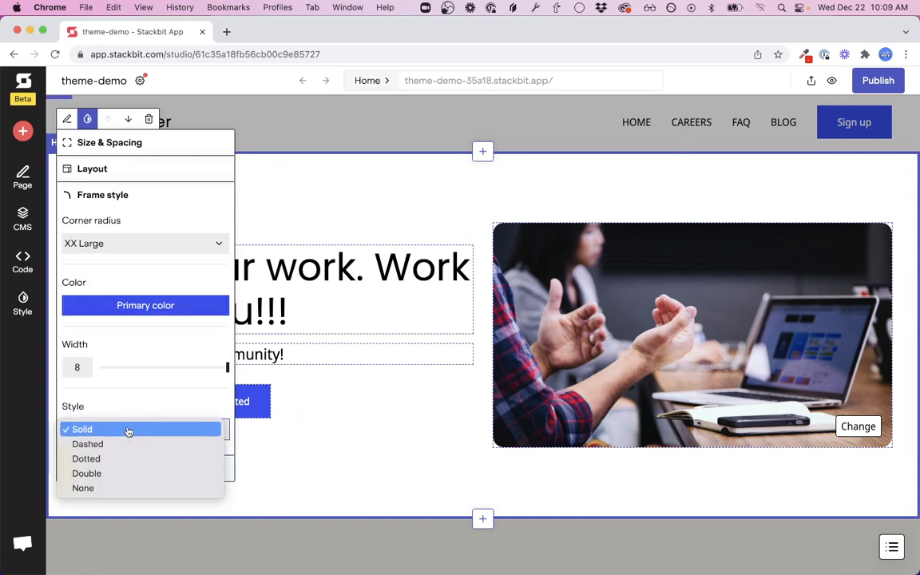
pyautogui.click(128, 430)
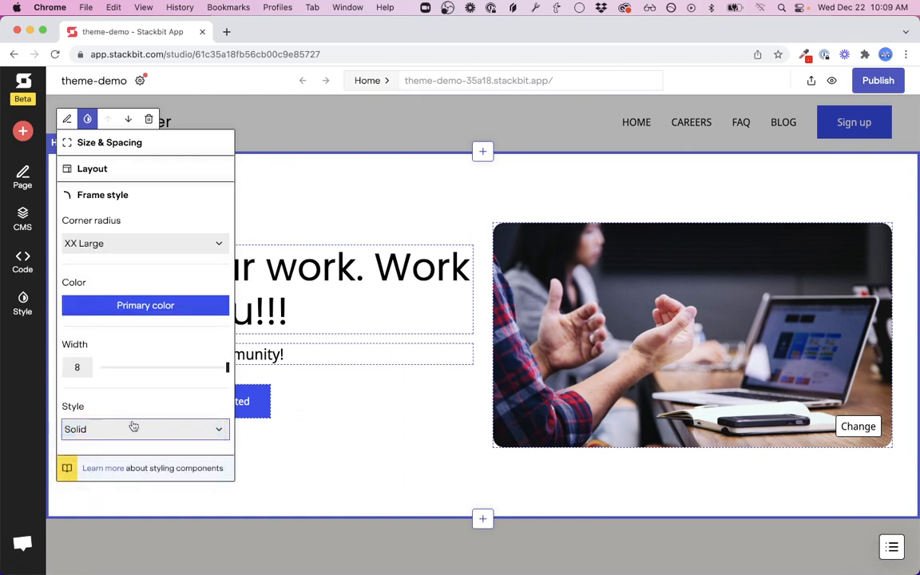
pyautogui.click(290, 132)
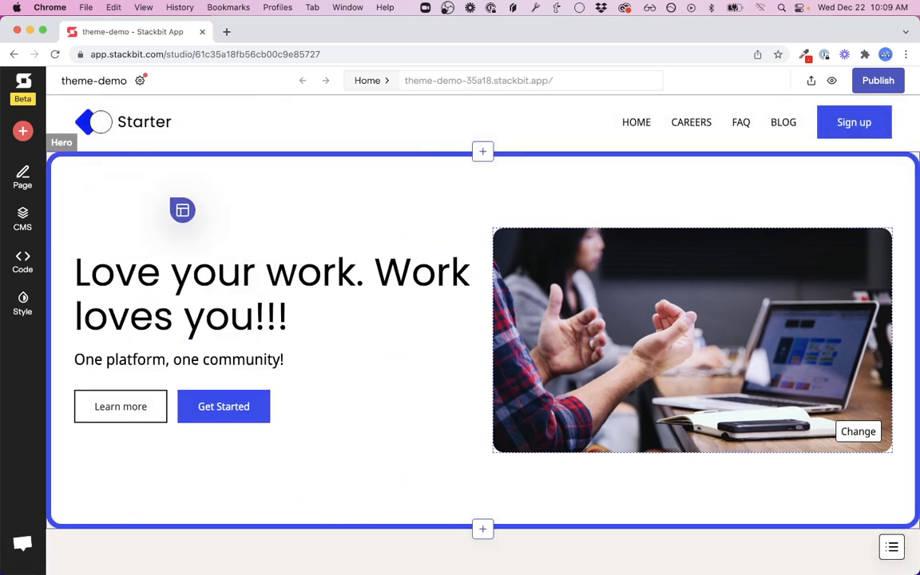
# Step: Set the Hero section's left and right margins to 56 px and close the style settings
pyautogui.click(170, 198)
pyautogui.click(88, 116)
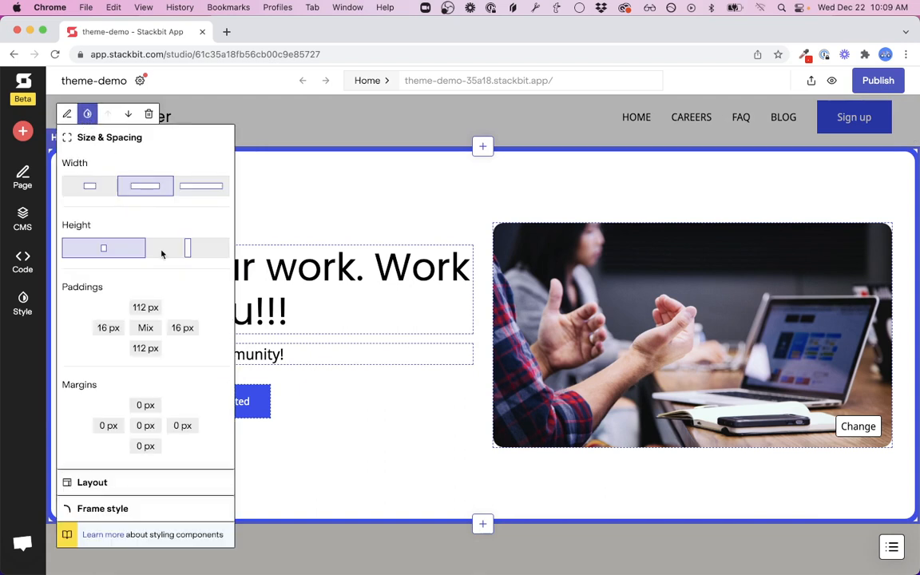
pyautogui.click(108, 425)
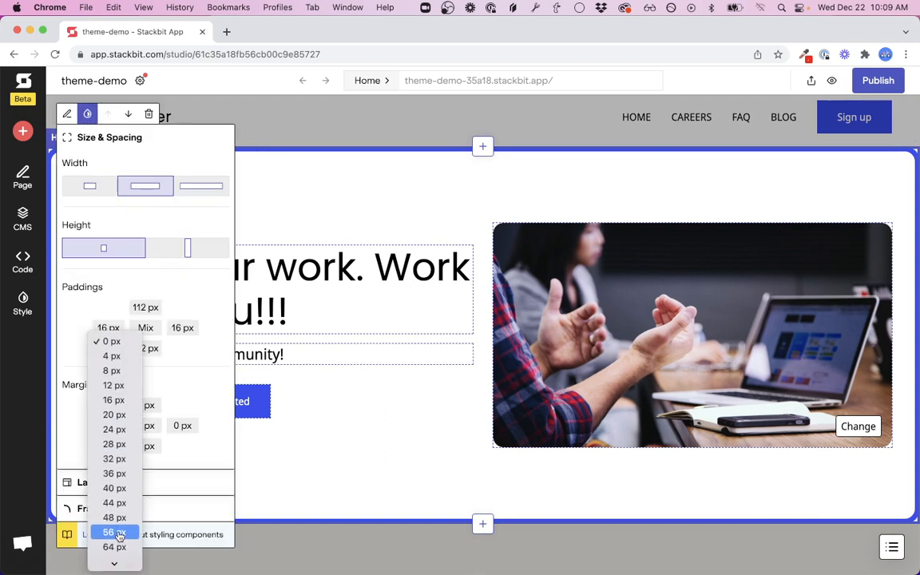
pyautogui.click(115, 477)
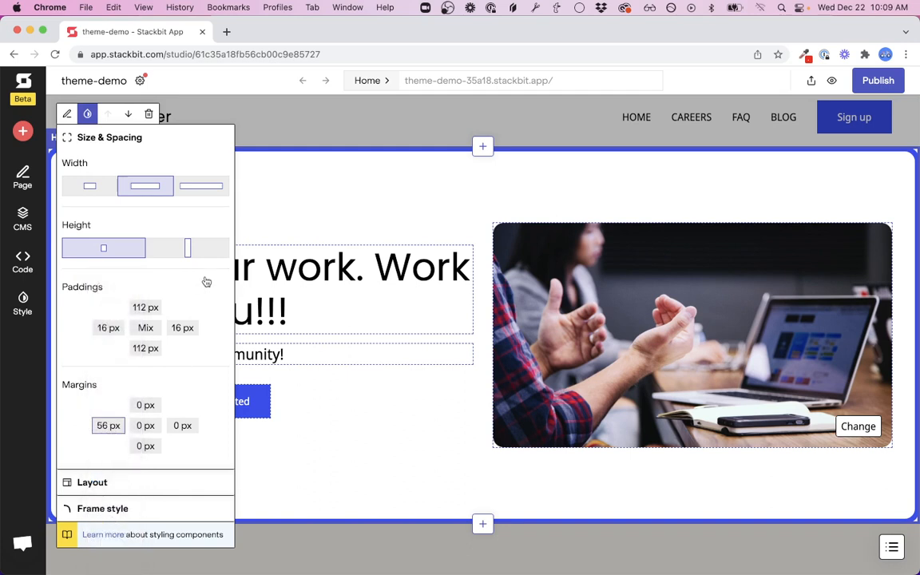
pyautogui.click(182, 425)
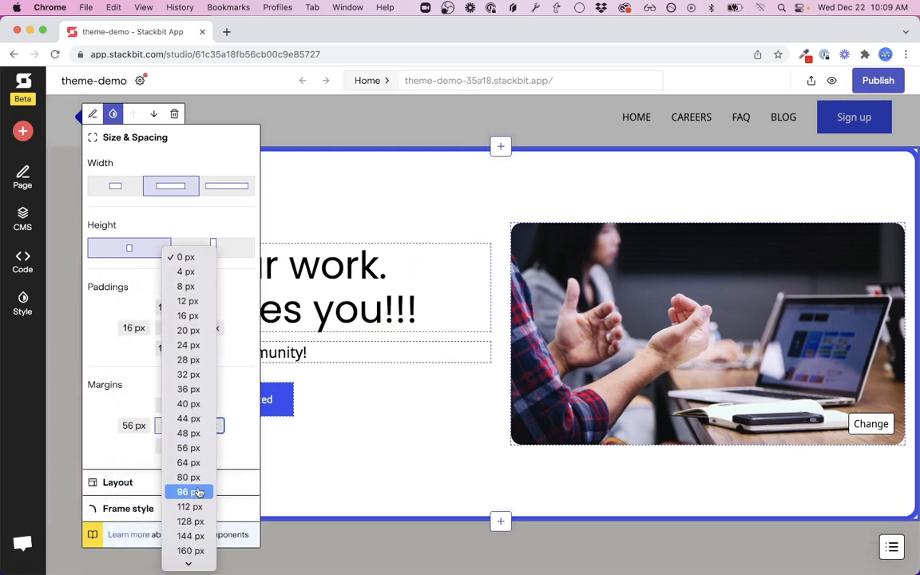
pyautogui.click(190, 448)
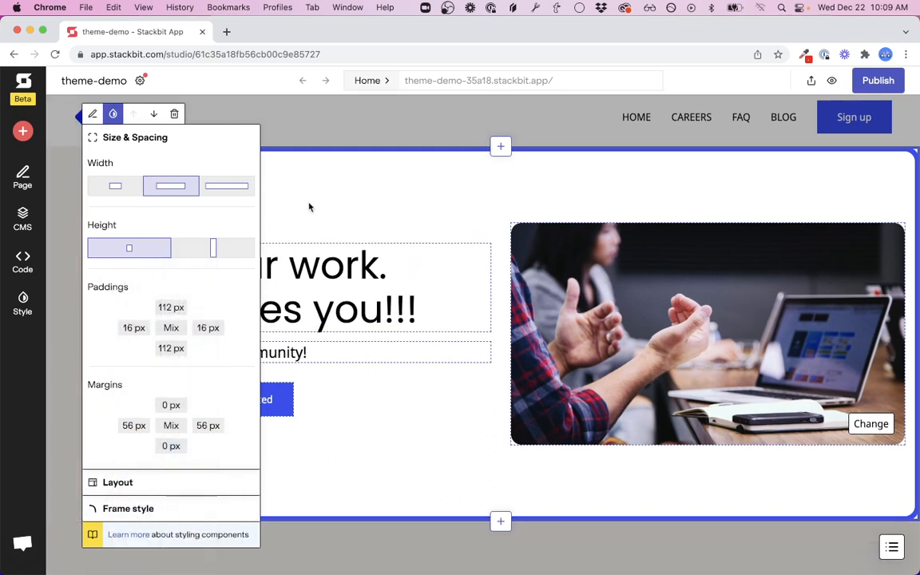
pyautogui.click(333, 135)
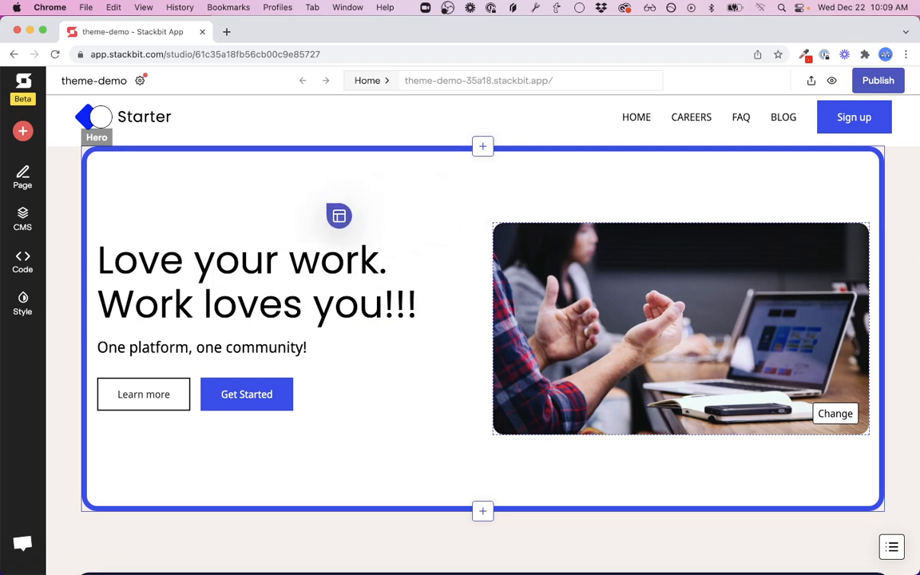
# Step: Try the blue-text-on-white color scheme on the Hero section, and settle on white text over the blue background
pyautogui.click(234, 203)
pyautogui.click(112, 120)
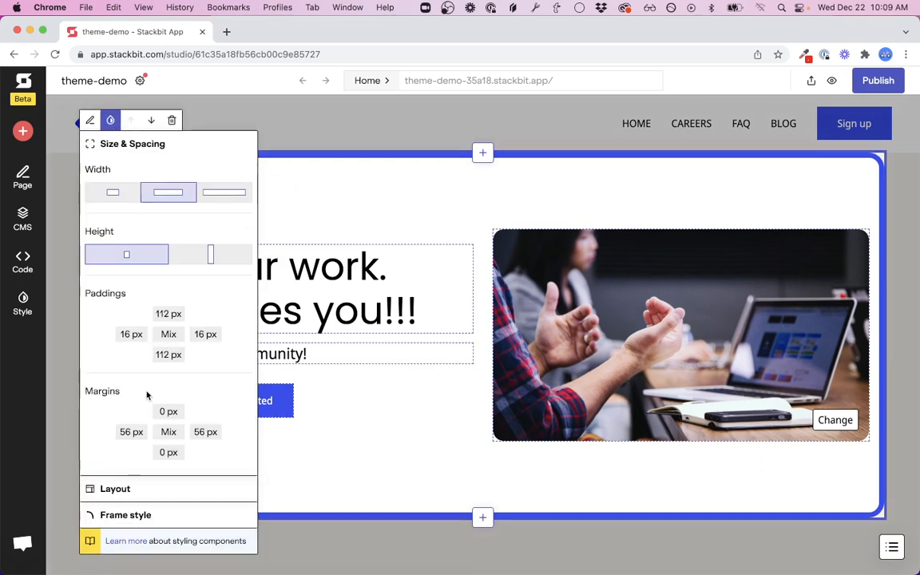
pyautogui.click(89, 120)
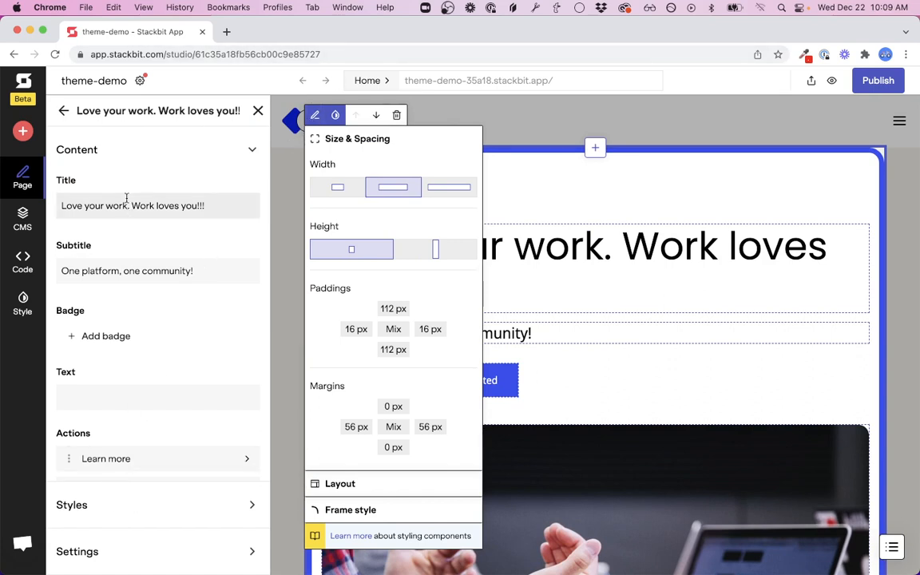
pyautogui.click(93, 512)
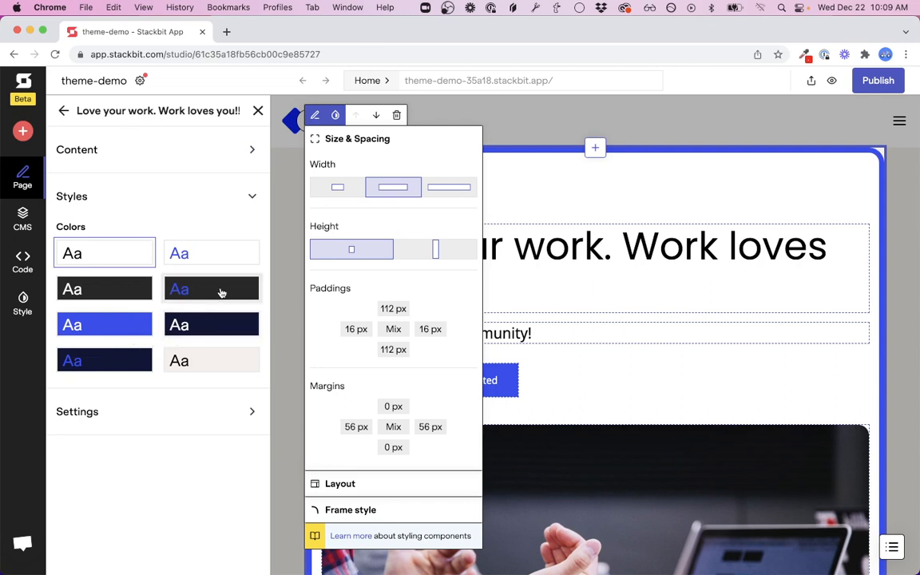
pyautogui.click(212, 256)
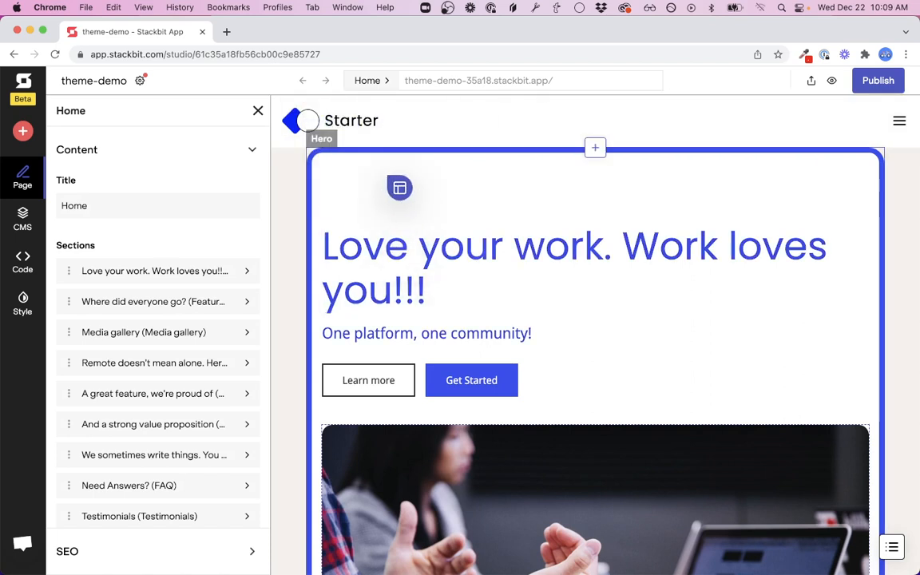
pyautogui.click(398, 191)
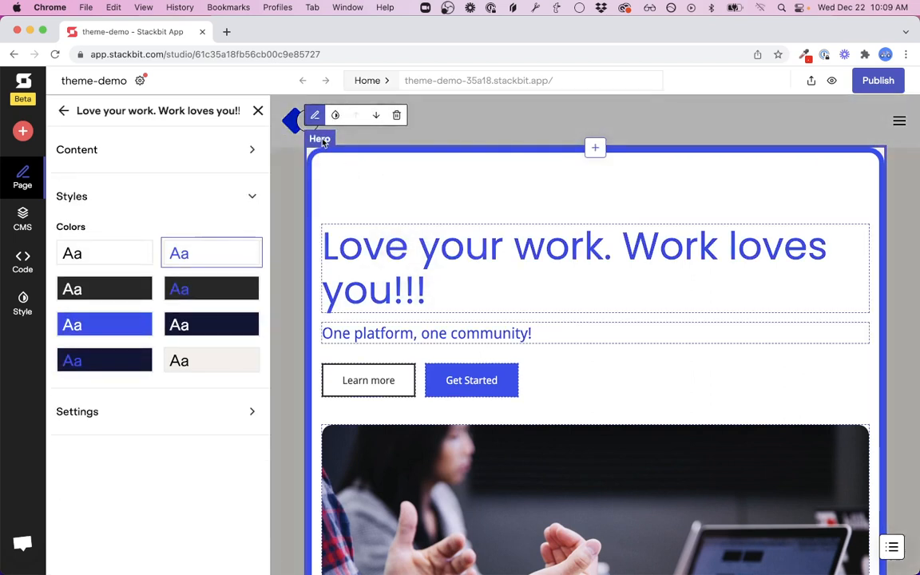
pyautogui.click(138, 327)
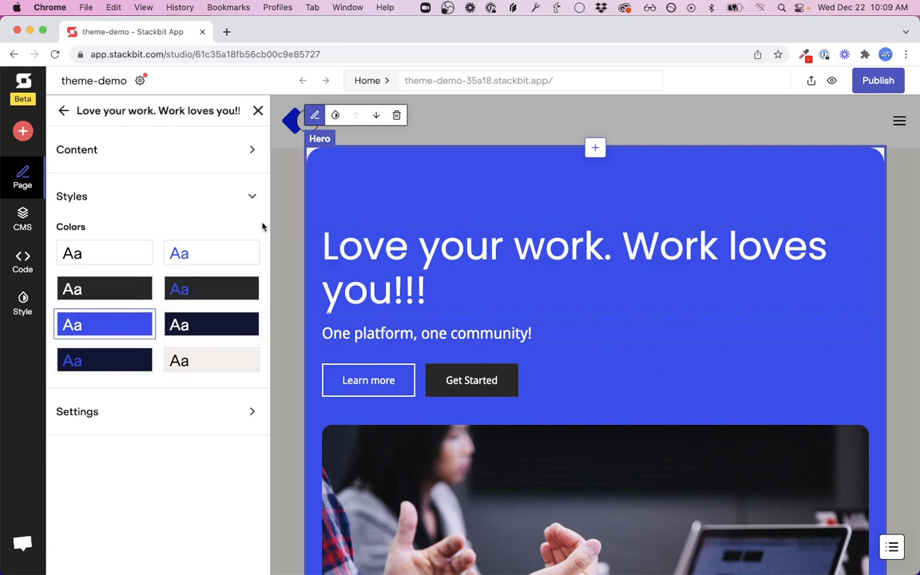
pyautogui.click(600, 130)
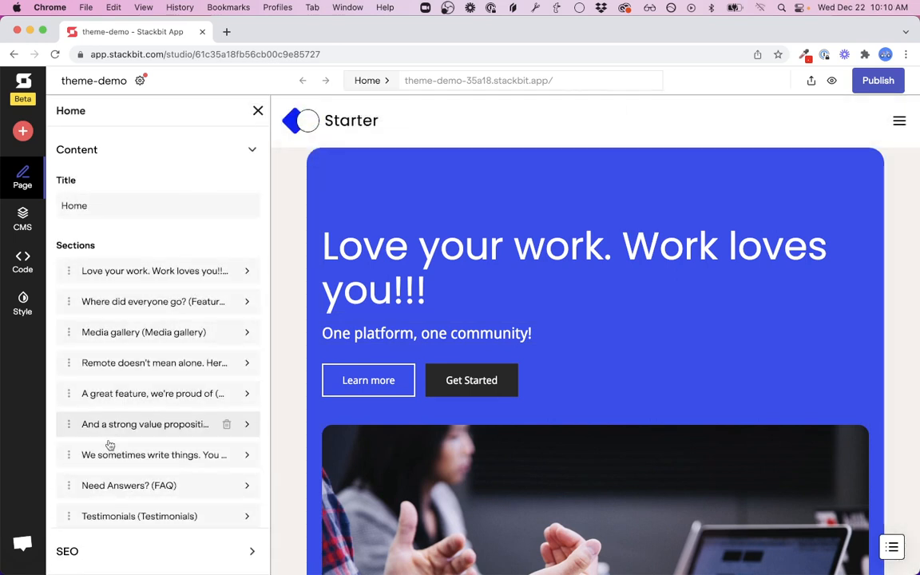
# Step: Compare the Hero section's blue color scheme with the Feature highlight section below it, and close the page settings
pyautogui.click(373, 200)
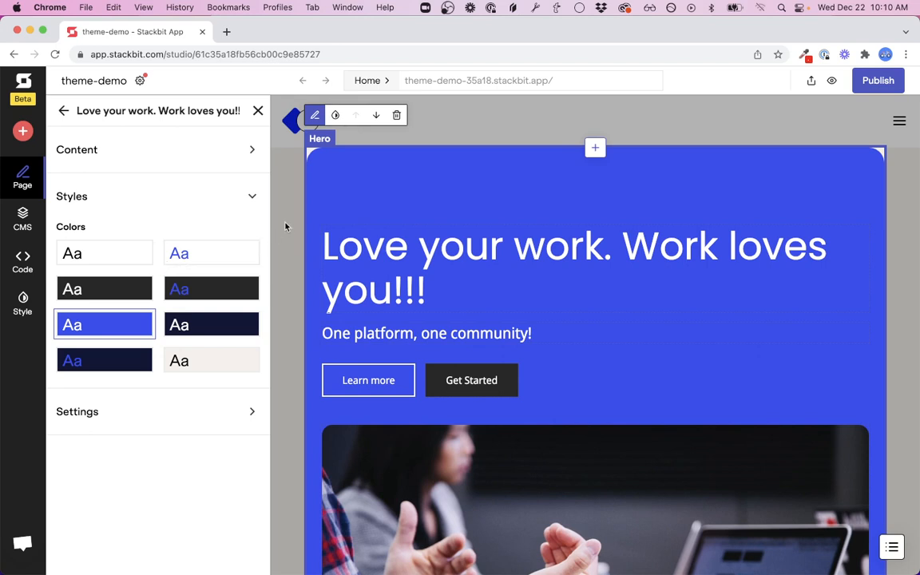
pyautogui.click(113, 331)
pyautogui.scroll(-10, 501, 346)
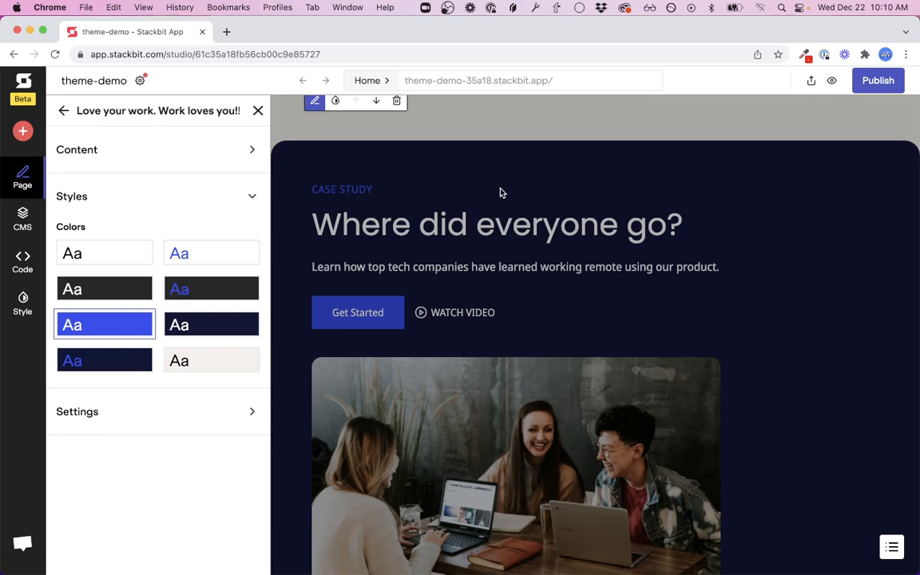
pyautogui.click(501, 193)
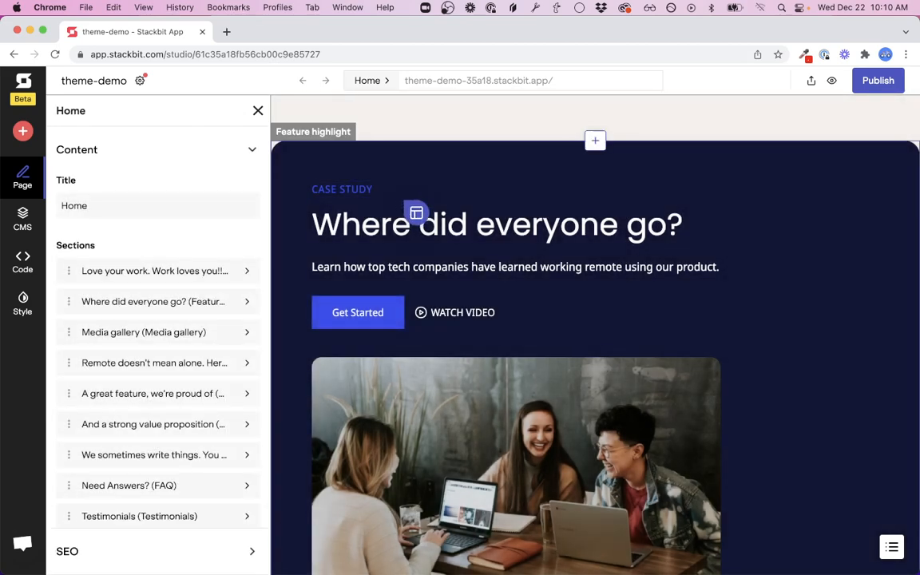
pyautogui.scroll(1, 508, 177)
pyautogui.scroll(8, 519, 188)
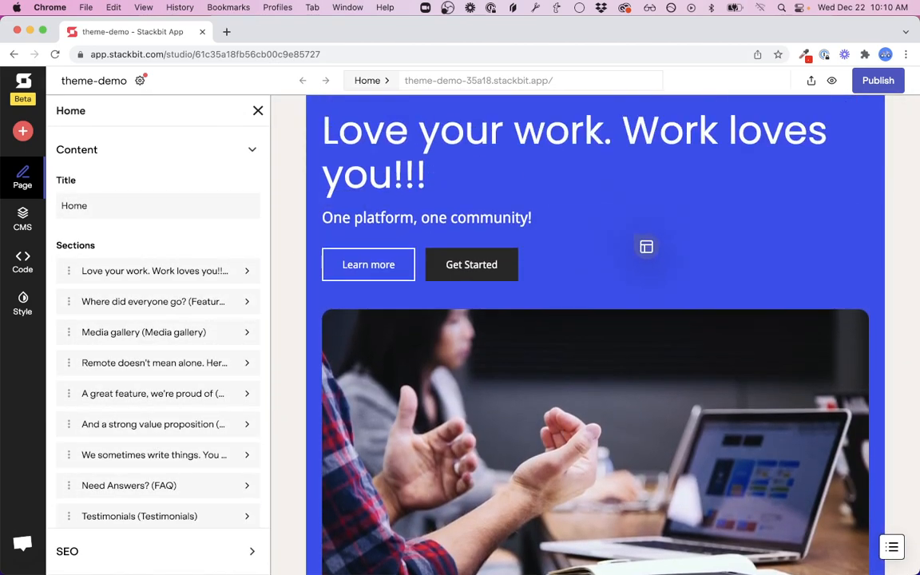
pyautogui.scroll(2, 634, 213)
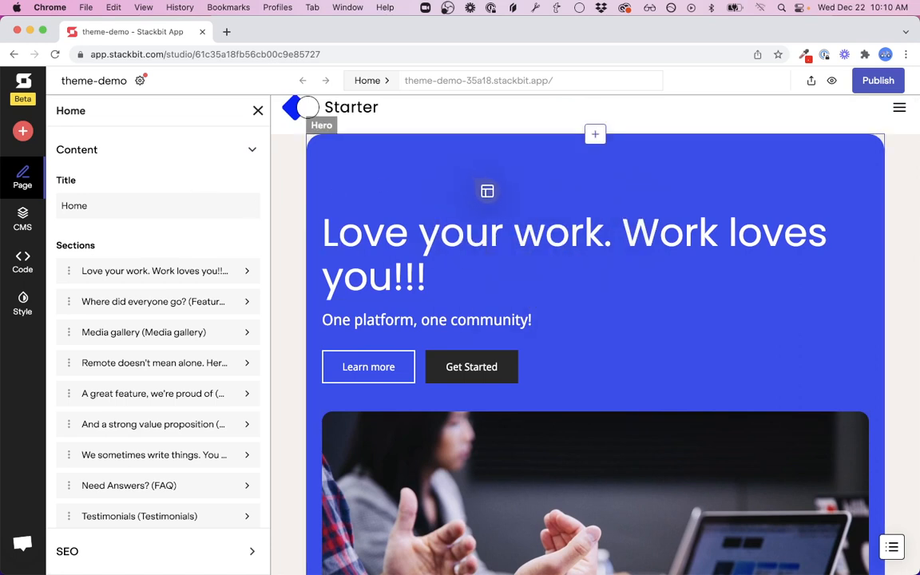
pyautogui.click(259, 116)
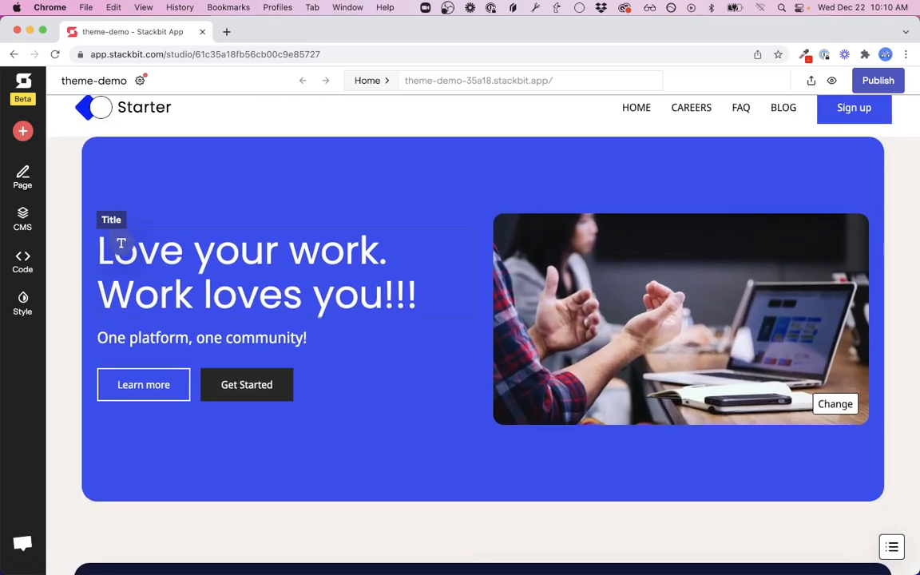
# Step: Change the Primary color in the global color palette to the pink #f34cf2
pyautogui.click(28, 310)
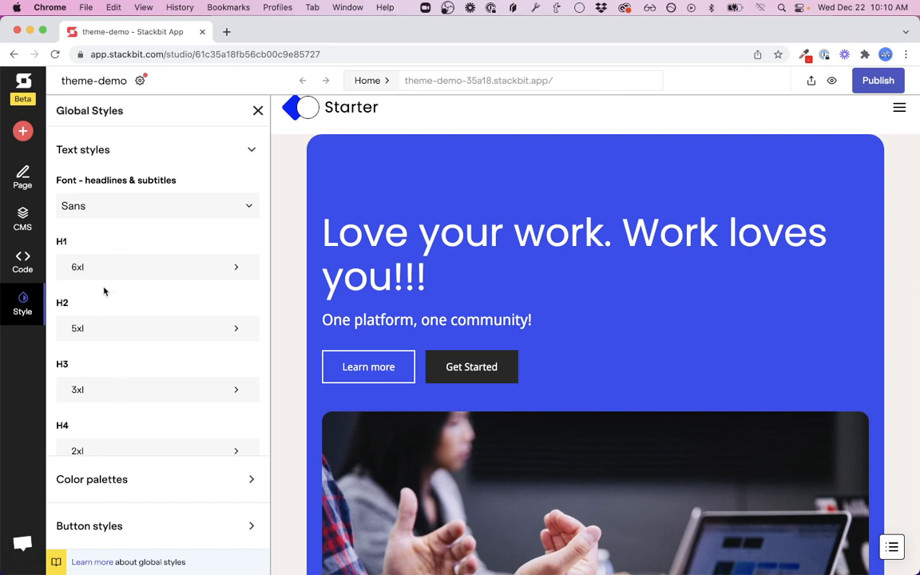
pyautogui.click(123, 481)
pyautogui.scroll(-5, 180, 360)
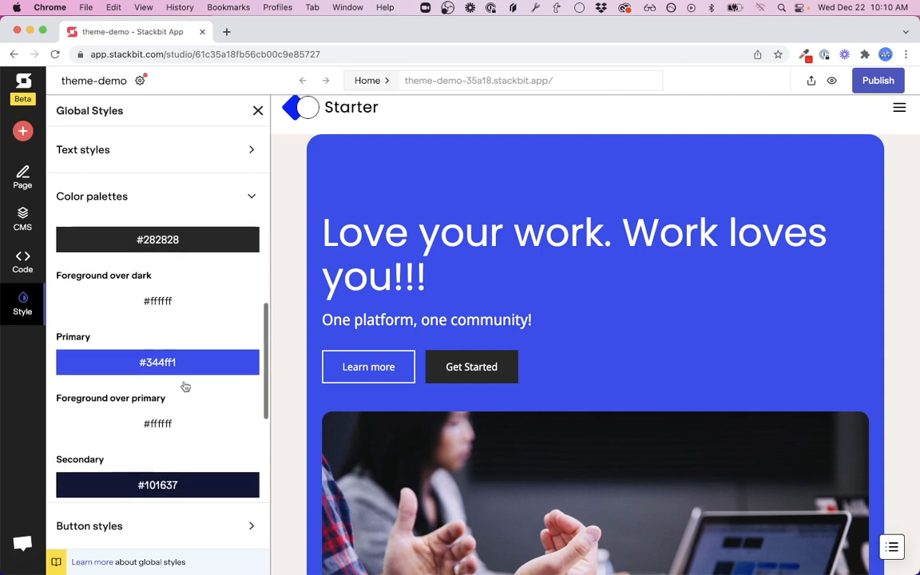
pyautogui.click(170, 364)
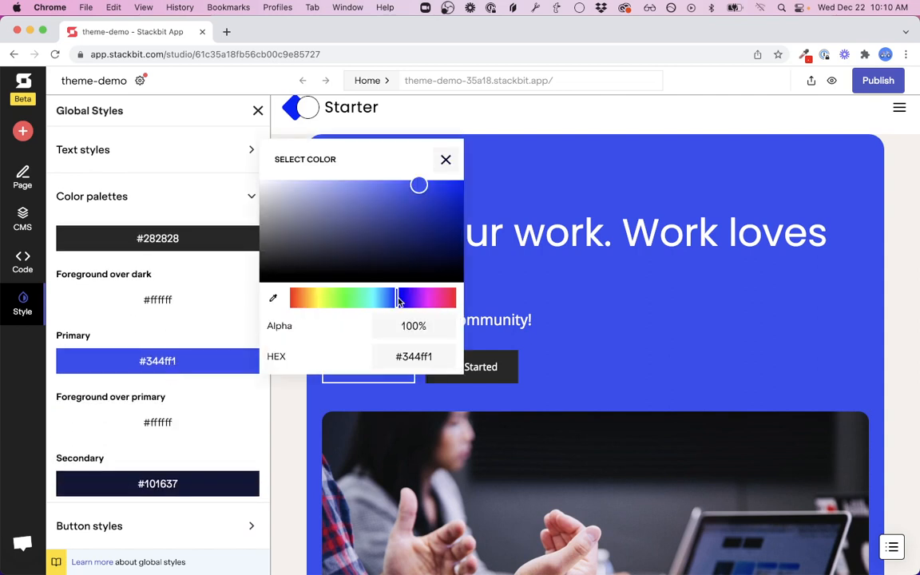
pyautogui.moveTo(398, 299); pyautogui.dragTo(430, 301)
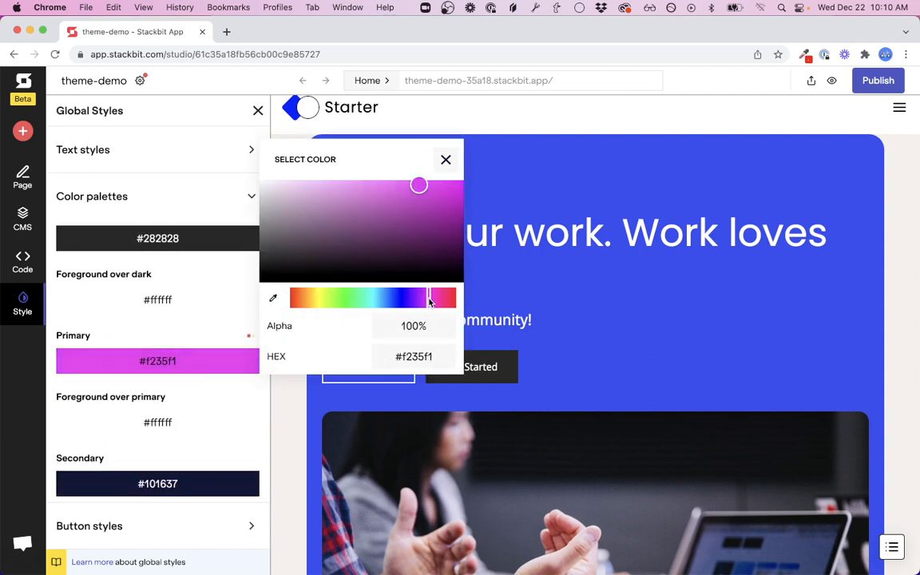
pyautogui.moveTo(423, 184)
pyautogui.mouseDown()
pyautogui.moveTo(431, 182)
pyautogui.moveTo(402, 188)
pyautogui.mouseUp()
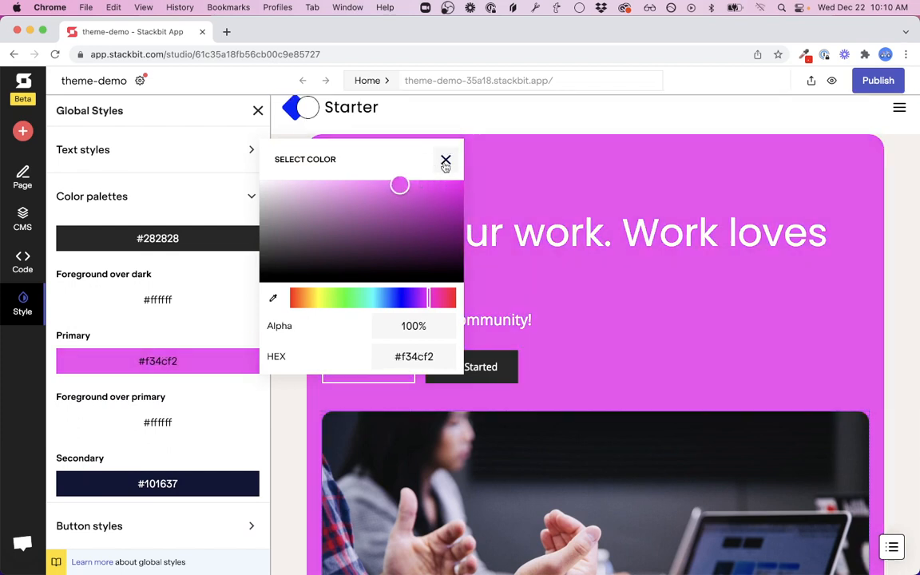
pyautogui.click(445, 159)
# Step: Examine how the primary color is applied across the Feature highlight and Hero sections
pyautogui.scroll(-10, 534, 323)
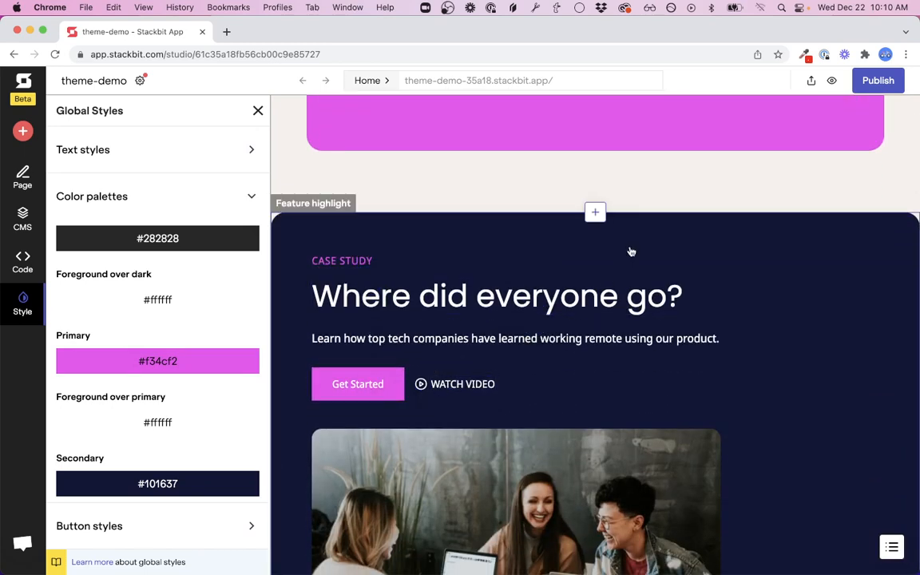
pyautogui.scroll(10, 630, 251)
pyautogui.scroll(2, 629, 194)
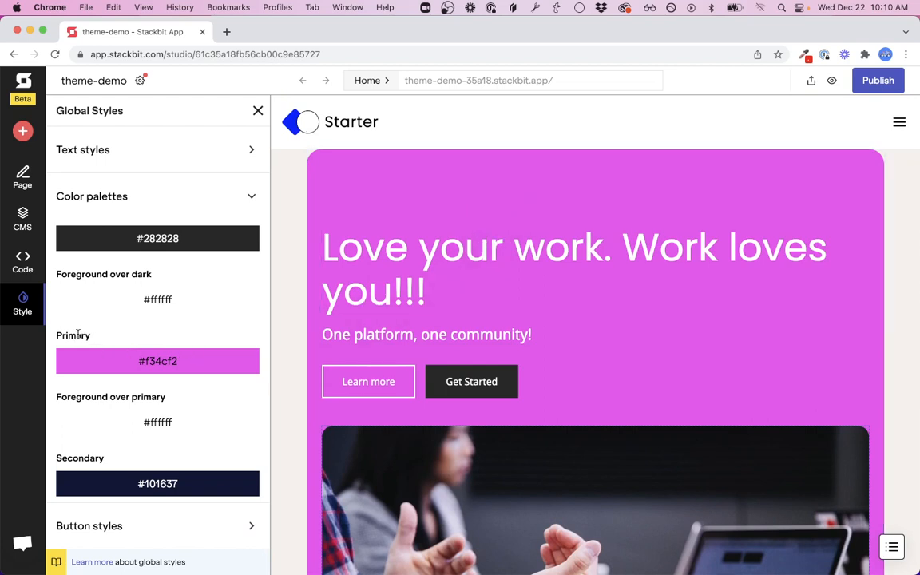
pyautogui.moveTo(45, 338); pyautogui.dragTo(45, 337)
pyautogui.click(140, 341)
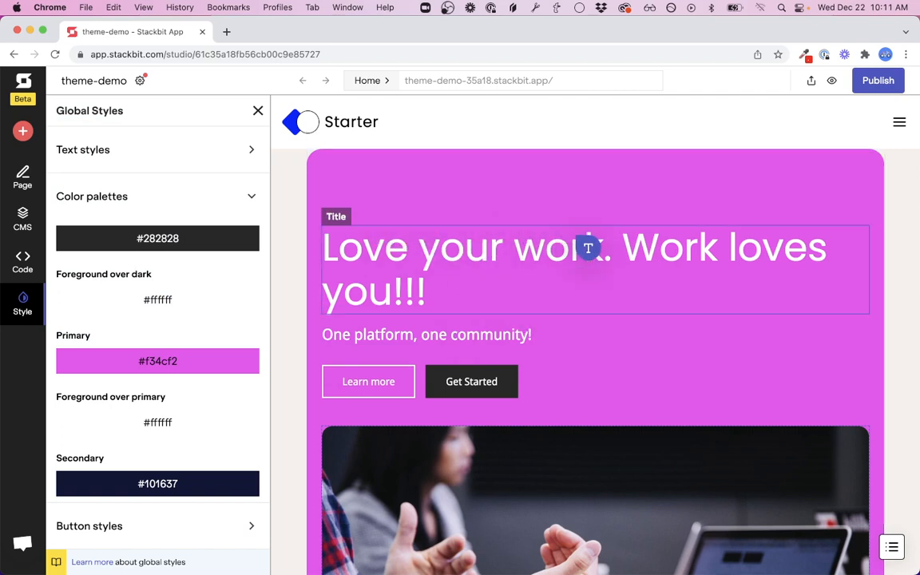
# Step: Try the white-on-dark color scheme on the Hero section, and return to white text over the pink background
pyautogui.click(258, 111)
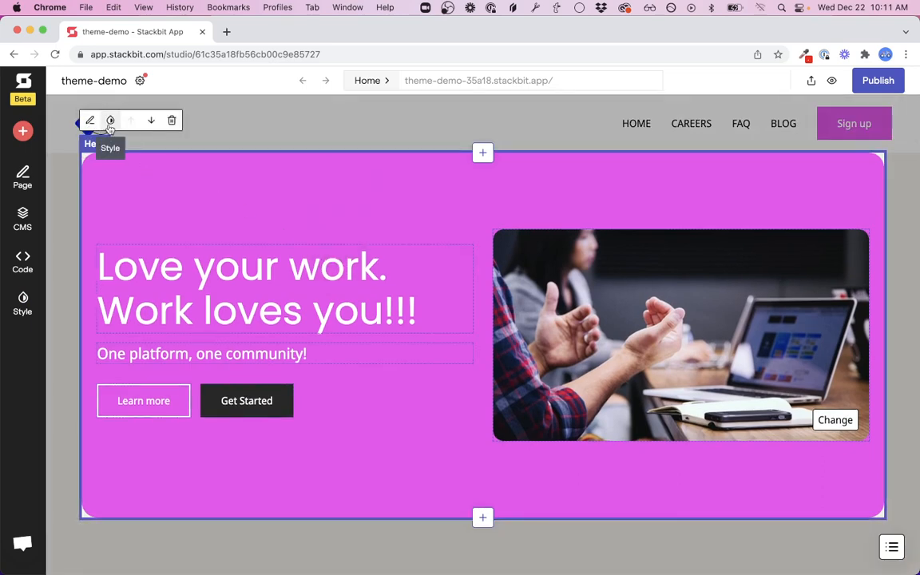
pyautogui.click(106, 121)
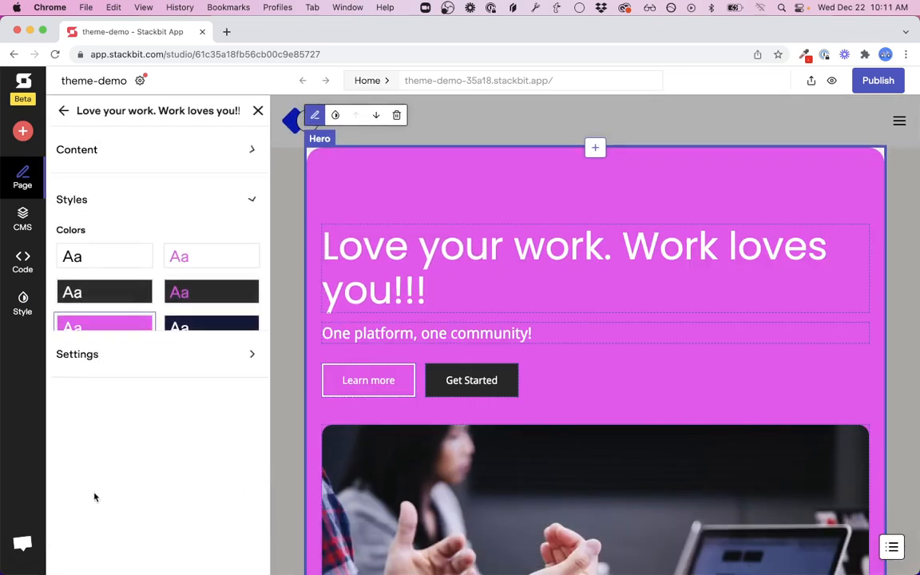
pyautogui.click(123, 292)
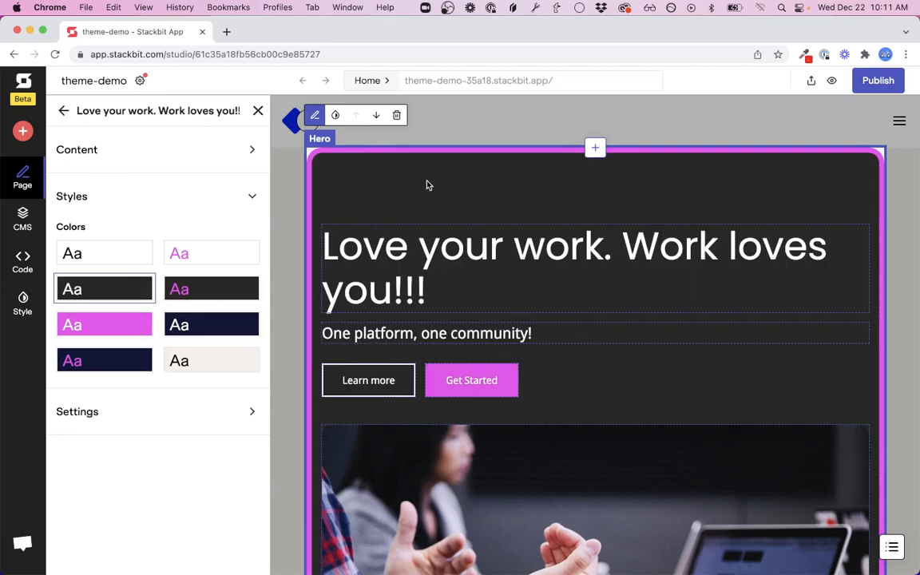
pyautogui.click(119, 324)
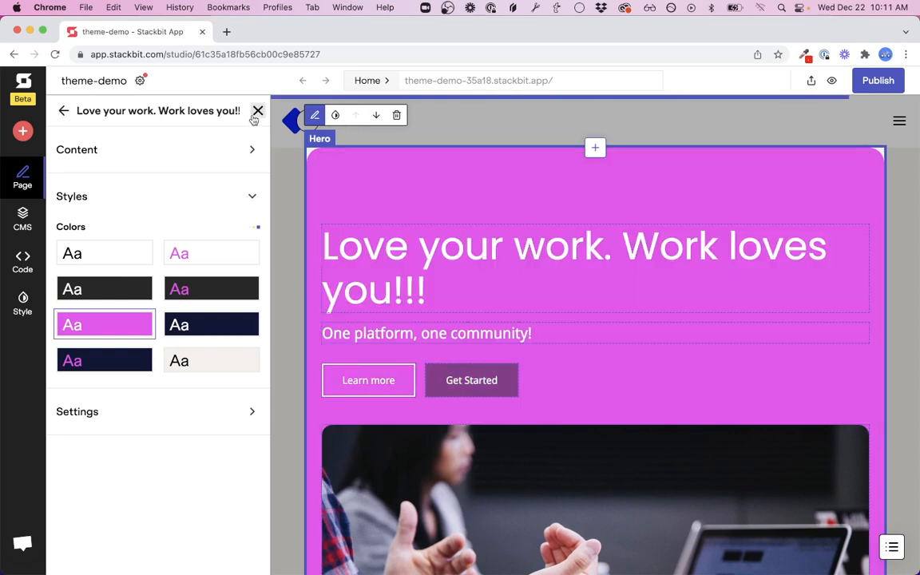
pyautogui.click(258, 110)
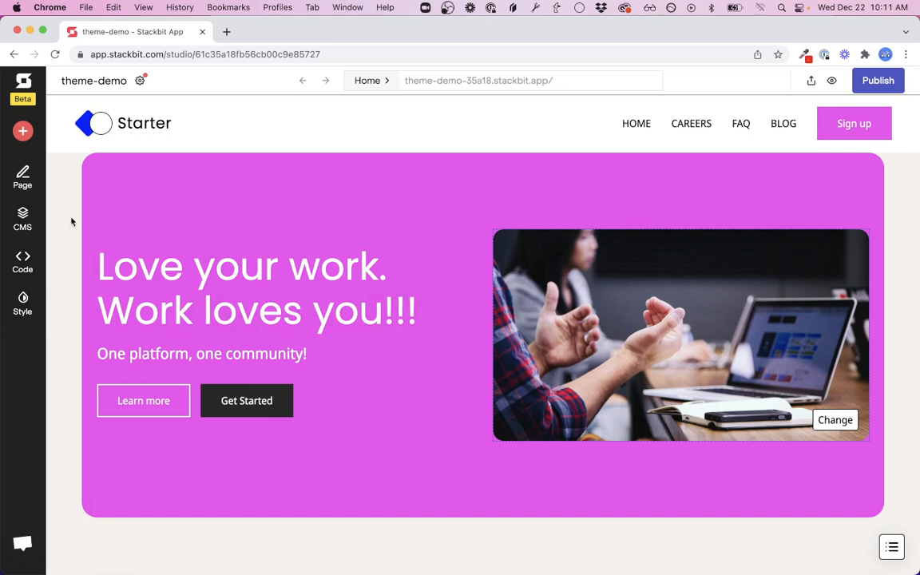
# Step: Set the Site background color in the global color palette to #ffffff, and check it around the Hero section
pyautogui.click(26, 300)
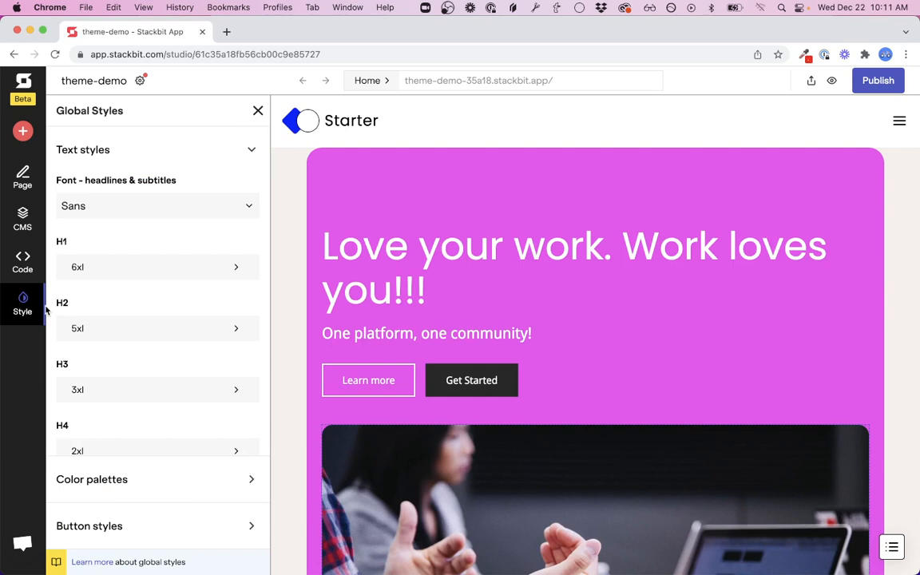
pyautogui.click(126, 494)
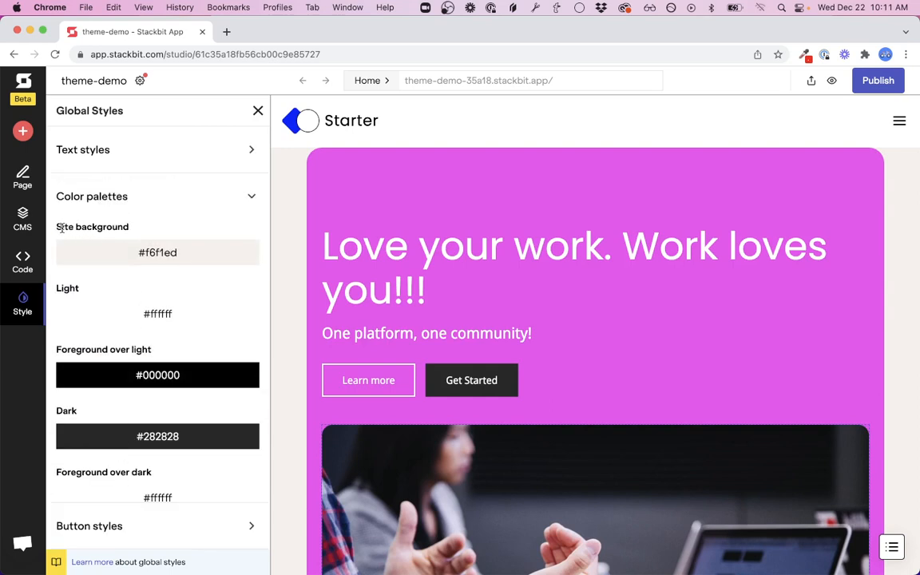
pyautogui.click(170, 254)
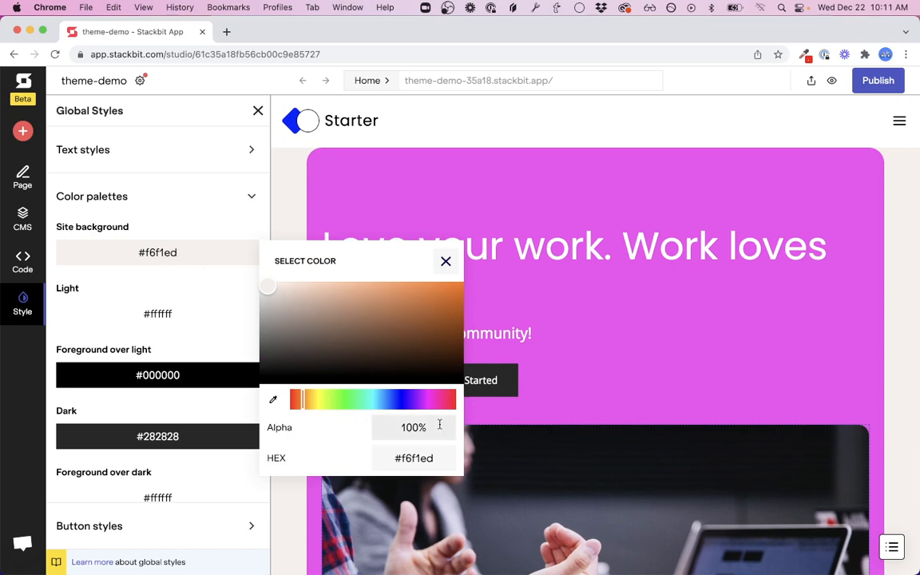
pyautogui.click(429, 462)
pyautogui.write('ffffff')
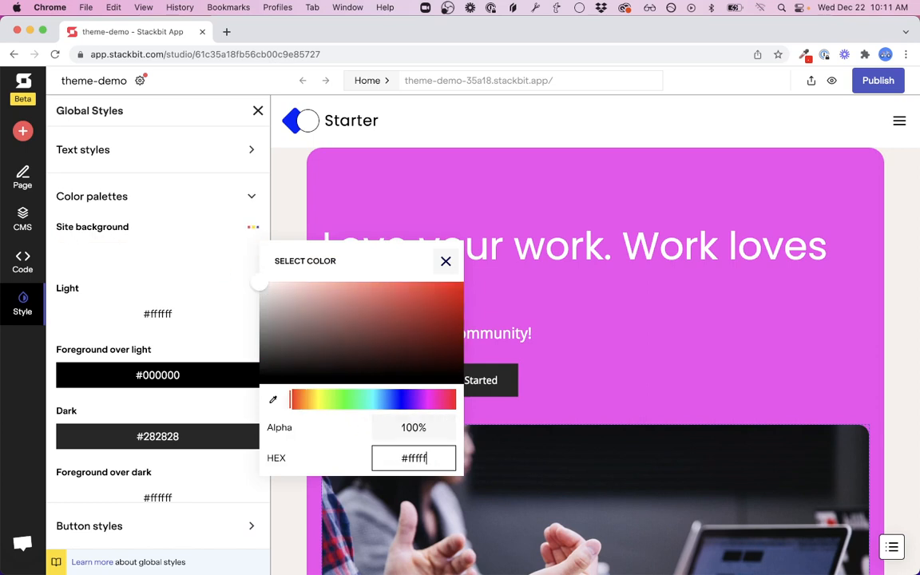
pyautogui.click(445, 262)
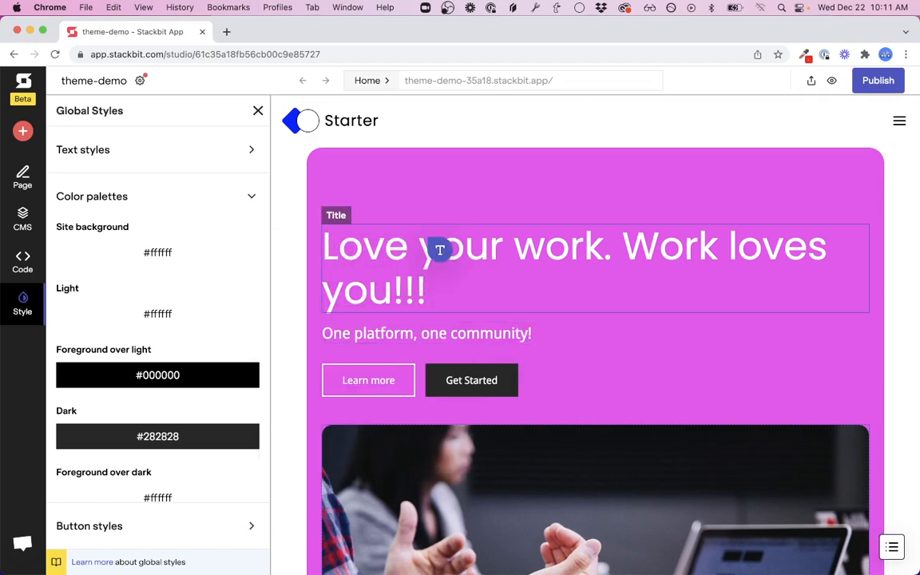
pyautogui.scroll(-5, 747, 335)
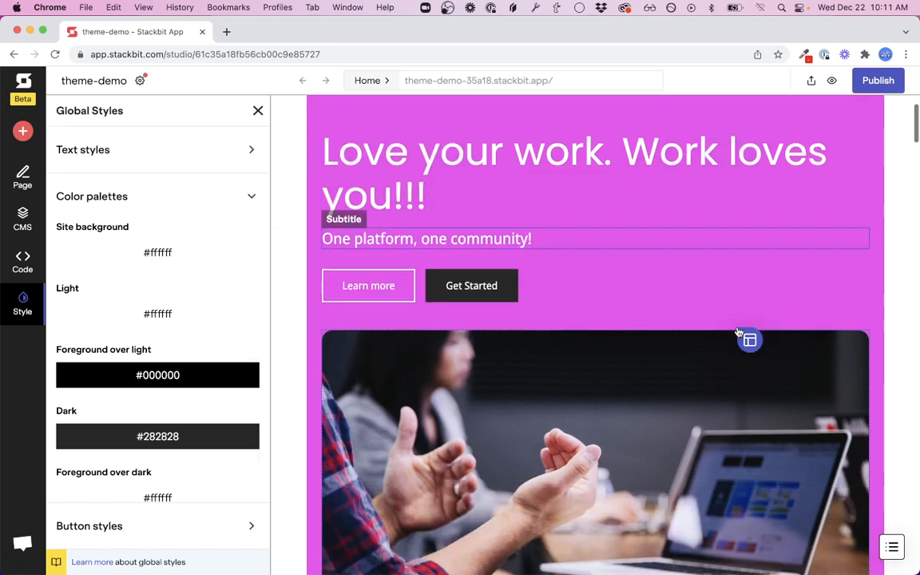
pyautogui.scroll(5, 739, 332)
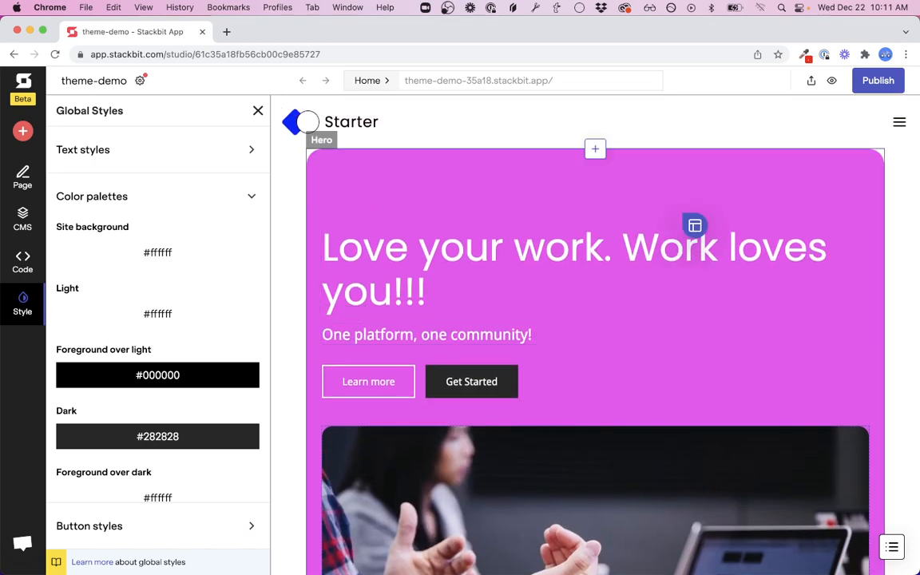
# Step: Set the font weight of the global H1 text style to Bold
pyautogui.click(140, 196)
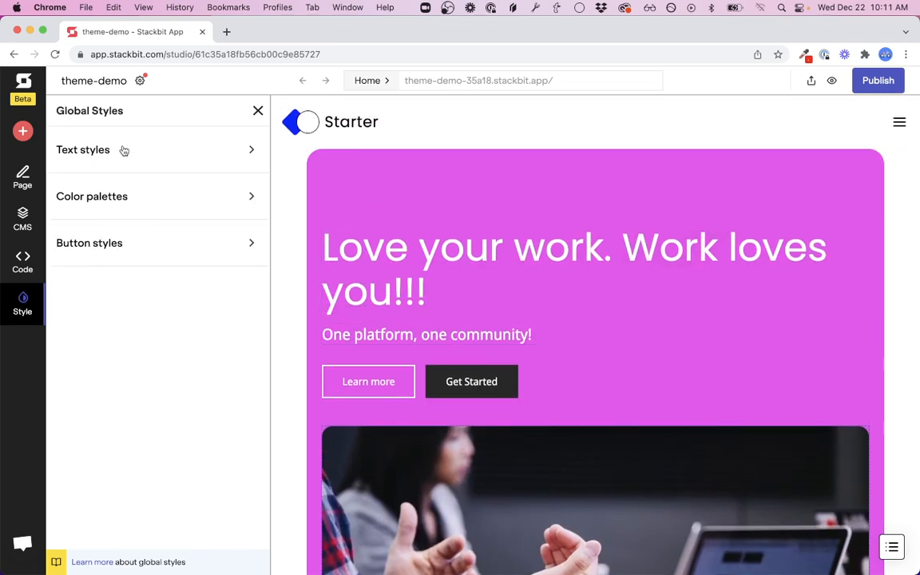
pyautogui.click(124, 150)
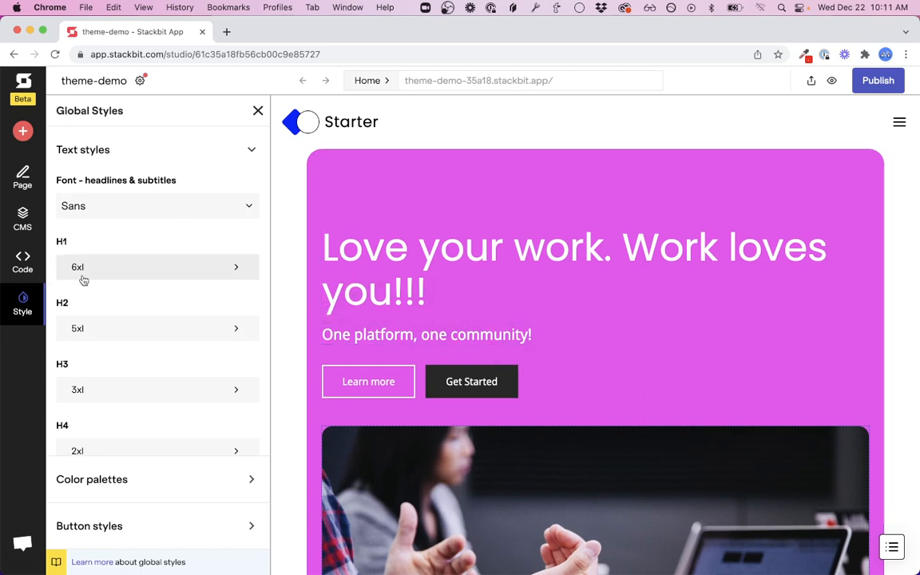
pyautogui.click(112, 272)
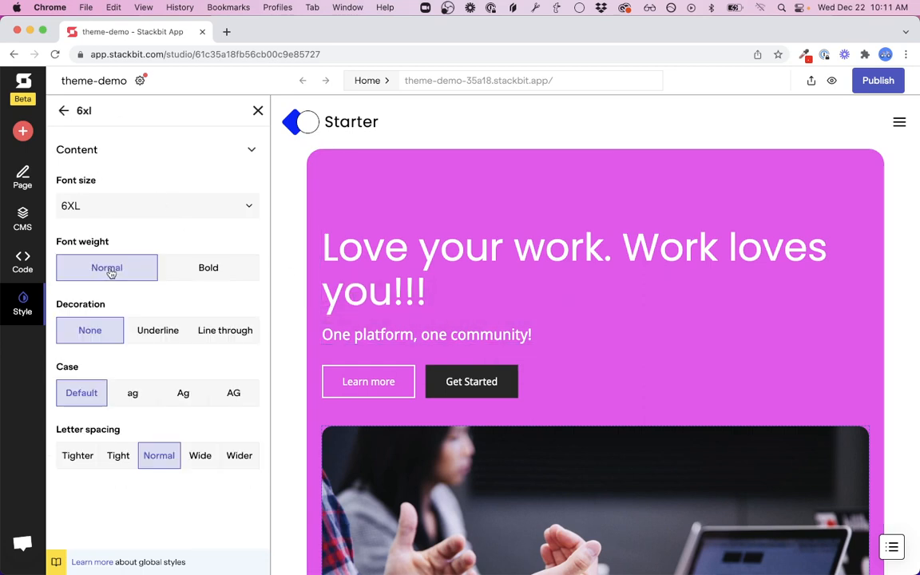
pyautogui.click(212, 272)
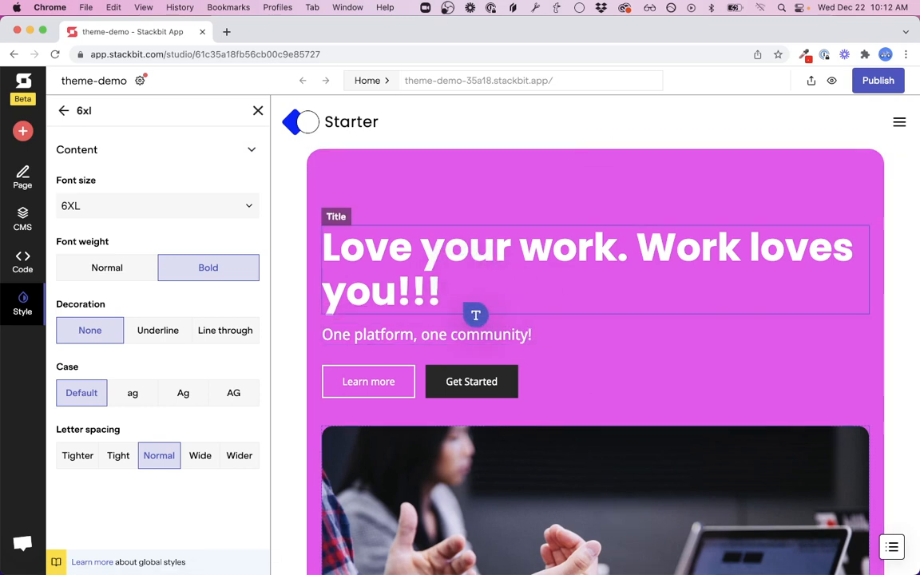
# Step: Try the 9XL font size on the global H2 text style, and check the section headings on the page
pyautogui.scroll(-10, 462, 328)
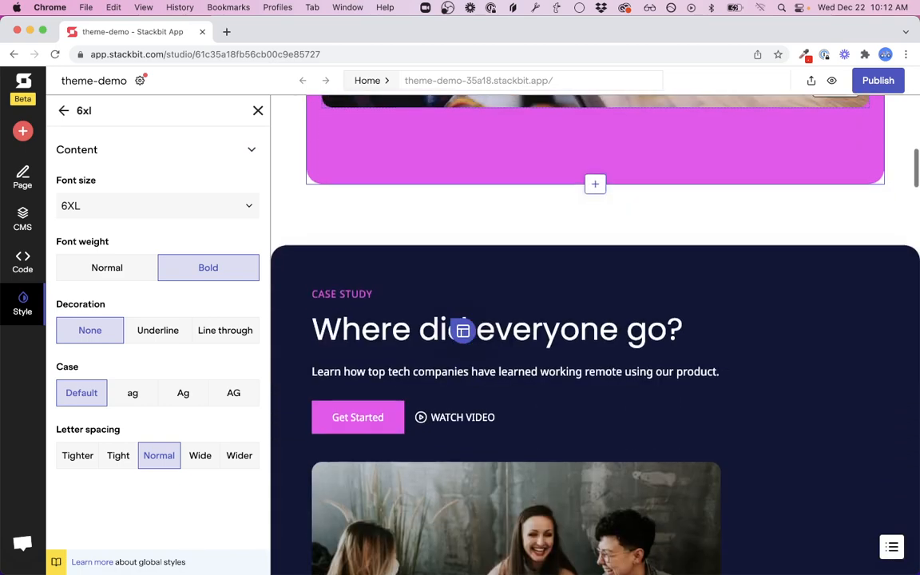
pyautogui.scroll(-1, 452, 320)
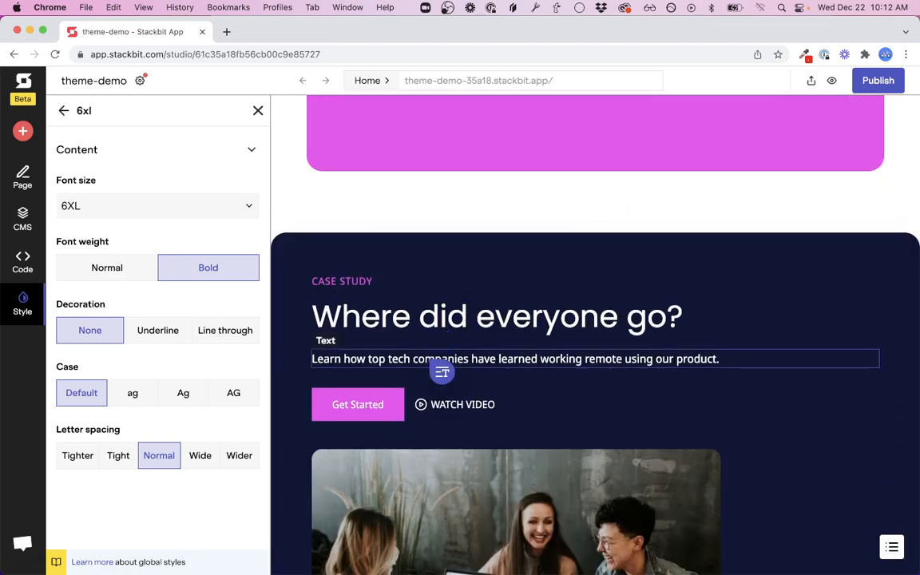
pyautogui.scroll(-15, 471, 353)
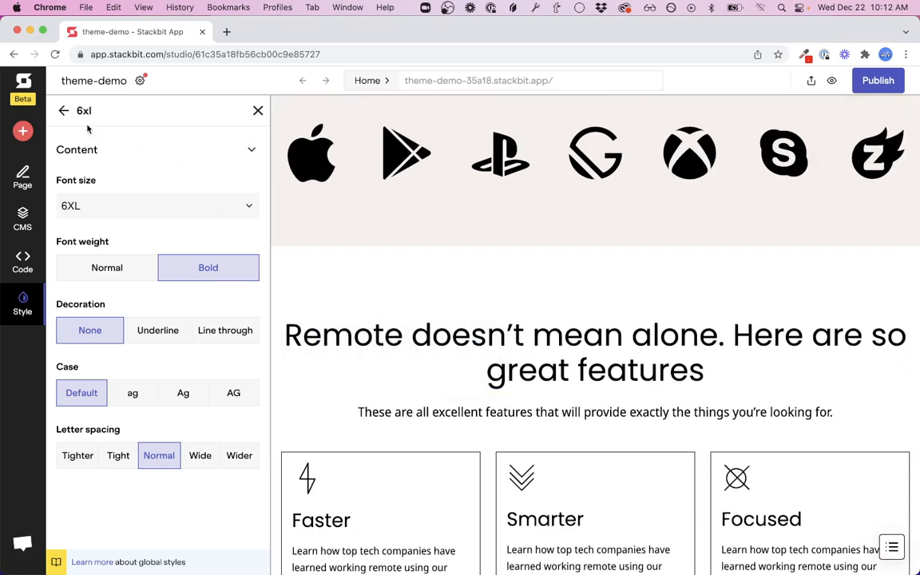
pyautogui.click(64, 114)
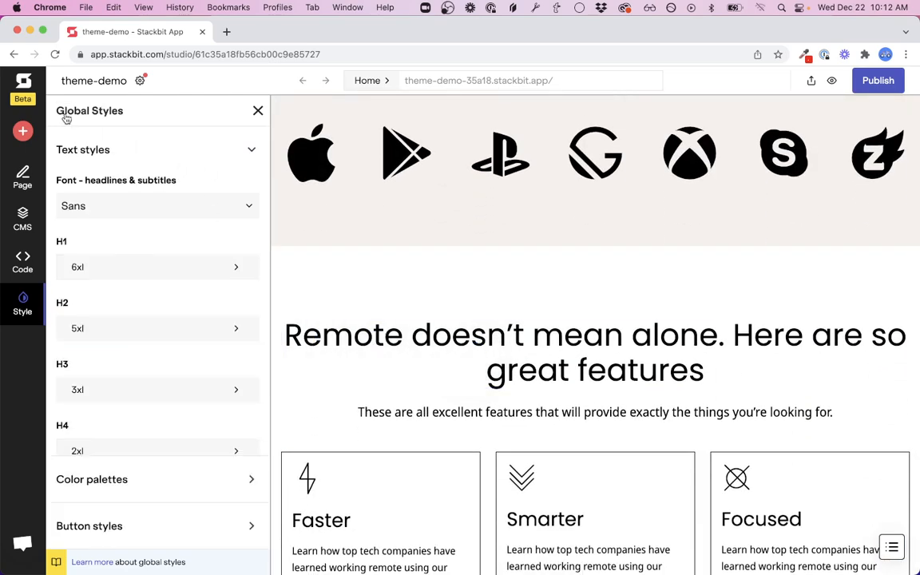
pyautogui.click(140, 341)
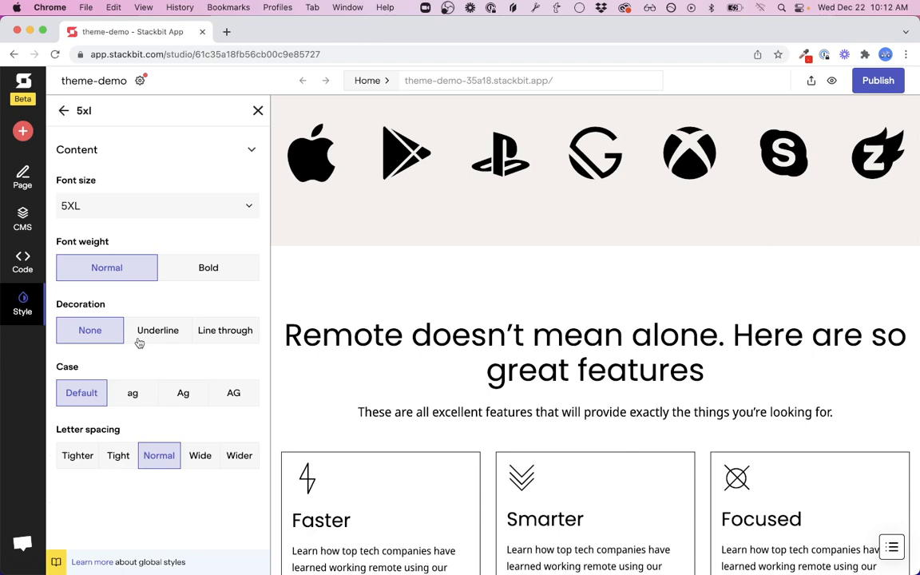
pyautogui.click(144, 211)
pyautogui.click(138, 279)
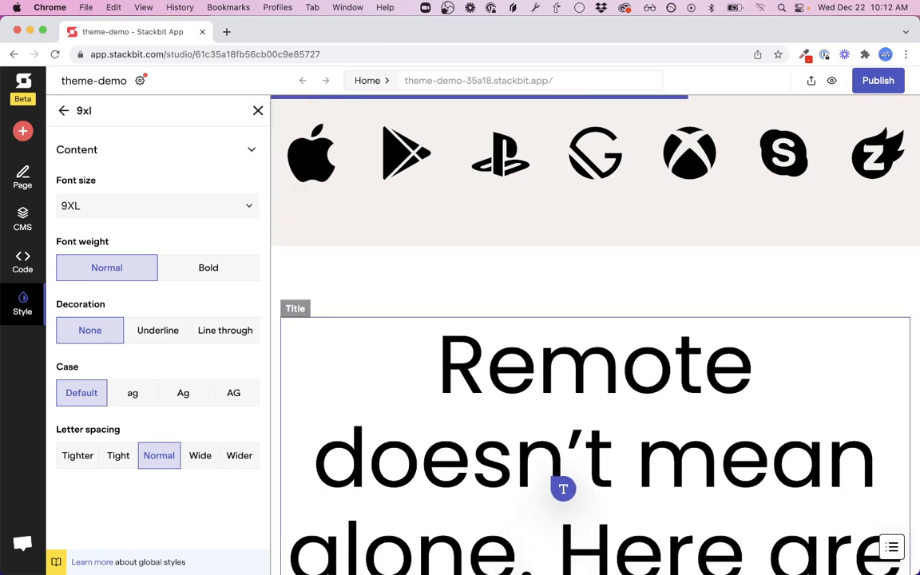
pyautogui.scroll(5, 489, 391)
pyautogui.scroll(5, 489, 391)
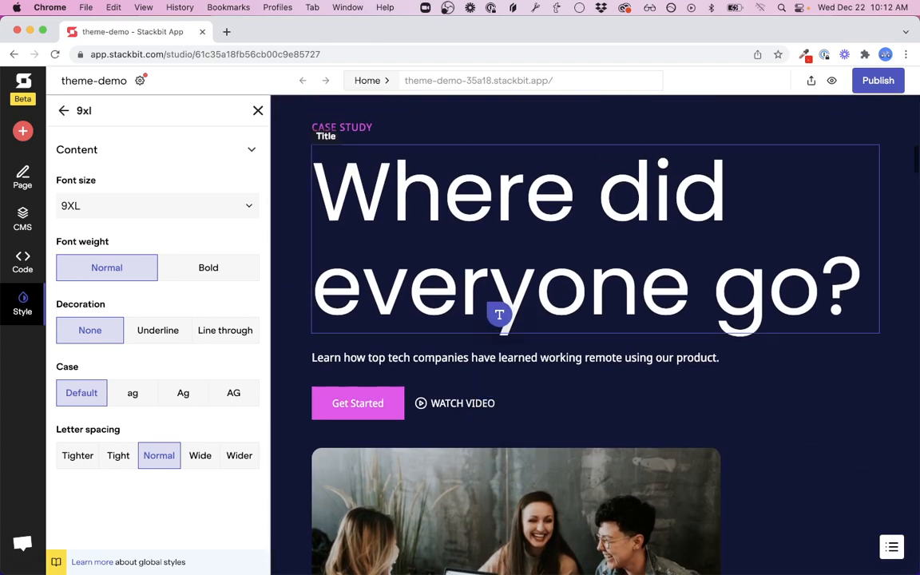
pyautogui.scroll(1, 507, 300)
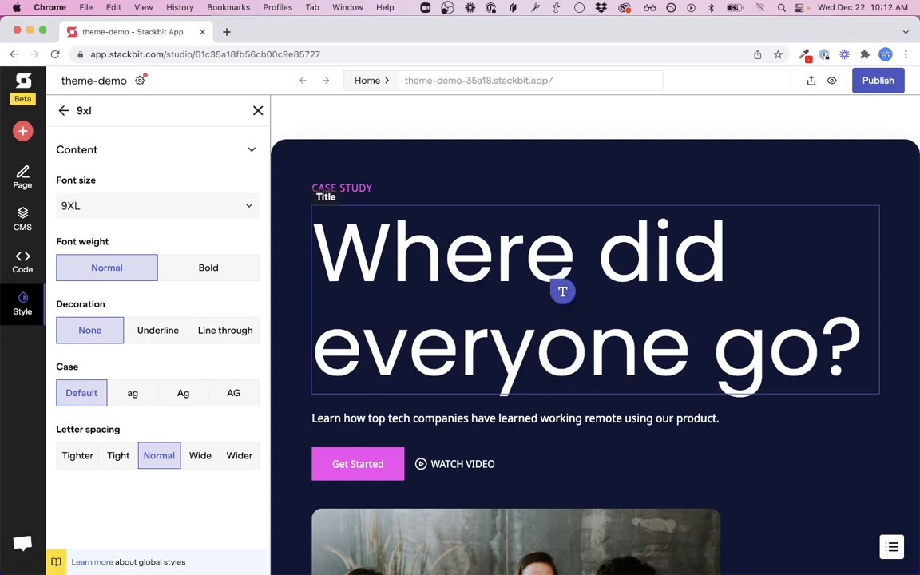
# Step: Set the H2 text style's font weight to Bold and its font size to 5XL
pyautogui.click(209, 270)
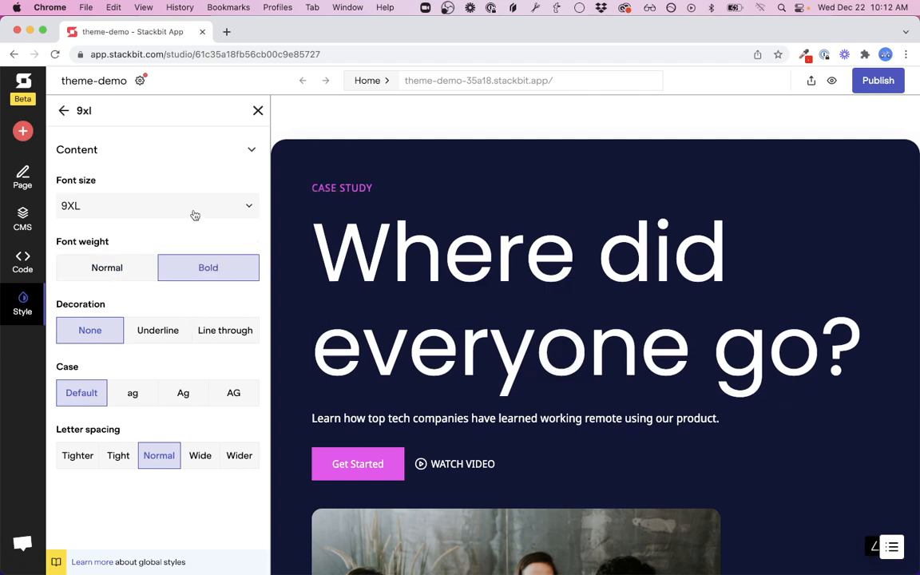
pyautogui.scroll(-15, 554, 380)
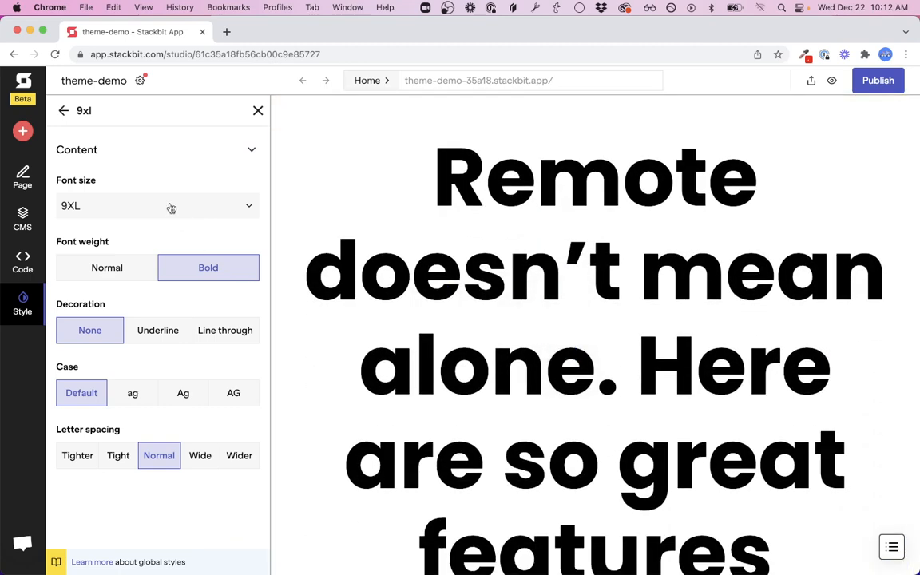
pyautogui.click(171, 206)
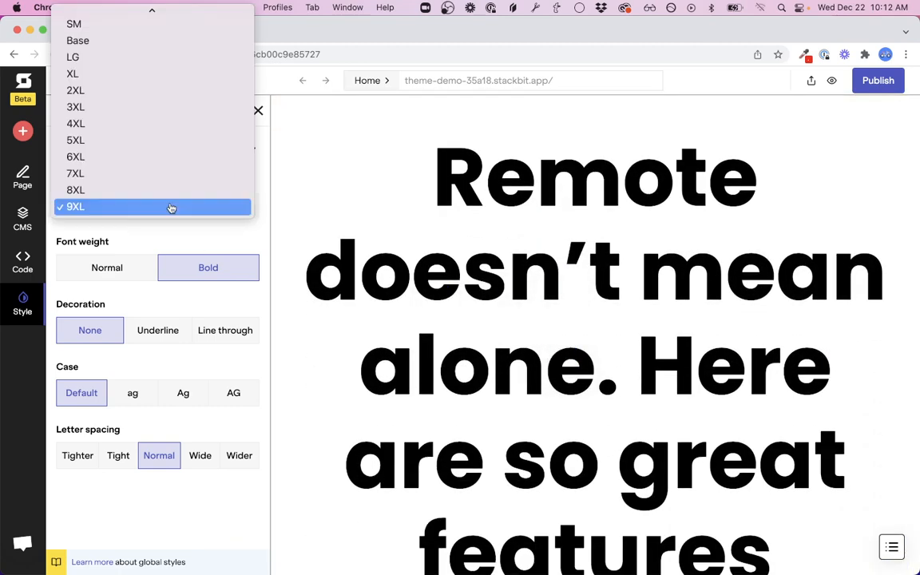
pyautogui.click(170, 142)
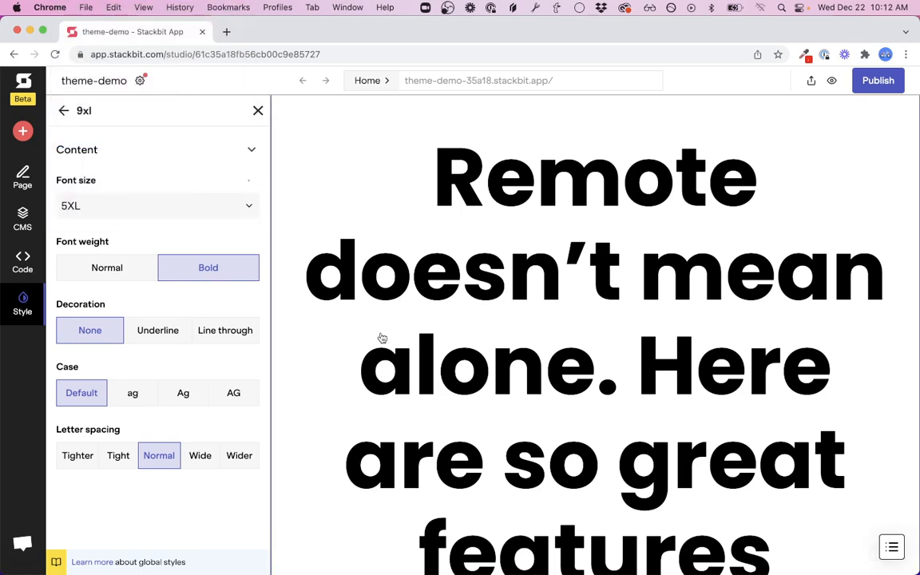
pyautogui.scroll(10, 530, 242)
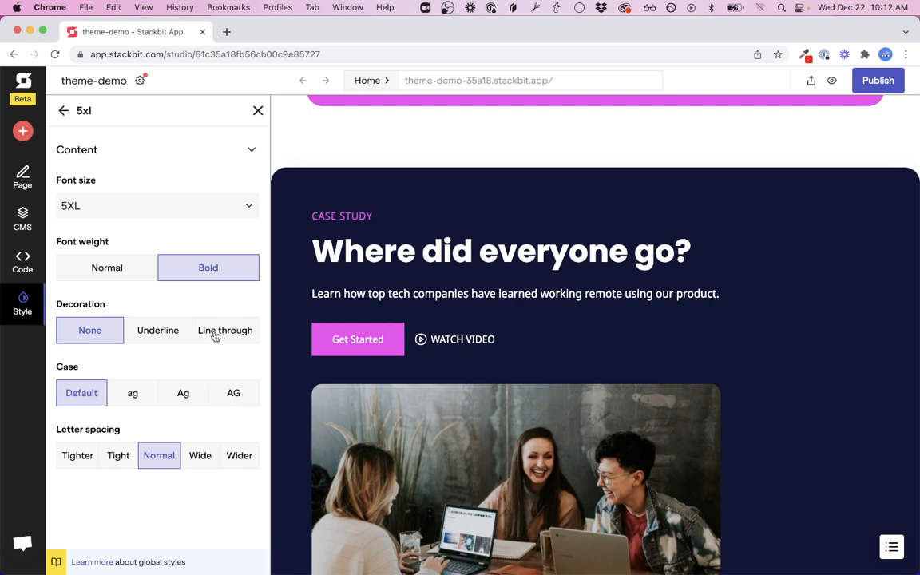
# Step: Try the uppercase AG case on the H2 text style, restore the Default case, and return to the global text styles
pyautogui.click(230, 391)
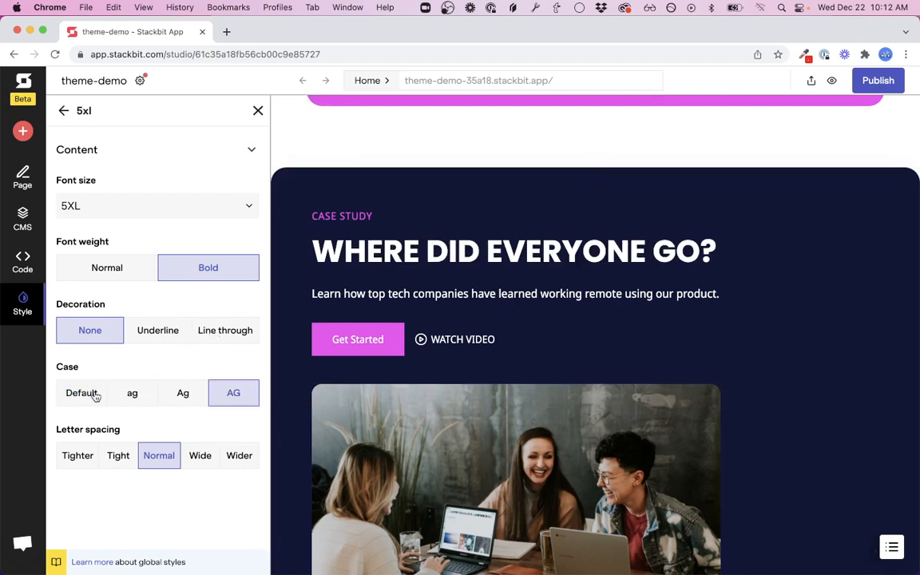
pyautogui.click(88, 393)
pyautogui.click(64, 112)
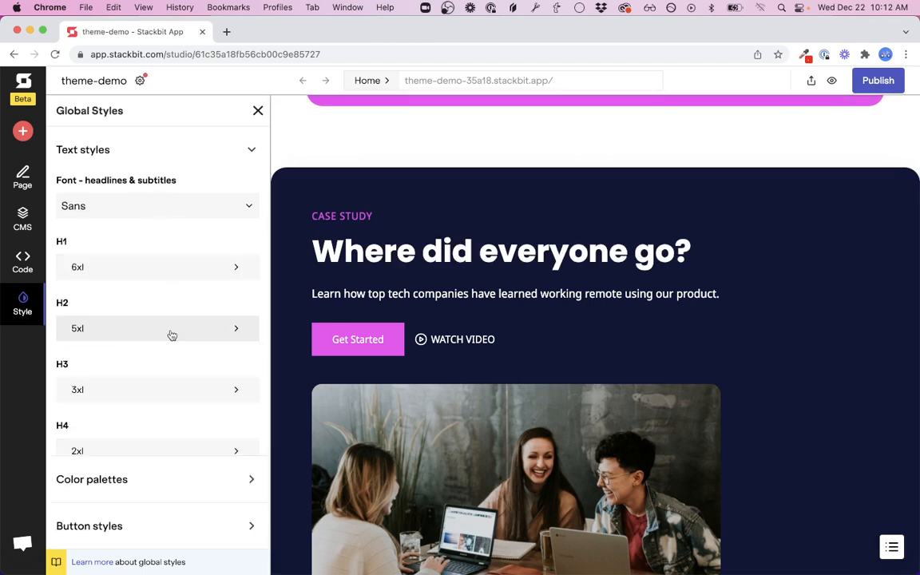
# Step: Open the global button styles, and add a button between Get Started and WATCH VIDEO in the Feature highlight section
pyautogui.scroll(-5, 171, 359)
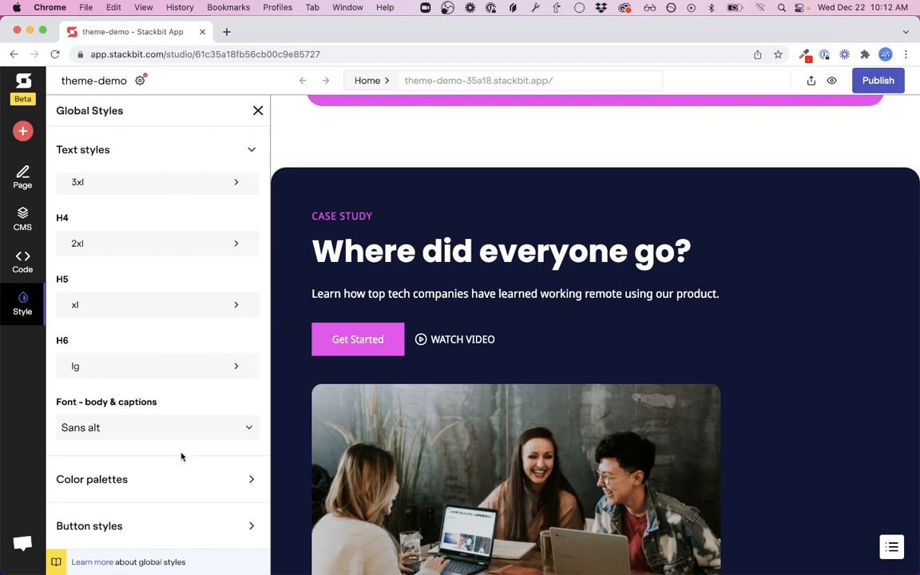
pyautogui.click(172, 527)
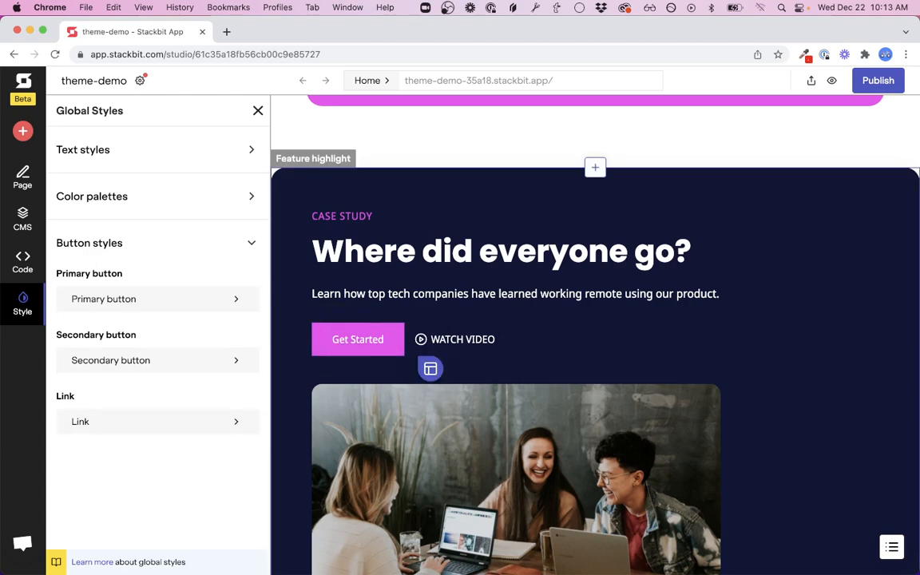
pyautogui.click(405, 341)
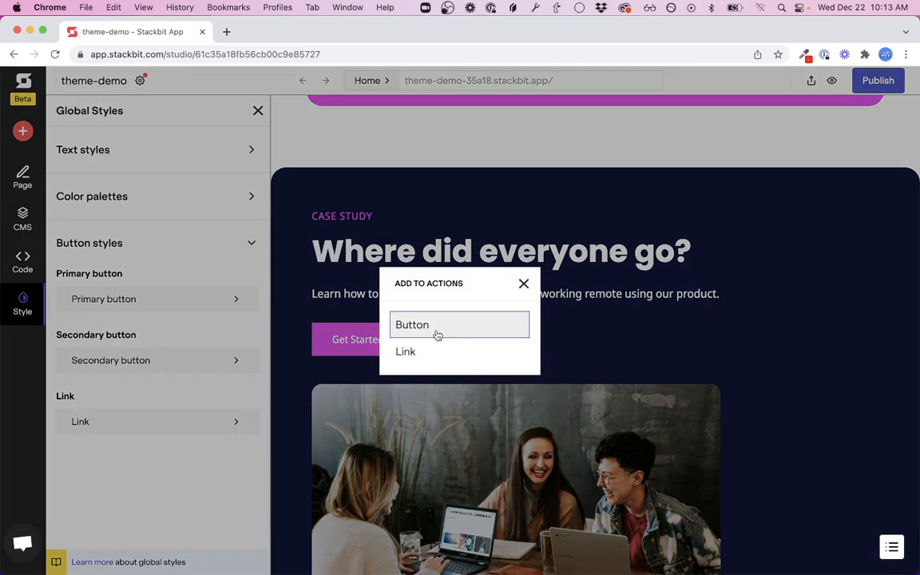
pyautogui.click(435, 333)
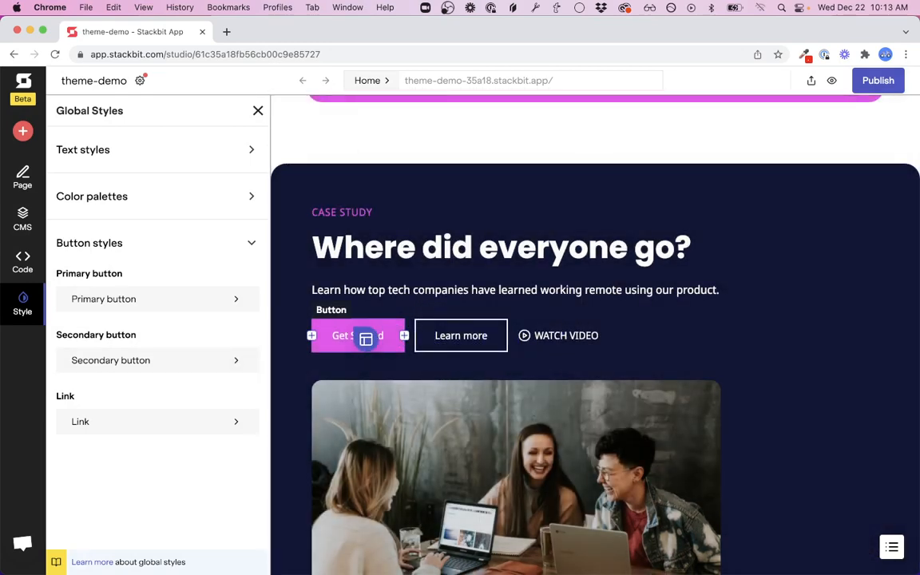
# Step: Set the global primary button style's font weight to Bold, and check the Get Started buttons in the Hero and Feature highlight sections
pyautogui.click(86, 307)
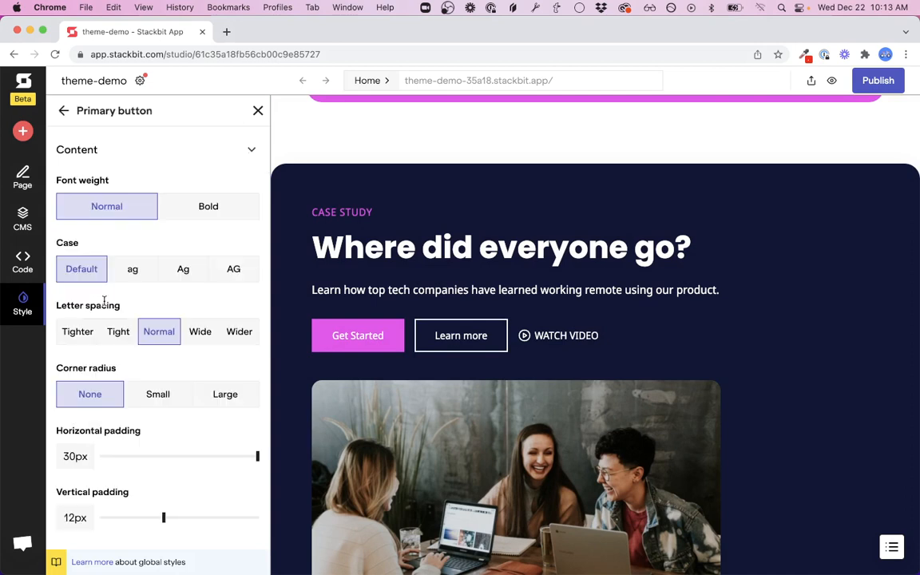
pyautogui.scroll(-3, 166, 422)
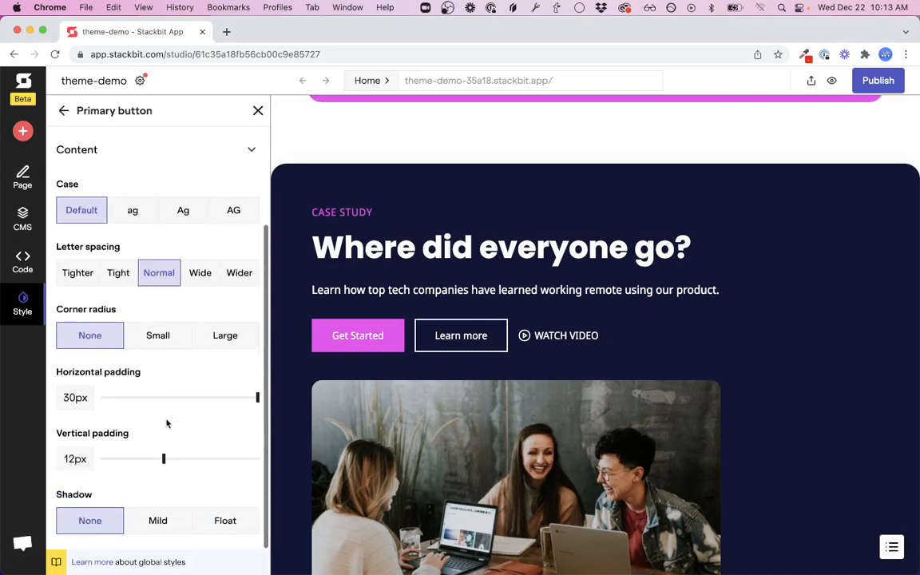
pyautogui.scroll(3, 164, 400)
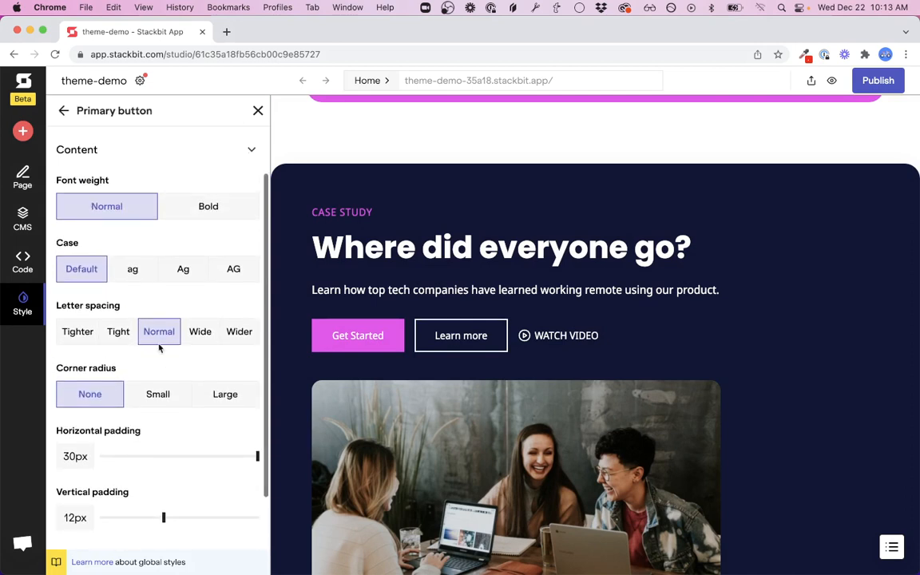
pyautogui.click(213, 209)
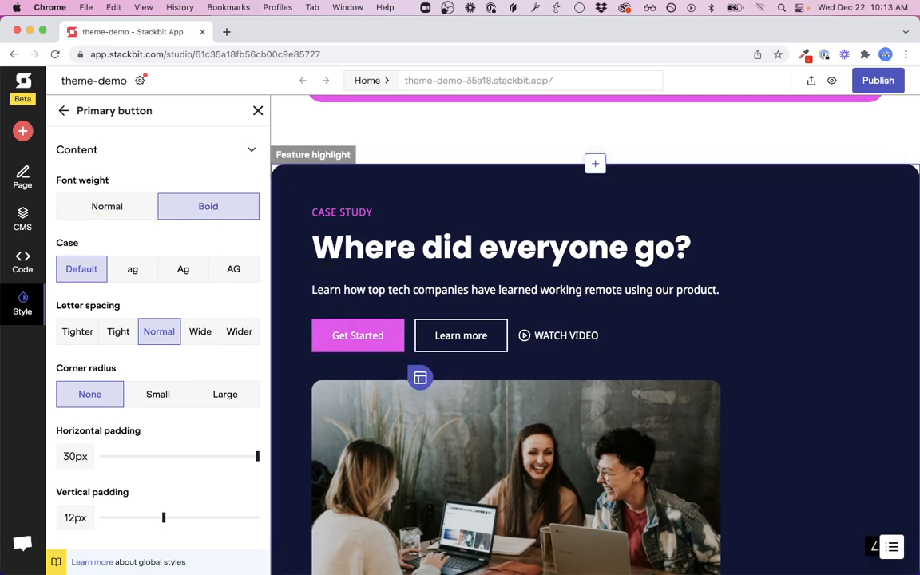
pyautogui.scroll(3, 276, 132)
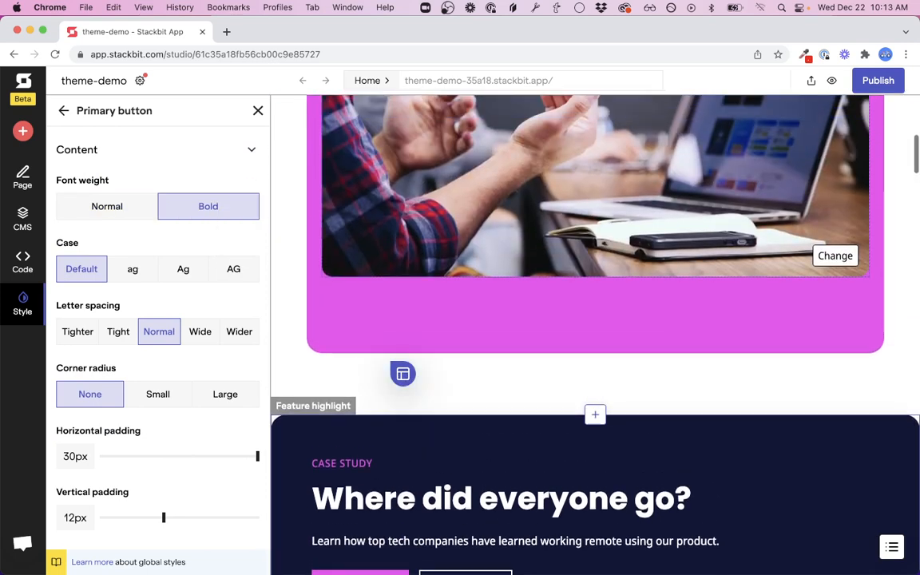
pyautogui.scroll(-10, 523, 438)
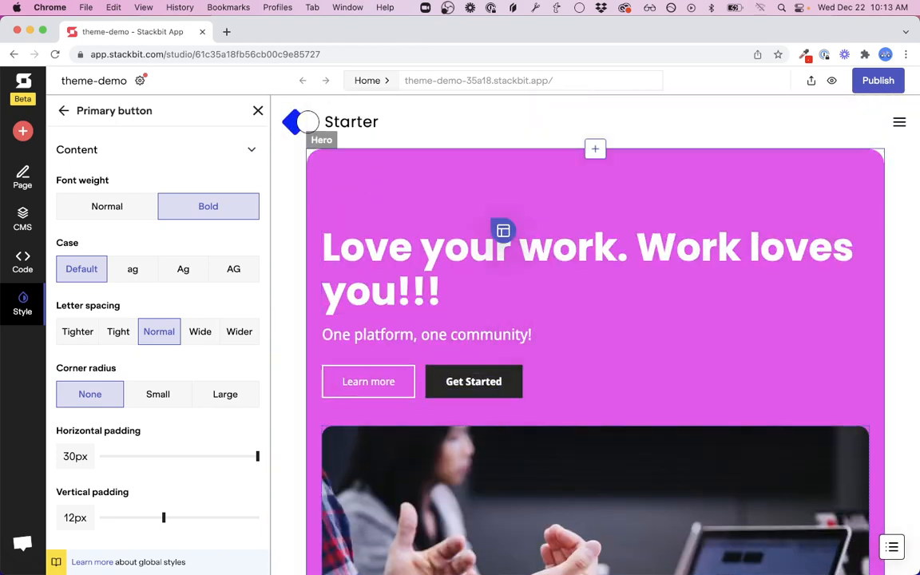
pyautogui.scroll(-10, 406, 411)
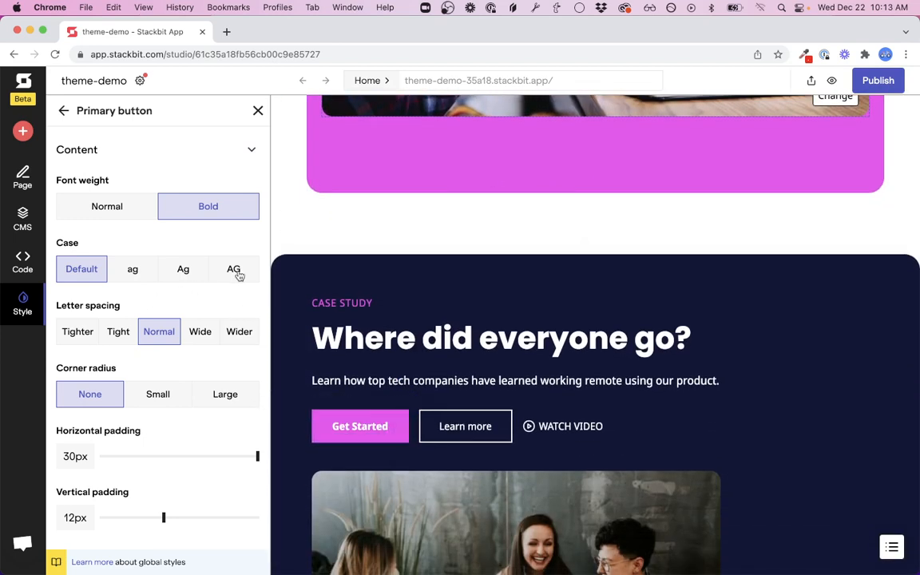
# Step: Set the primary button style's case to uppercase AG, check the Hero's Get Started button, and close the global styles
pyautogui.click(235, 271)
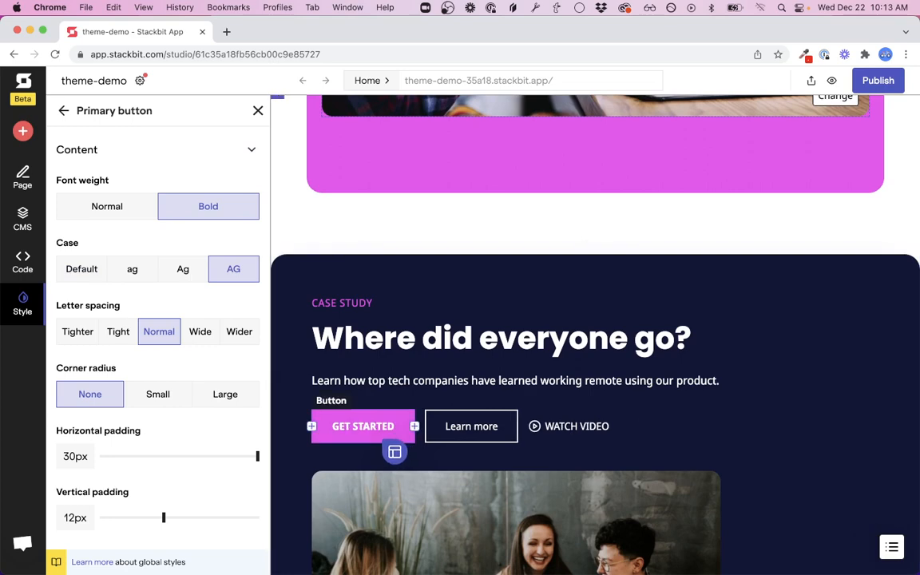
pyautogui.scroll(10, 595, 336)
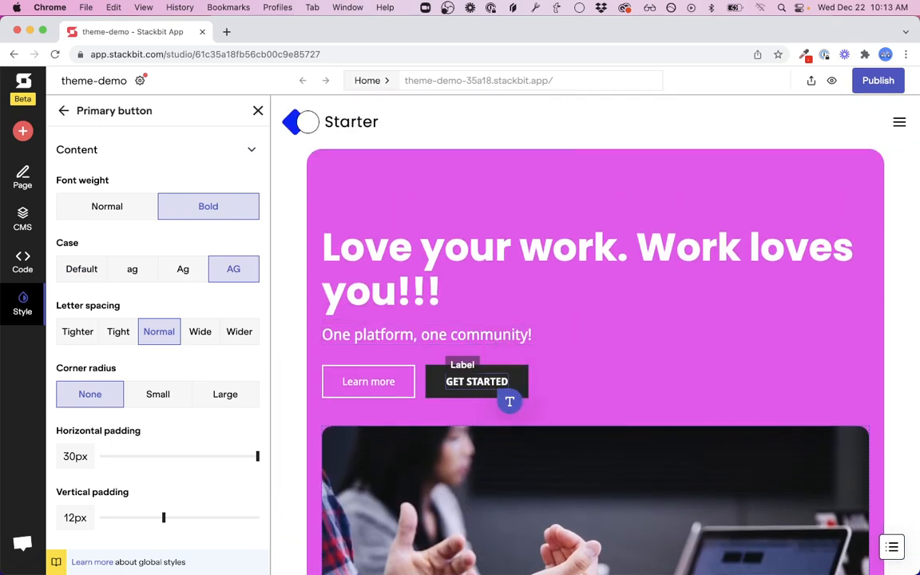
pyautogui.click(257, 111)
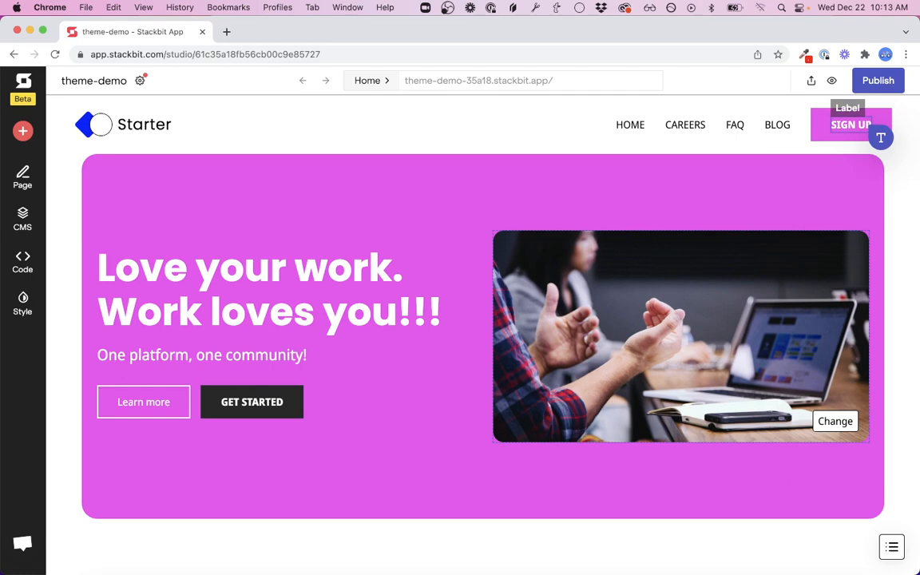
pyautogui.click(22, 306)
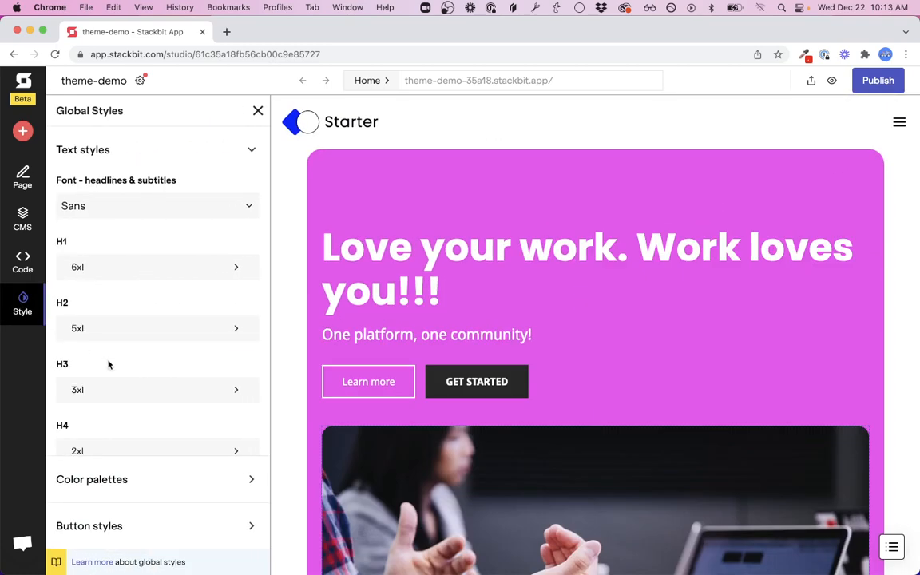
pyautogui.click(100, 525)
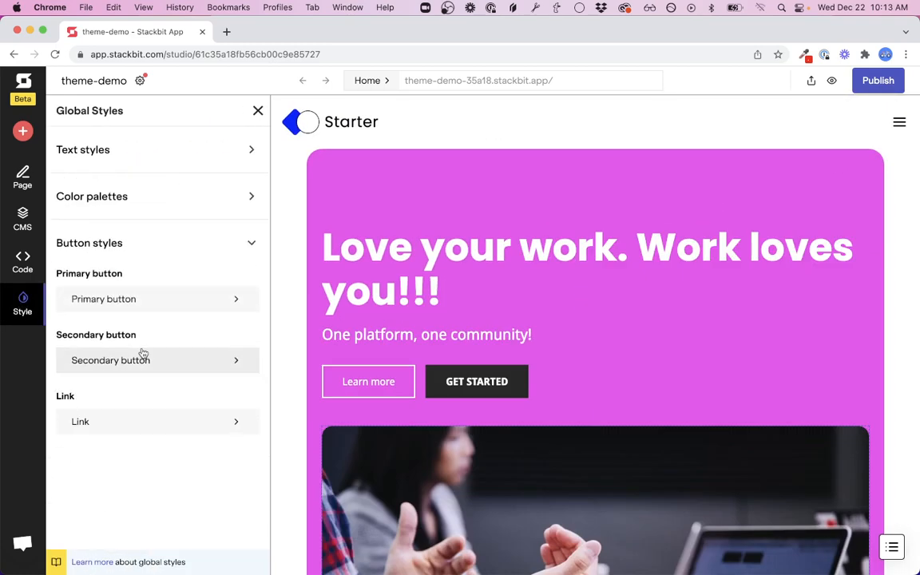
pyautogui.click(258, 111)
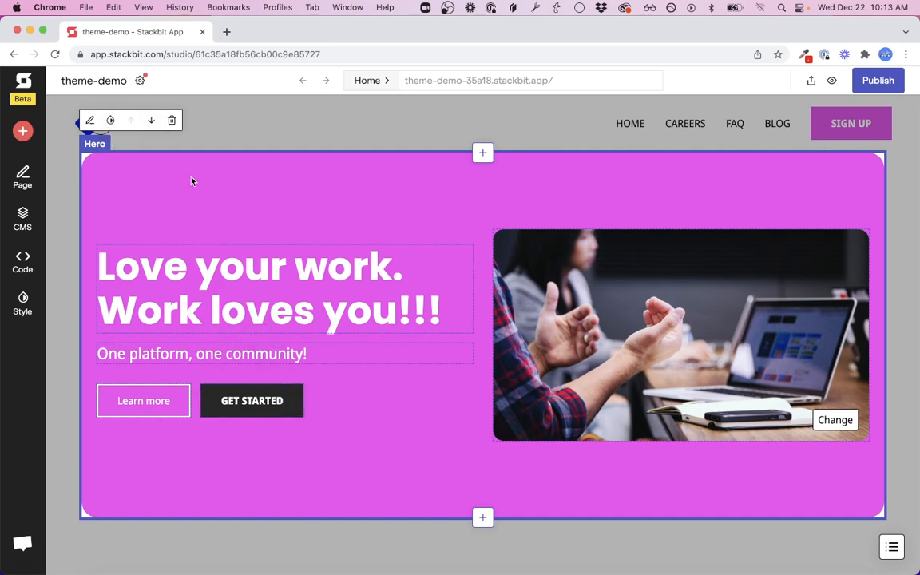
# Step: Apply the black-on-white color scheme to the Hero section, and compare its buttons with those in the Feature highlight section
pyautogui.click(89, 120)
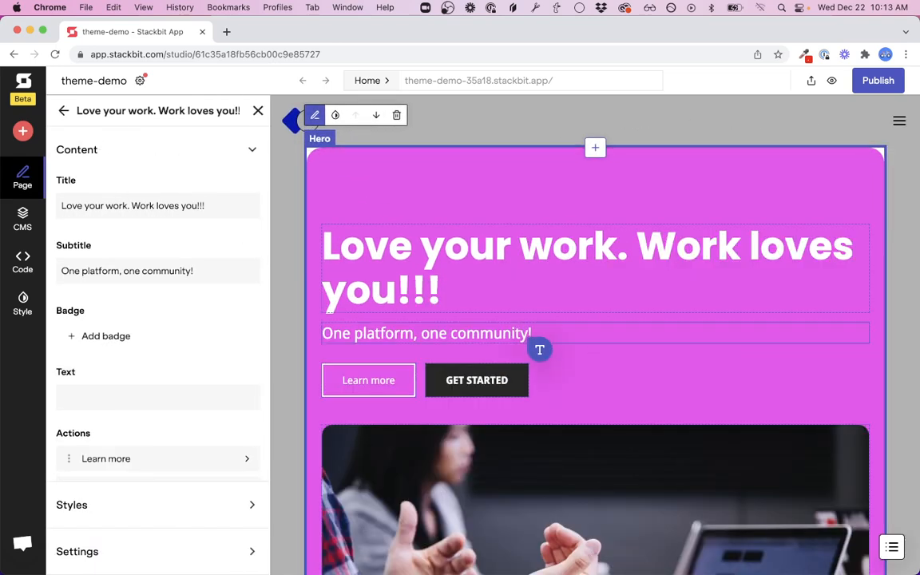
pyautogui.click(124, 515)
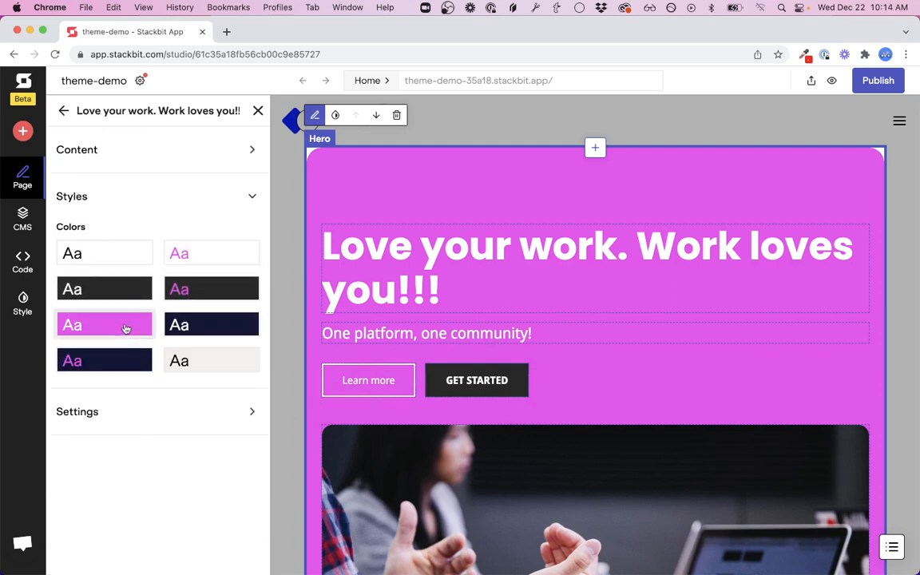
pyautogui.click(126, 259)
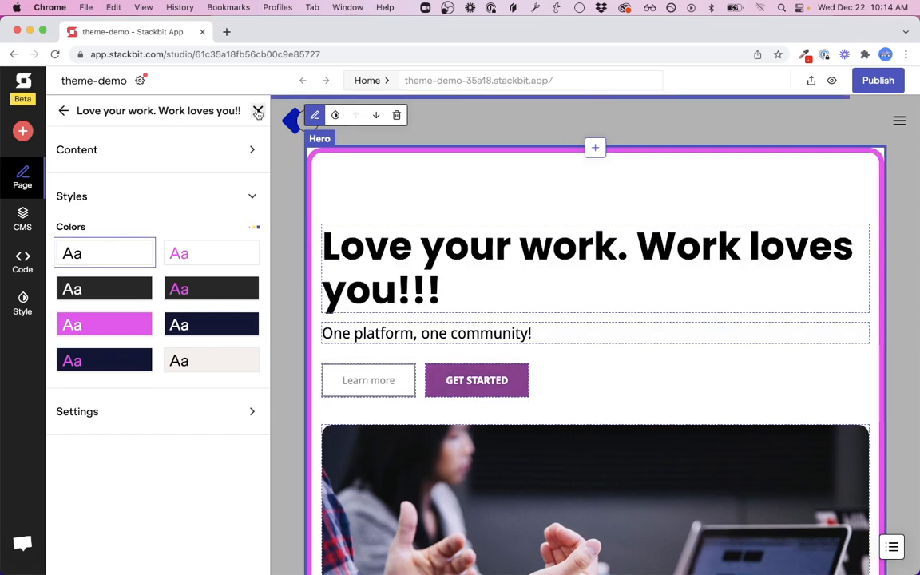
pyautogui.click(258, 112)
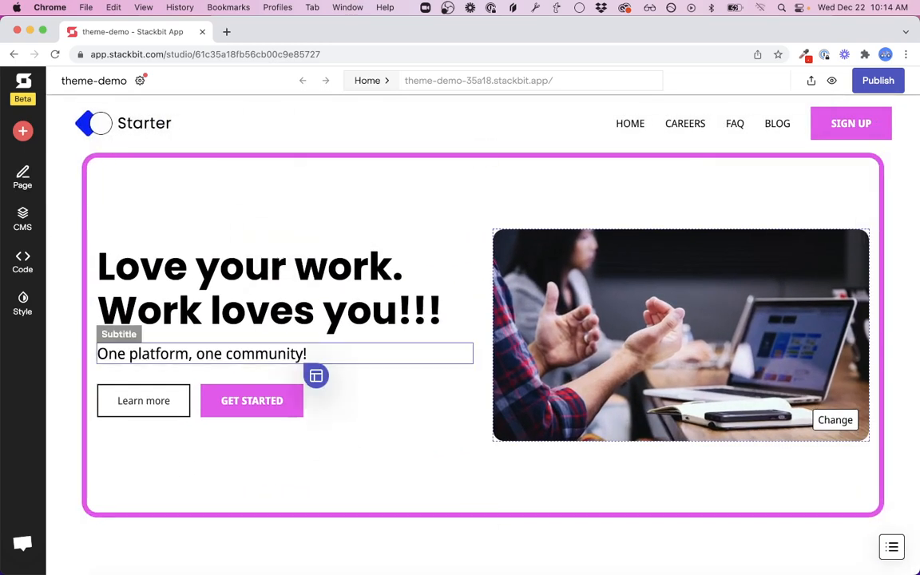
pyautogui.scroll(-4, 351, 479)
pyautogui.scroll(-3, 352, 476)
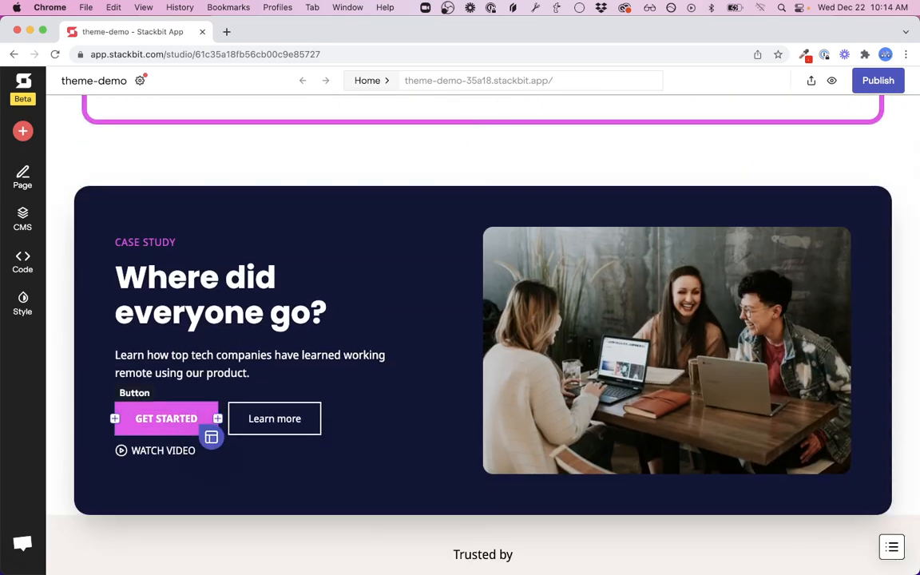
pyautogui.scroll(5, 209, 427)
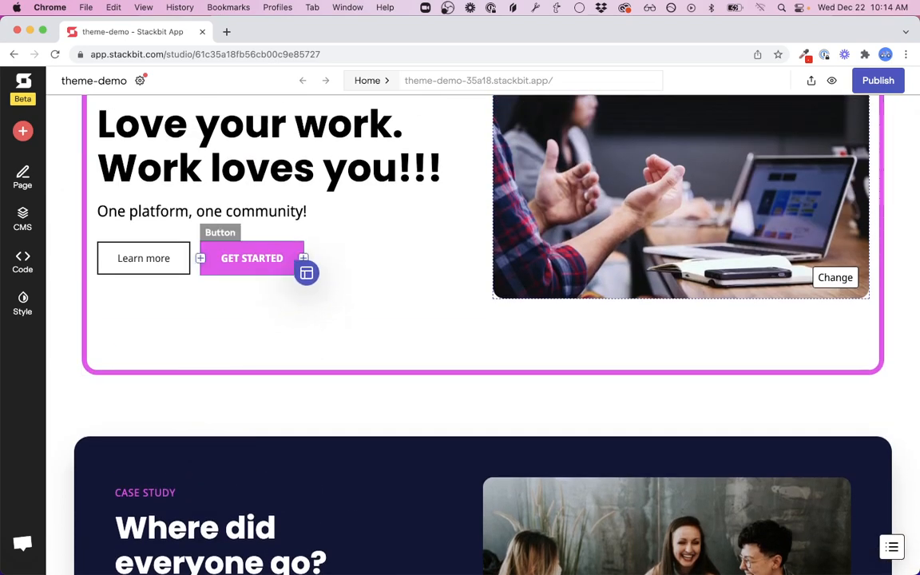
pyautogui.scroll(3, 302, 269)
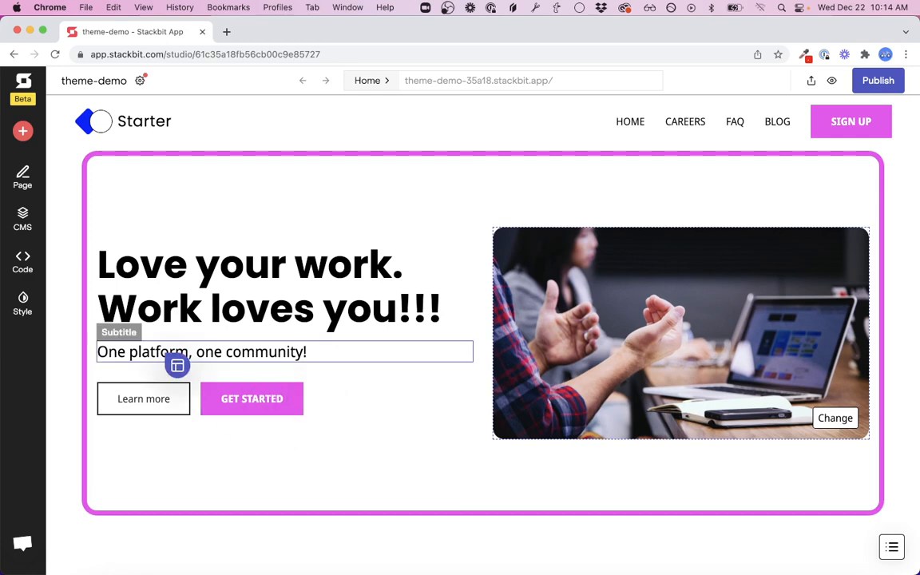
# Step: Change the global Primary color to light green #76ff8d, and check it across the Hero and Feature highlight sections
pyautogui.click(22, 303)
pyautogui.scroll(-5, 158, 409)
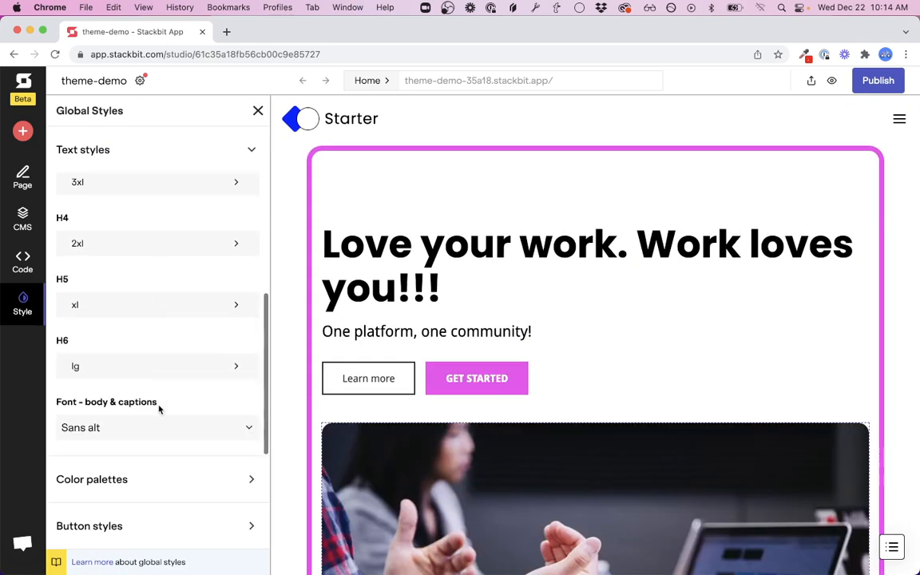
pyautogui.click(113, 480)
pyautogui.scroll(-5, 165, 382)
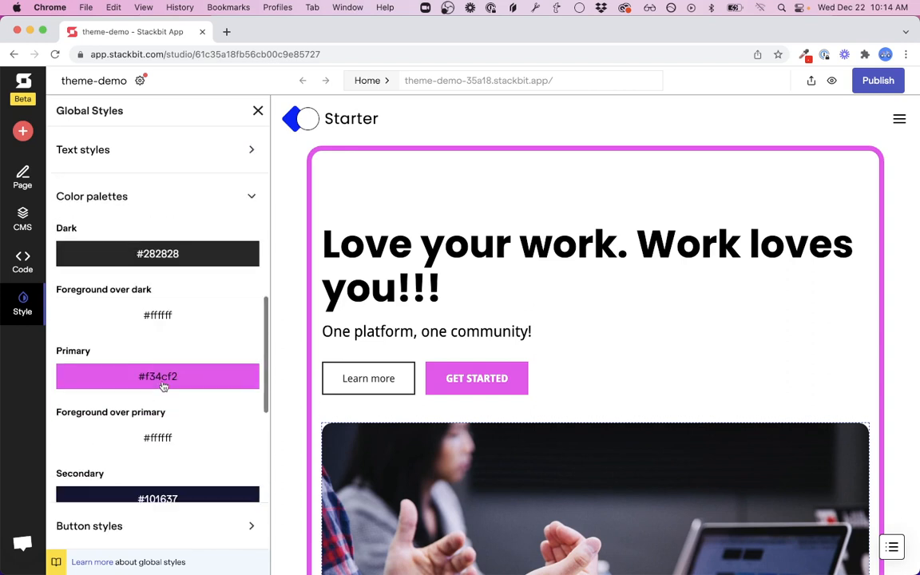
pyautogui.scroll(2, 160, 331)
pyautogui.click(158, 328)
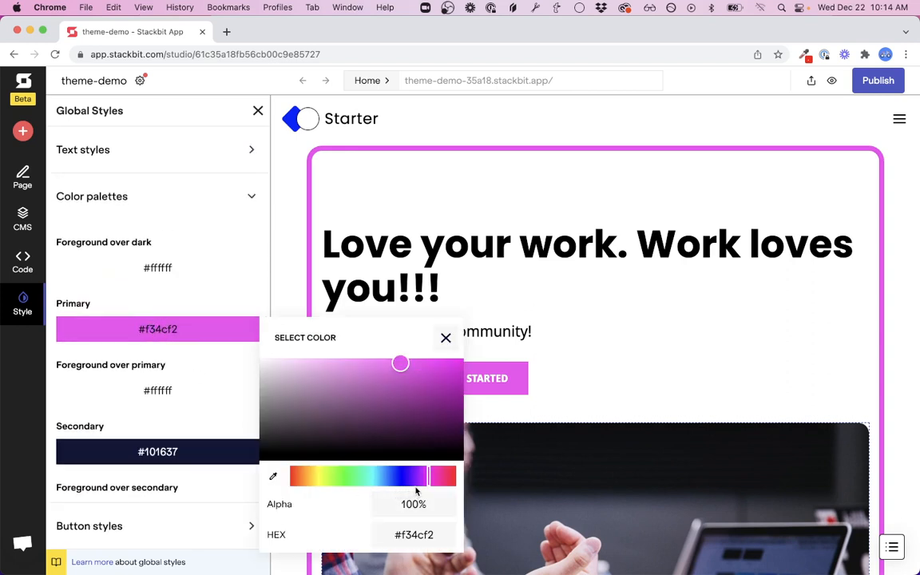
pyautogui.moveTo(428, 480); pyautogui.dragTo(341, 490)
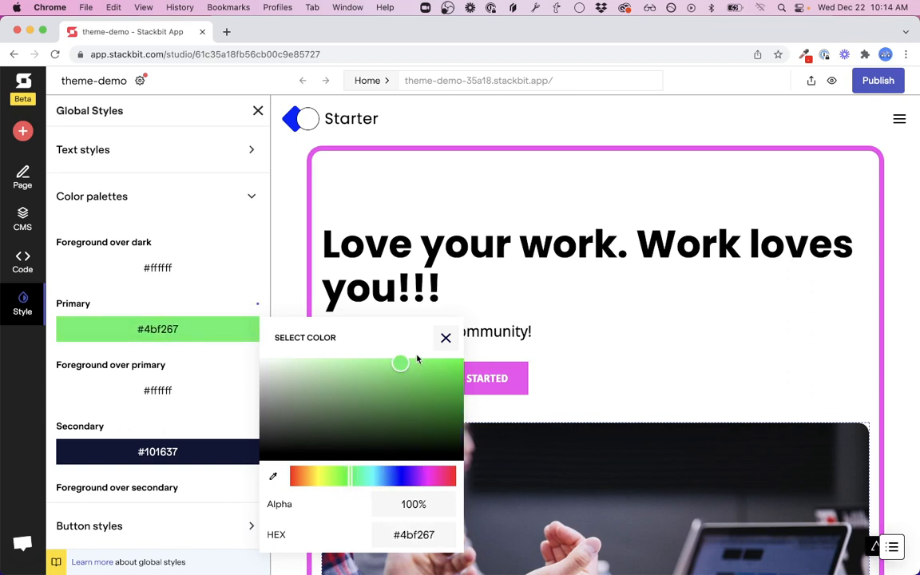
pyautogui.moveTo(404, 368); pyautogui.dragTo(370, 361)
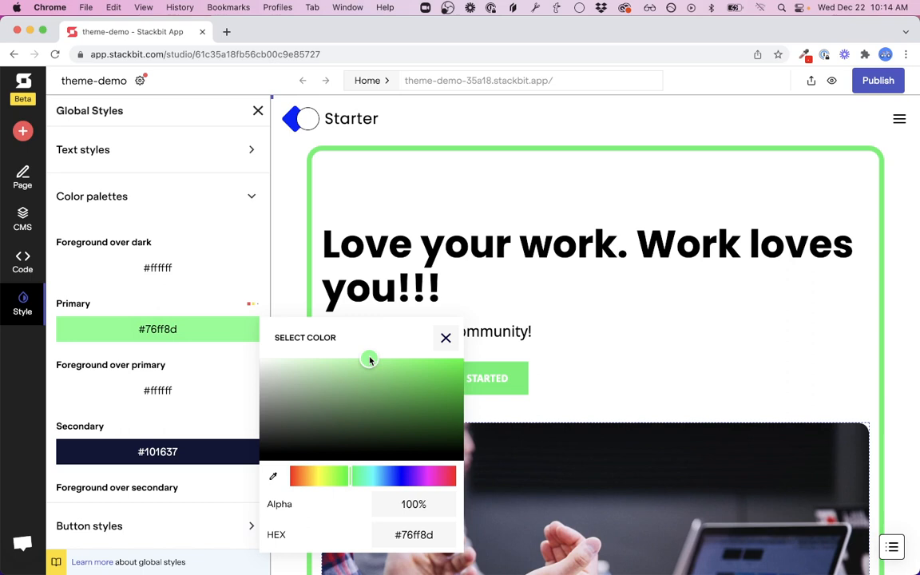
pyautogui.click(445, 338)
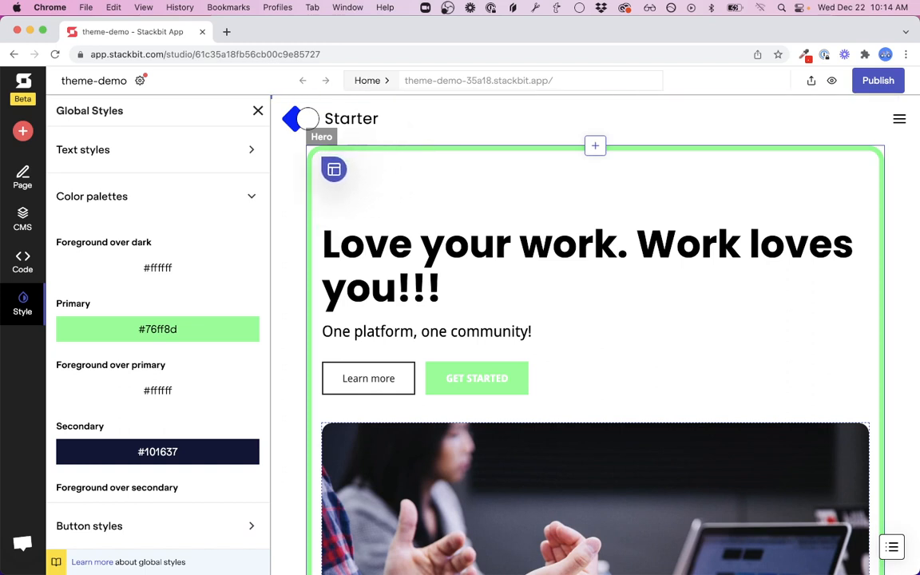
pyautogui.click(257, 111)
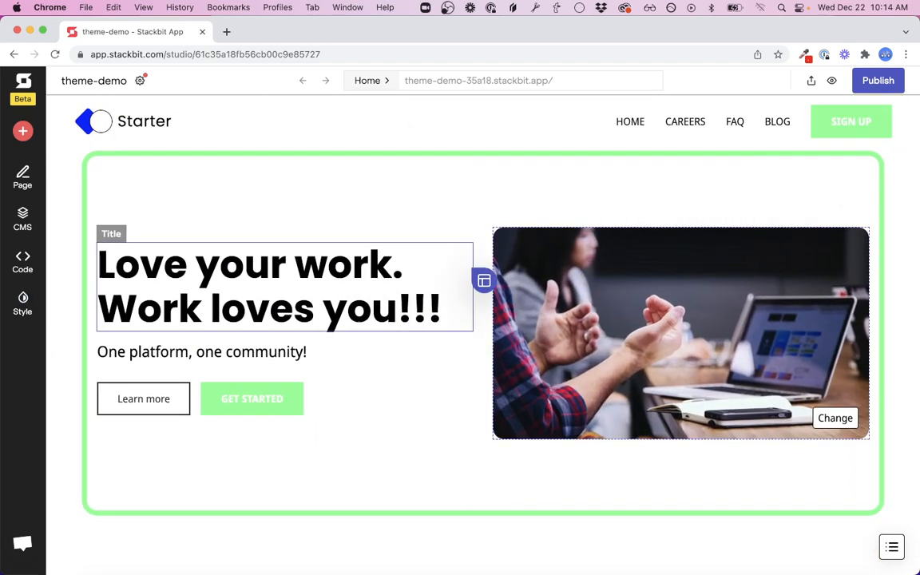
pyautogui.scroll(-5, 279, 421)
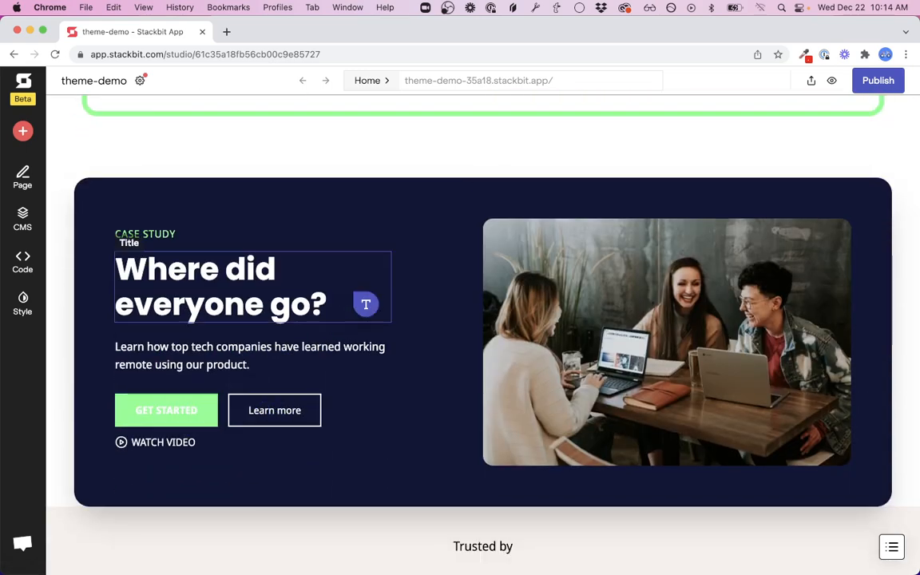
pyautogui.scroll(5, 366, 302)
pyautogui.scroll(-5, 248, 422)
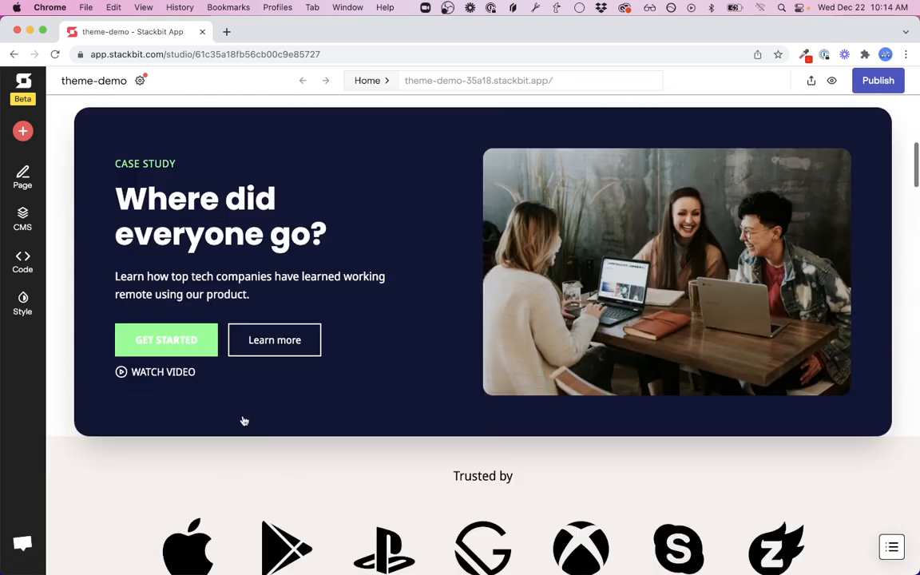
pyautogui.scroll(2, 200, 423)
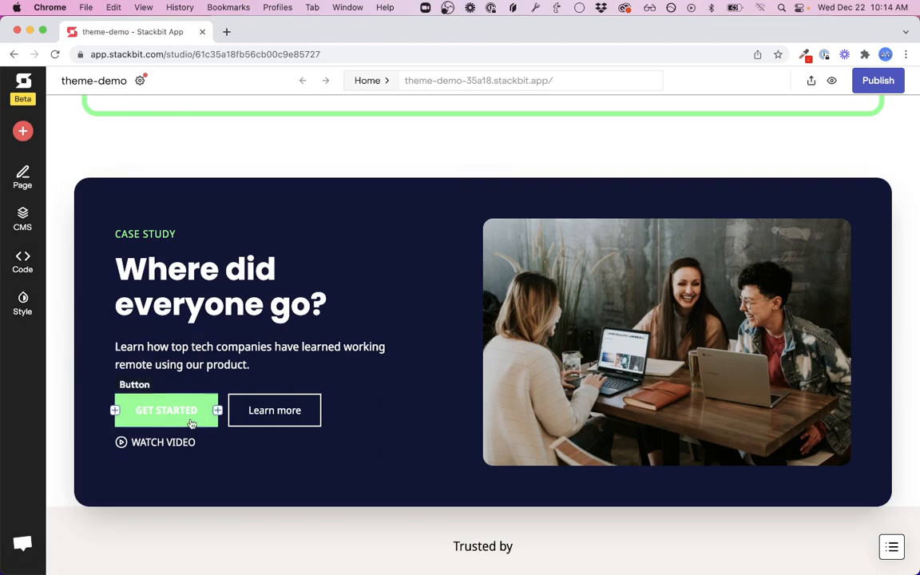
# Step: Set the global secondary button style's horizontal padding to 15px and its vertical padding to 5px
pyautogui.click(24, 304)
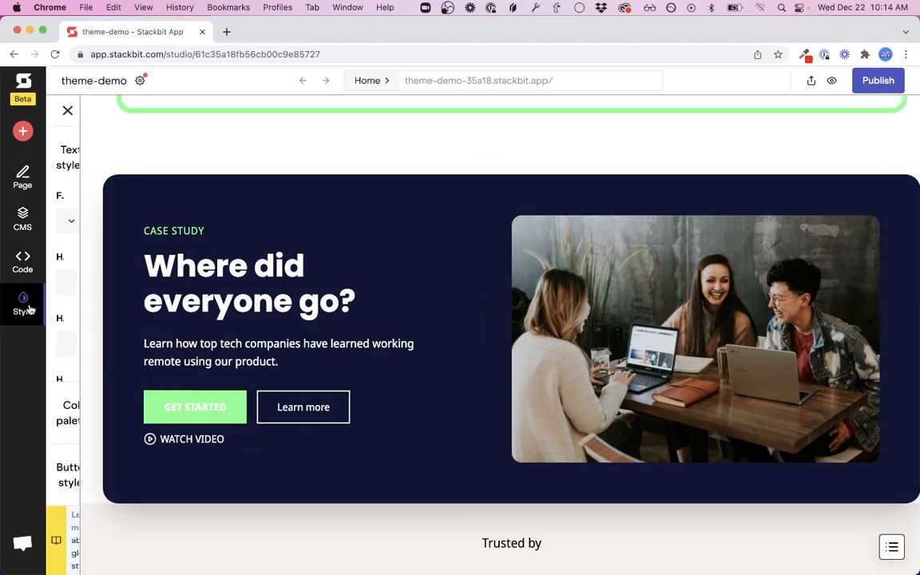
pyautogui.click(109, 528)
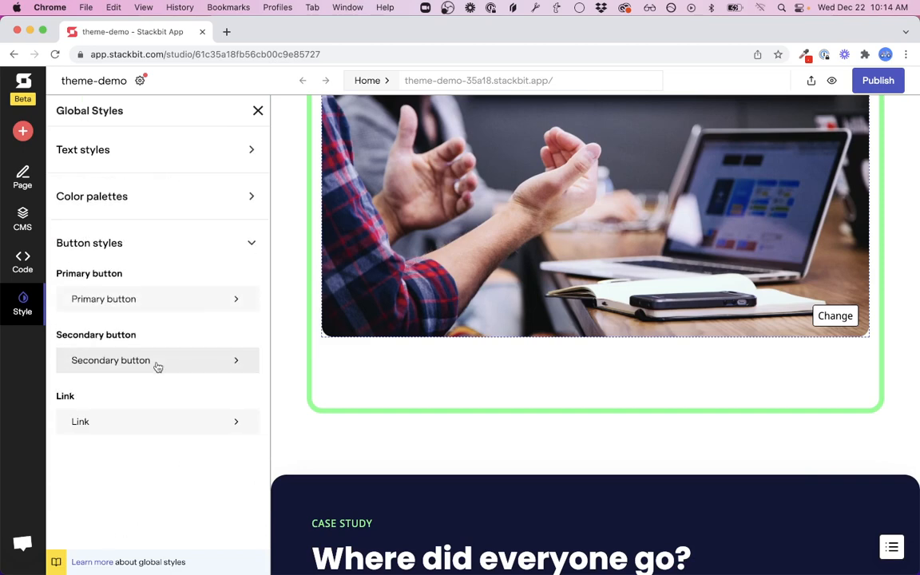
pyautogui.scroll(-2, 405, 425)
pyautogui.scroll(-4, 405, 425)
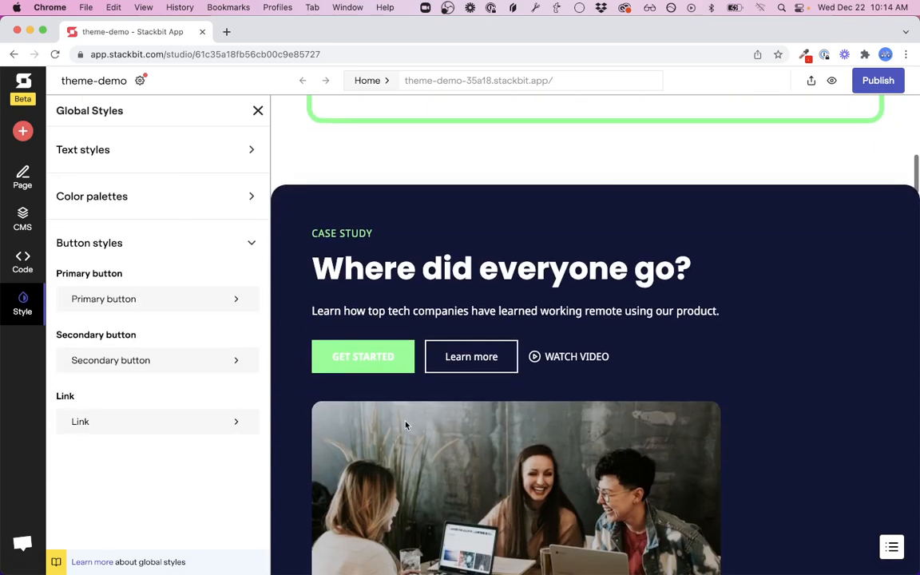
pyautogui.click(151, 366)
pyautogui.scroll(-3, 185, 405)
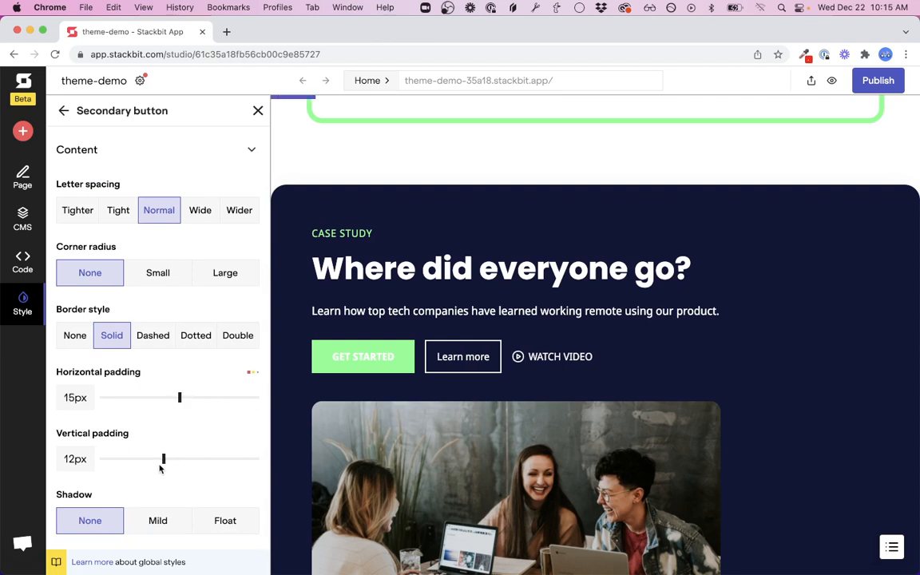
pyautogui.moveTo(163, 459); pyautogui.dragTo(127, 460)
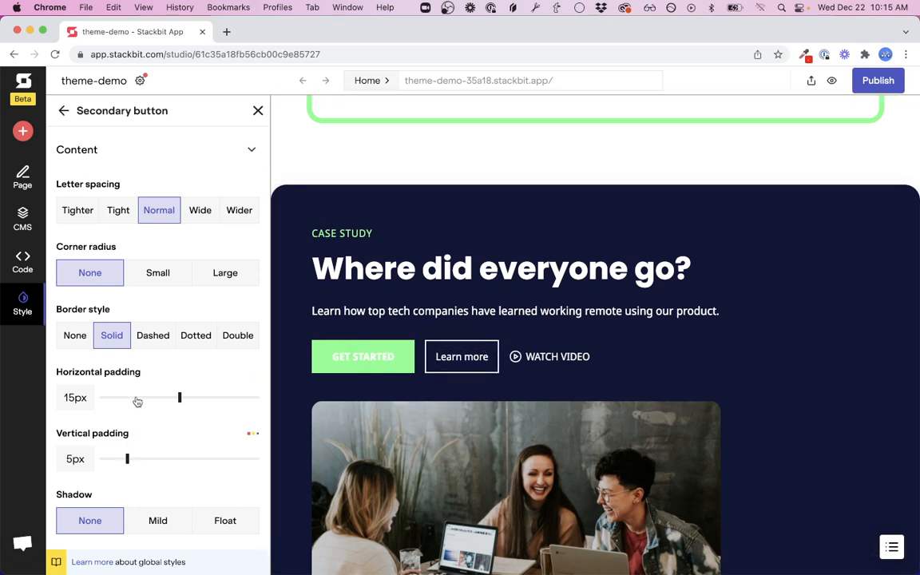
# Step: Set the global secondary button style's corner radius to Large, close the global styles, and check the buttons in the Hero and Feature highlight sections
pyautogui.click(222, 275)
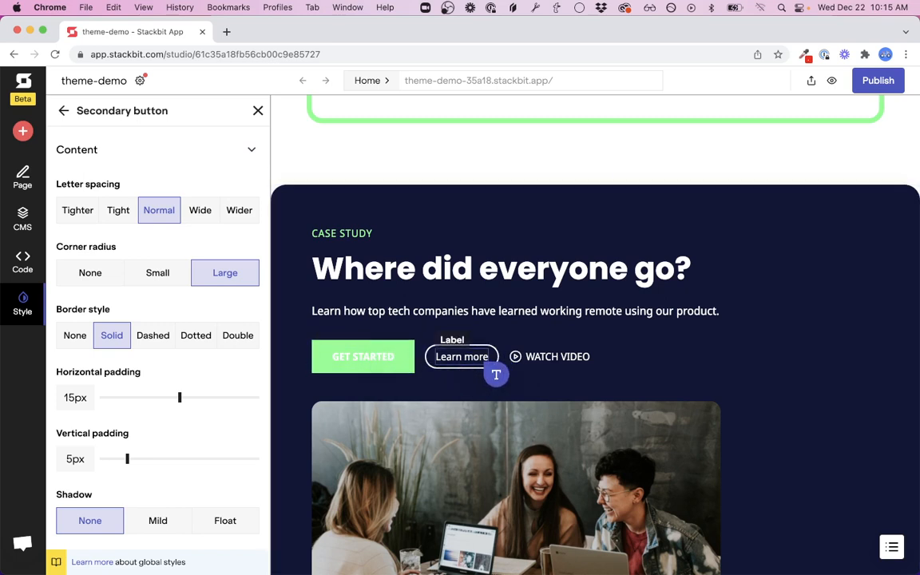
pyautogui.click(64, 111)
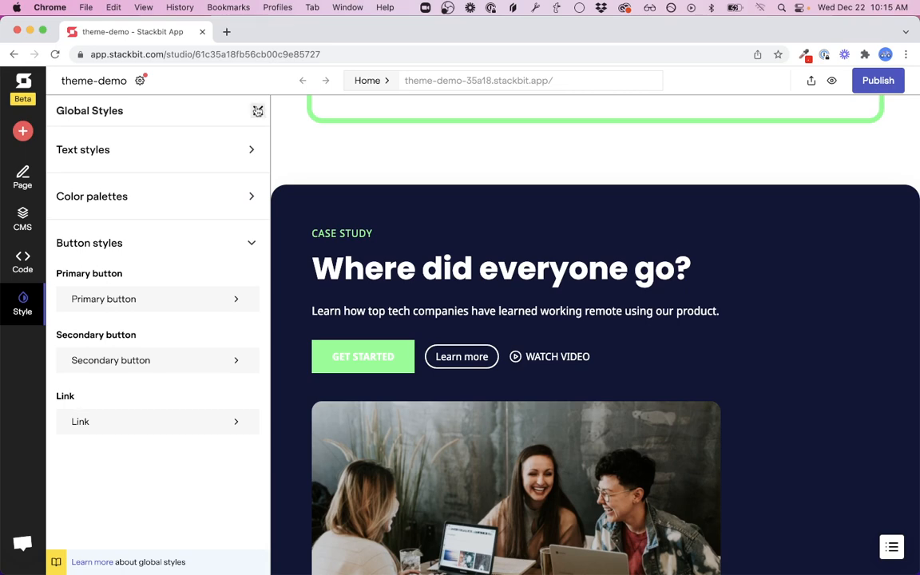
pyautogui.click(257, 111)
pyautogui.scroll(5, 282, 363)
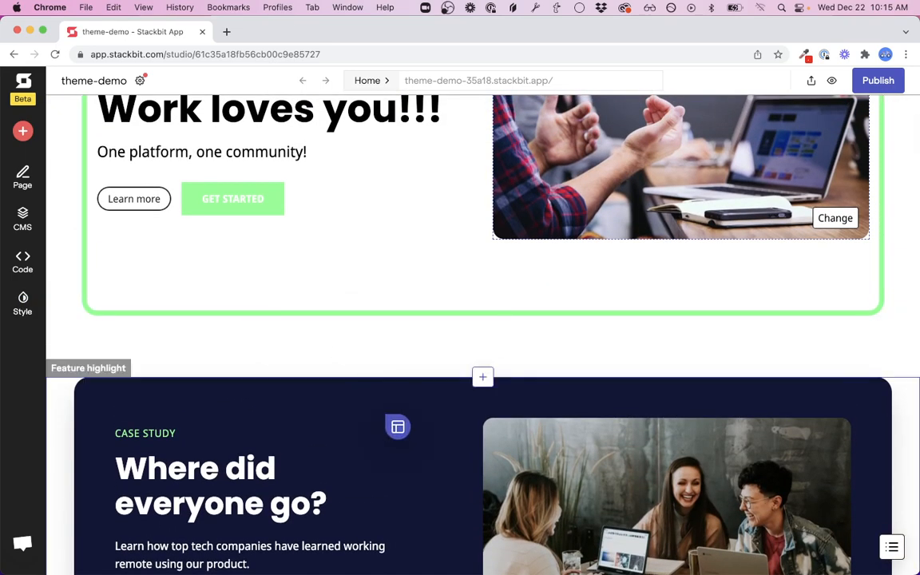
pyautogui.scroll(-5, 117, 190)
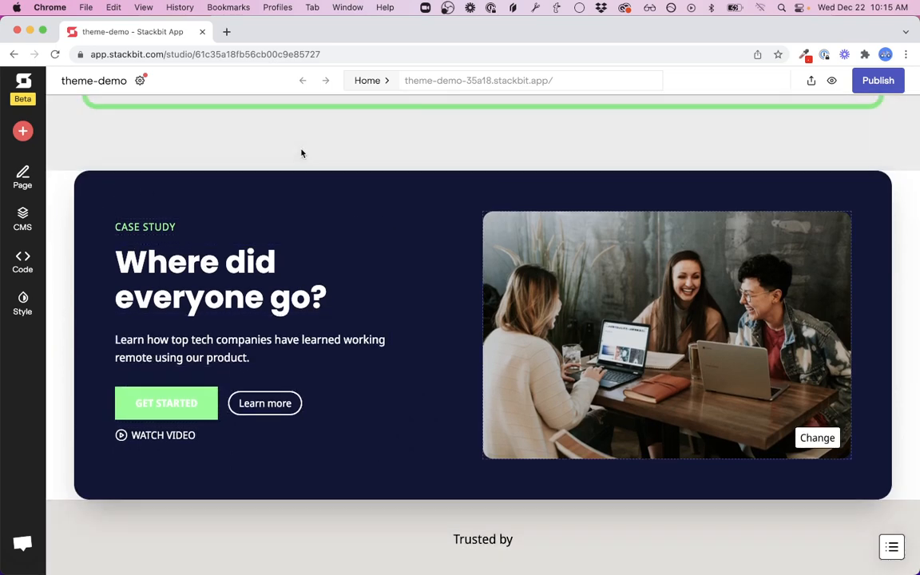
pyautogui.scroll(5, 231, 156)
# Step: Open the Home page's content settings and compare its list of sections with the order of sections on the page
pyautogui.click(23, 177)
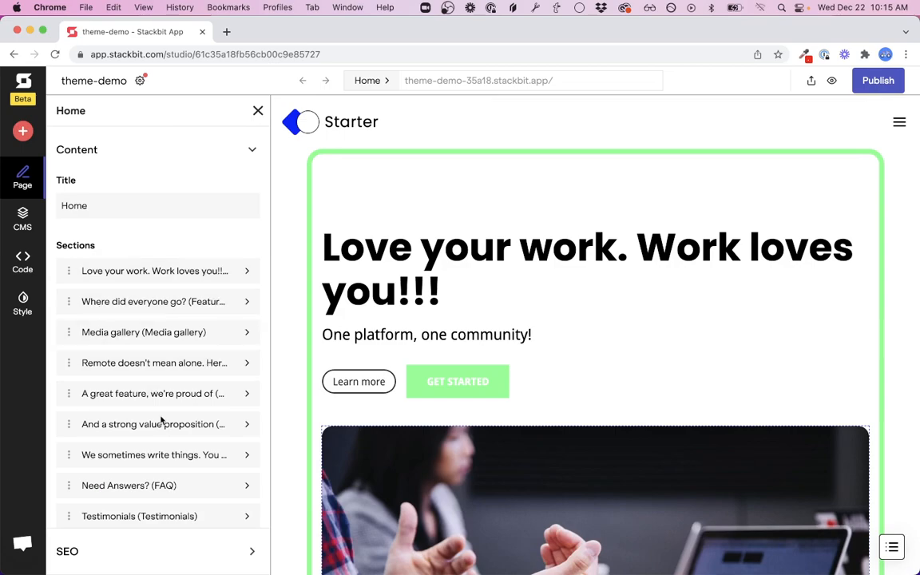
pyautogui.scroll(-2, 164, 463)
pyautogui.scroll(-20, 478, 396)
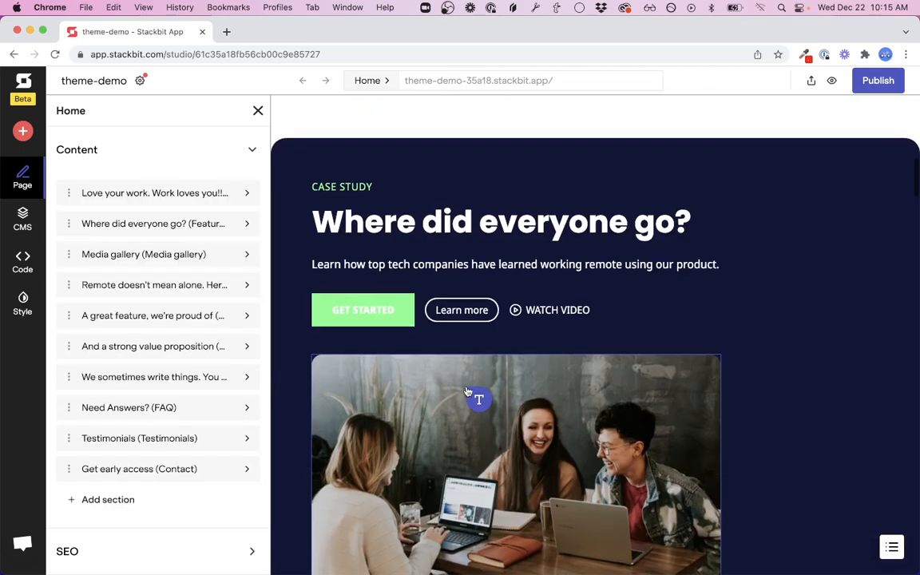
pyautogui.scroll(-2, 478, 398)
pyautogui.scroll(5, 478, 397)
pyautogui.scroll(-4, 479, 398)
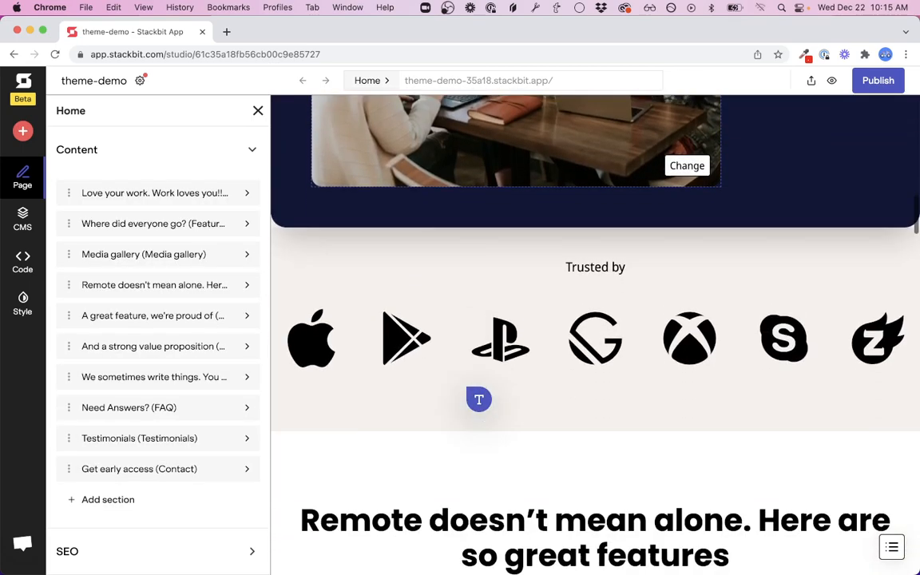
pyautogui.scroll(10, 478, 397)
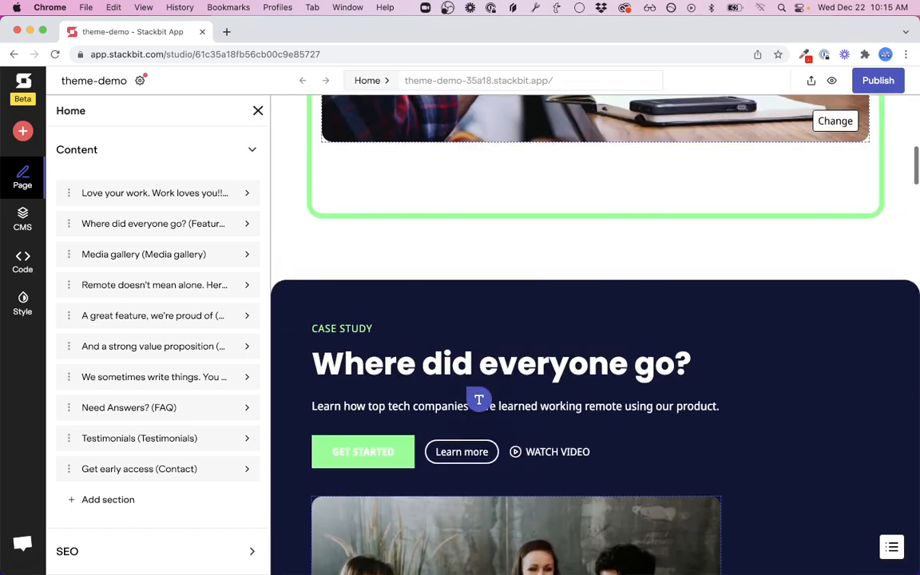
pyautogui.scroll(8, 446, 229)
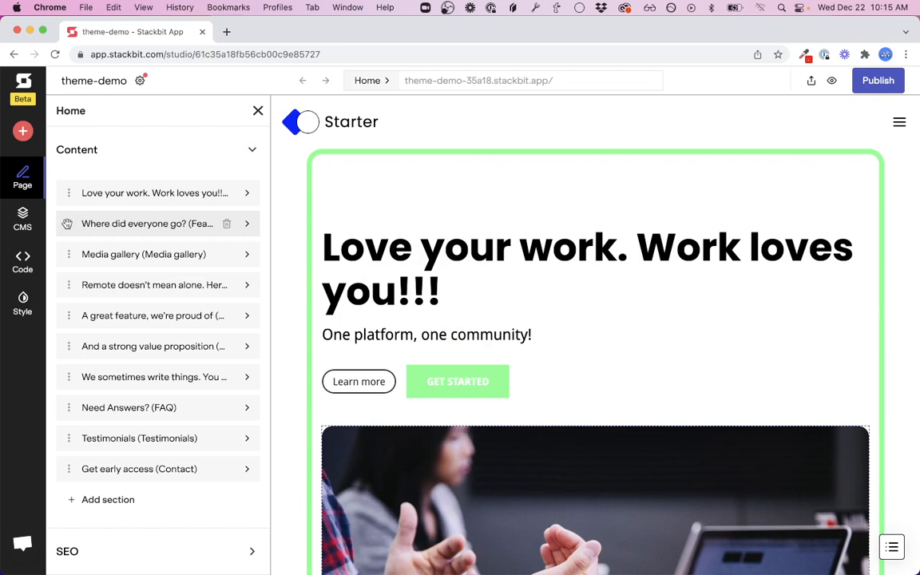
# Step: Move the "Where did everyone go?" section above the Hero section, check the page, and move it back below the Hero
pyautogui.moveTo(68, 208); pyautogui.dragTo(80, 248)
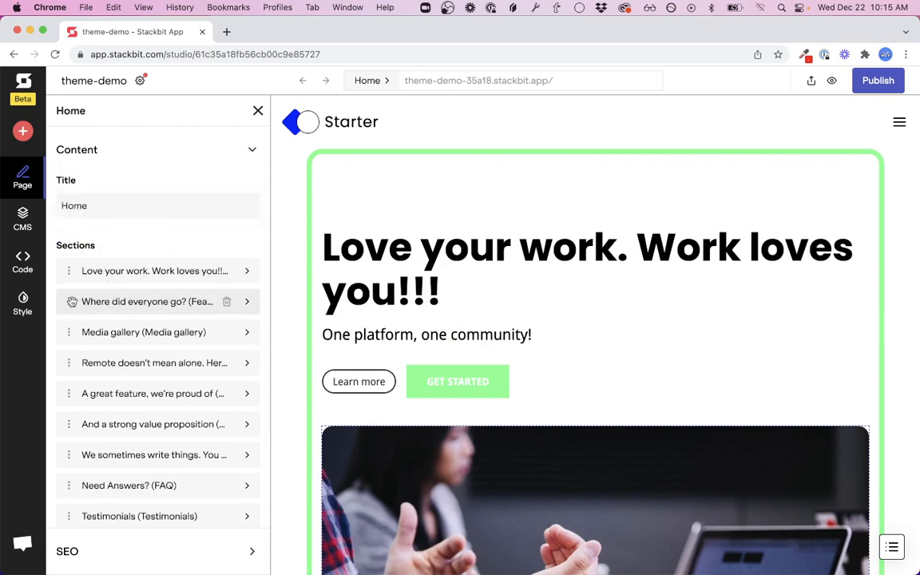
pyautogui.moveTo(69, 301); pyautogui.dragTo(74, 263)
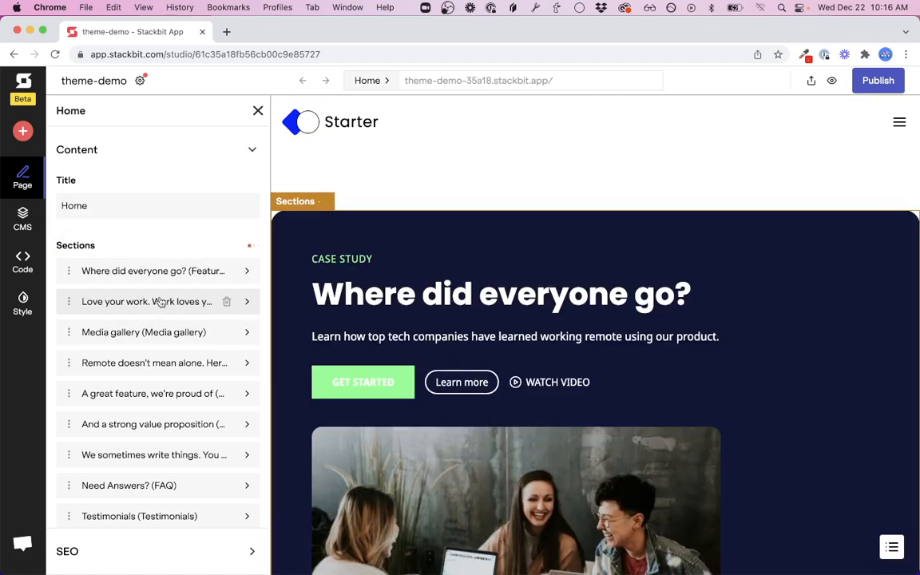
pyautogui.scroll(-7, 530, 236)
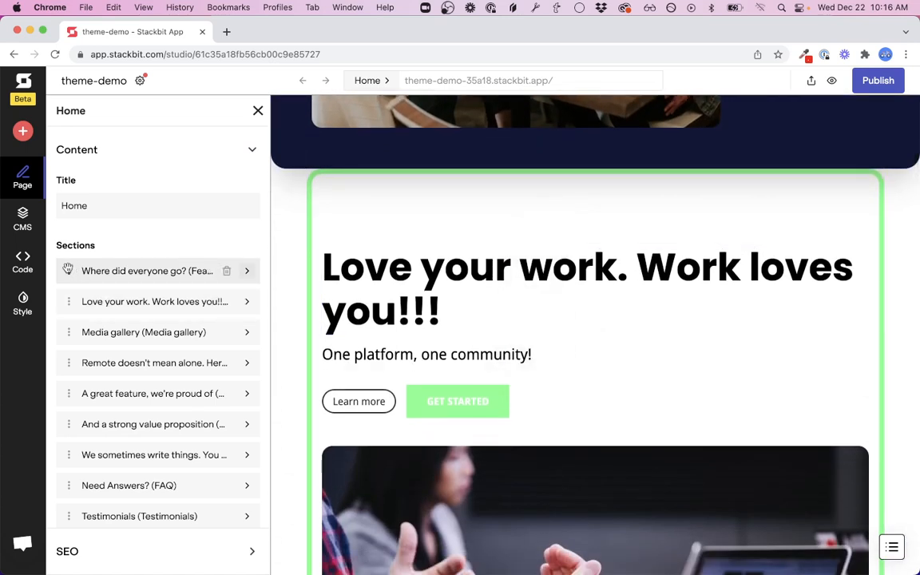
pyautogui.moveTo(68, 269); pyautogui.dragTo(16, 311)
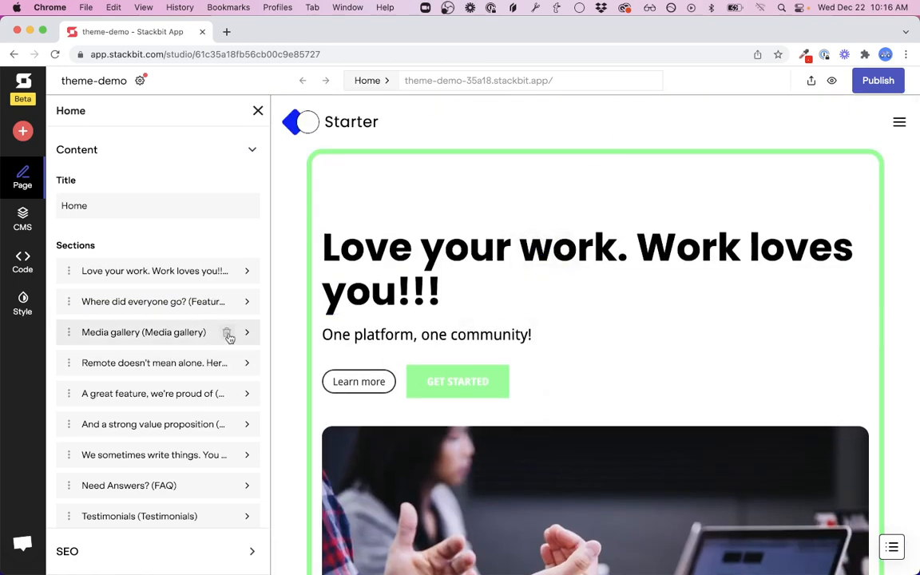
# Step: Change the title of the "A great feature, we're proud of" section to "A great feature, we're proud of!" and review the section's other content fields
pyautogui.scroll(-10, 486, 409)
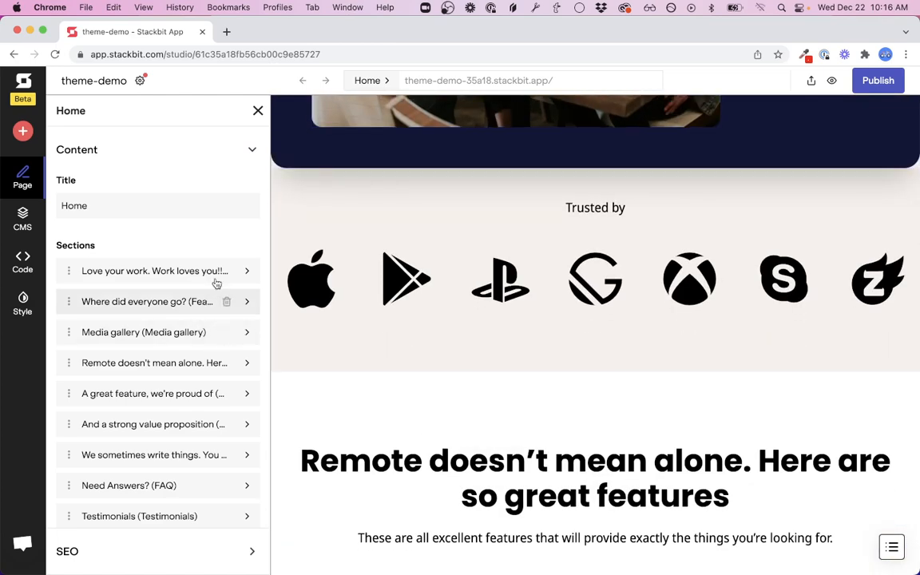
pyautogui.scroll(-10, 429, 426)
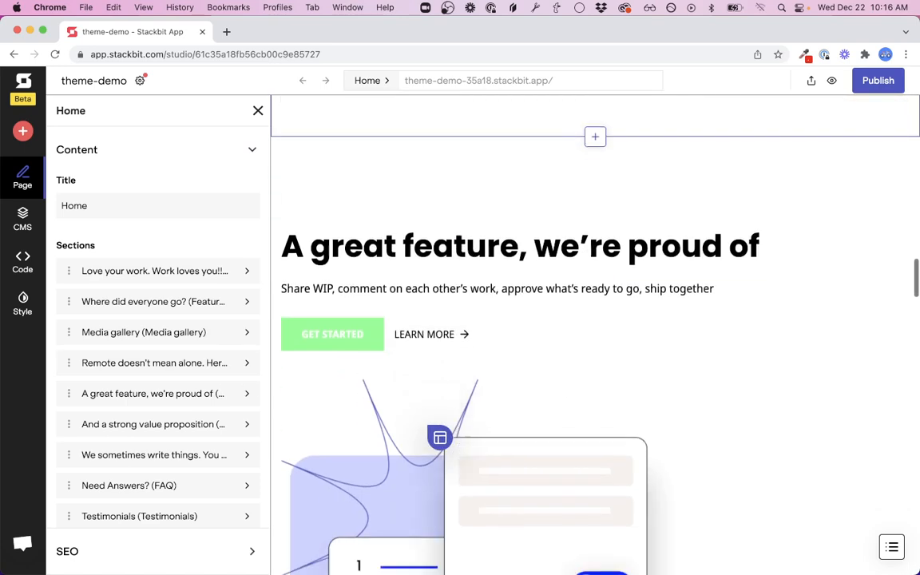
pyautogui.scroll(-6, 419, 360)
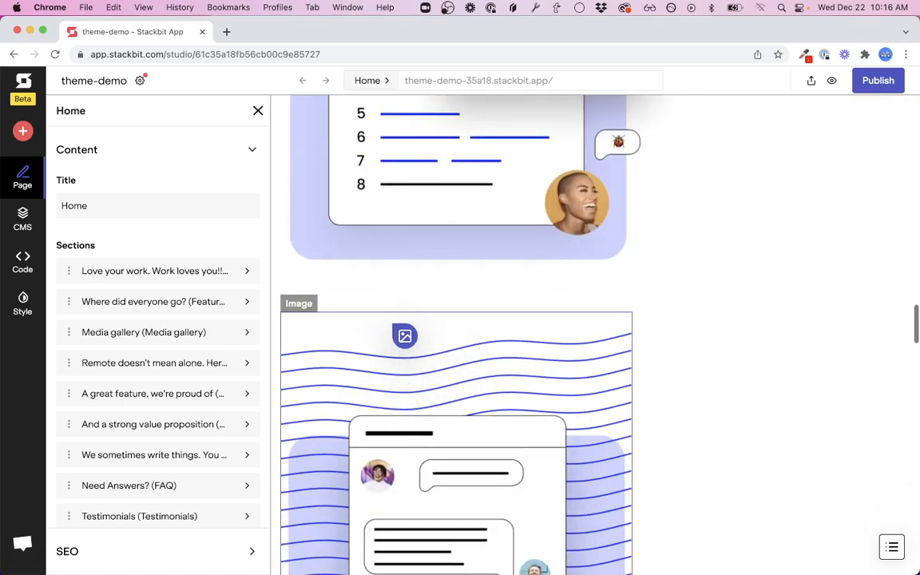
pyautogui.scroll(8, 415, 332)
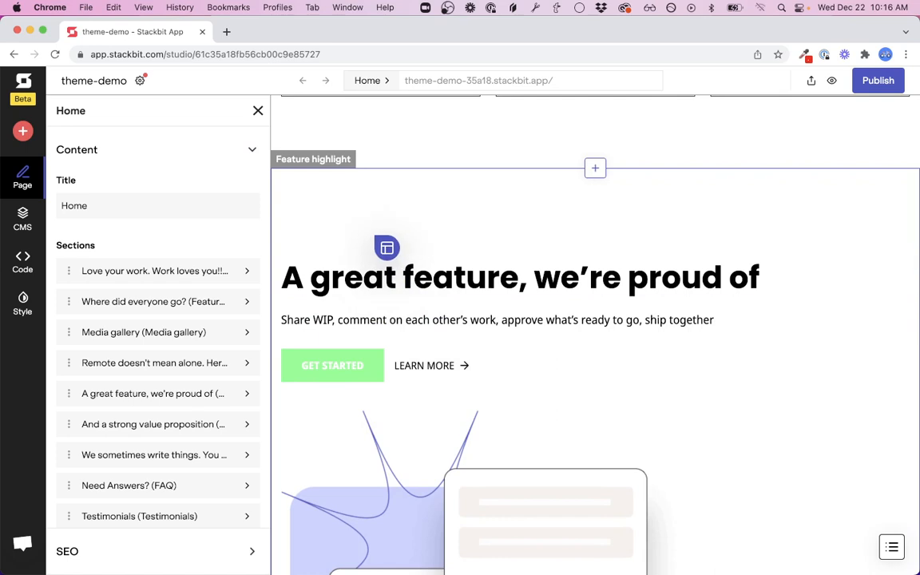
pyautogui.click(369, 220)
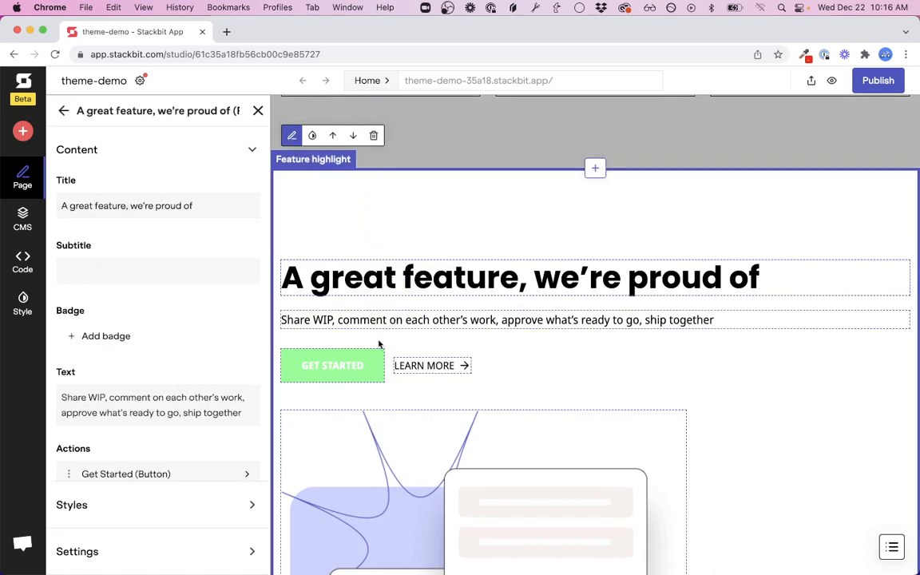
pyautogui.click(222, 207)
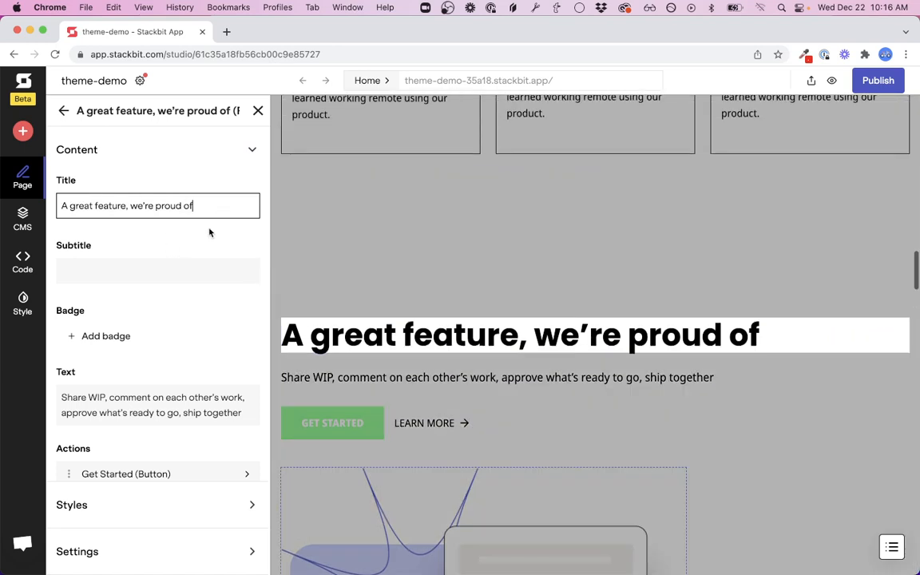
pyautogui.write('!')
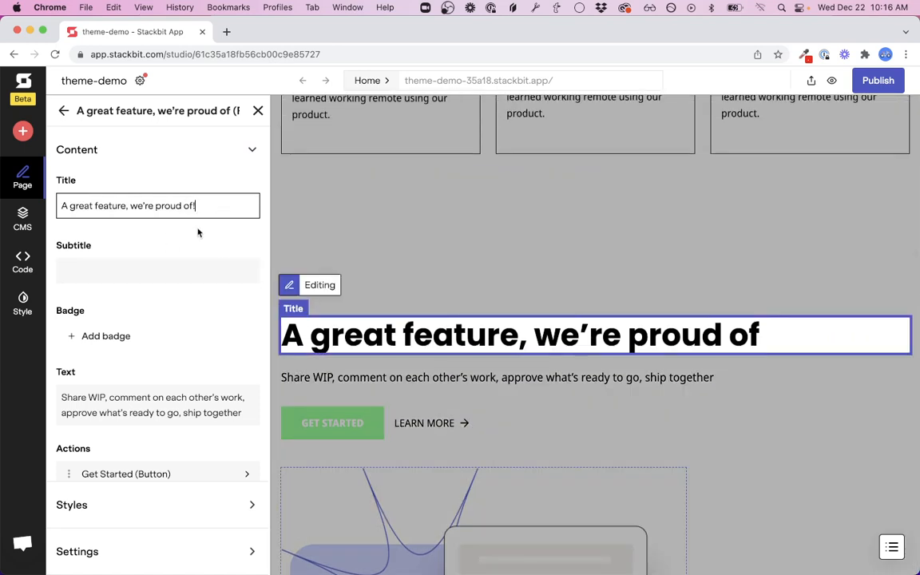
pyautogui.click(183, 155)
pyautogui.scroll(-3, 181, 421)
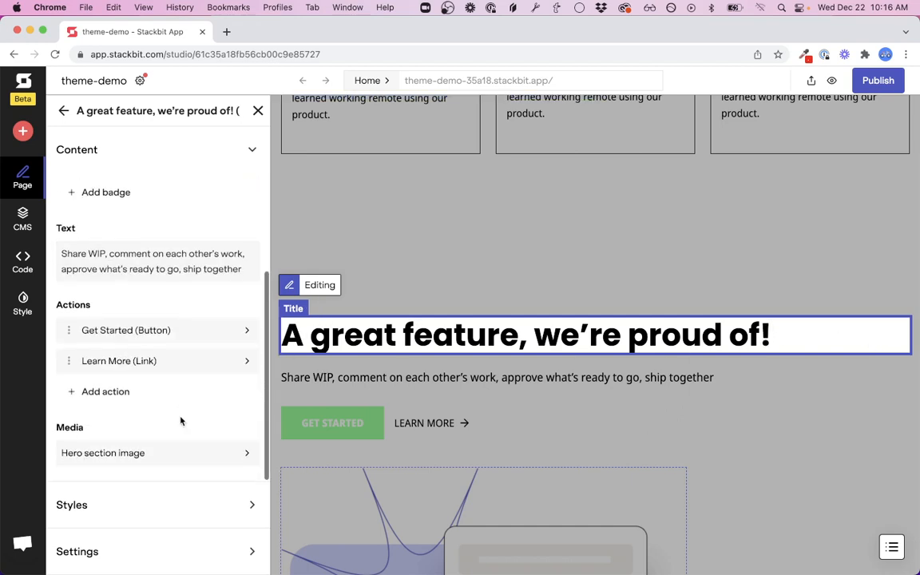
pyautogui.scroll(3, 159, 400)
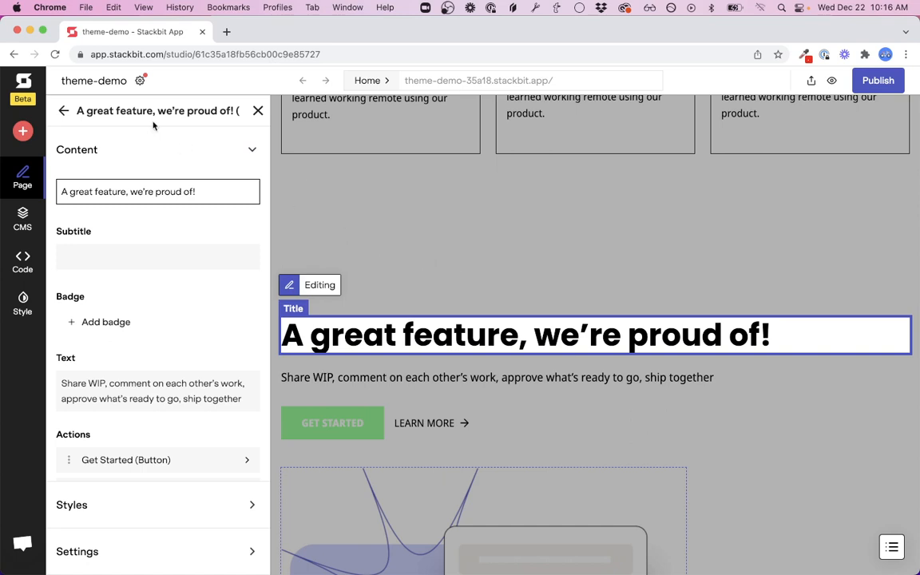
# Step: Add a badge to the "A great feature, we're proud of!" section, and check the badge's own content settings
pyautogui.click(451, 240)
pyautogui.click(386, 262)
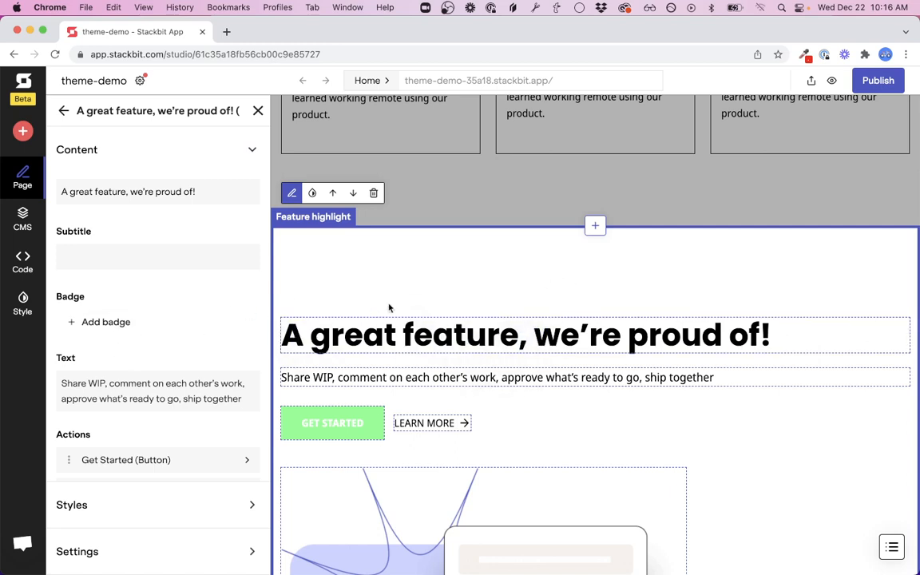
pyautogui.click(127, 320)
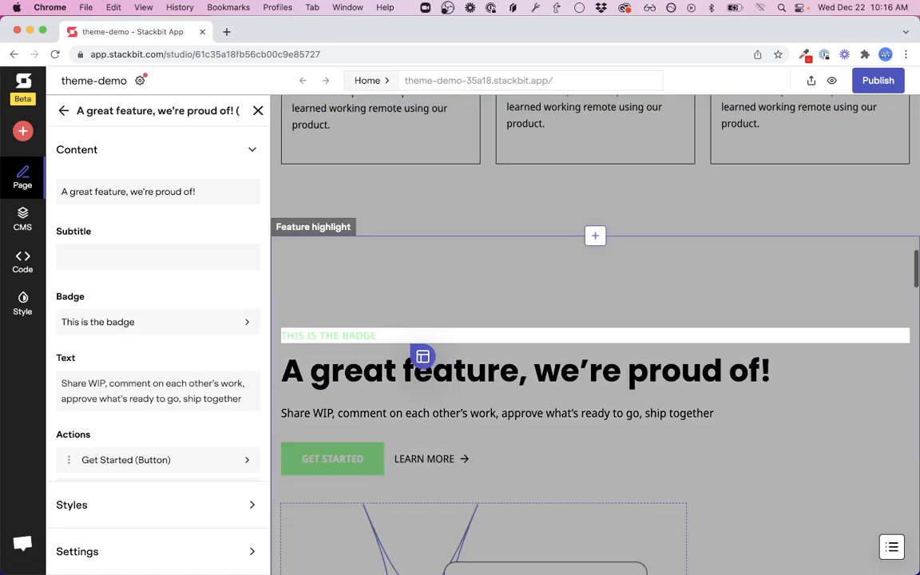
pyautogui.click(392, 343)
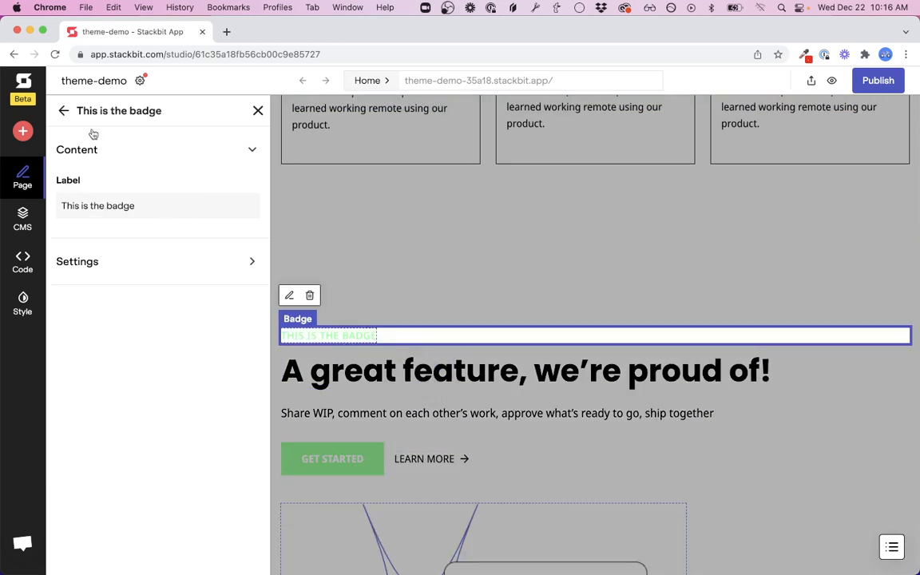
pyautogui.click(65, 111)
# Step: Enter "This is a subtitle!" as the subtitle of the "A great feature, we're proud of!" section
pyautogui.click(118, 273)
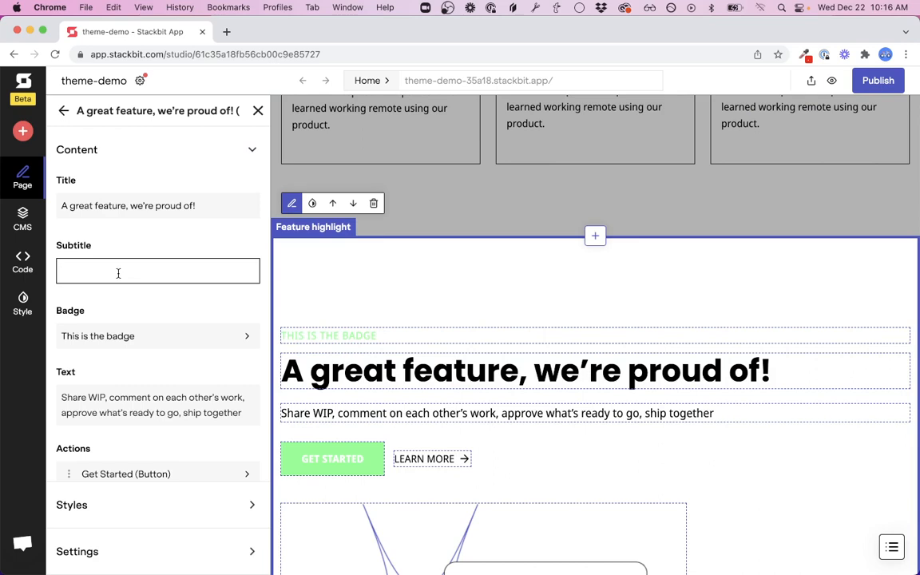
pyautogui.write('This is a subtitle!')
pyautogui.press('Return')
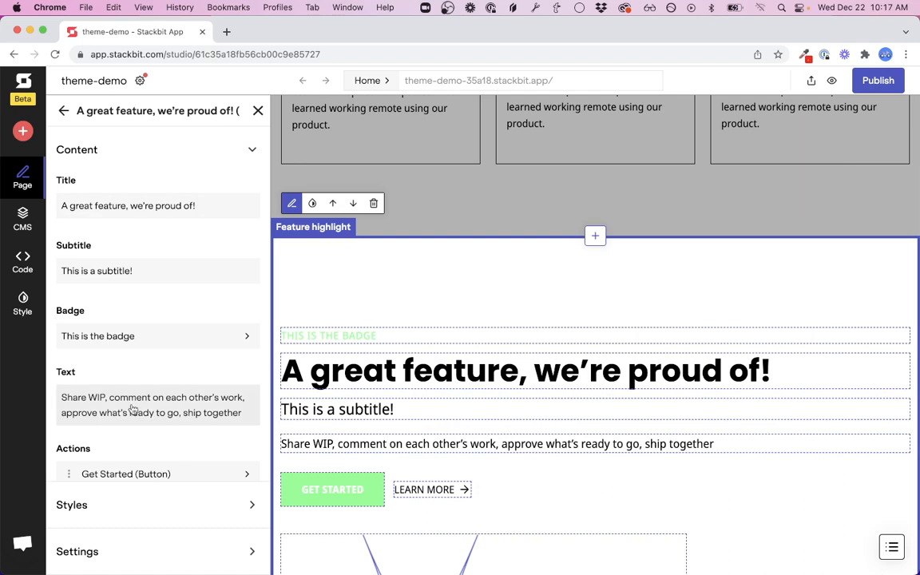
# Step: Review the Hero presets offered for insertion above the "A great feature, we're proud of!" section, and leave that section's settings
pyautogui.scroll(-4, 141, 407)
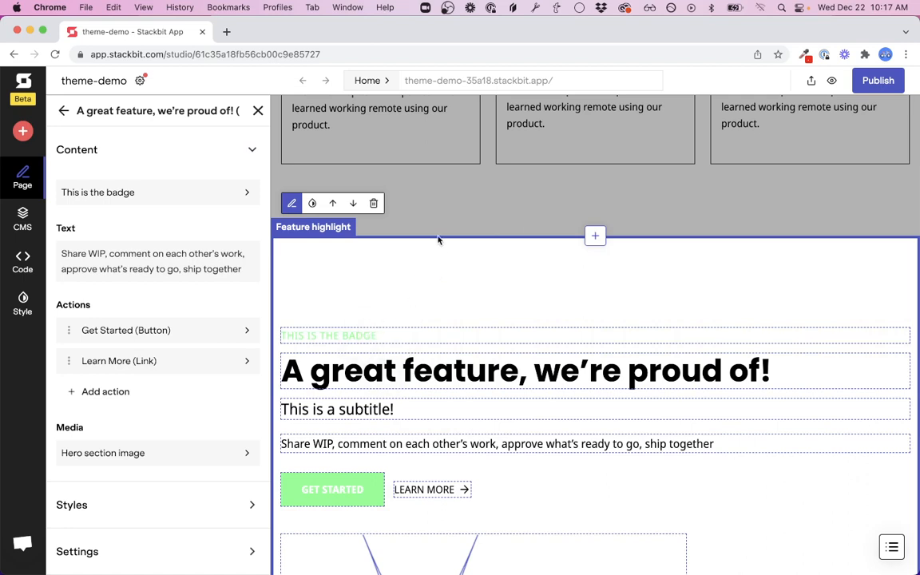
pyautogui.click(591, 238)
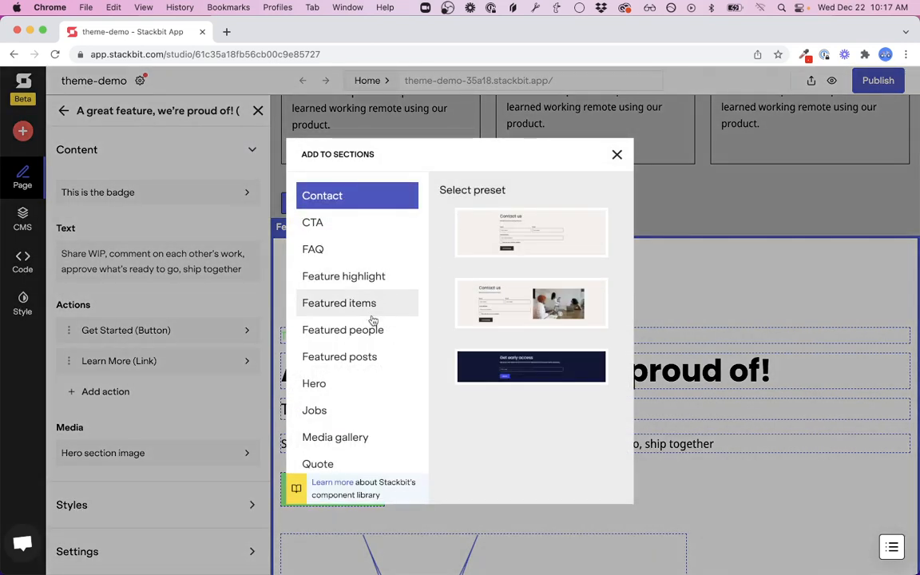
pyautogui.click(349, 387)
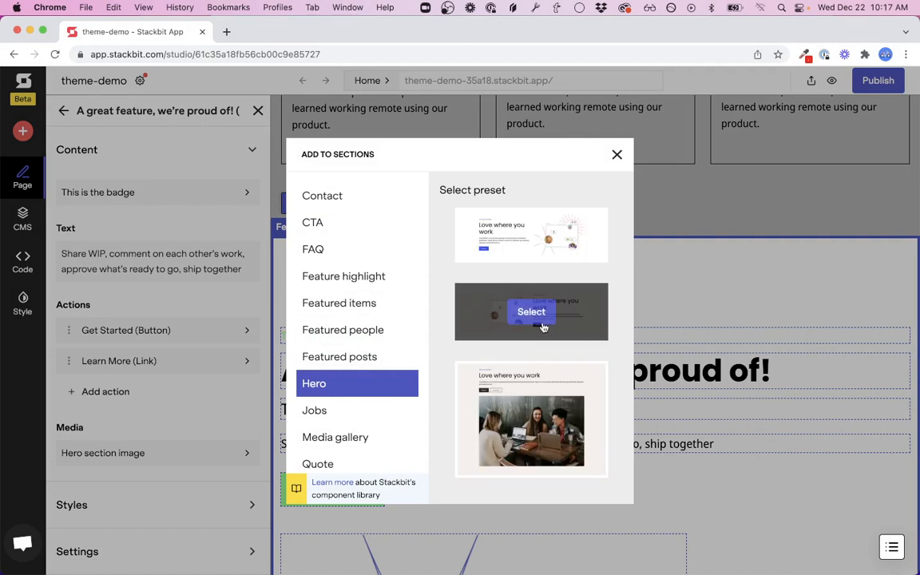
pyautogui.scroll(-1, 543, 326)
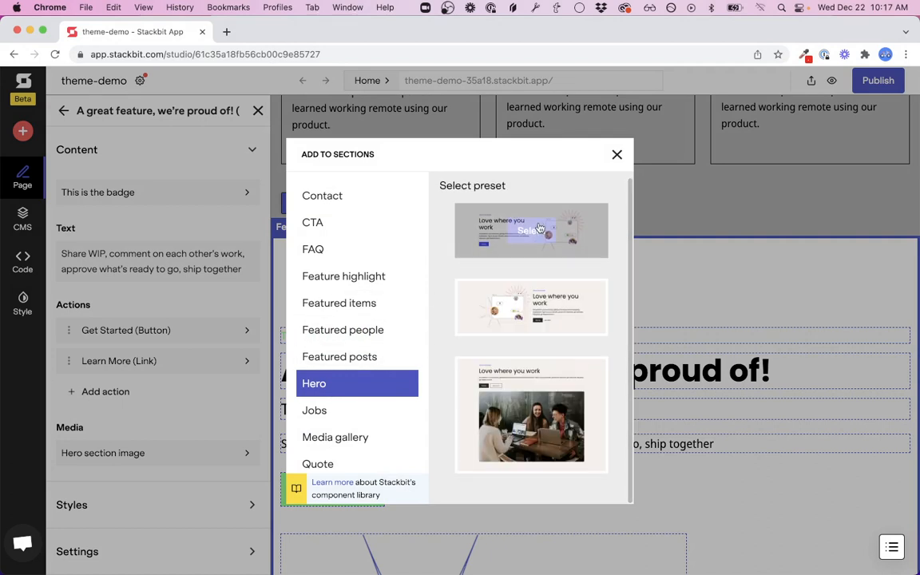
pyautogui.scroll(5, 446, 265)
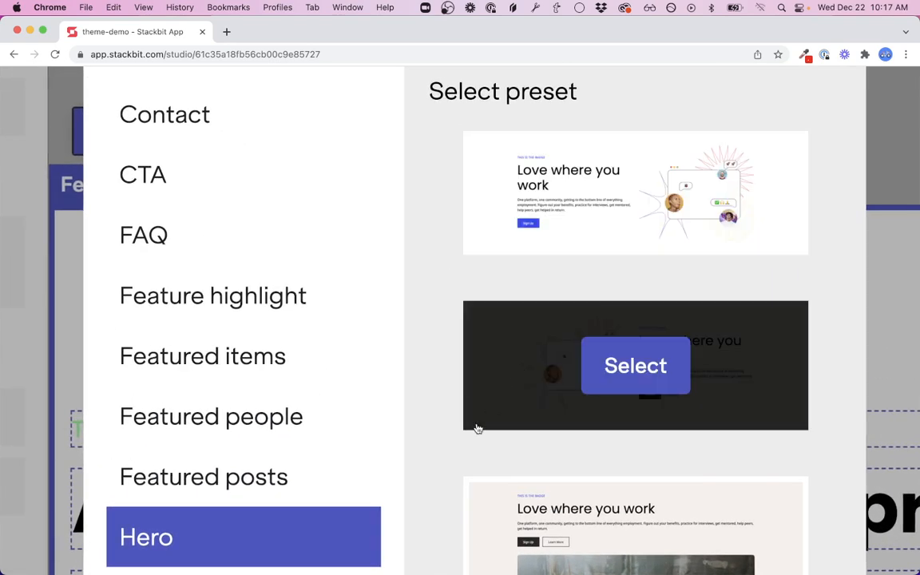
pyautogui.scroll(-5, 477, 428)
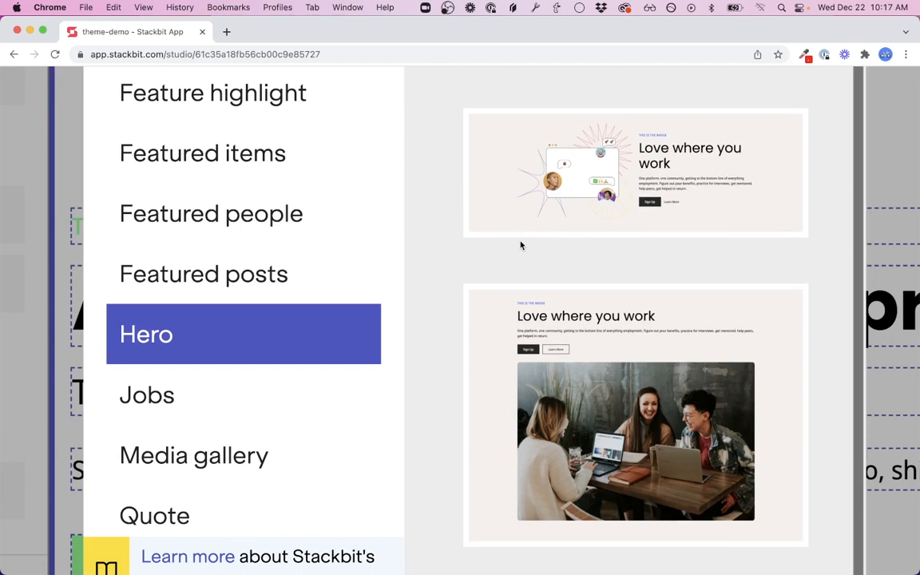
pyautogui.scroll(4, 595, 263)
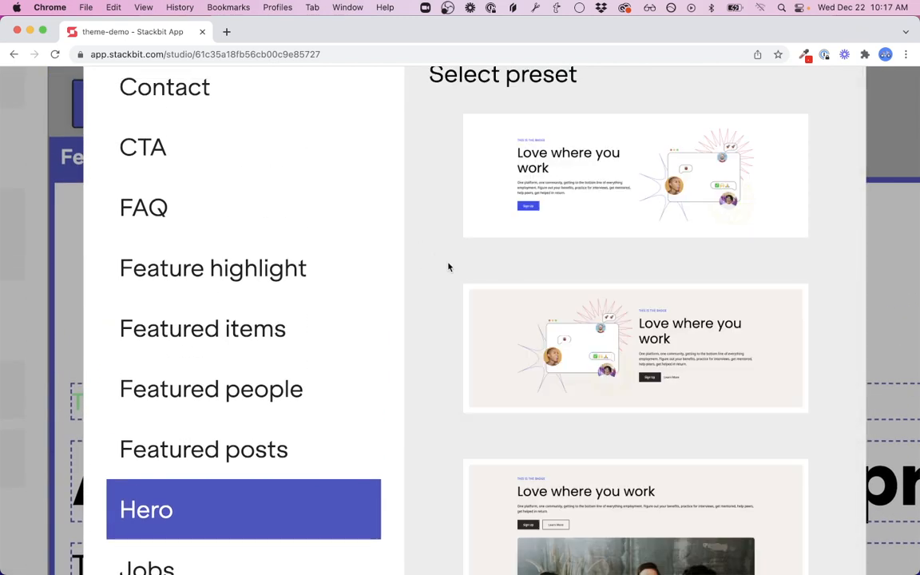
pyautogui.scroll(-5, 448, 266)
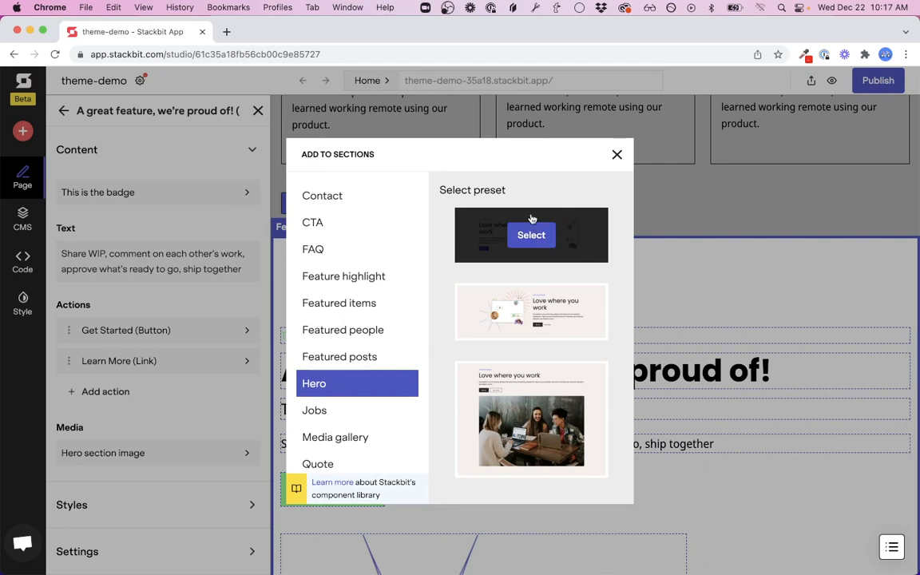
pyautogui.click(246, 135)
pyautogui.click(66, 111)
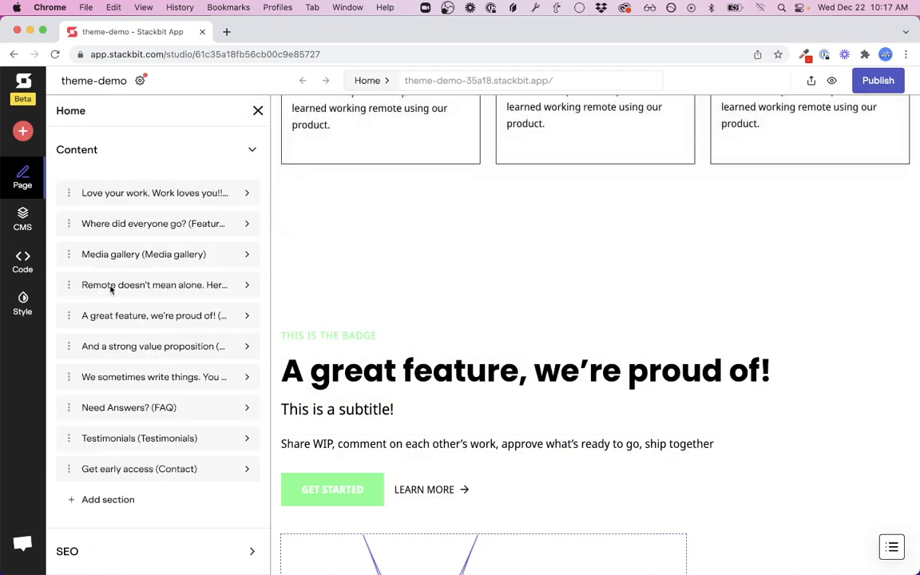
pyautogui.click(258, 110)
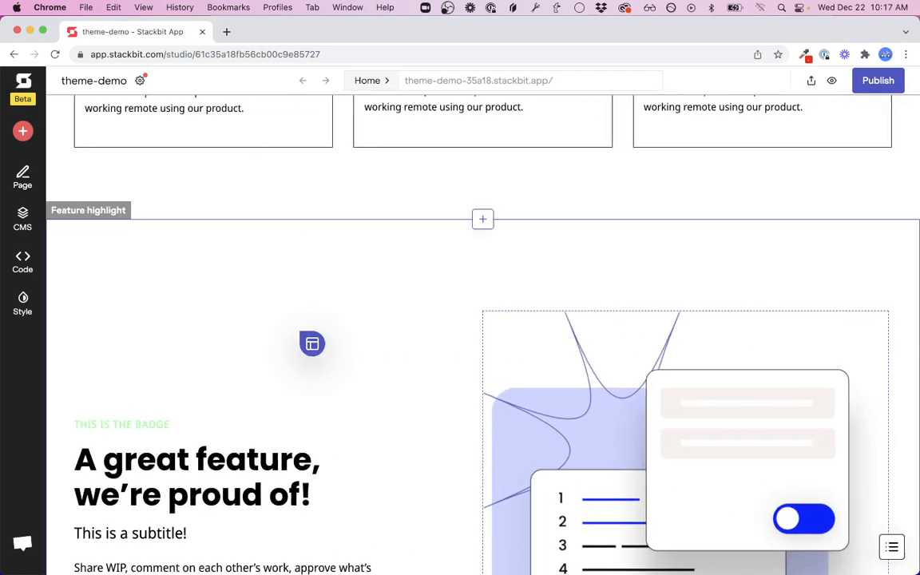
# Step: Insert a Hero section above "A great feature, we're proud of!" using the beige preset with the illustration left of the text
pyautogui.click(482, 220)
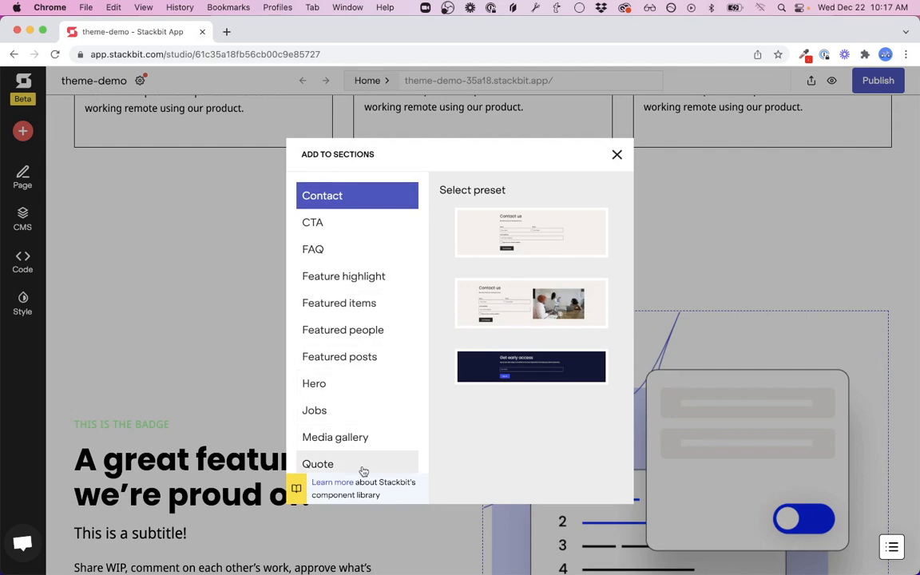
pyautogui.scroll(-2, 361, 399)
pyautogui.click(346, 326)
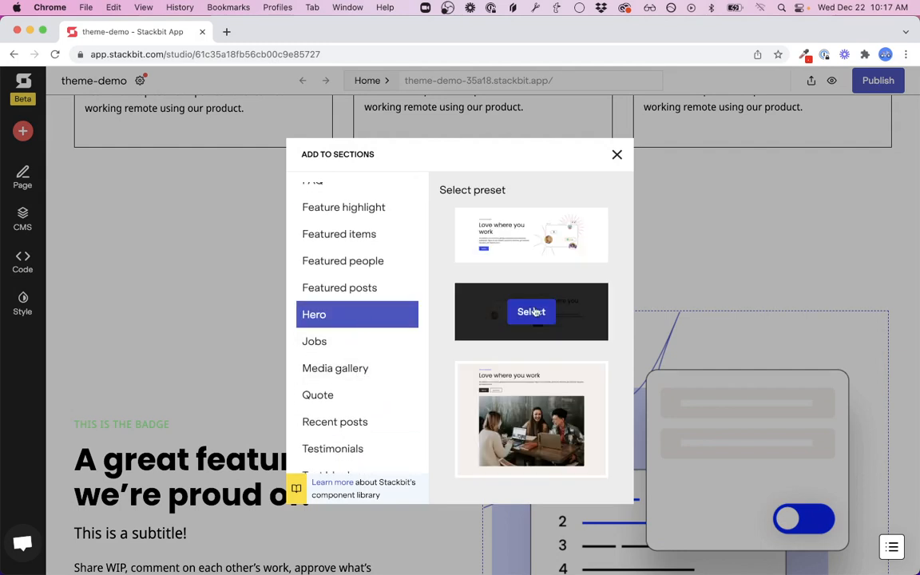
pyautogui.click(531, 312)
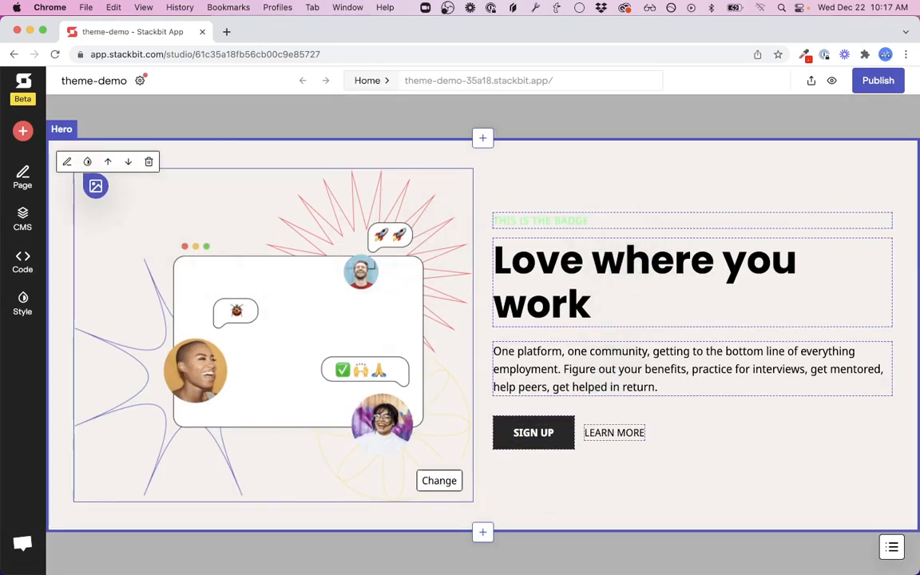
# Step: Check the content fields of the new "Love where you work" Hero section and its placement on the page
pyautogui.click(68, 162)
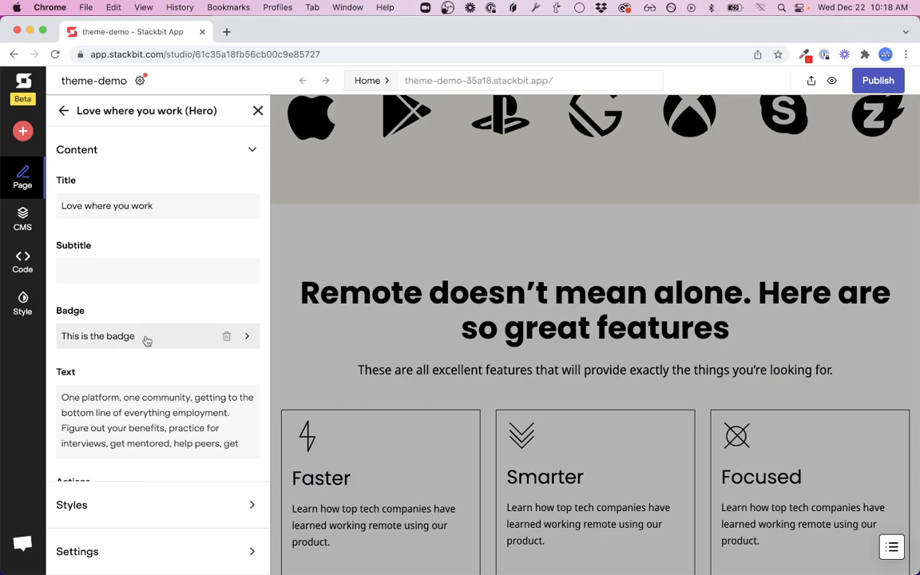
pyautogui.click(257, 112)
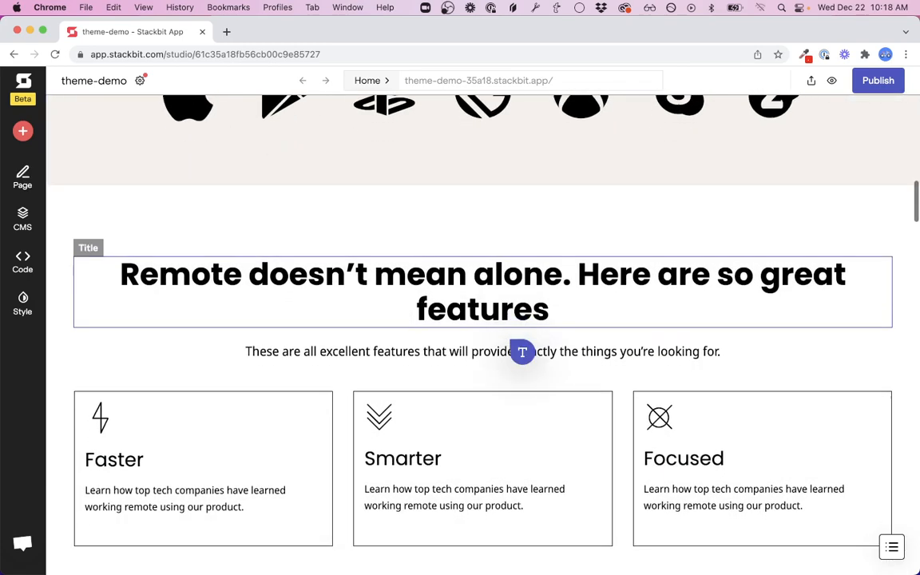
pyautogui.scroll(5, 521, 352)
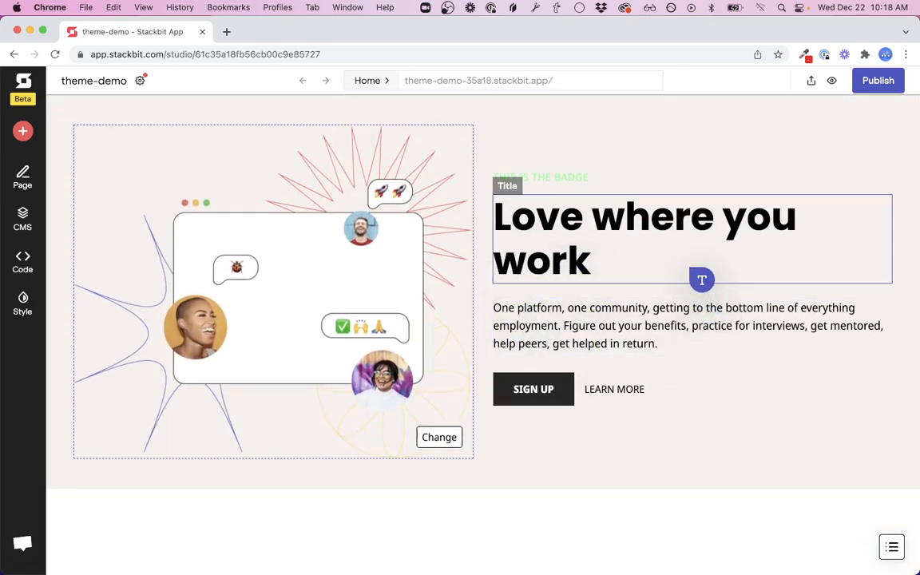
pyautogui.scroll(2, 731, 298)
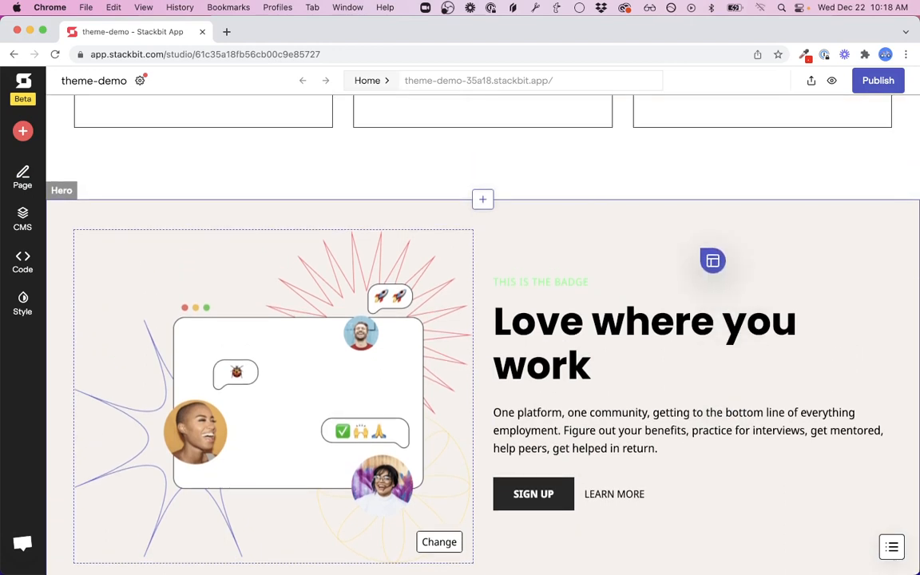
pyautogui.scroll(-1, 606, 264)
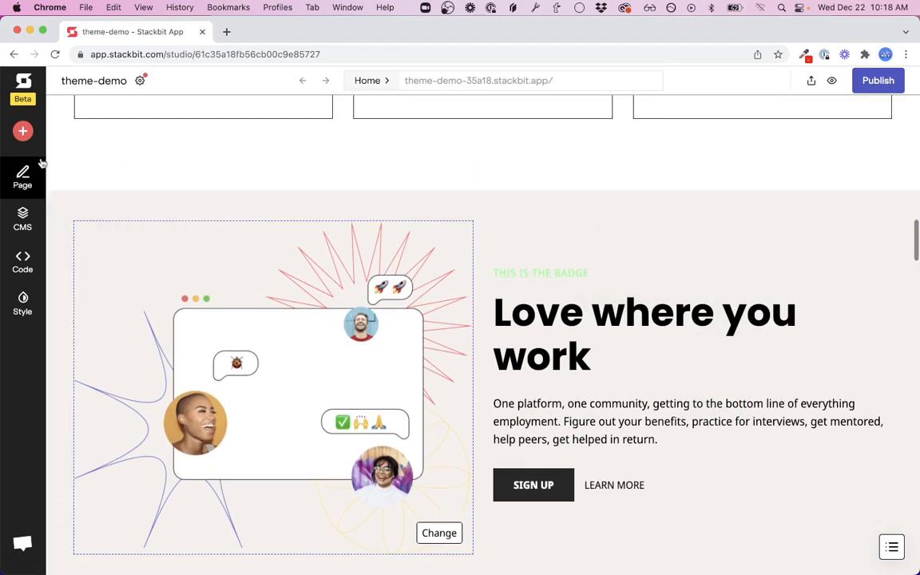
# Step: Browse the page presets and choose the FAQ preset with "Need Answers?" and recent posts for a new page
pyautogui.click(23, 134)
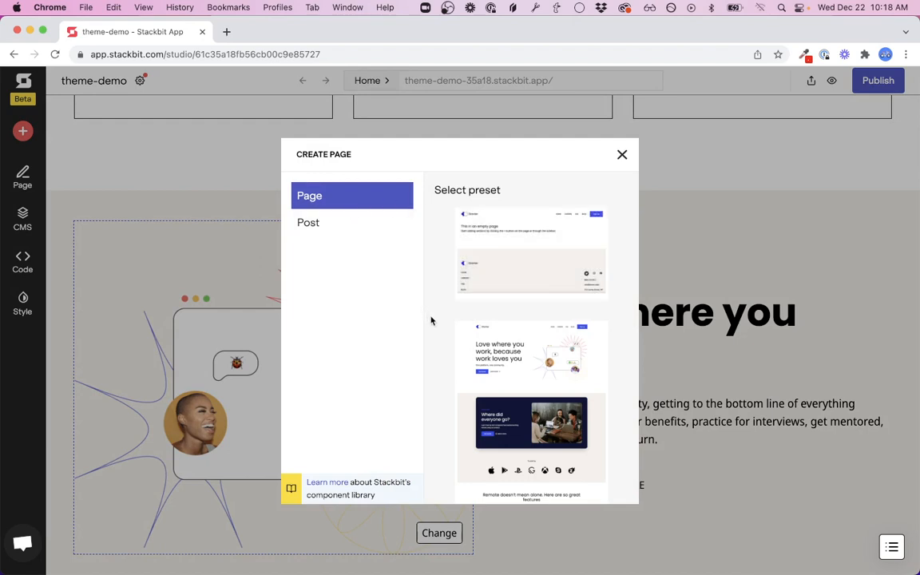
pyautogui.moveTo(520, 276)
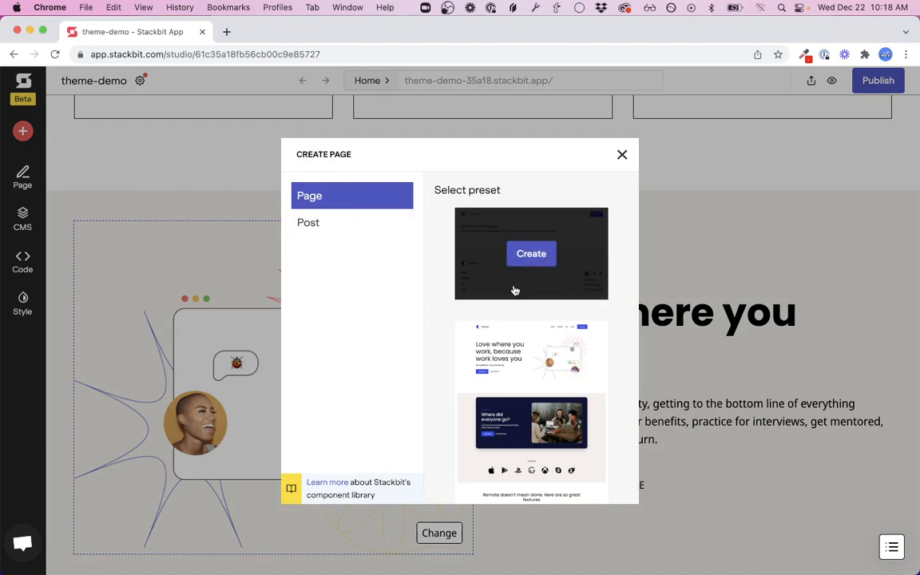
pyautogui.scroll(-4, 466, 366)
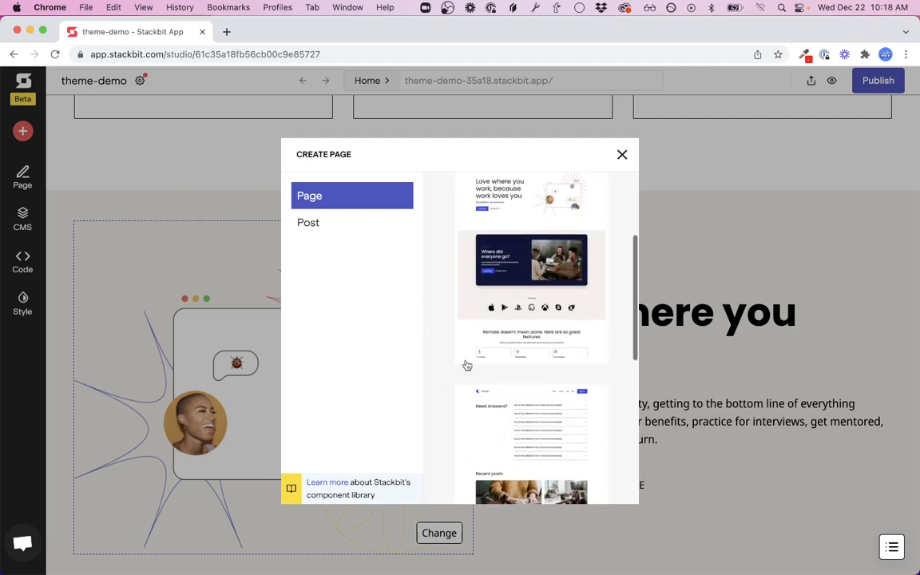
pyautogui.scroll(-10, 508, 327)
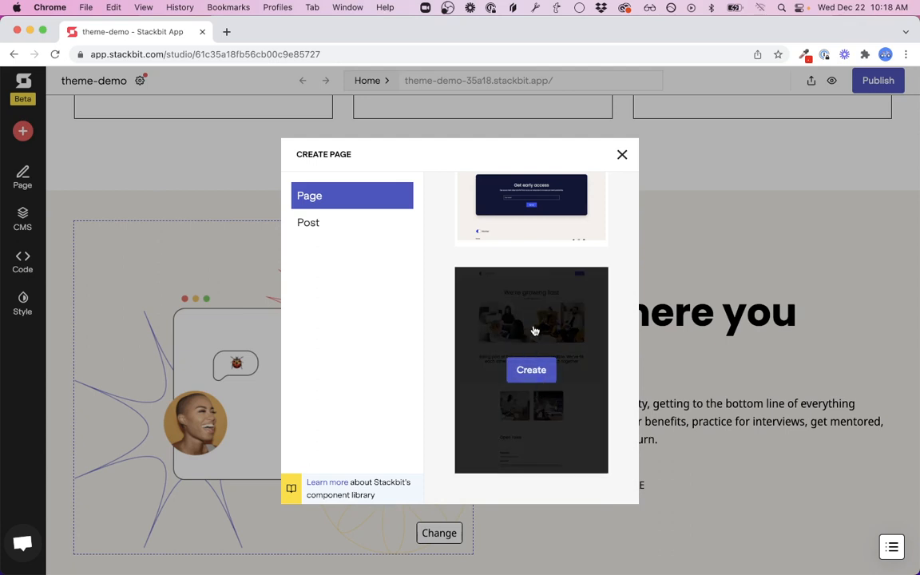
pyautogui.scroll(3, 535, 351)
pyautogui.scroll(2, 548, 334)
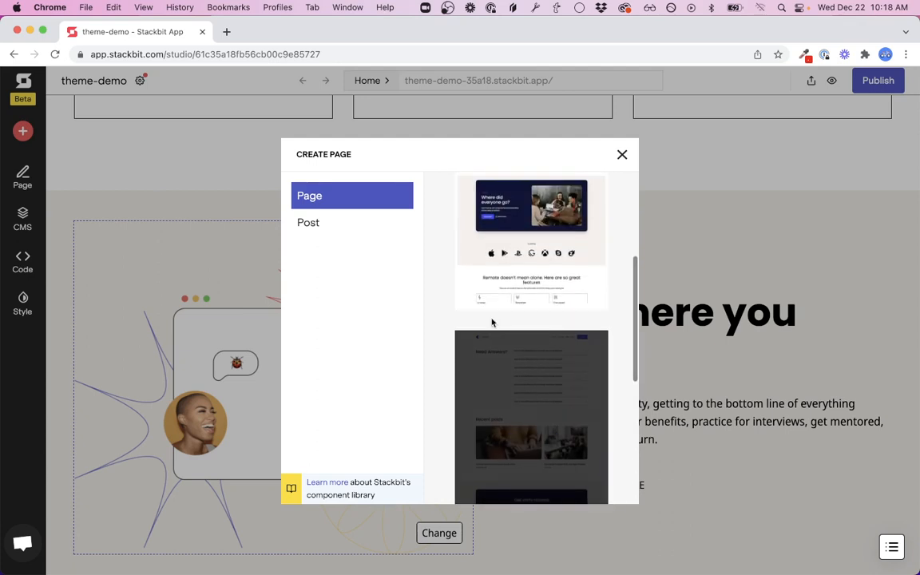
pyautogui.scroll(-2, 497, 307)
pyautogui.scroll(3, 471, 295)
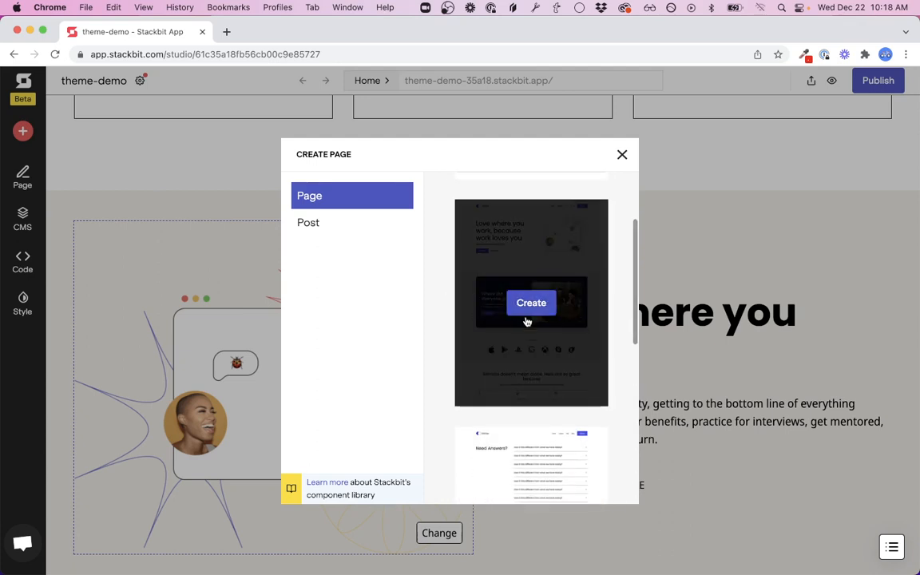
pyautogui.scroll(-4, 485, 381)
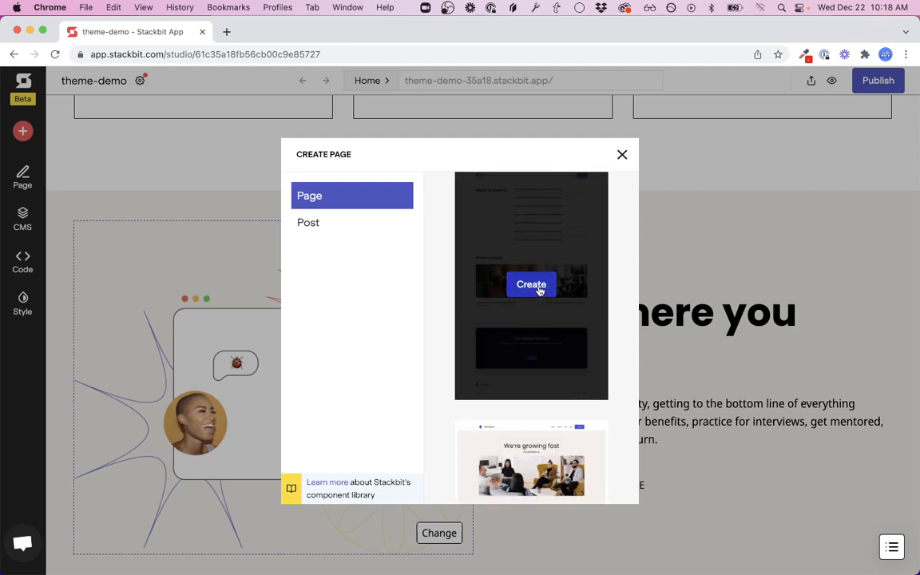
pyautogui.click(539, 289)
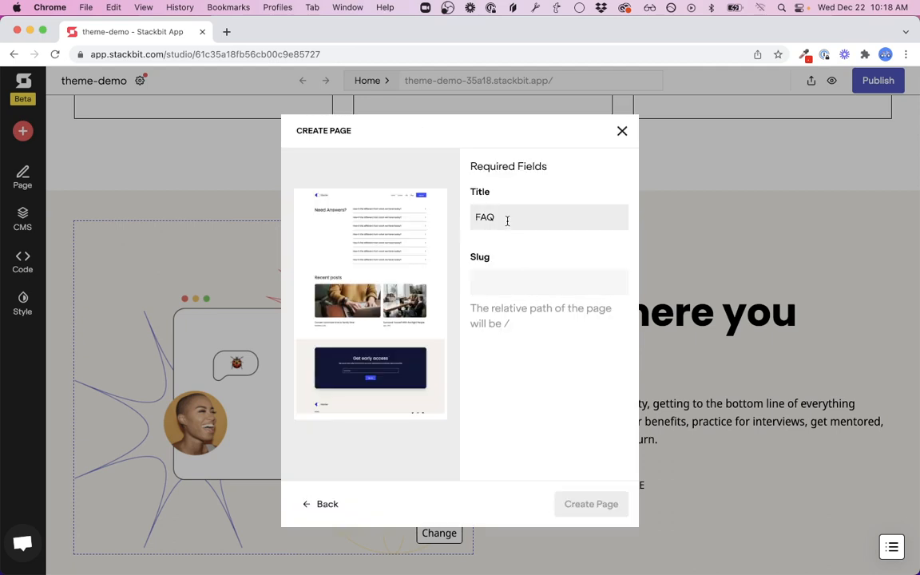
# Step: Title the new page "About", set its slug to "about", and create the page
pyautogui.click(507, 217)
pyautogui.write('About')
pyautogui.click(516, 283)
pyautogui.write('about')
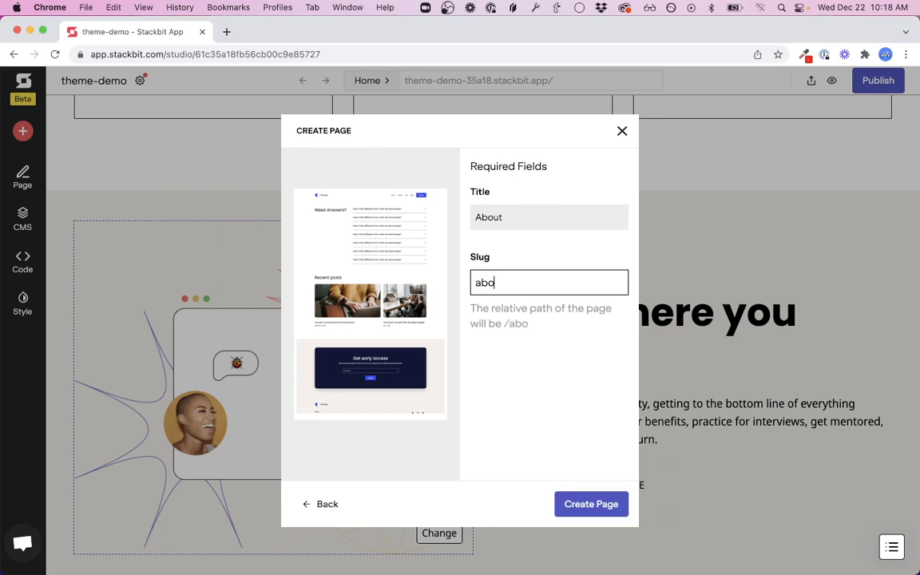
pyautogui.click(593, 505)
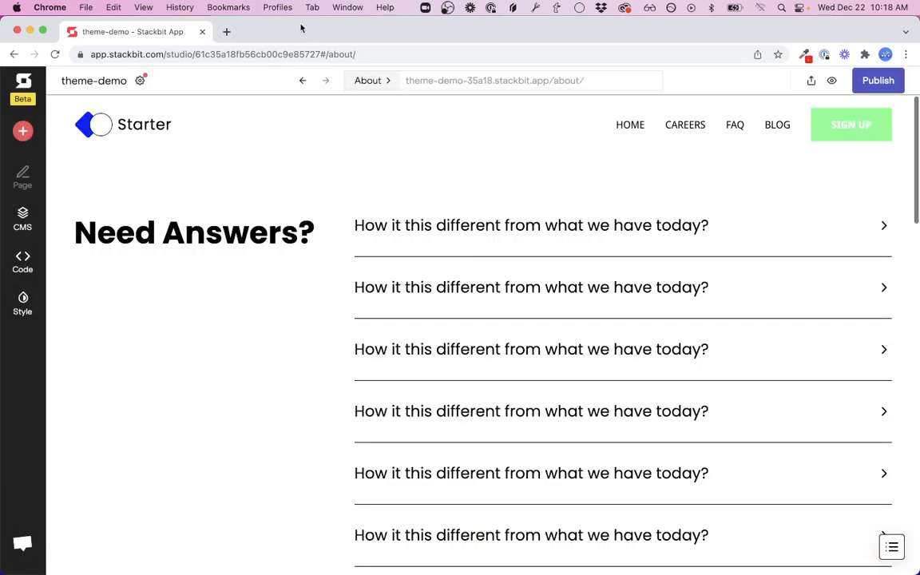
# Step: Check the About page's URL path and the site's page list, visit the Careers page, and return to About
pyautogui.doubleClick(331, 55)
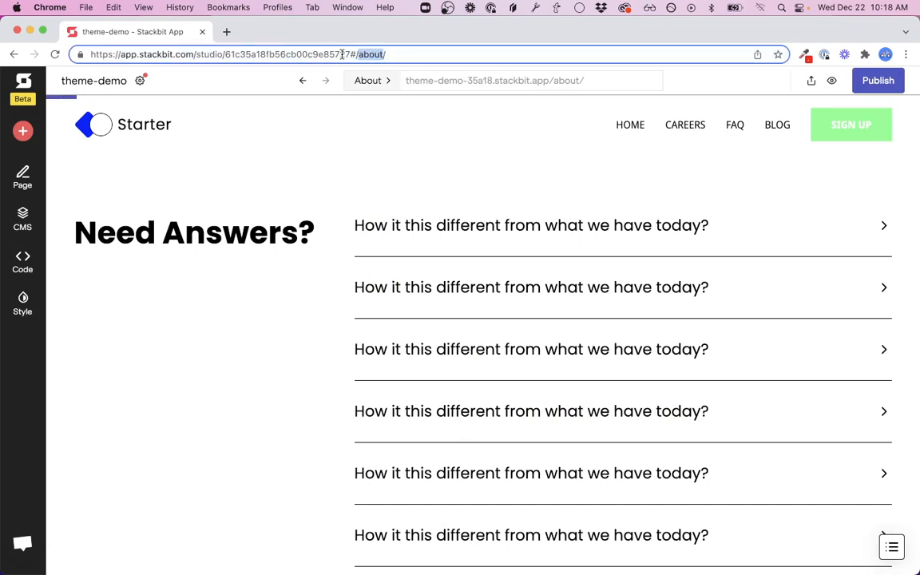
pyautogui.click(379, 76)
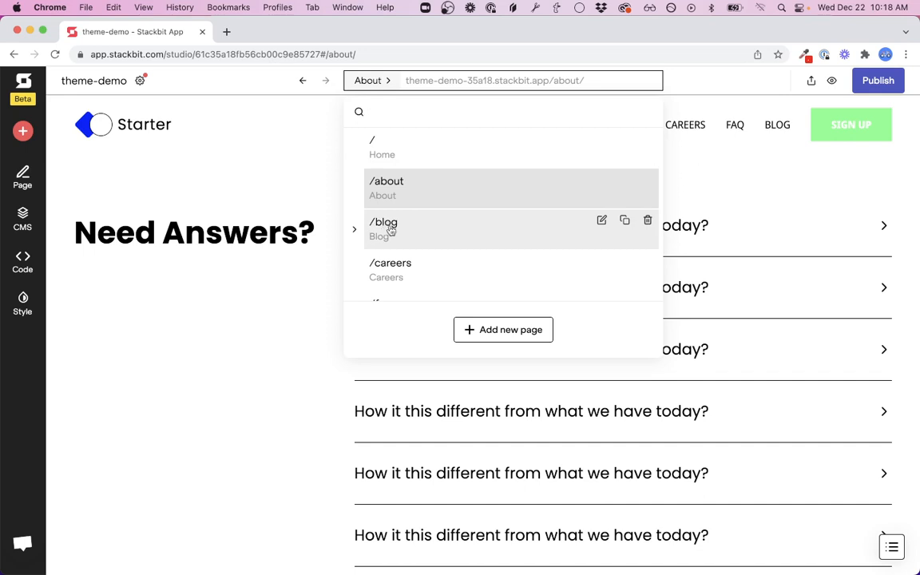
pyautogui.scroll(-2, 393, 235)
pyautogui.scroll(2, 409, 179)
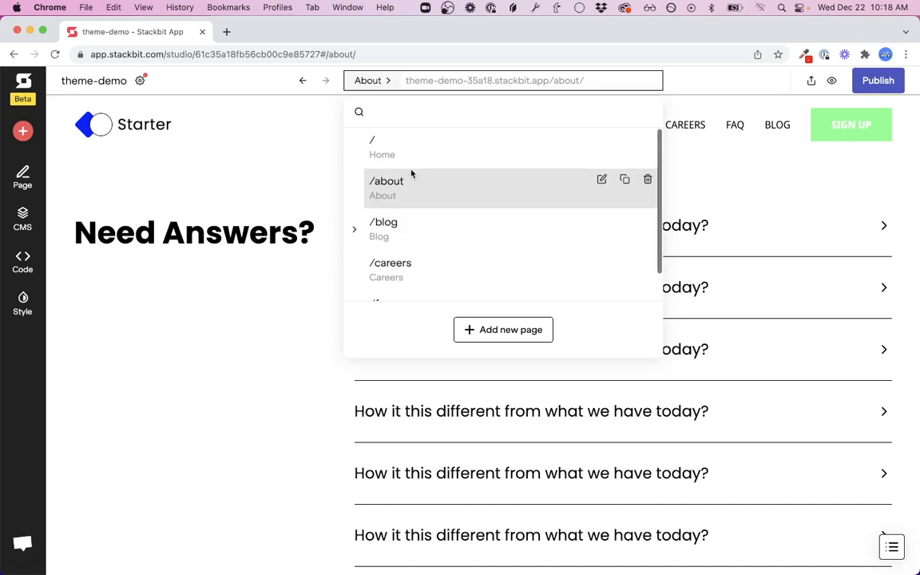
pyautogui.click(426, 277)
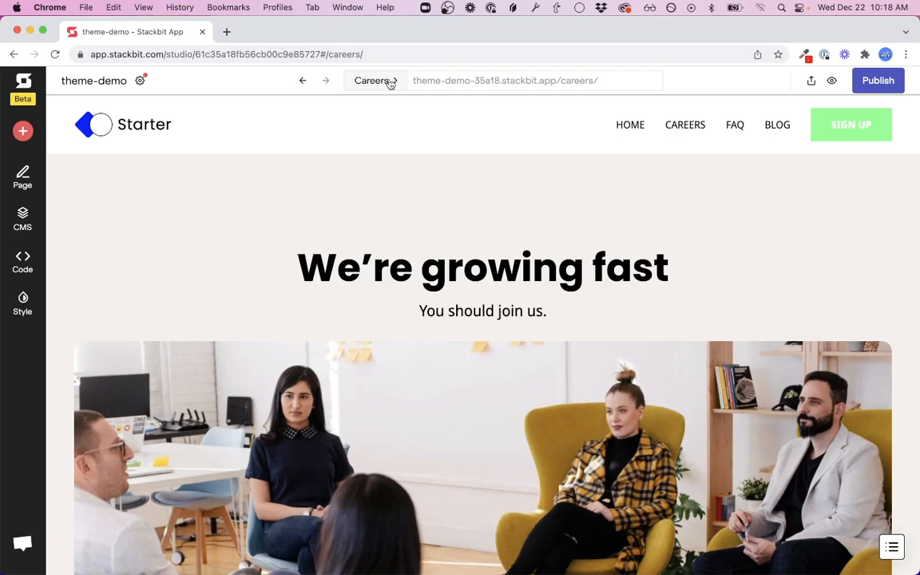
pyautogui.click(391, 81)
pyautogui.click(403, 198)
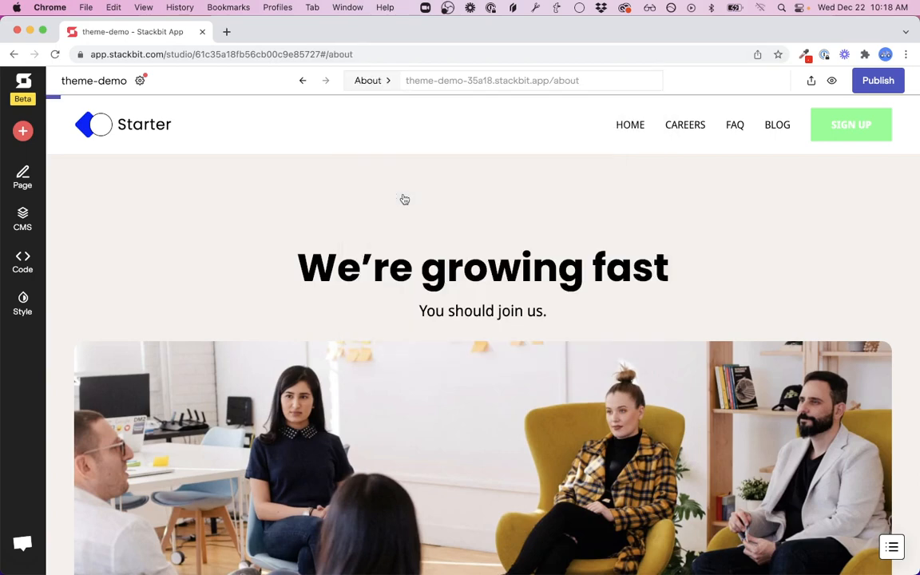
# Step: Expand the blog entry in the site's page list and look through its posts
pyautogui.click(375, 81)
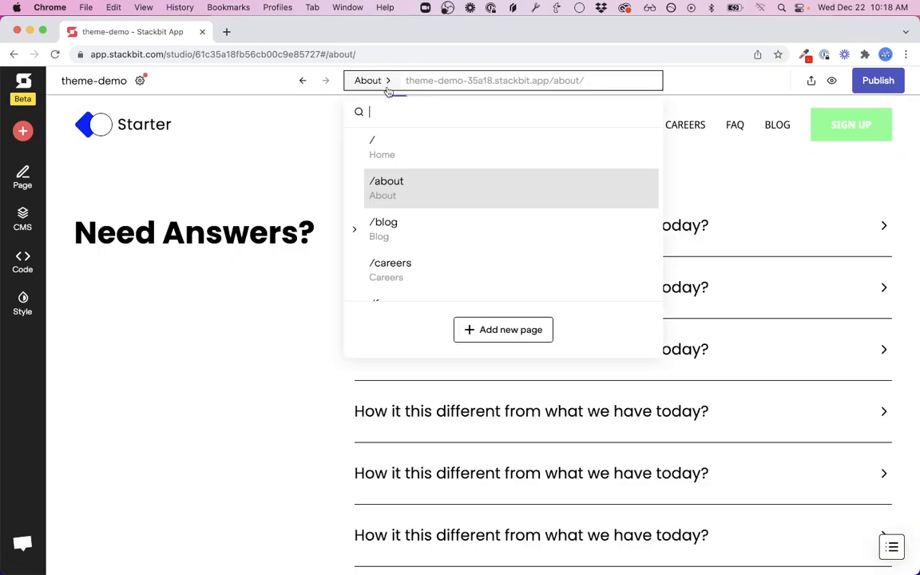
pyautogui.click(355, 231)
pyautogui.scroll(-3, 447, 262)
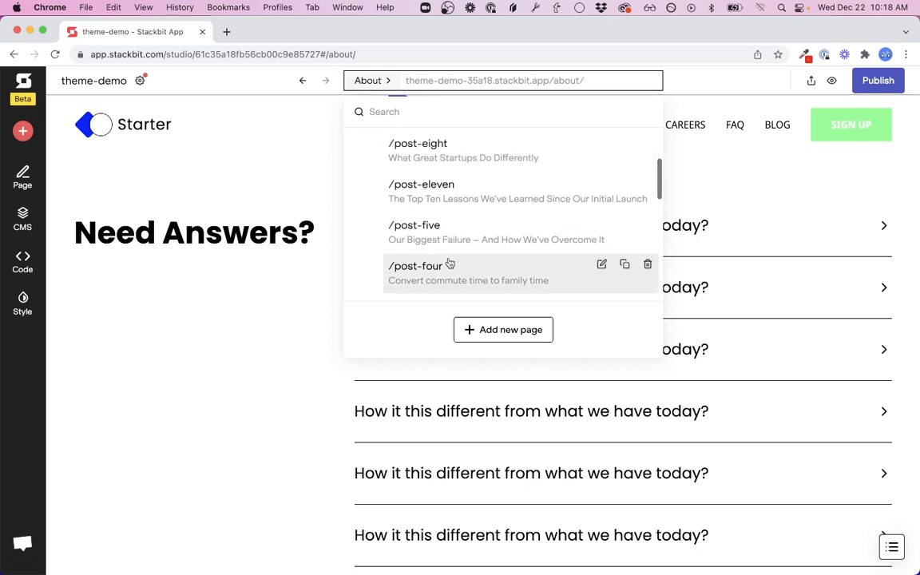
# Step: Look through the remaining blog posts in the site's page list
pyautogui.scroll(-6, 467, 244)
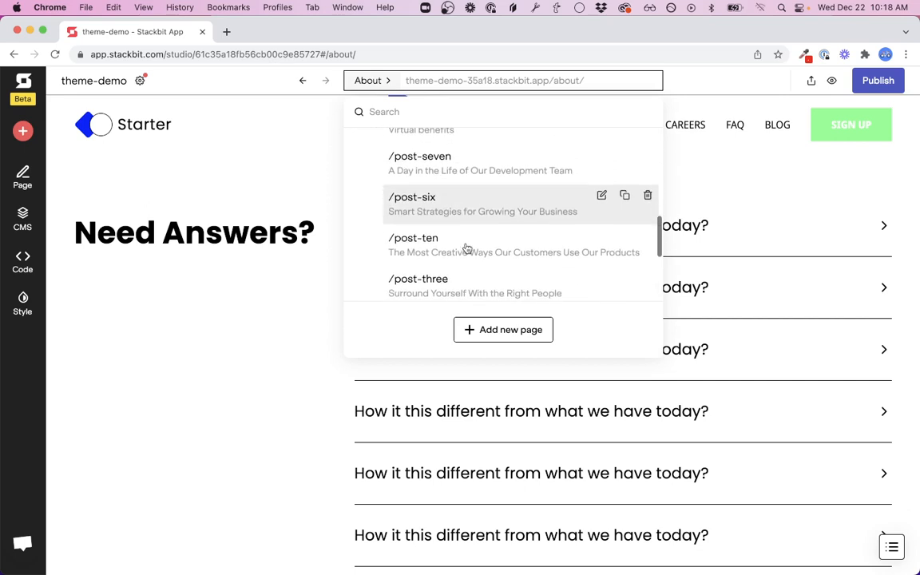
pyautogui.scroll(-4, 467, 248)
pyautogui.scroll(10, 466, 216)
# Step: Apply the color scheme with white text on a light green background to the About page's "Need Answers?" FAQ section
pyautogui.click(279, 301)
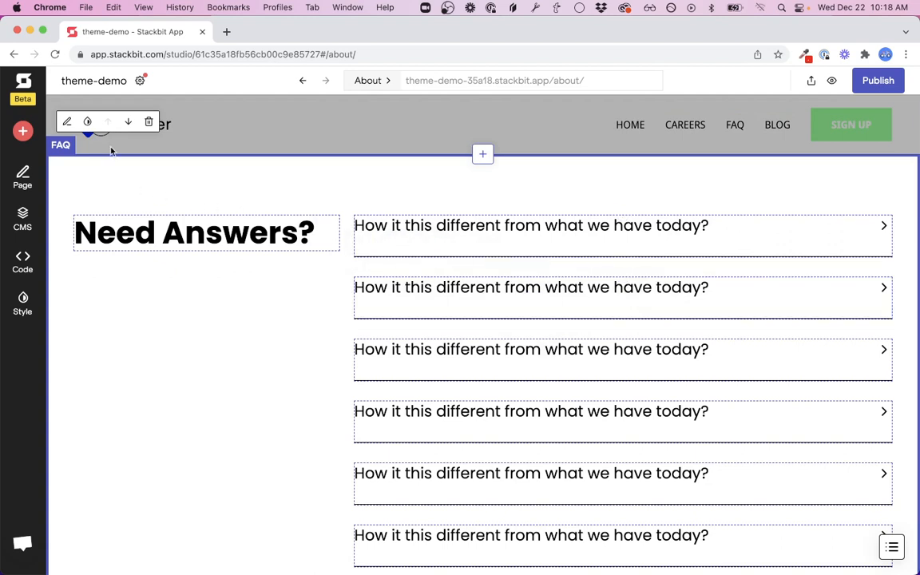
pyautogui.click(88, 122)
pyautogui.click(67, 121)
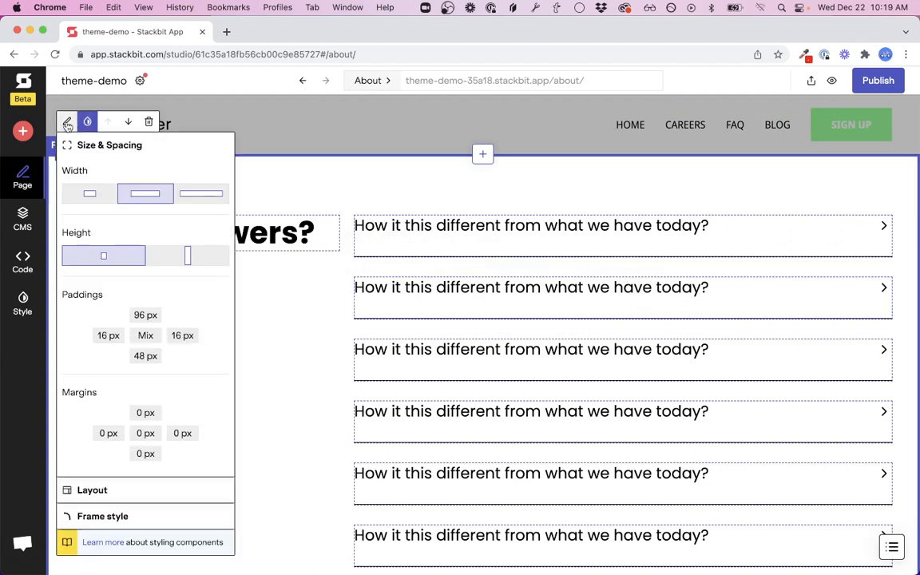
pyautogui.click(83, 506)
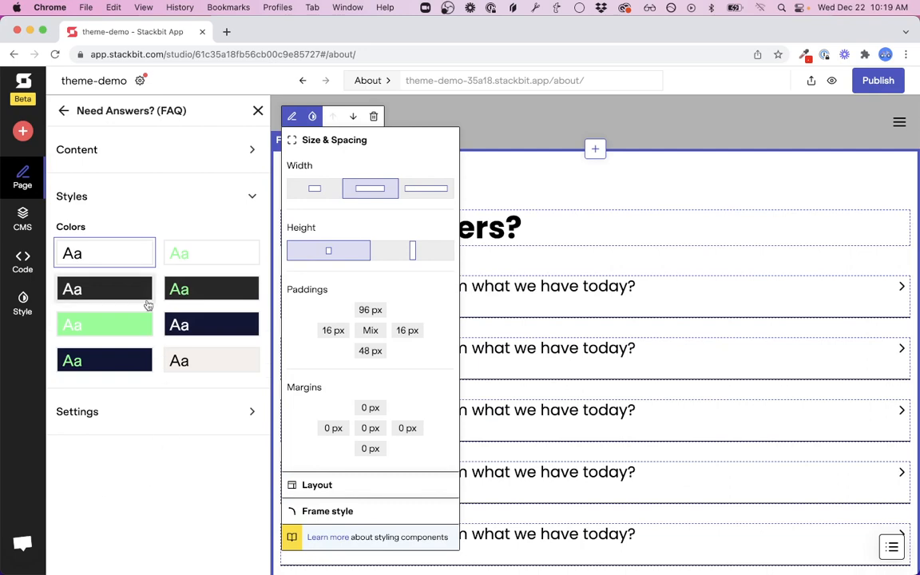
pyautogui.click(258, 110)
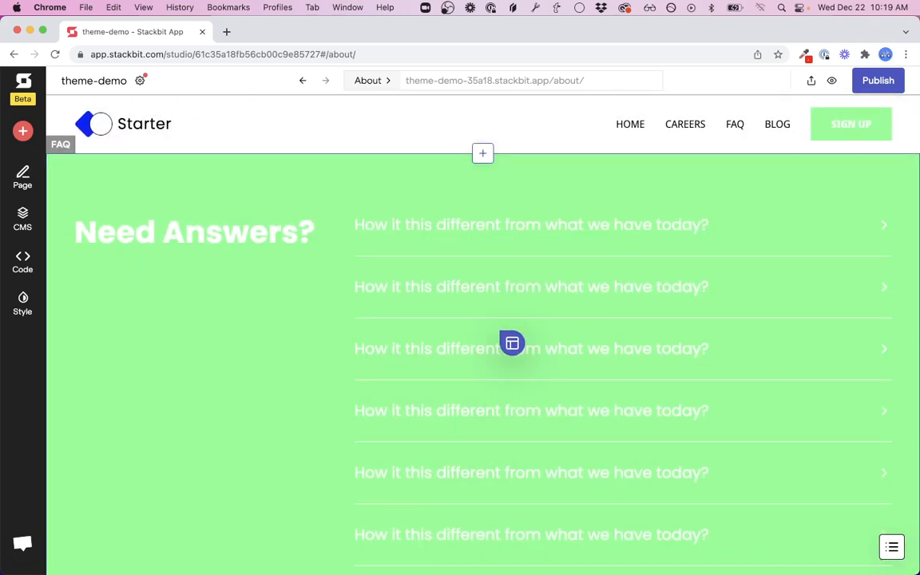
# Step: Review the recolored FAQ section and the "Recent posts" section below it on the About page
pyautogui.scroll(-10, 511, 342)
pyautogui.scroll(15, 512, 343)
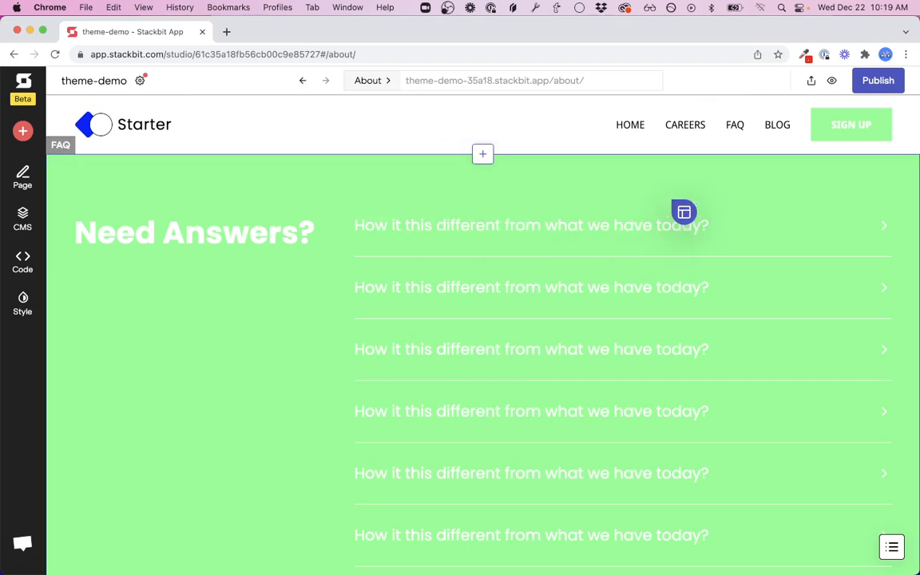
pyautogui.scroll(-8, 423, 383)
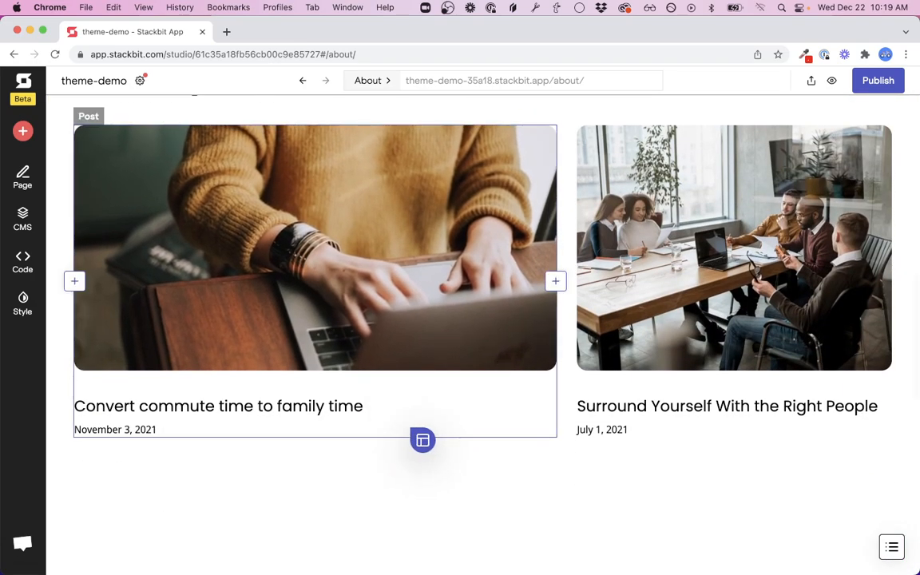
pyautogui.scroll(3, 422, 440)
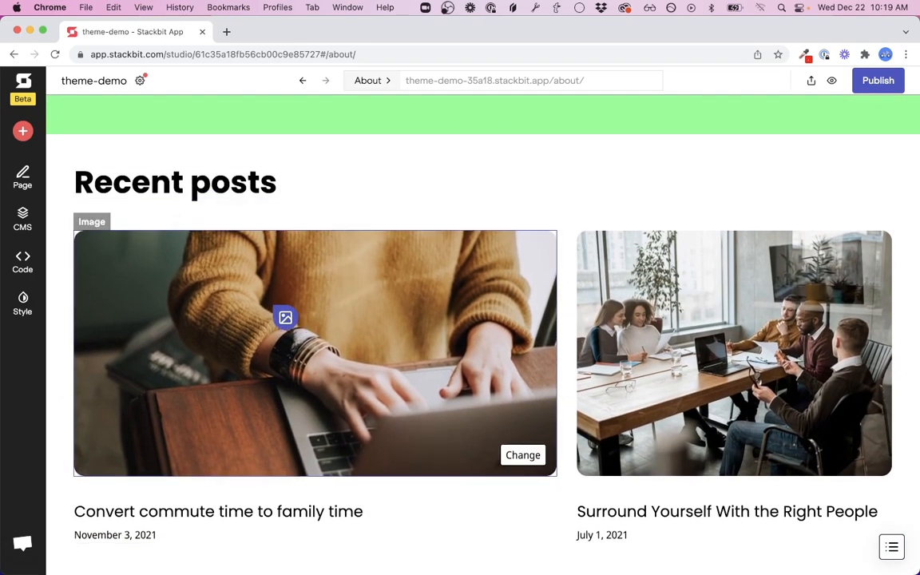
# Step: Visit the blog post "What Great Startups Do Differently" from the site's page list, read through it, and return to the About page
pyautogui.click(367, 81)
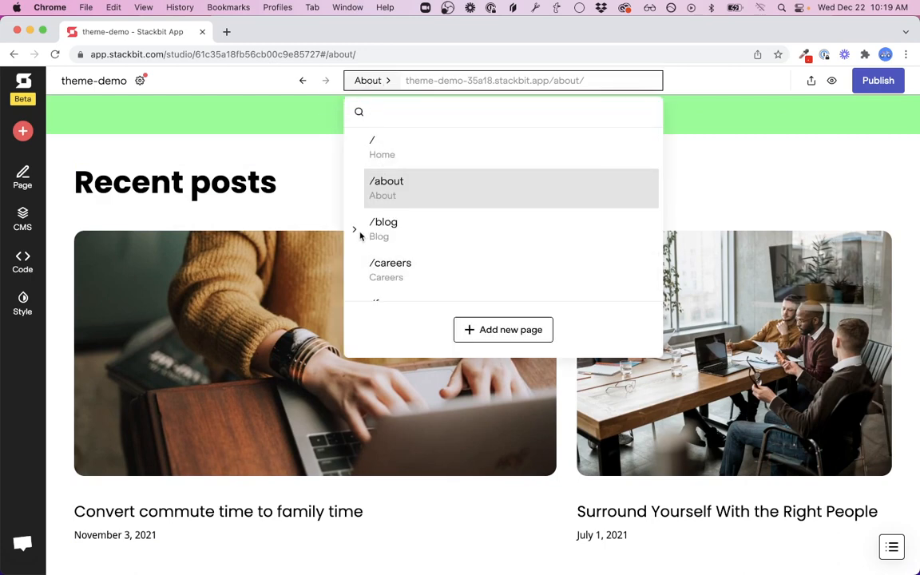
pyautogui.scroll(-3, 448, 256)
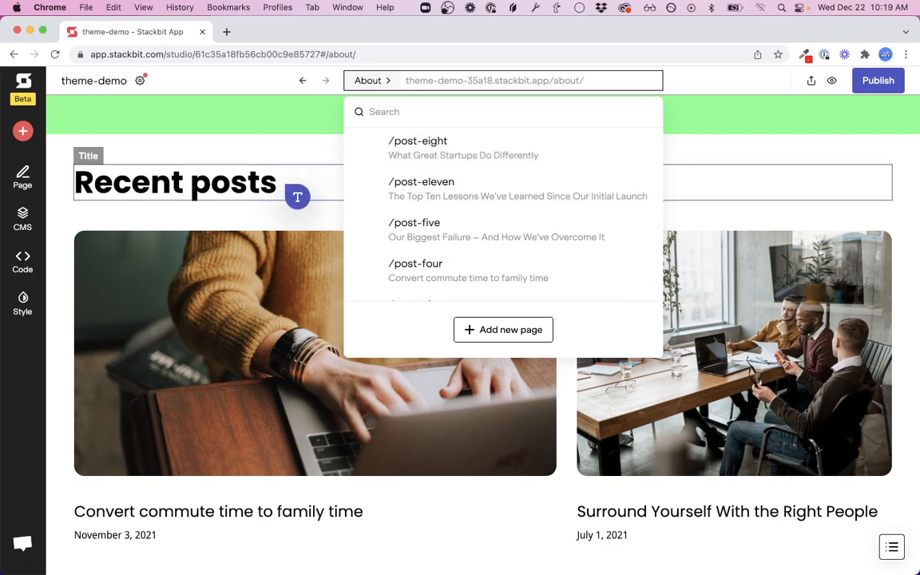
pyautogui.click(506, 156)
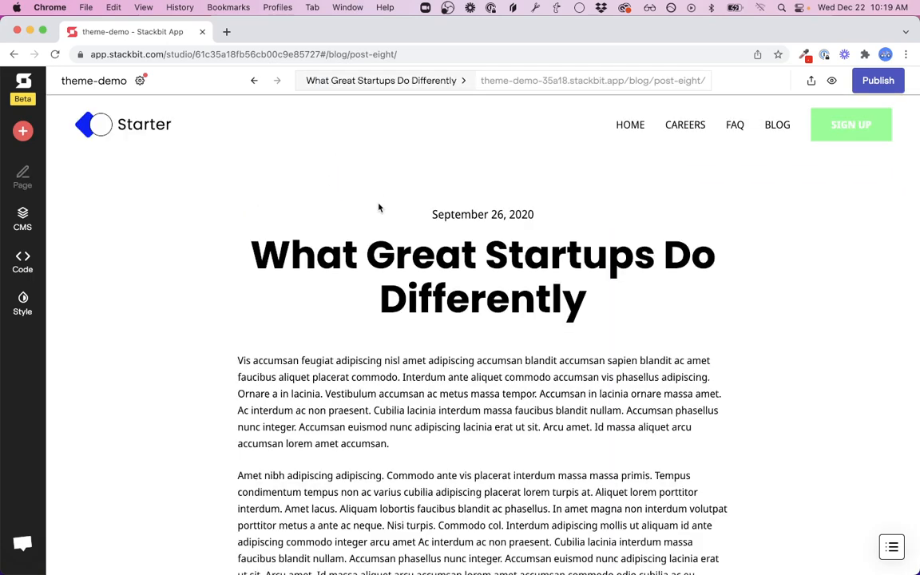
pyautogui.scroll(-10, 378, 208)
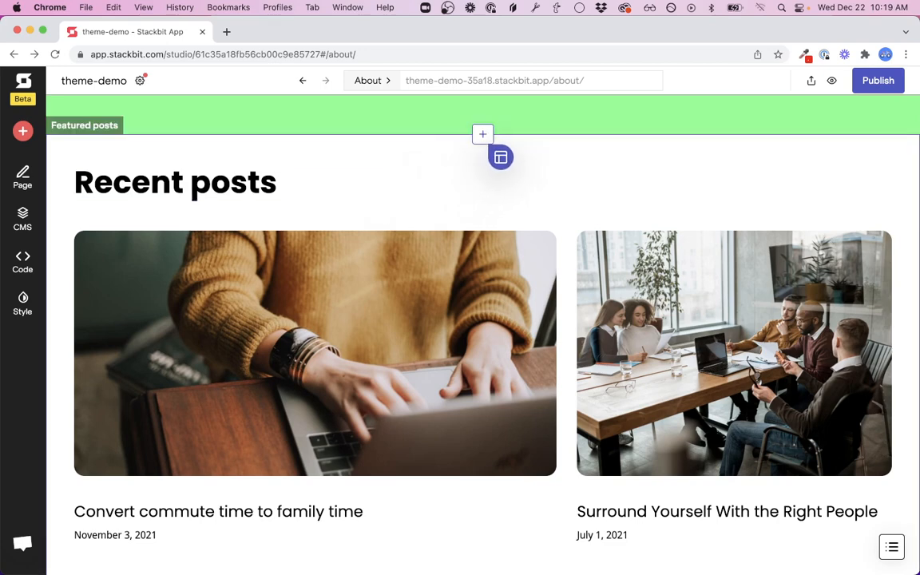
# Step: Insert a Featured posts section with the dark navy three-post preset above "Recent posts"
pyautogui.click(485, 136)
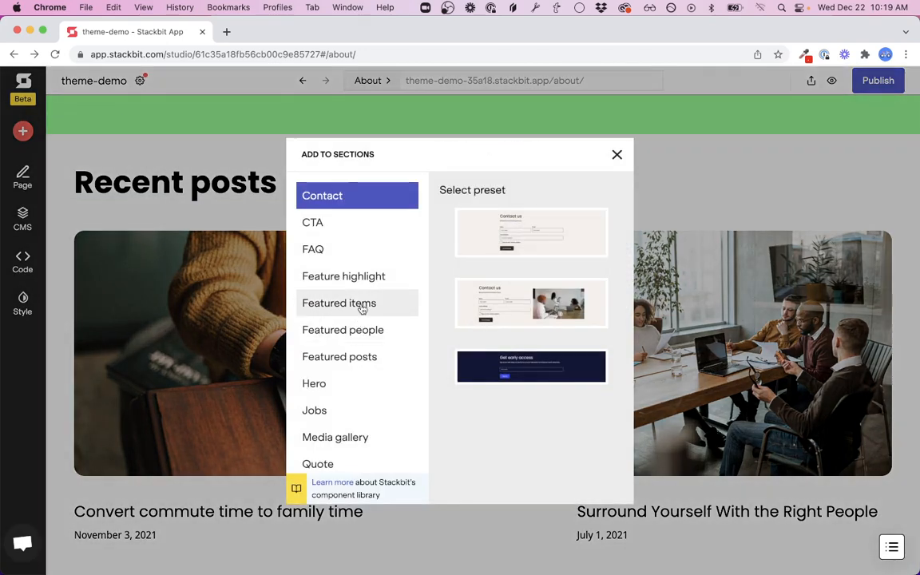
pyautogui.click(357, 358)
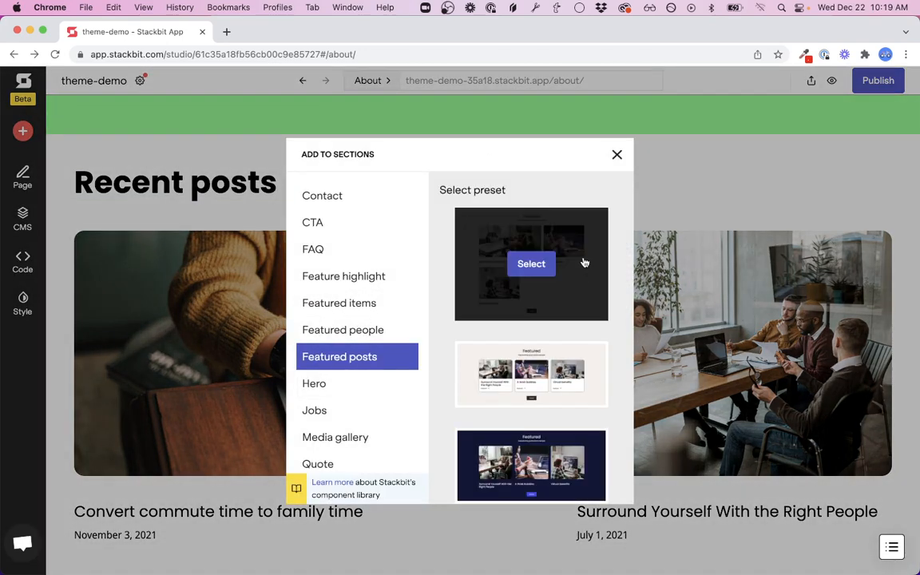
pyautogui.scroll(-2, 565, 390)
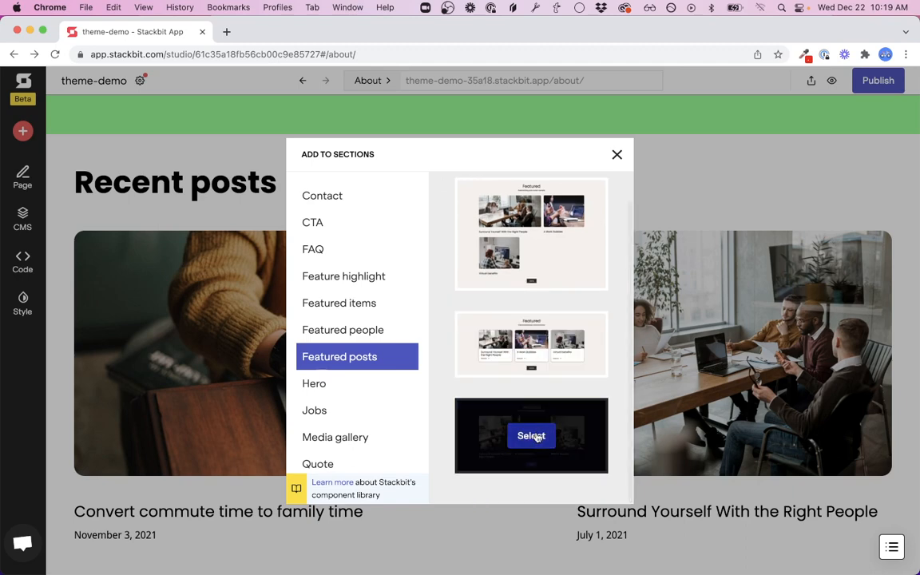
pyautogui.click(531, 436)
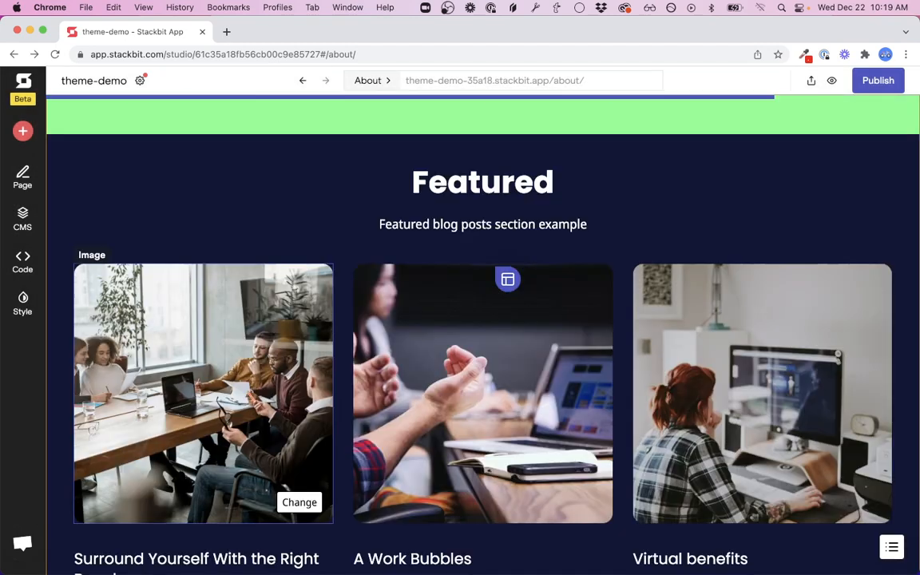
# Step: Remove the "Virtual benefits" post from the new Featured posts section
pyautogui.scroll(-2, 479, 383)
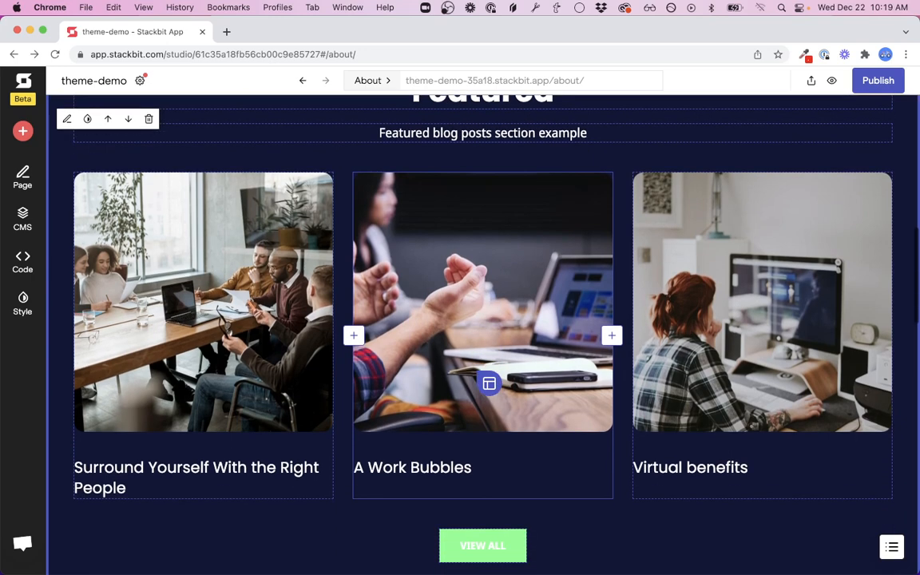
pyautogui.scroll(1, 499, 320)
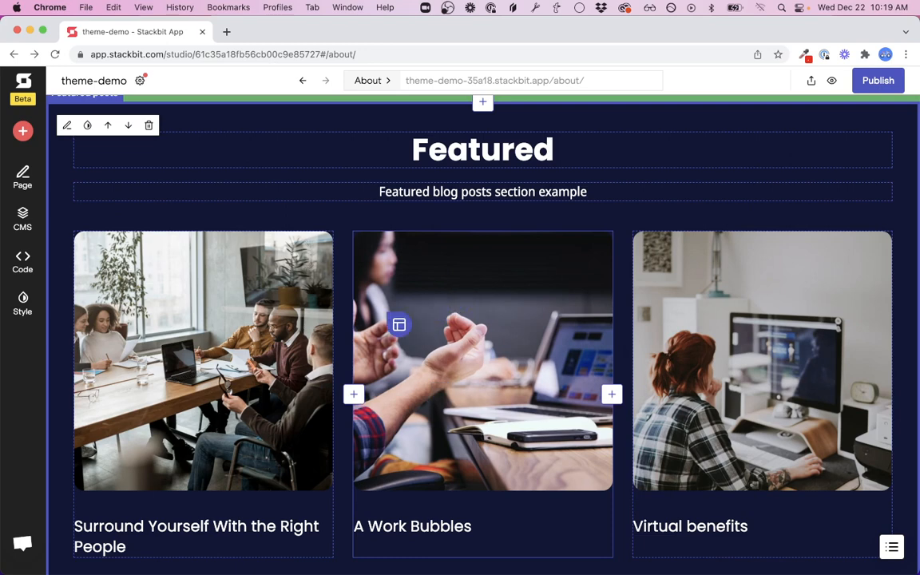
pyautogui.scroll(-2, 214, 323)
pyautogui.scroll(2, 212, 315)
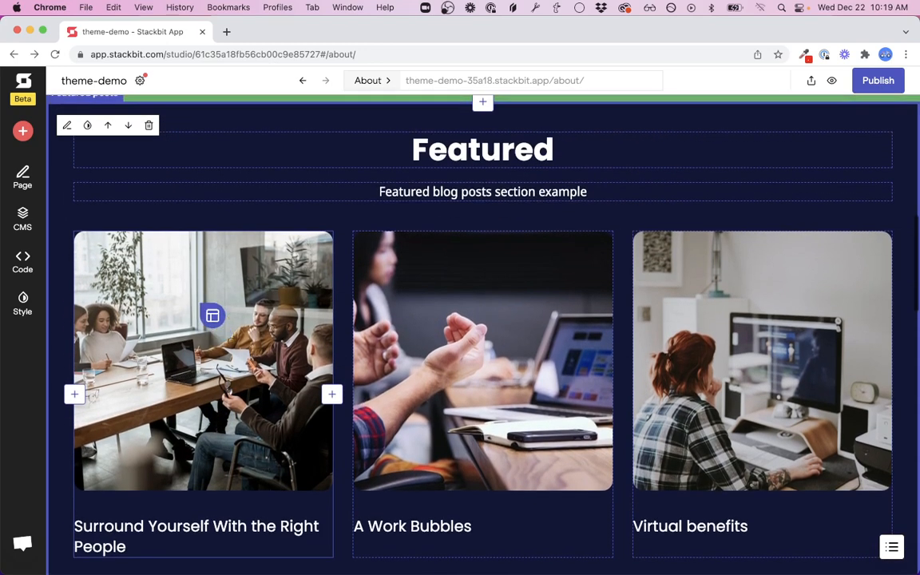
pyautogui.click(67, 126)
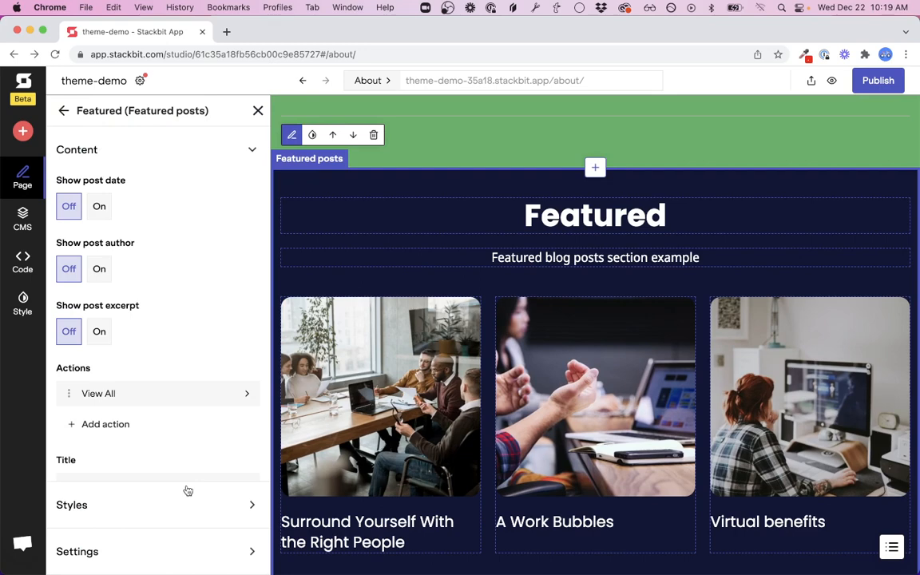
pyautogui.scroll(-6, 175, 409)
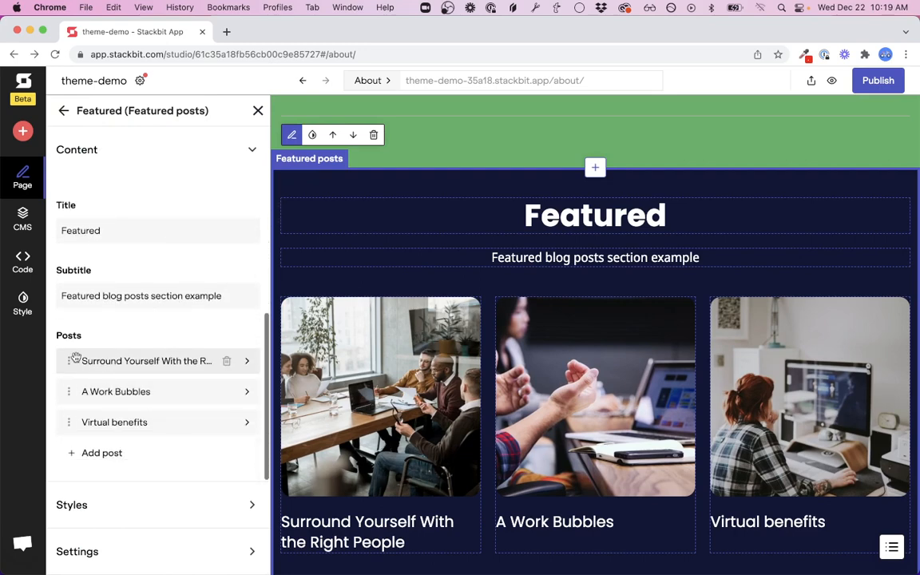
pyautogui.click(227, 424)
pyautogui.click(528, 403)
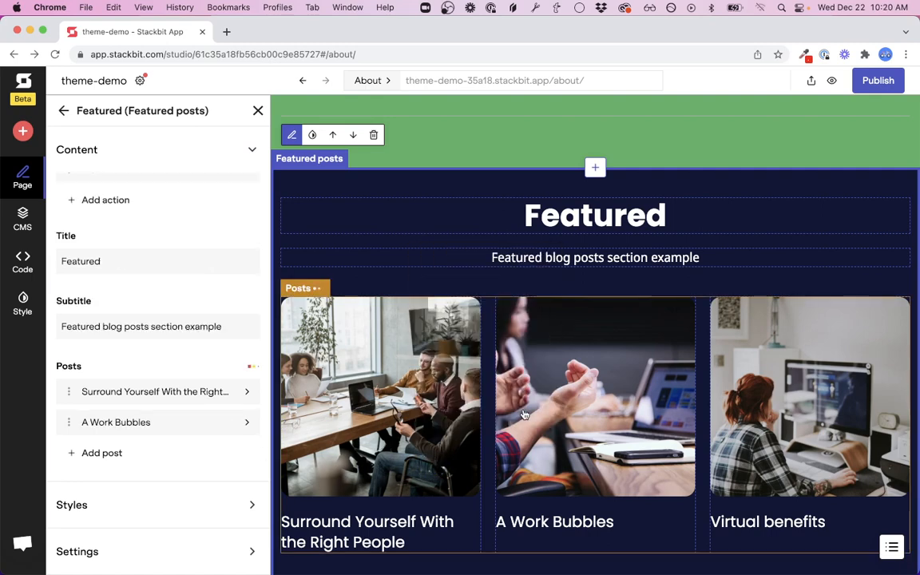
# Step: Add the existing post "Convert commute time to family time" to the Featured section and return to the section's settings
pyautogui.click(99, 453)
pyautogui.click(437, 294)
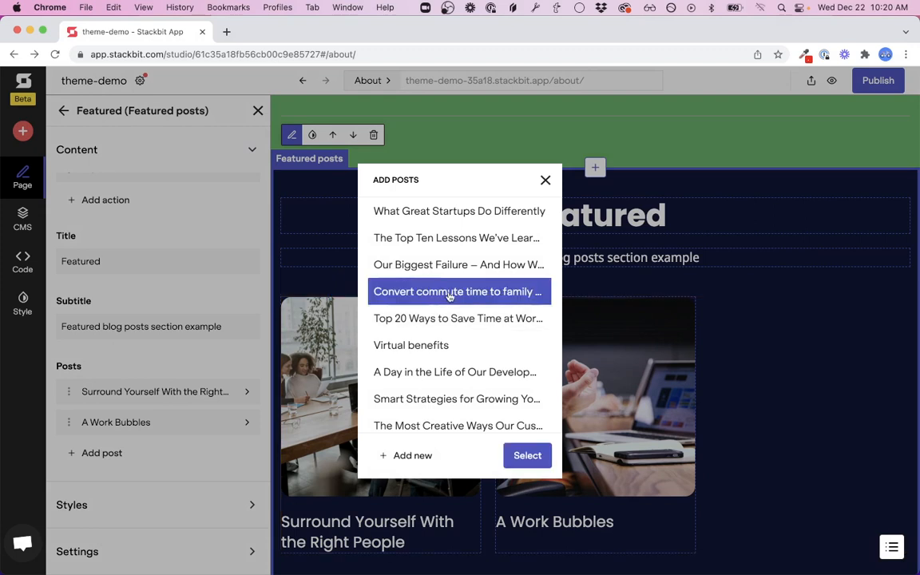
pyautogui.click(527, 455)
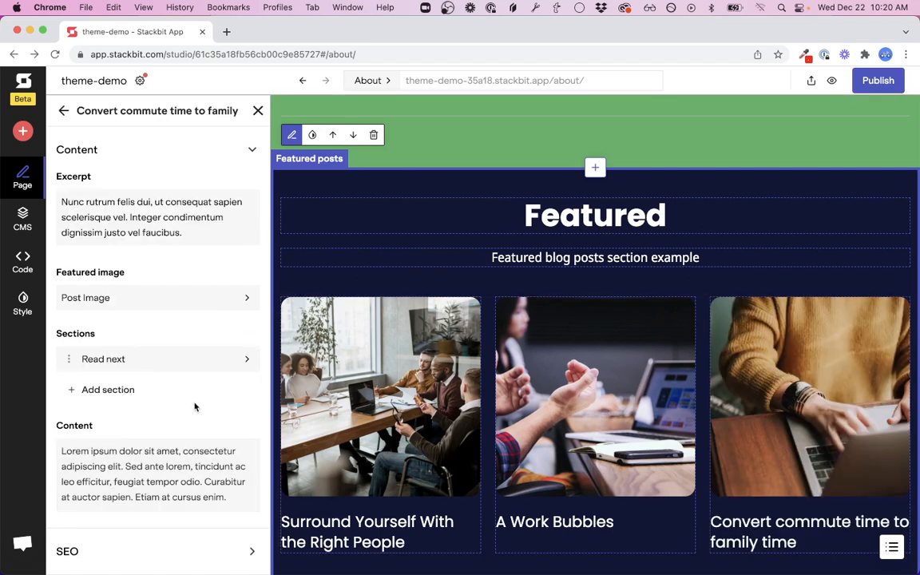
pyautogui.scroll(4, 195, 404)
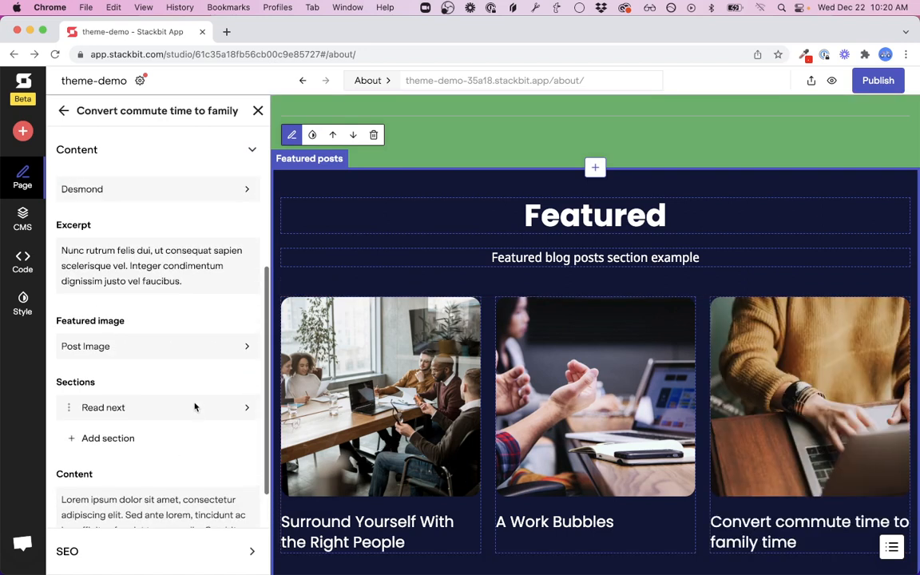
pyautogui.click(64, 111)
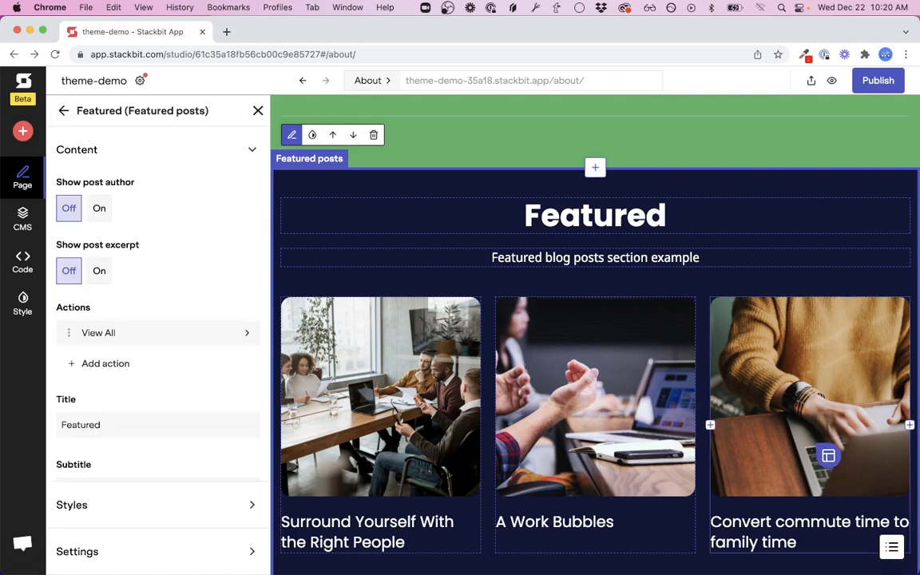
# Step: Change the third featured post's title to "Convert commute time to family time!" and review its other content fields
pyautogui.click(833, 478)
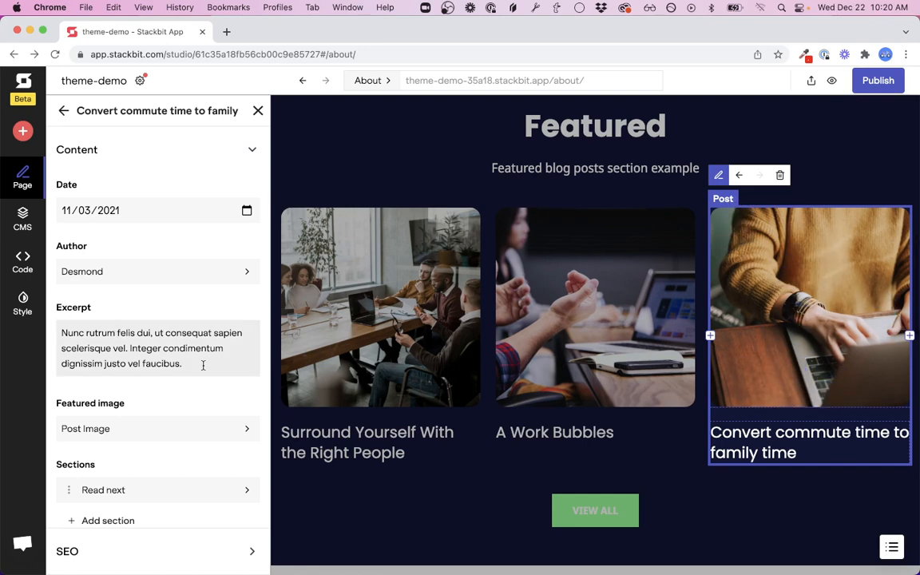
pyautogui.scroll(-3, 177, 418)
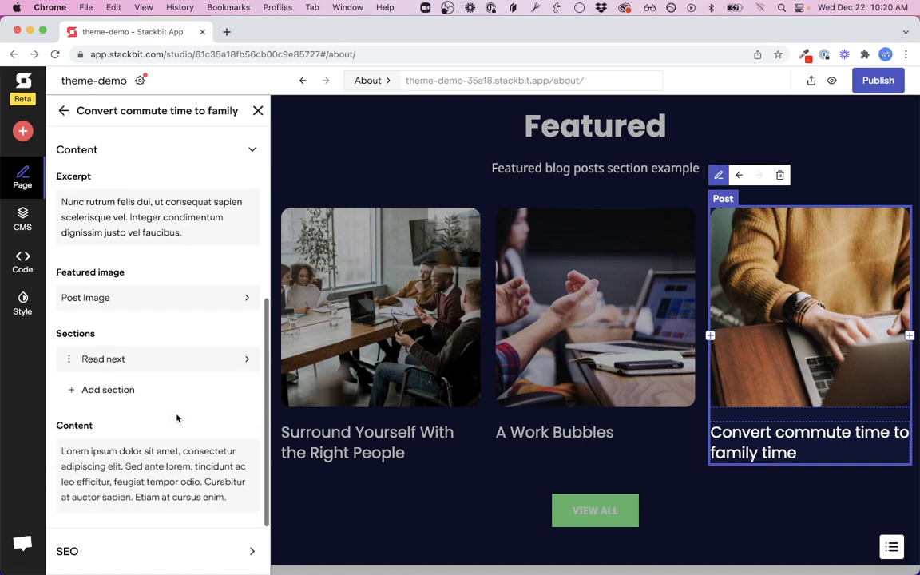
pyautogui.scroll(5, 177, 399)
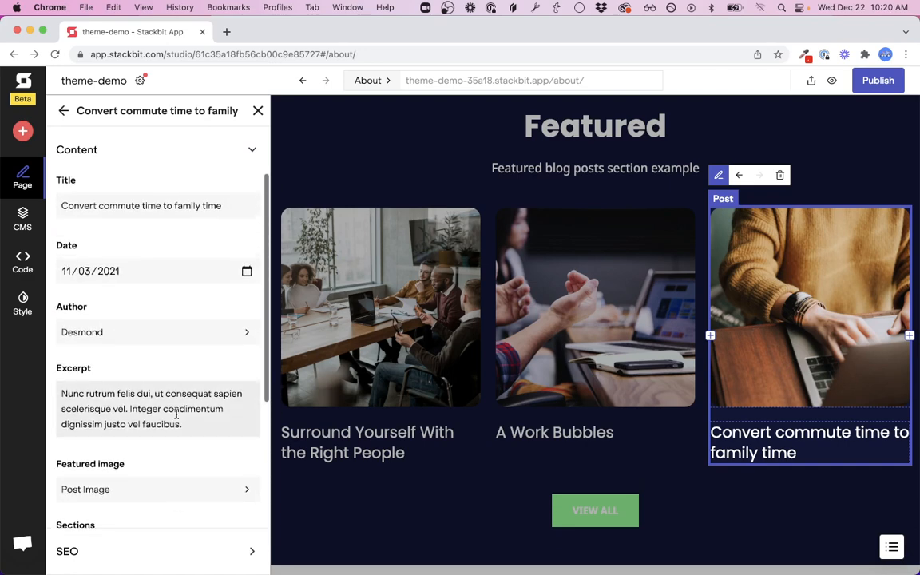
pyautogui.click(224, 207)
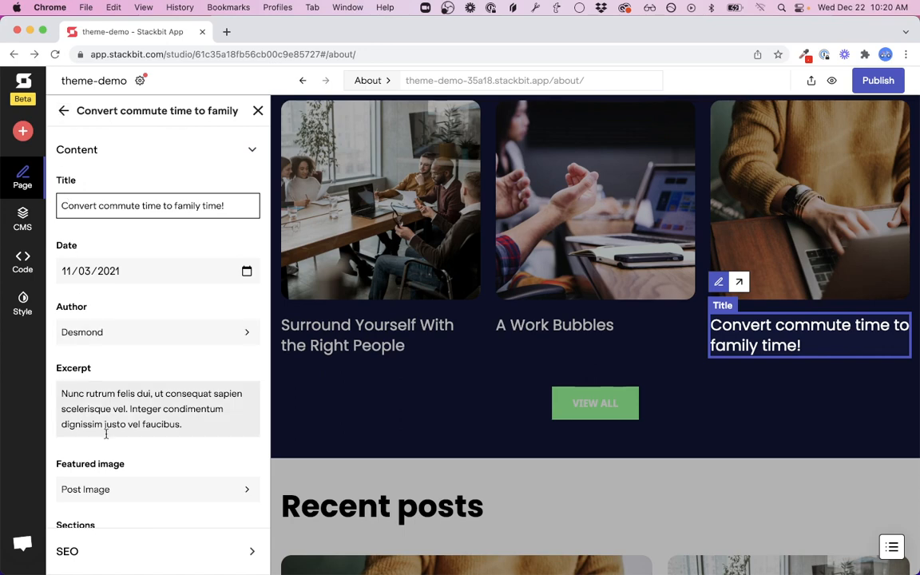
pyautogui.scroll(-5, 119, 407)
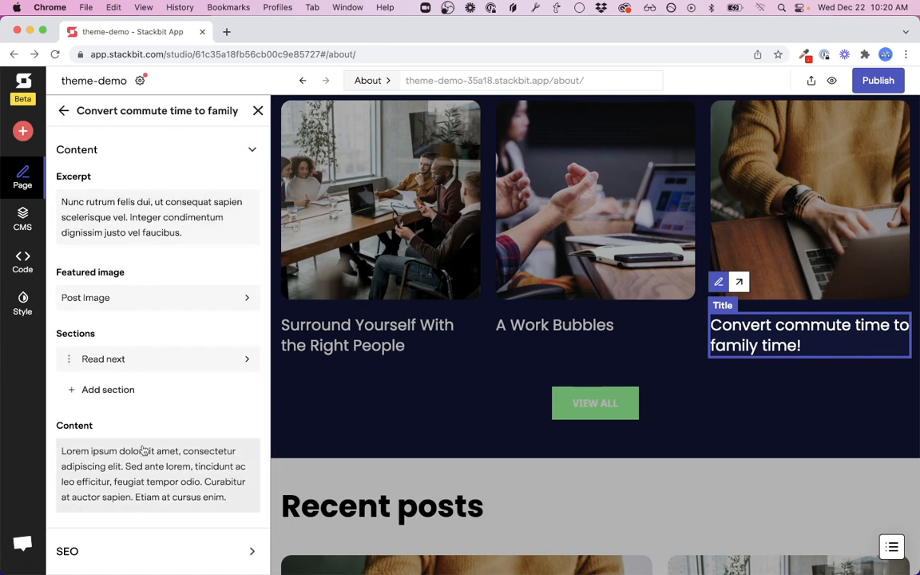
pyautogui.scroll(5, 103, 175)
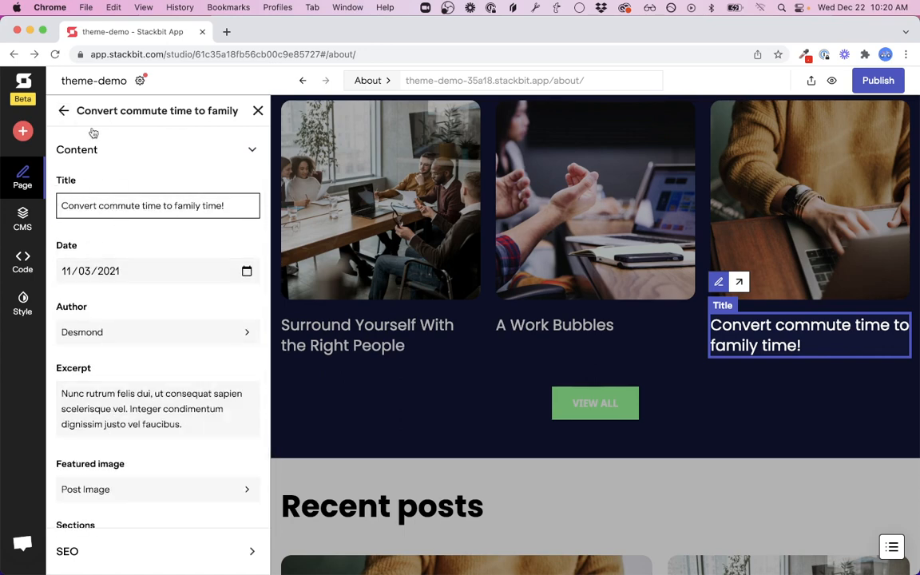
# Step: Add the existing post beginning "Top 20 Ways to Save Time" to the Featured section
pyautogui.click(66, 112)
pyautogui.scroll(-3, 177, 440)
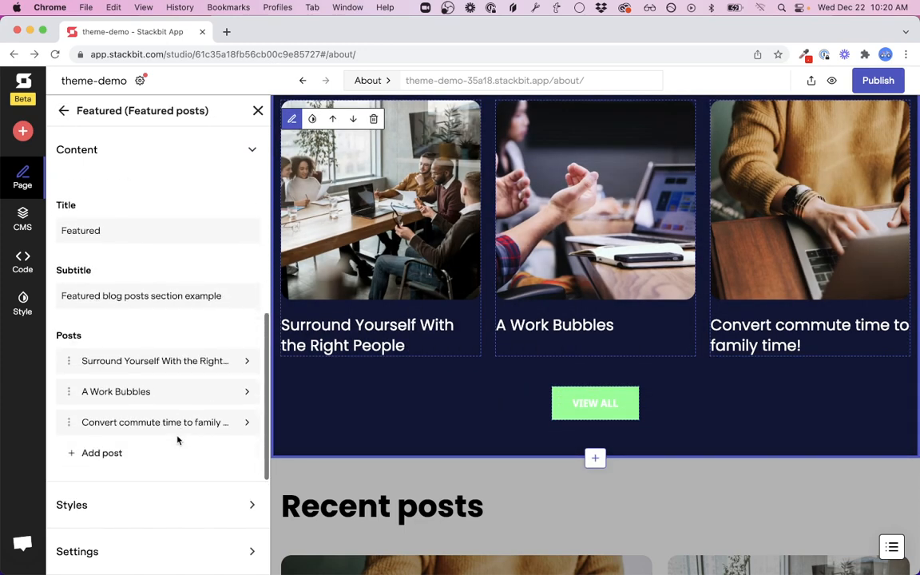
pyautogui.click(104, 453)
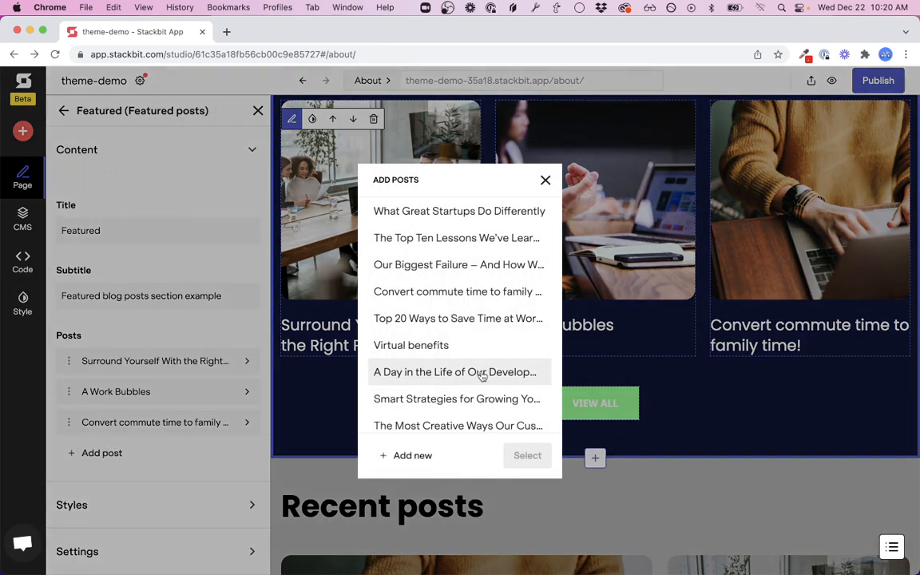
pyautogui.click(441, 318)
pyautogui.click(527, 455)
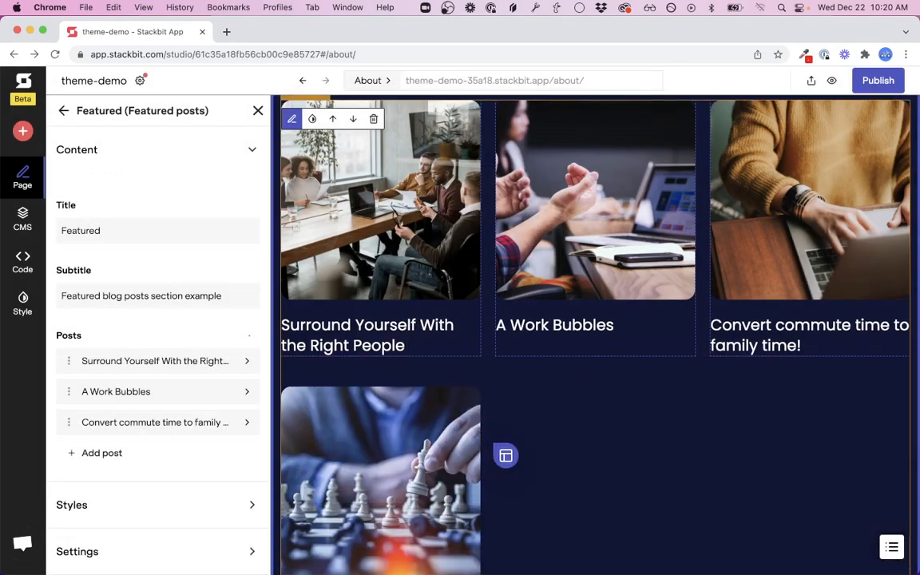
# Step: Examine the content fields of the fourth featured post, "Top 20 Ways to Save Time at Work This Year", and return to the About page's settings
pyautogui.click(455, 414)
pyautogui.scroll(-2, 455, 414)
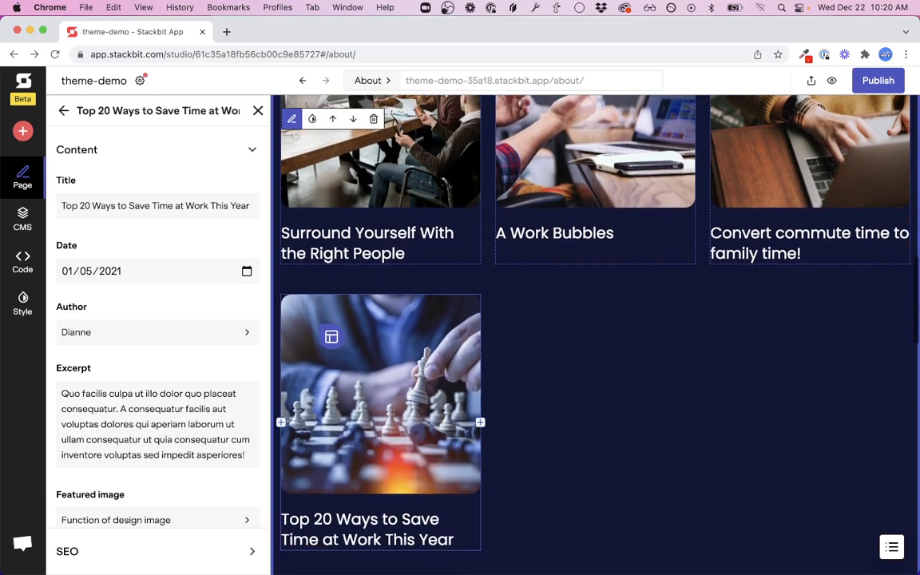
pyautogui.click(64, 111)
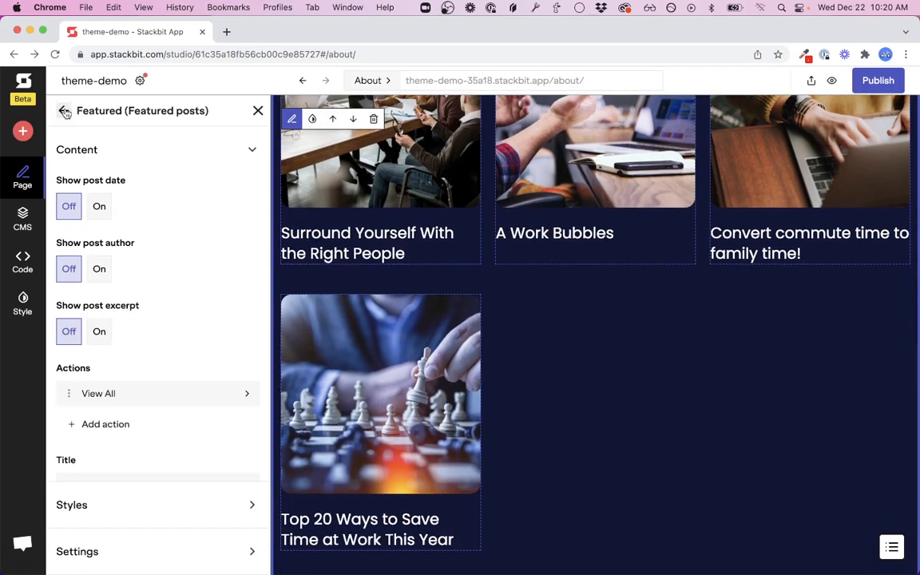
pyautogui.click(63, 111)
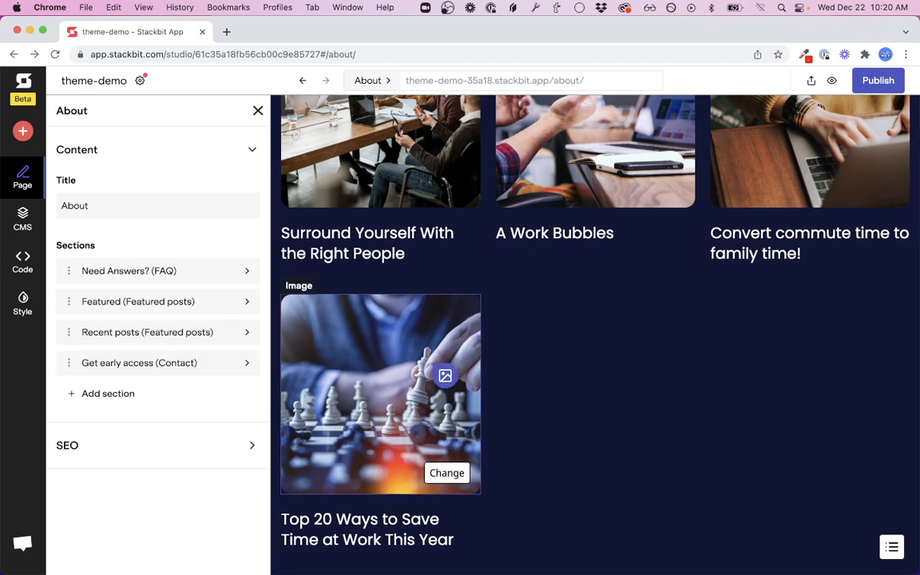
pyautogui.scroll(3, 445, 376)
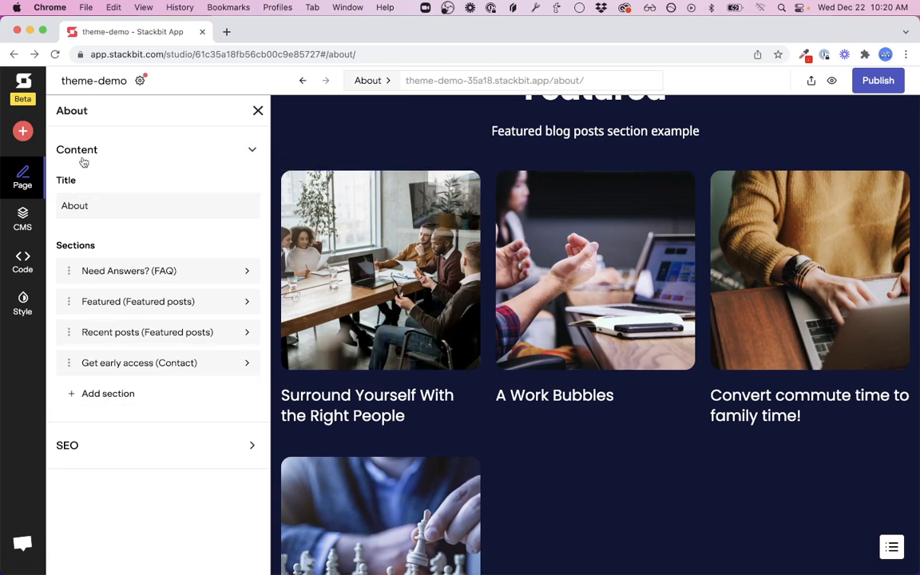
pyautogui.scroll(3, 467, 151)
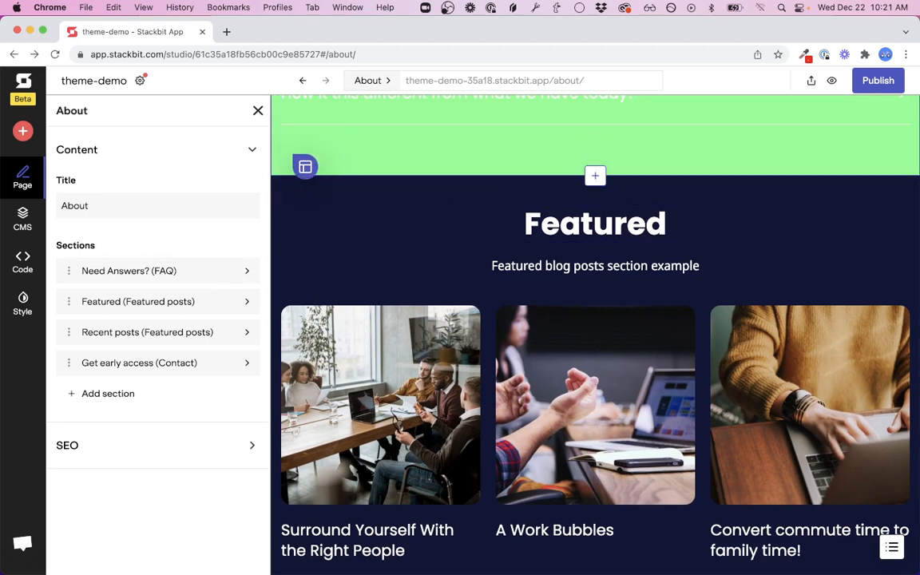
# Step: Set the Featured section's arrangement to Two columns grid and check the resulting post layout
pyautogui.click(127, 311)
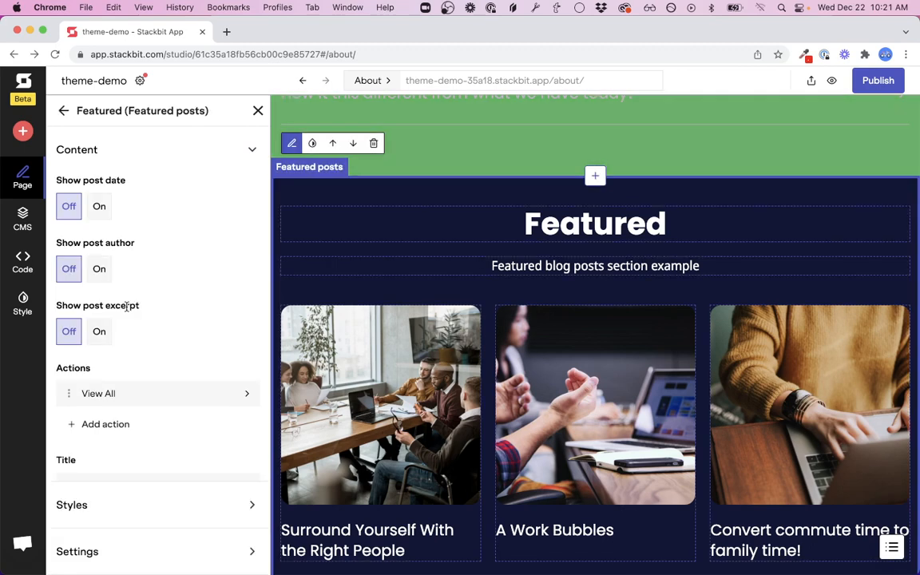
pyautogui.scroll(-3, 161, 369)
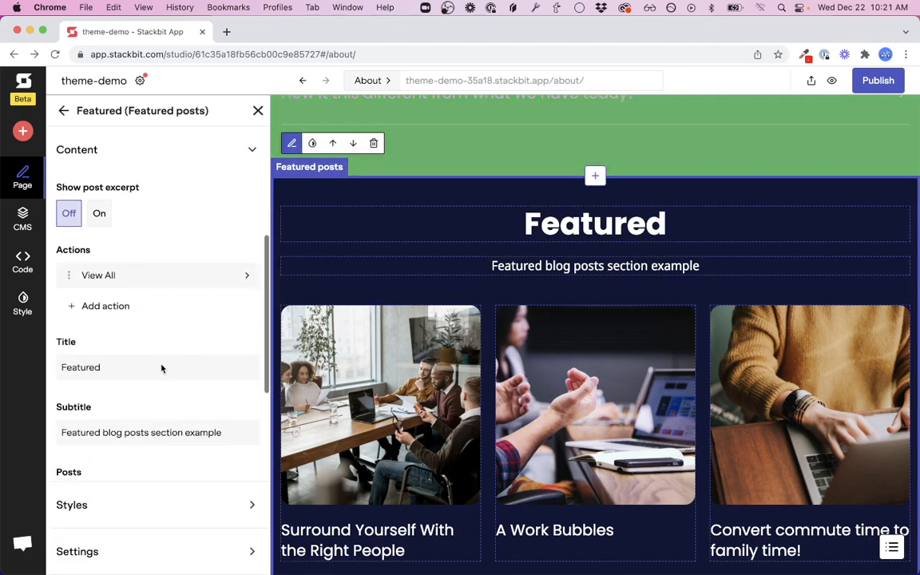
pyautogui.click(111, 501)
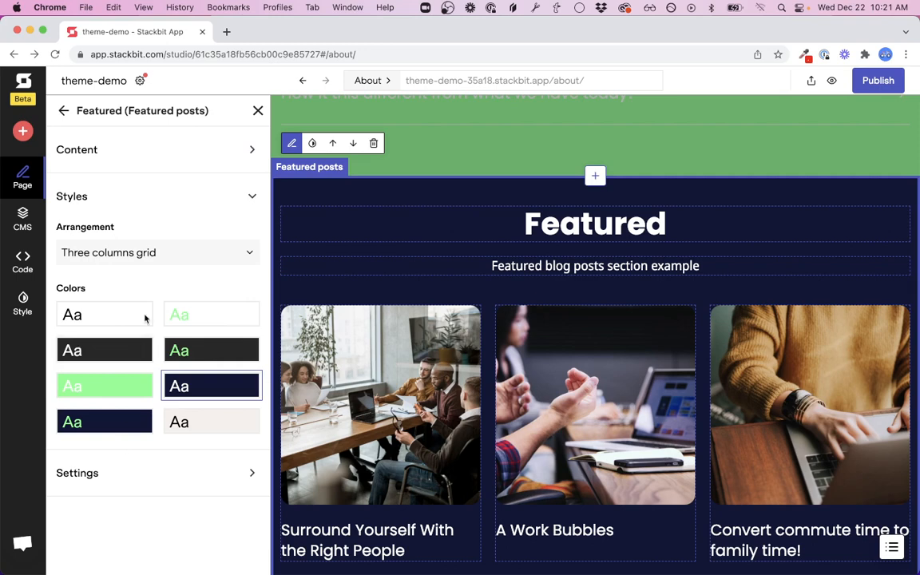
pyautogui.click(166, 257)
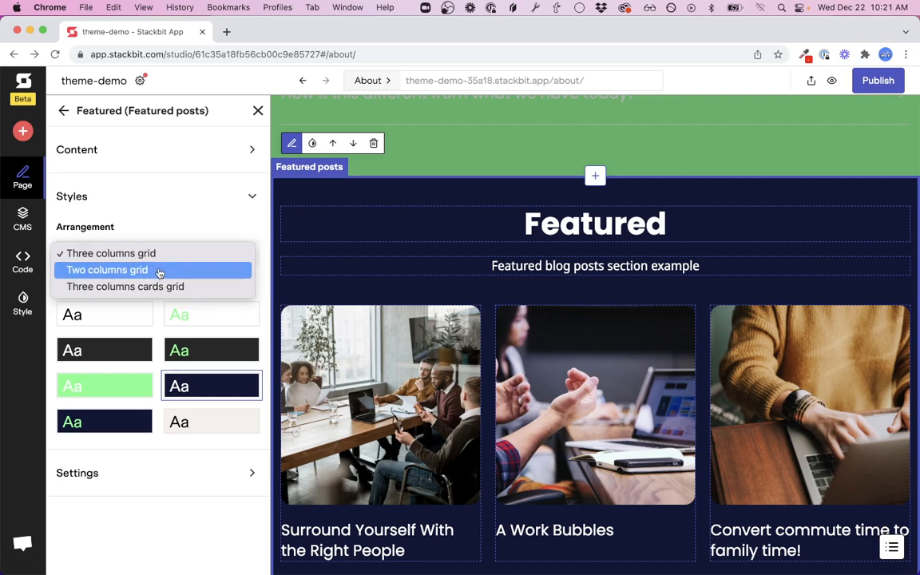
pyautogui.click(148, 271)
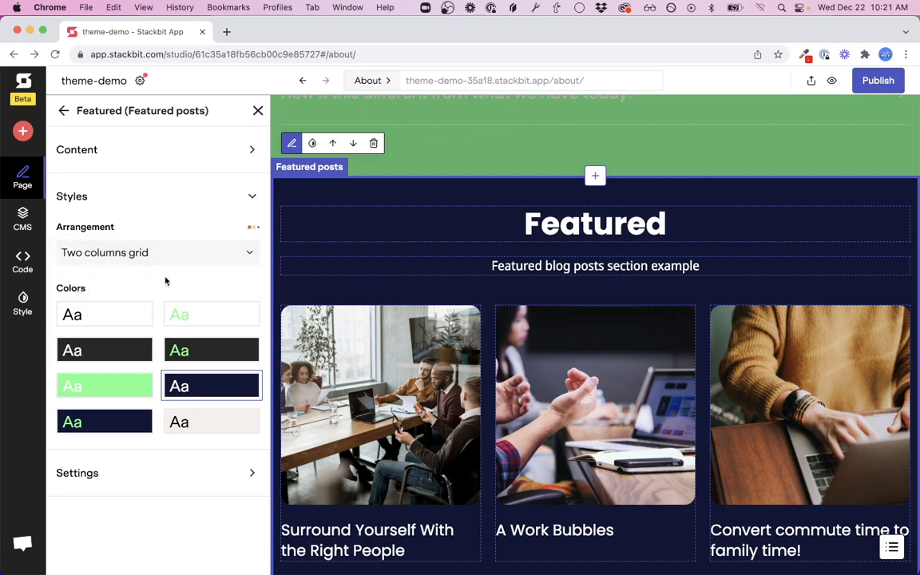
pyautogui.click(258, 111)
pyautogui.scroll(-3, 481, 387)
pyautogui.scroll(-4, 480, 386)
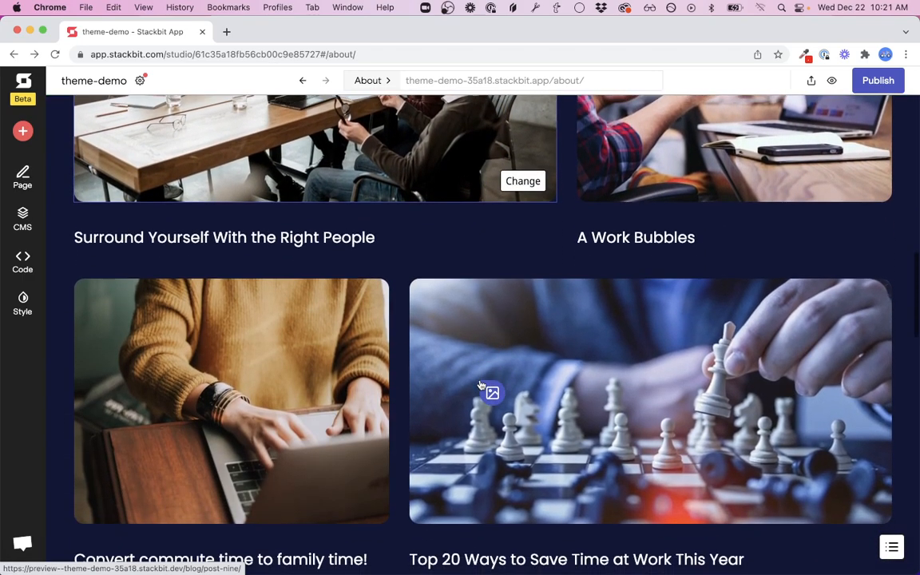
pyautogui.scroll(5, 551, 423)
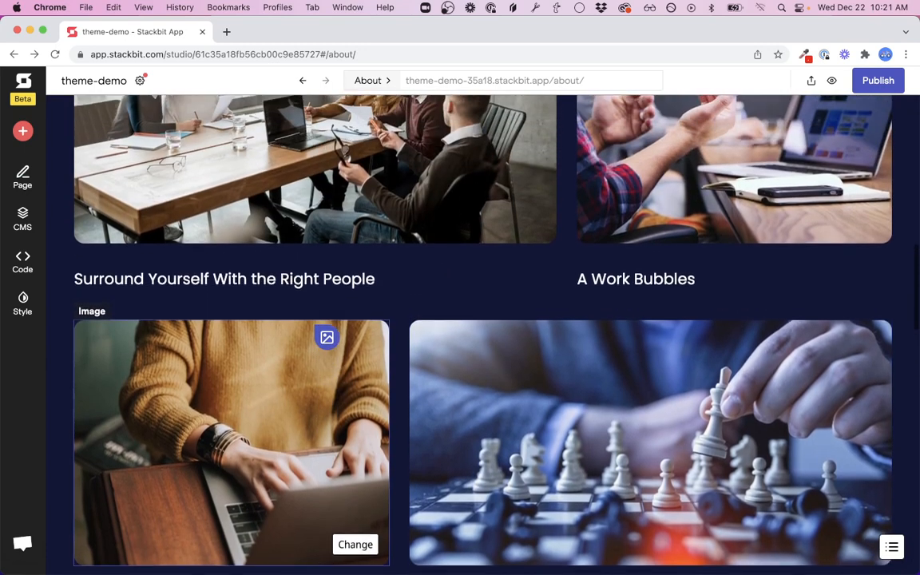
pyautogui.scroll(5, 551, 423)
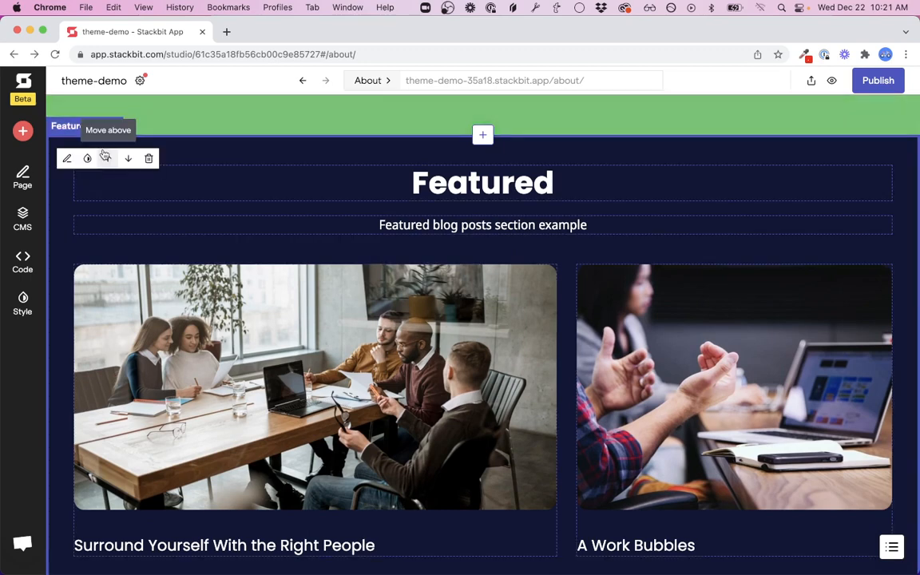
# Step: Try the Three columns cards grid arrangement on the Featured section
pyautogui.click(68, 158)
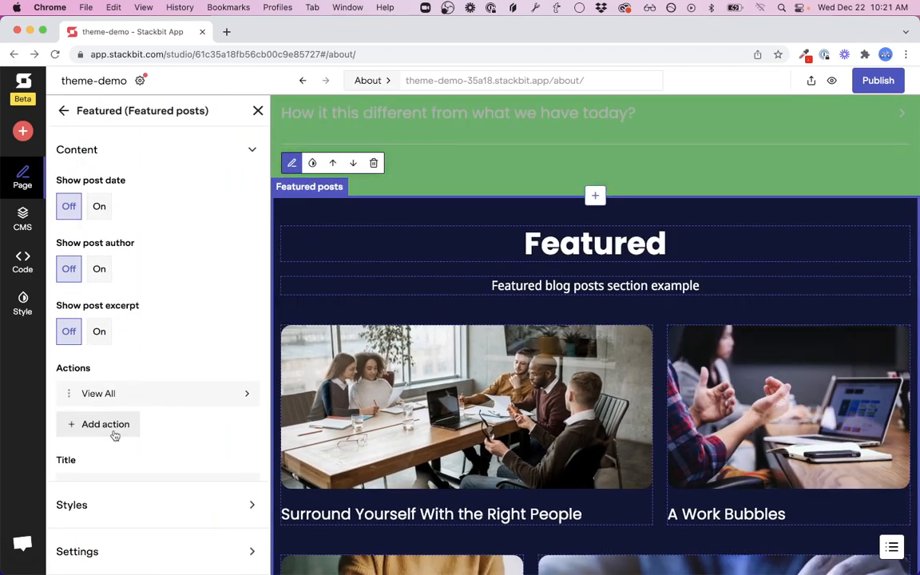
pyautogui.scroll(-5, 115, 435)
pyautogui.click(96, 501)
pyautogui.click(143, 254)
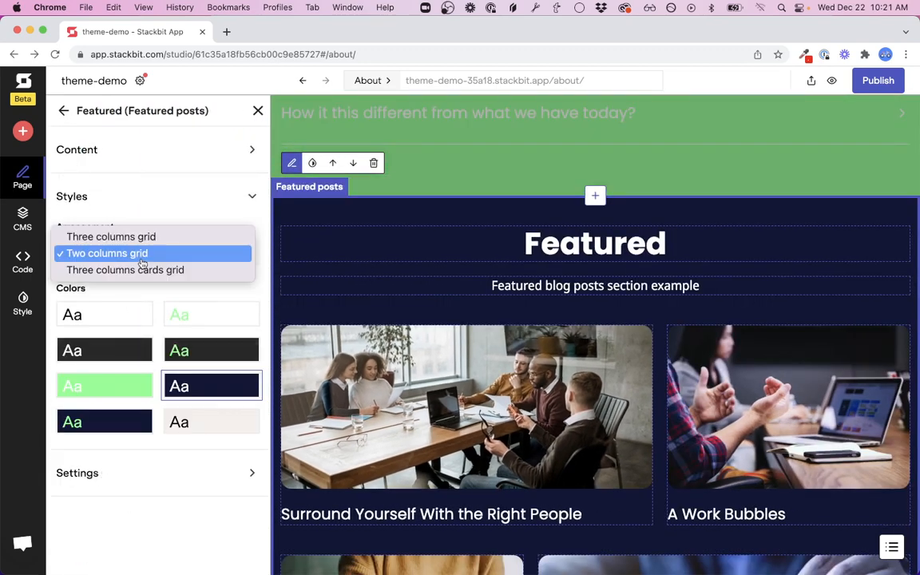
pyautogui.click(144, 269)
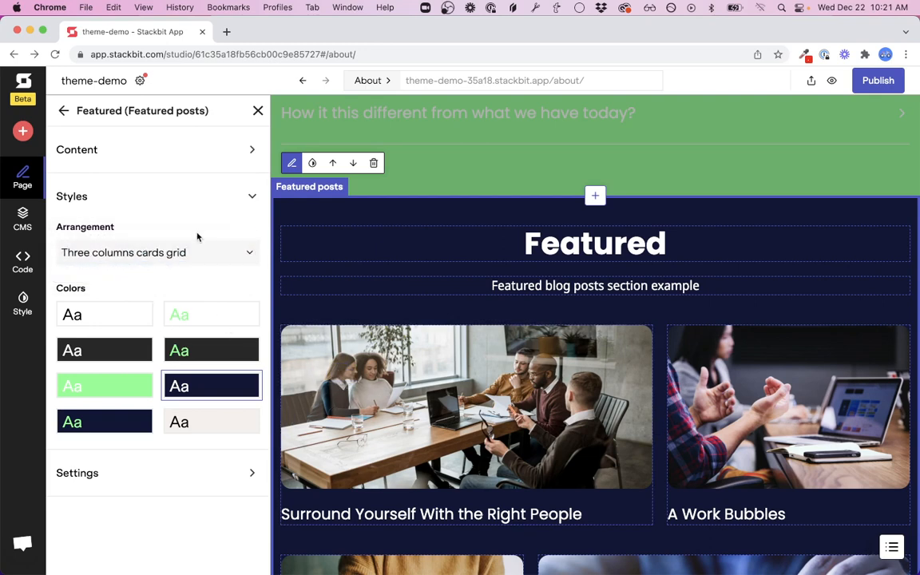
pyautogui.scroll(-5, 620, 451)
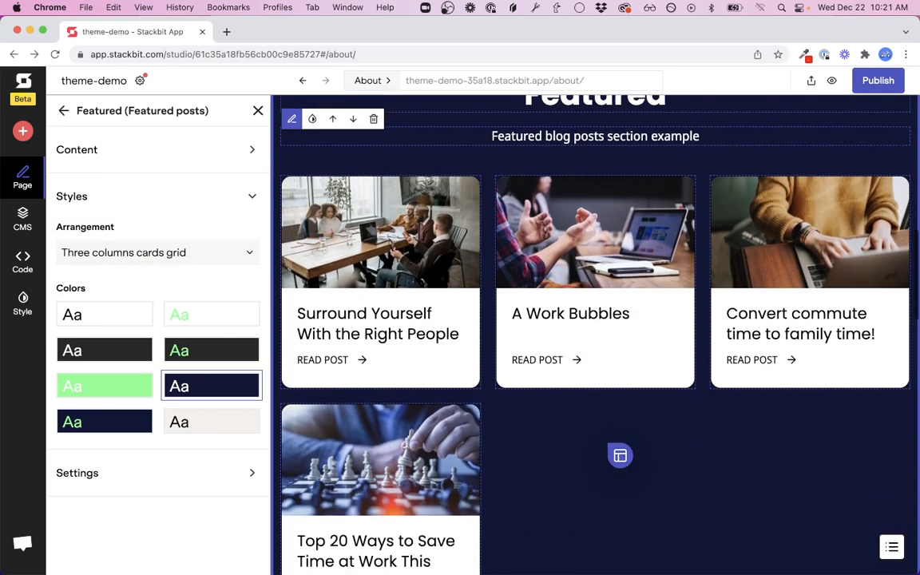
# Step: Switch the Featured section's arrangement back to Two columns grid and close its settings
pyautogui.scroll(3, 544, 361)
pyautogui.click(232, 264)
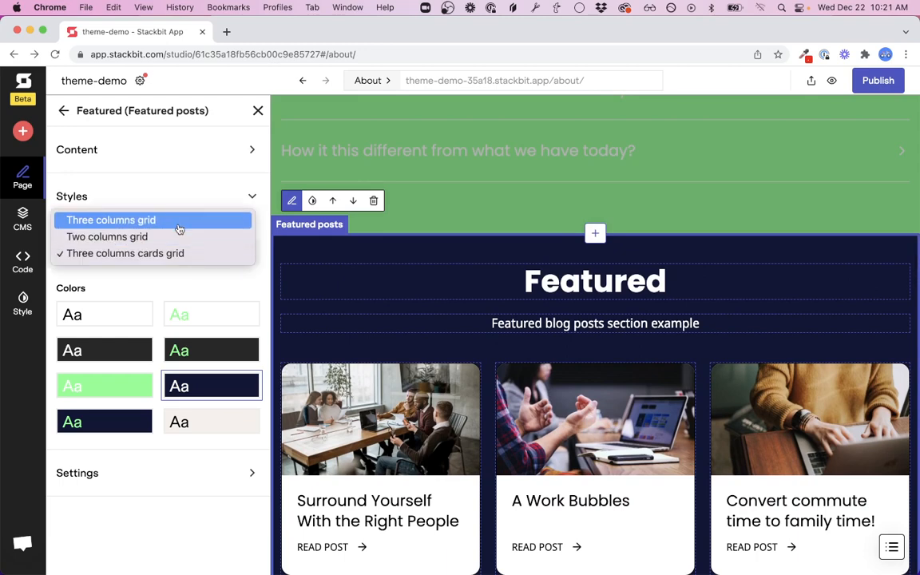
pyautogui.click(177, 237)
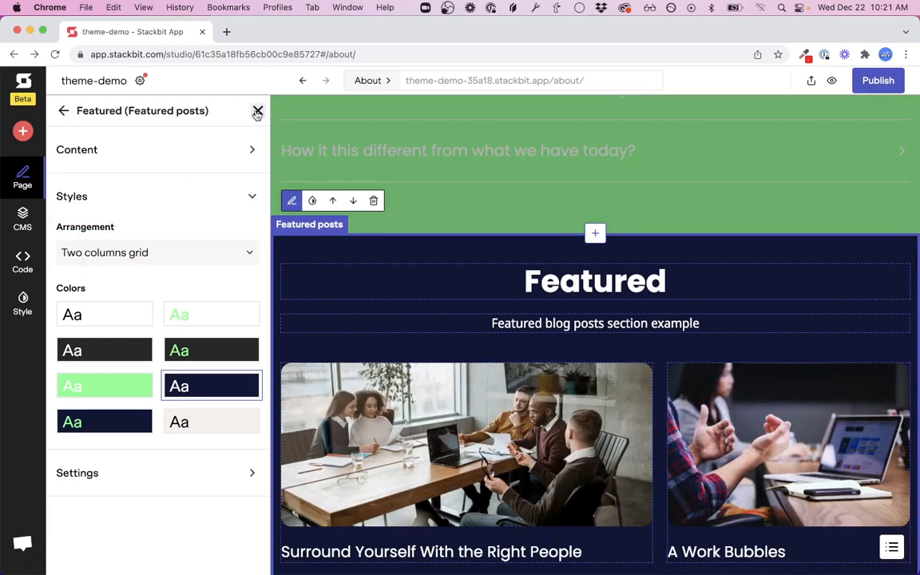
pyautogui.click(257, 111)
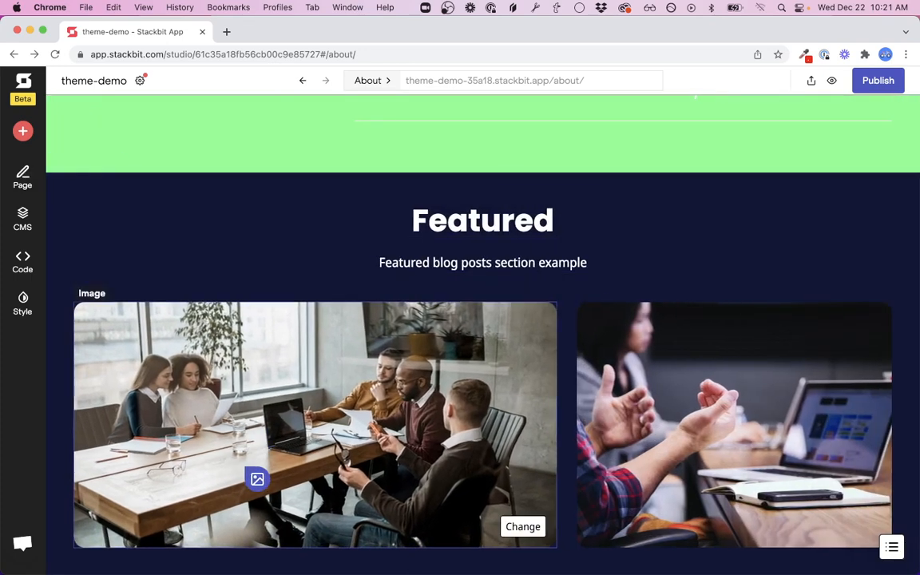
# Step: Open the Home page through the Home link in the site header
pyautogui.scroll(-5, 388, 320)
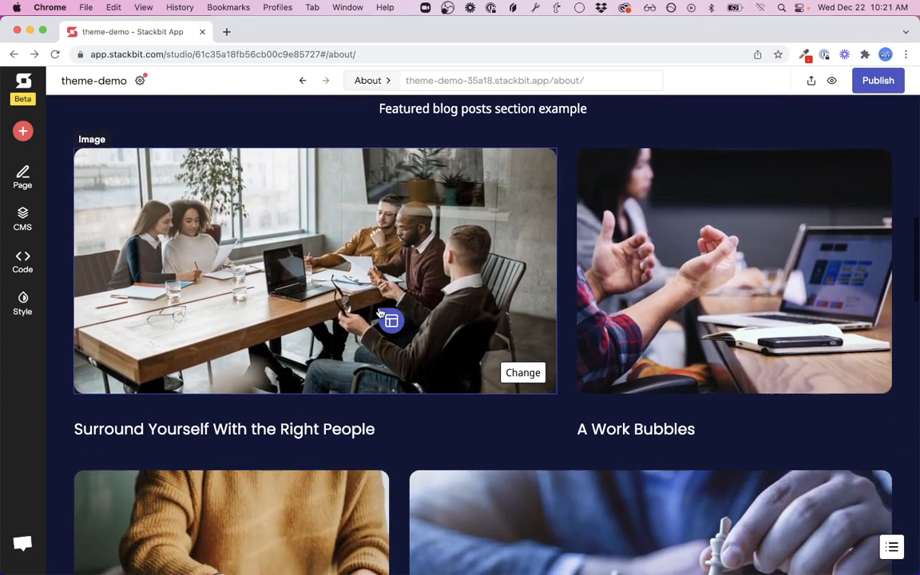
pyautogui.scroll(-10, 408, 349)
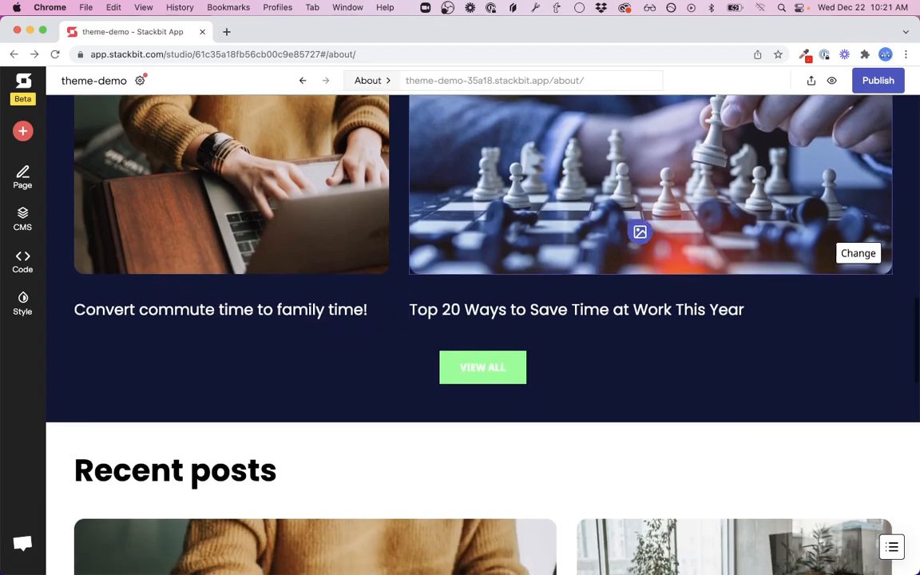
pyautogui.scroll(1, 667, 288)
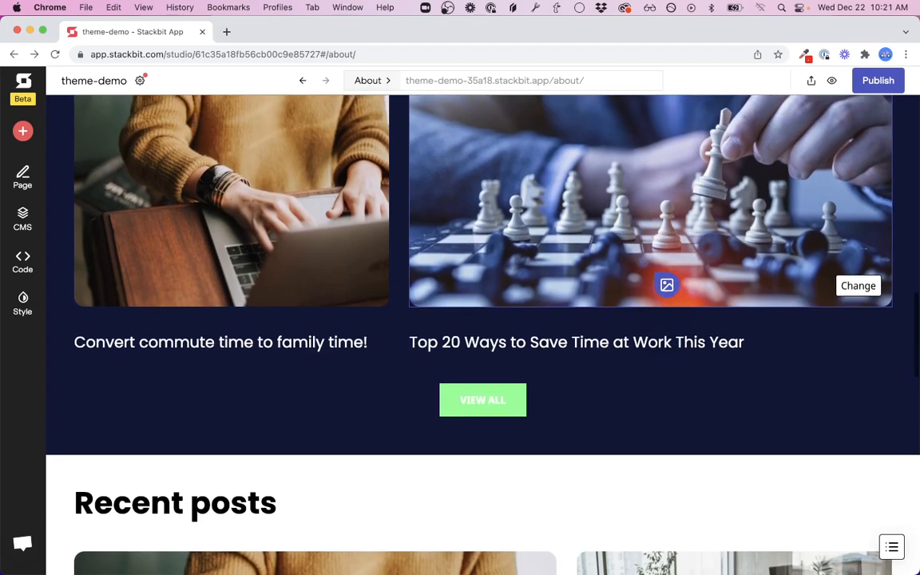
pyautogui.scroll(-20, 637, 287)
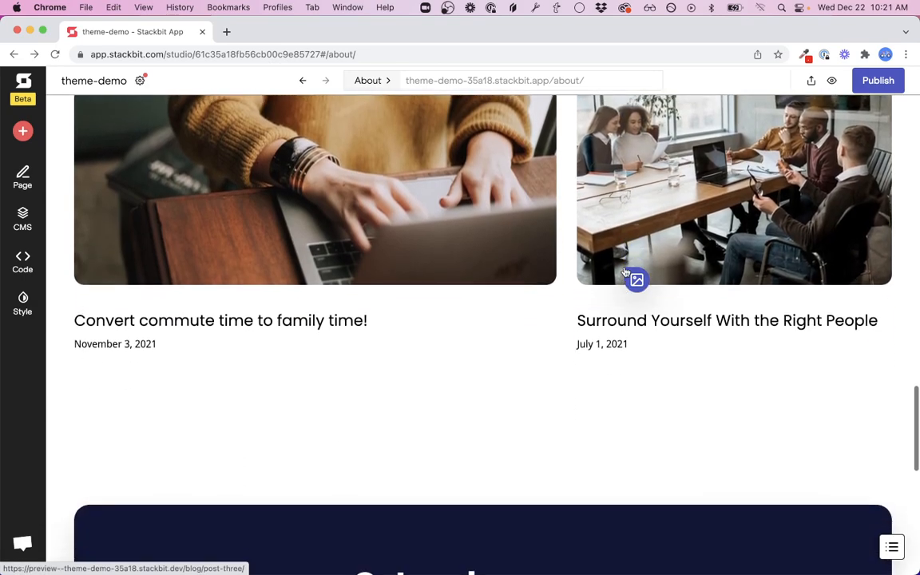
pyautogui.scroll(20, 636, 279)
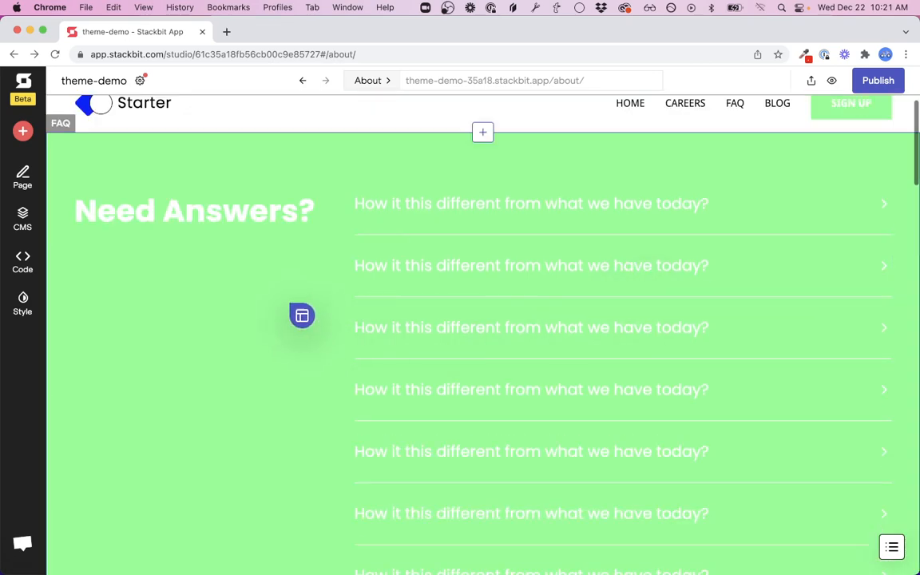
pyautogui.scroll(1, 218, 219)
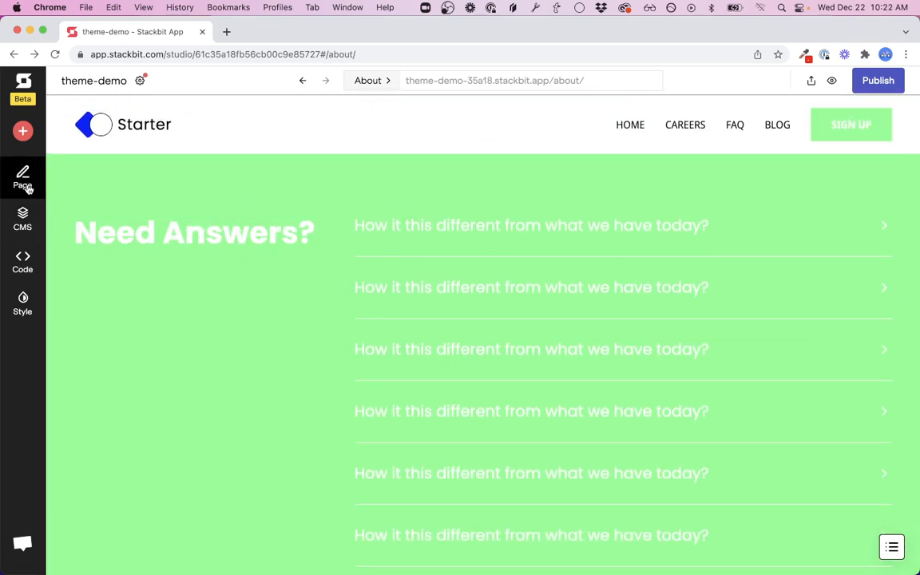
pyautogui.click(630, 126)
pyautogui.click(645, 154)
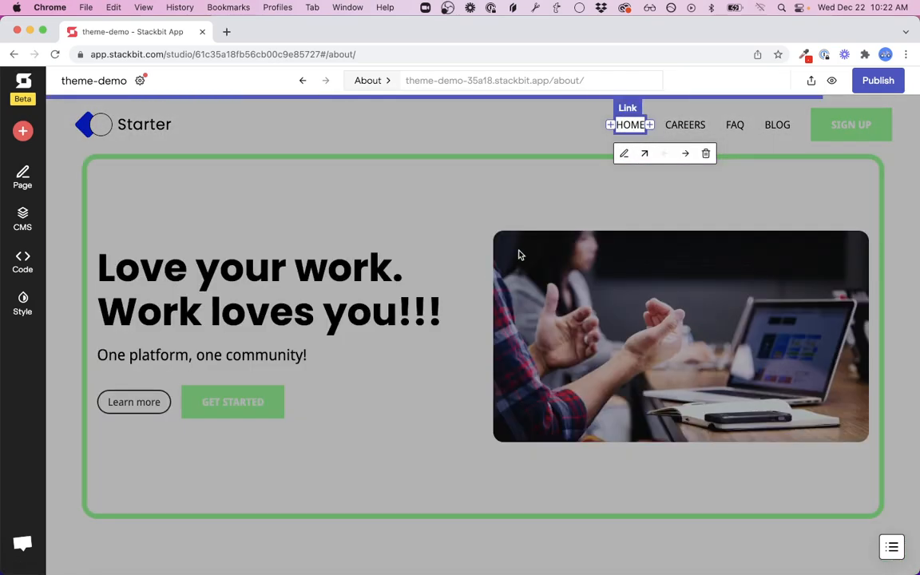
pyautogui.scroll(-10, 464, 479)
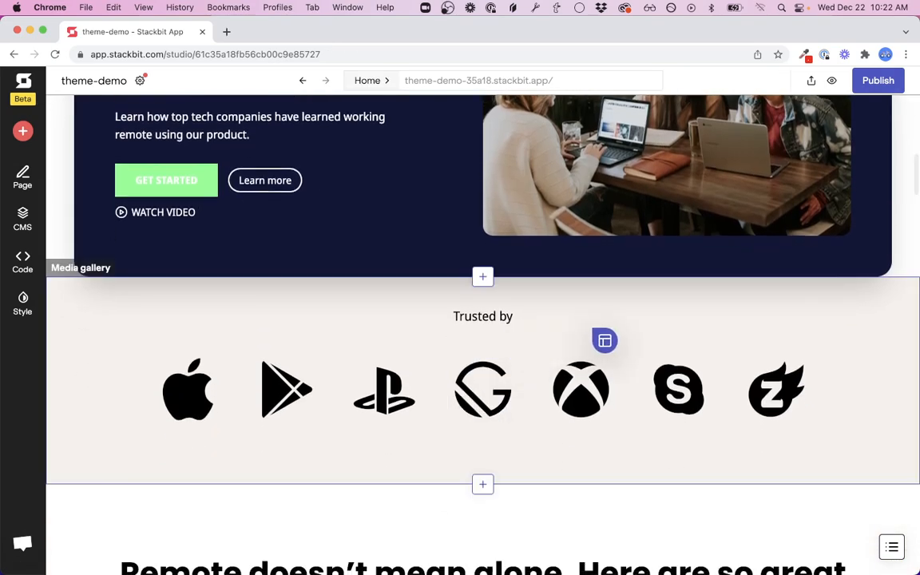
pyautogui.click(581, 328)
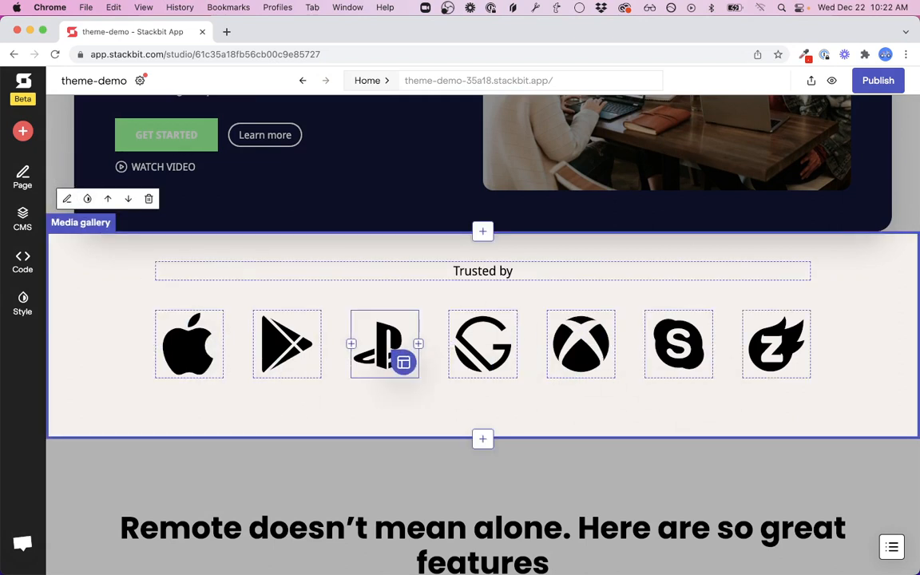
pyautogui.click(508, 368)
pyautogui.click(511, 365)
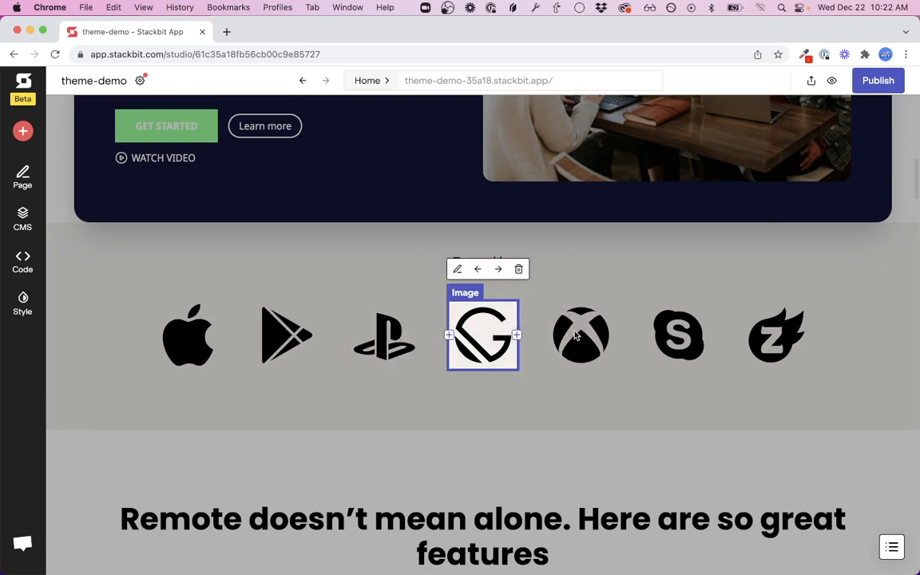
pyautogui.click(777, 336)
pyautogui.click(777, 339)
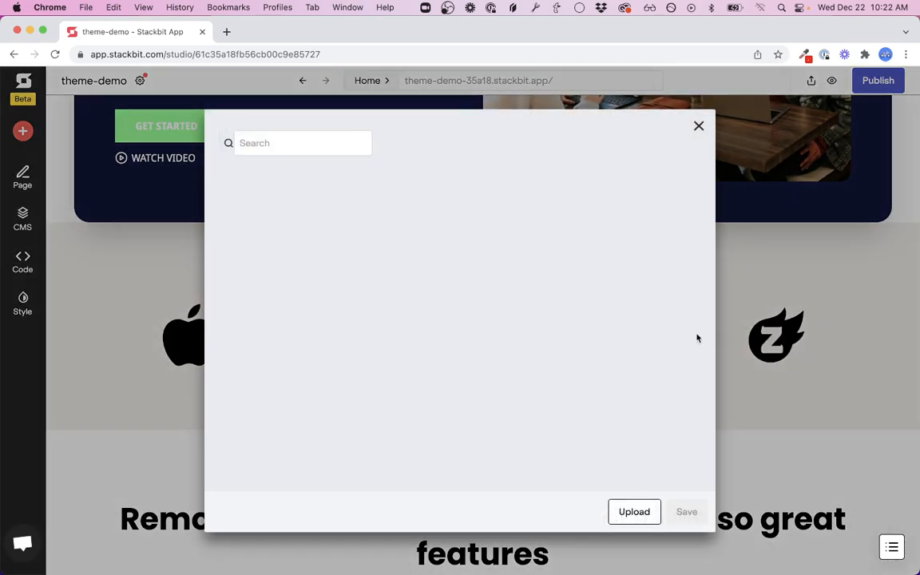
pyautogui.click(699, 117)
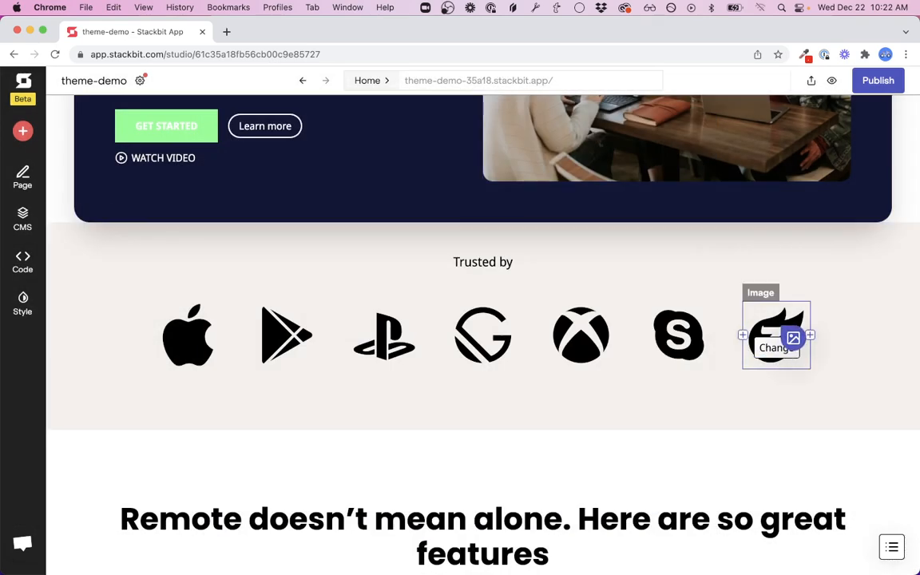
# Step: Remove the last logo, the flaming Z, from the Trusted by media gallery
pyautogui.click(776, 343)
pyautogui.click(813, 268)
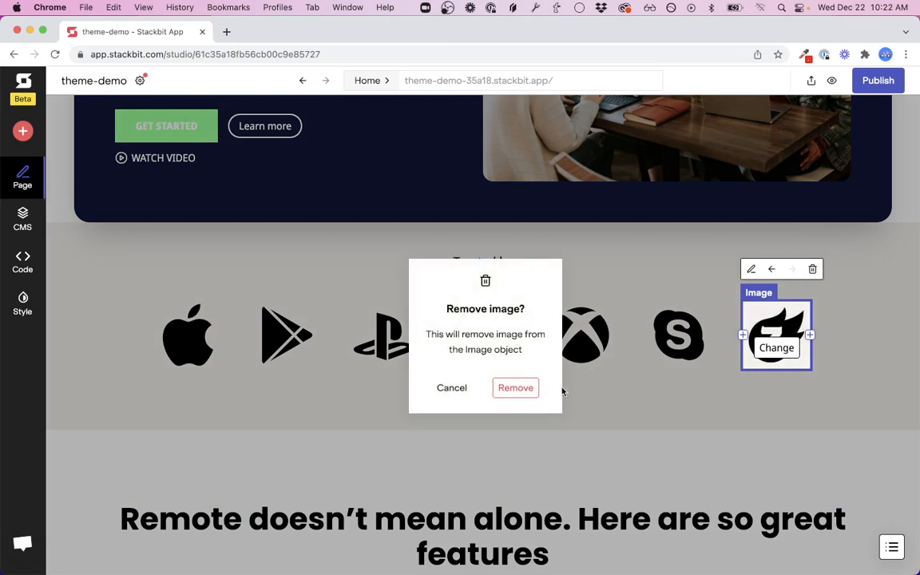
pyautogui.click(516, 386)
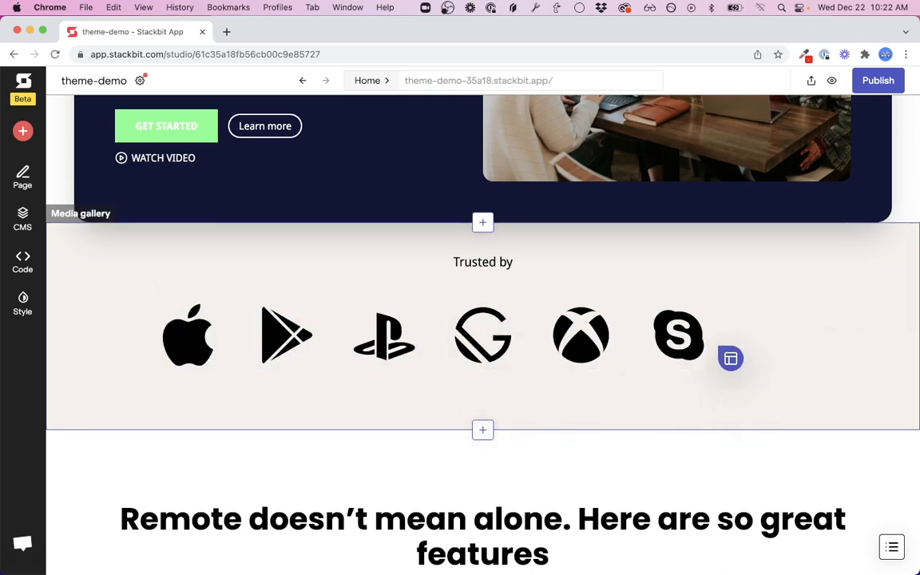
# Step: Remove the Skype logo from the Trusted by media gallery and confirm the removal
pyautogui.click(688, 323)
pyautogui.click(714, 269)
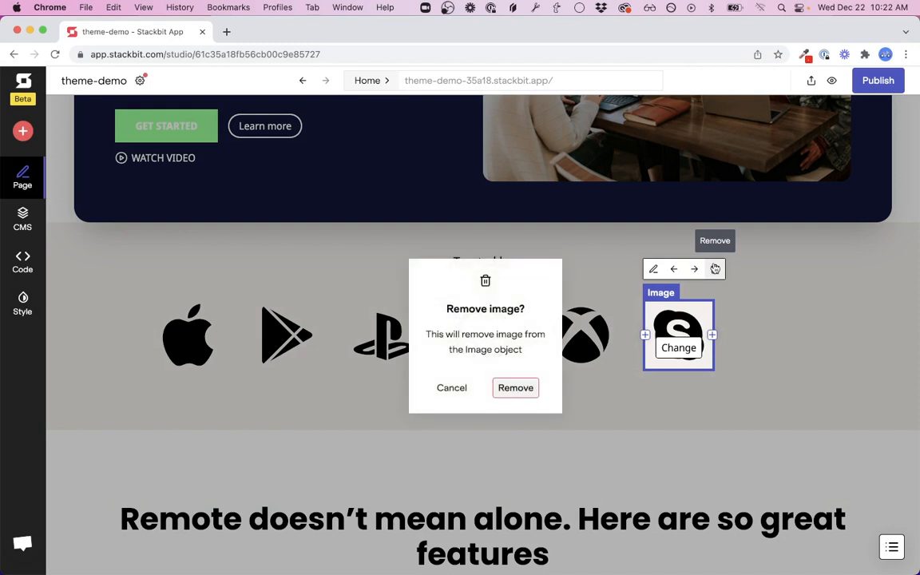
pyautogui.click(517, 389)
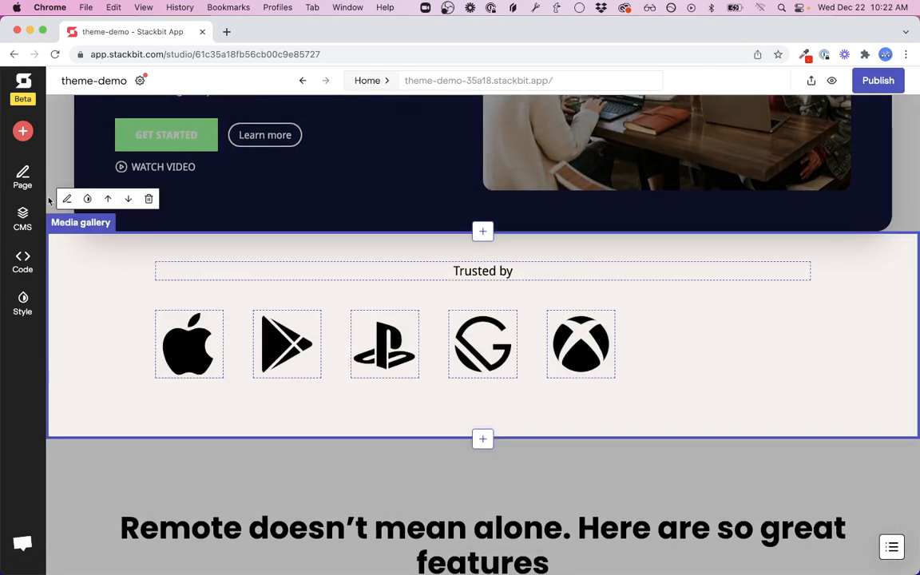
# Step: Set the Trusted by media gallery to 5 images per row and close its settings
pyautogui.click(69, 199)
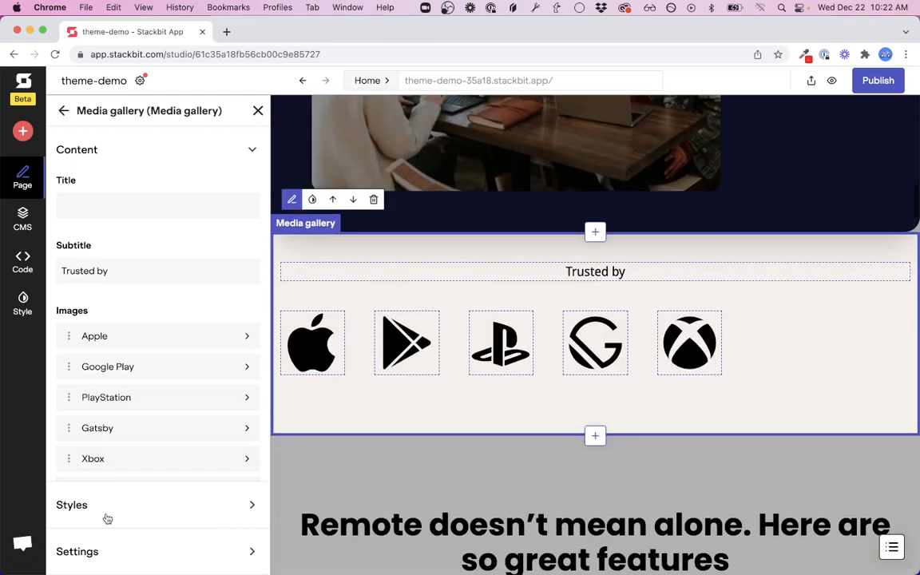
pyautogui.click(105, 505)
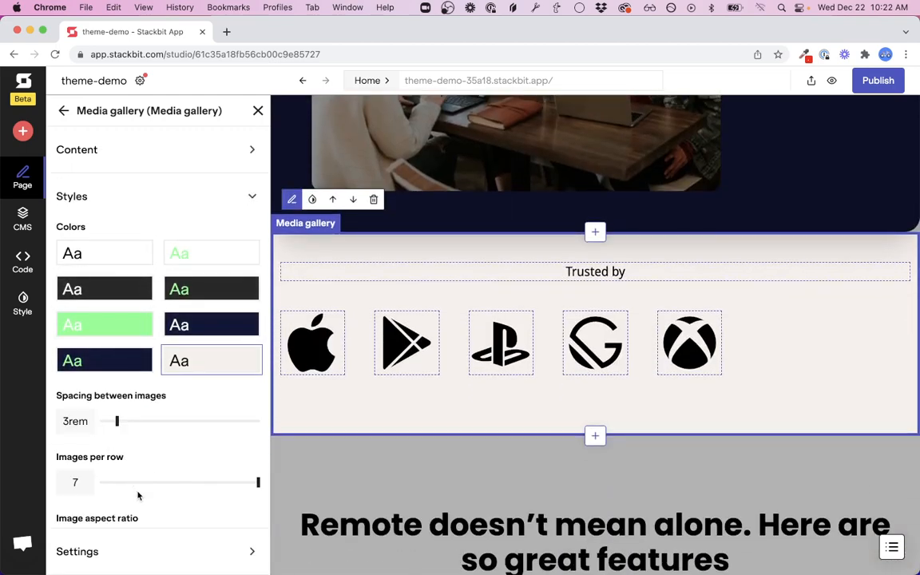
pyautogui.scroll(-3, 138, 496)
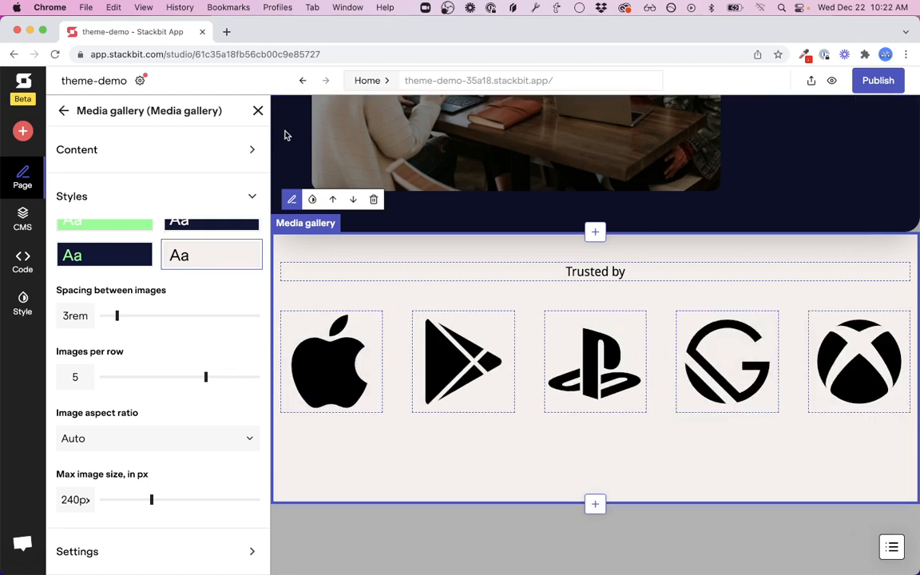
pyautogui.click(255, 111)
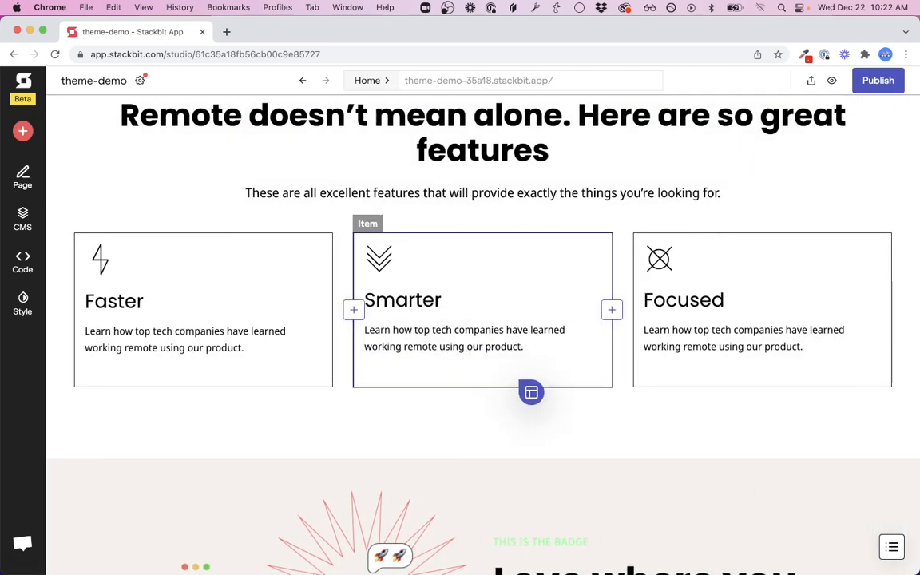
# Step: Set the spacing between images in the Trusted by media gallery to 2rem and close its settings
pyautogui.scroll(10, 479, 319)
pyautogui.scroll(-5, 543, 423)
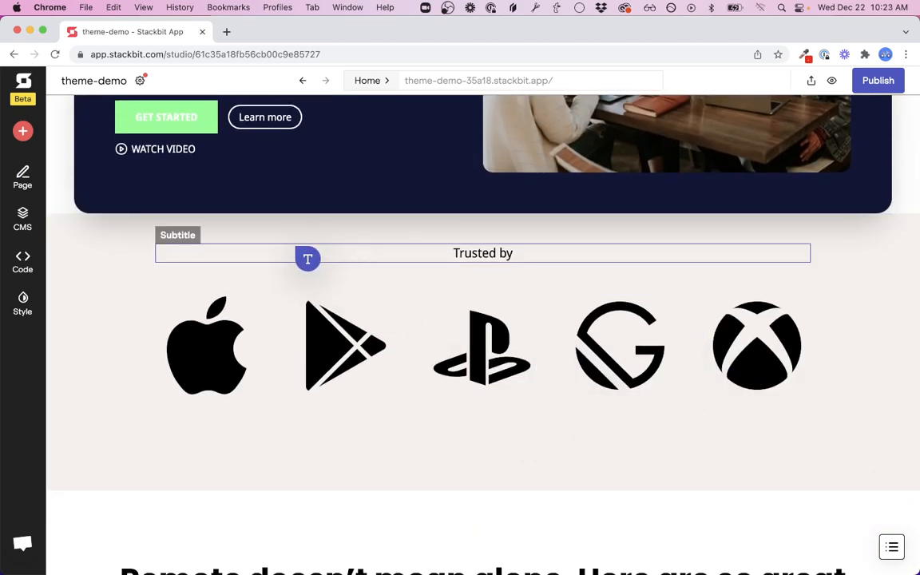
pyautogui.click(119, 199)
pyautogui.click(67, 165)
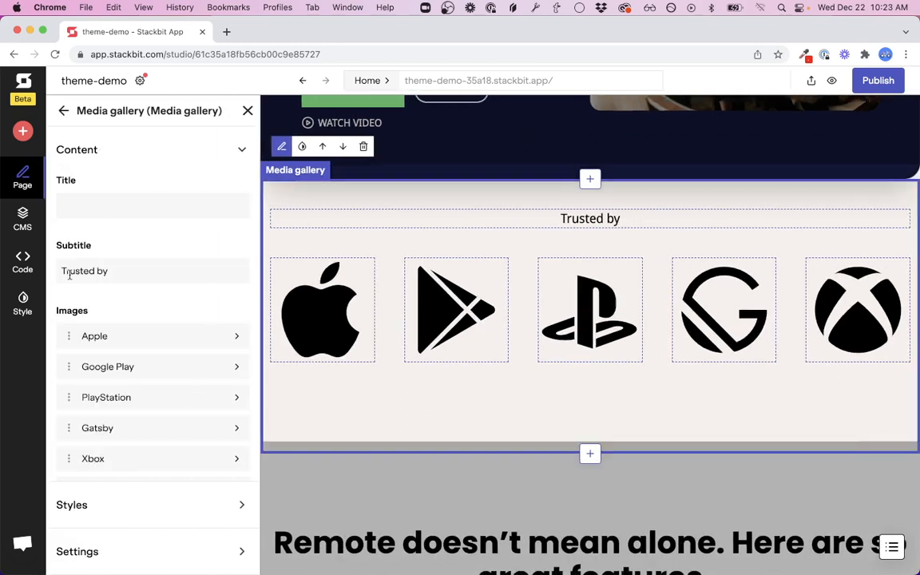
pyautogui.click(79, 507)
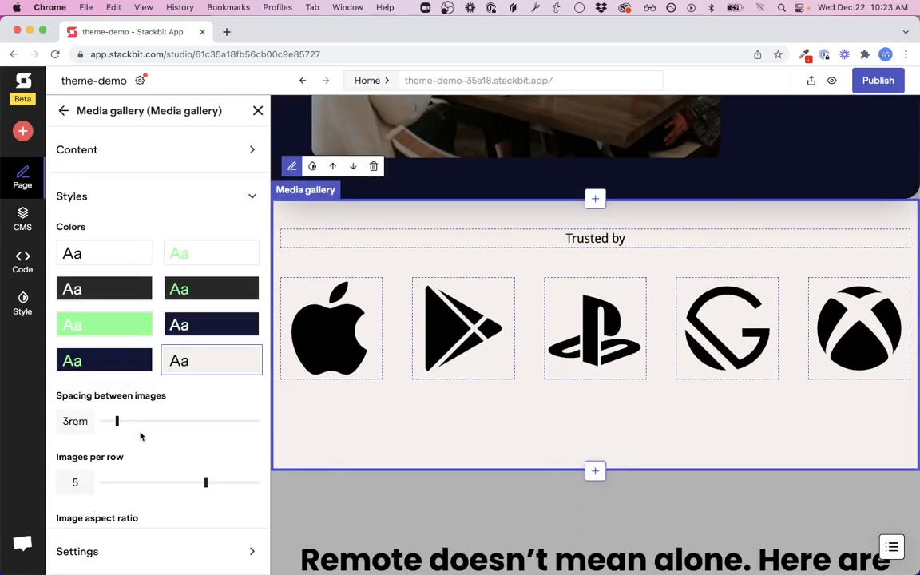
pyautogui.scroll(-3, 191, 456)
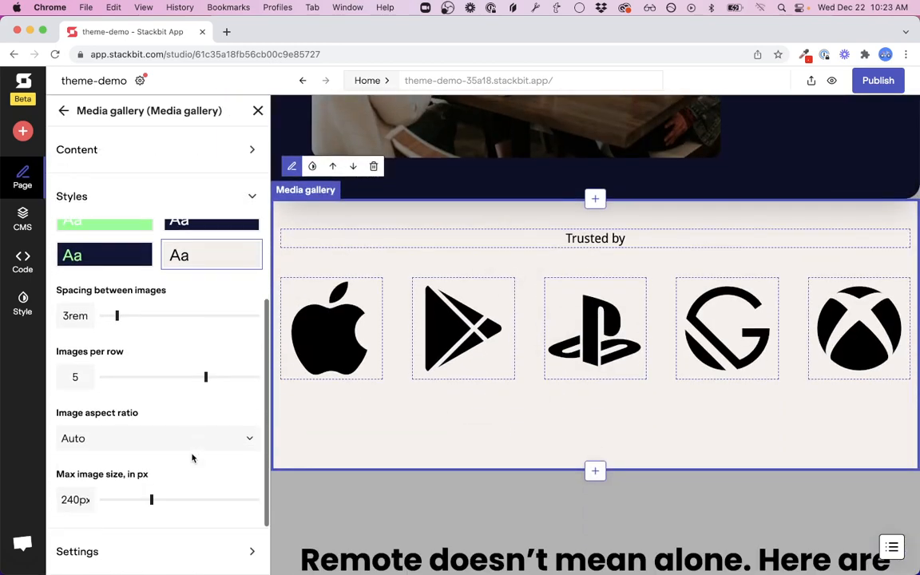
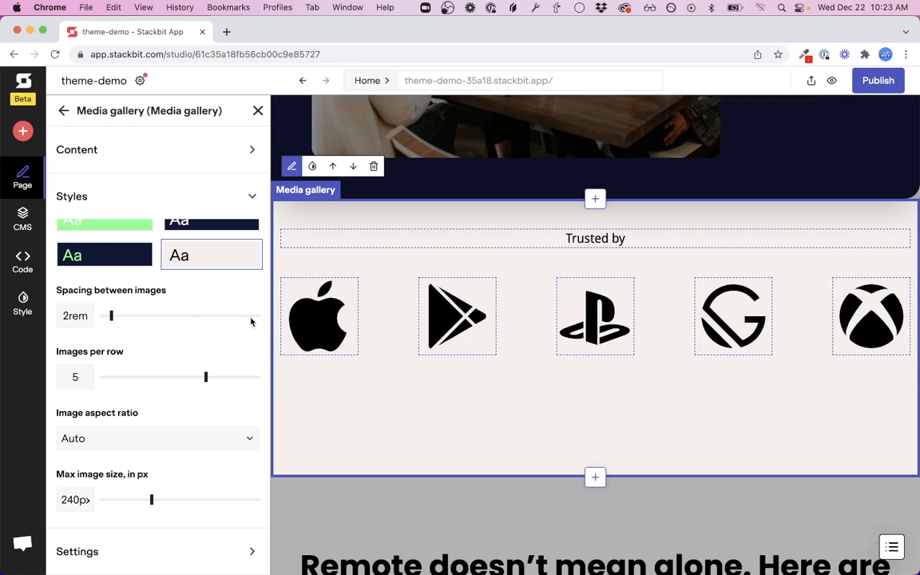
pyautogui.click(258, 112)
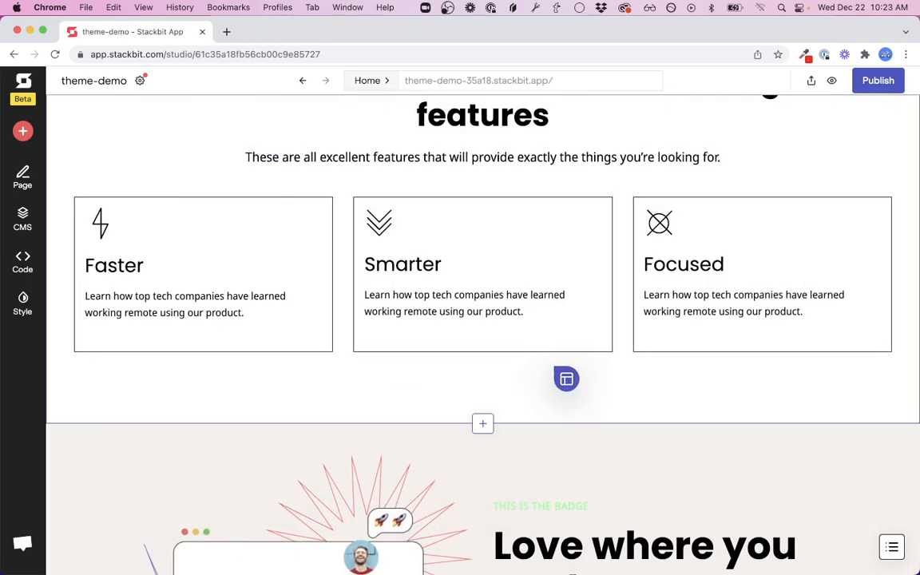
# Step: Look through the rest of the Home page and inspect the content settings of the Get early access contact section
pyautogui.scroll(2, 554, 367)
pyautogui.scroll(-6, 589, 292)
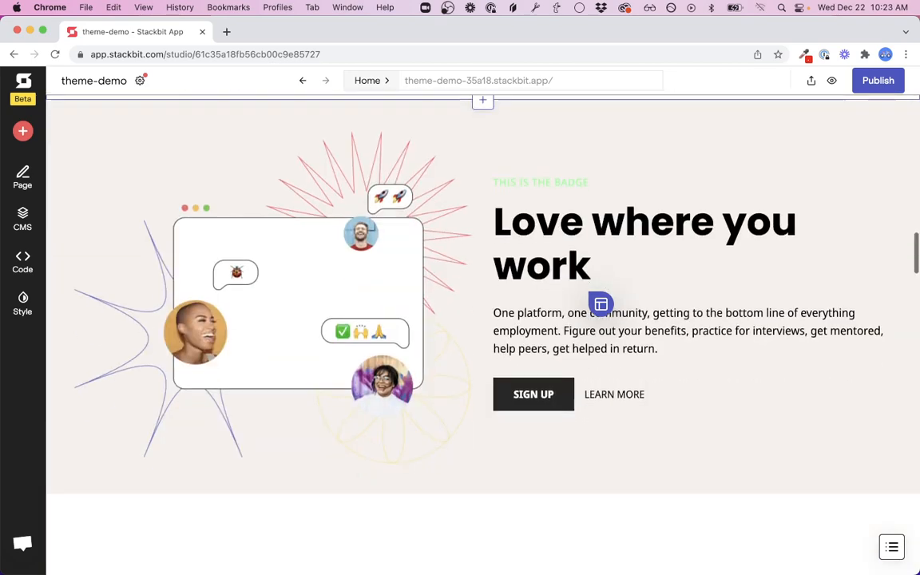
pyautogui.scroll(-15, 591, 297)
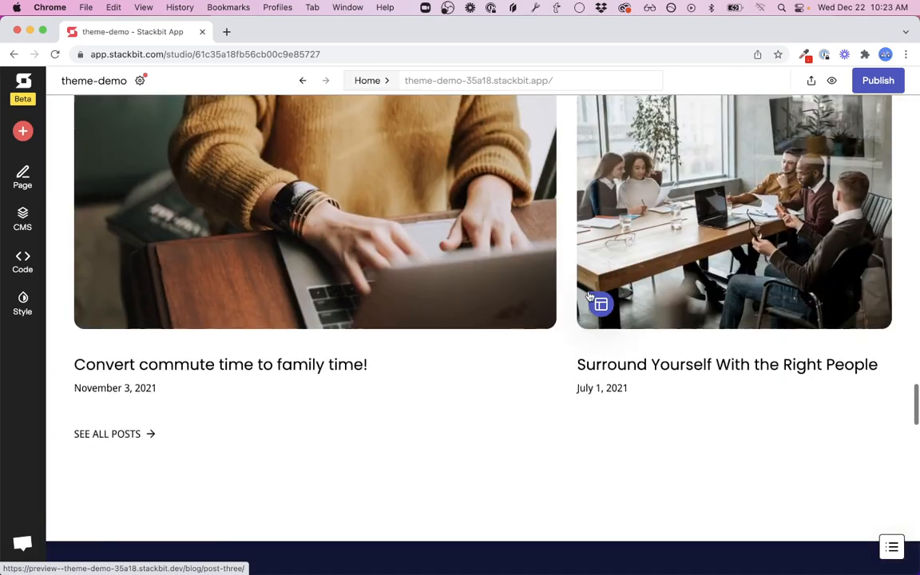
pyautogui.scroll(-15, 591, 297)
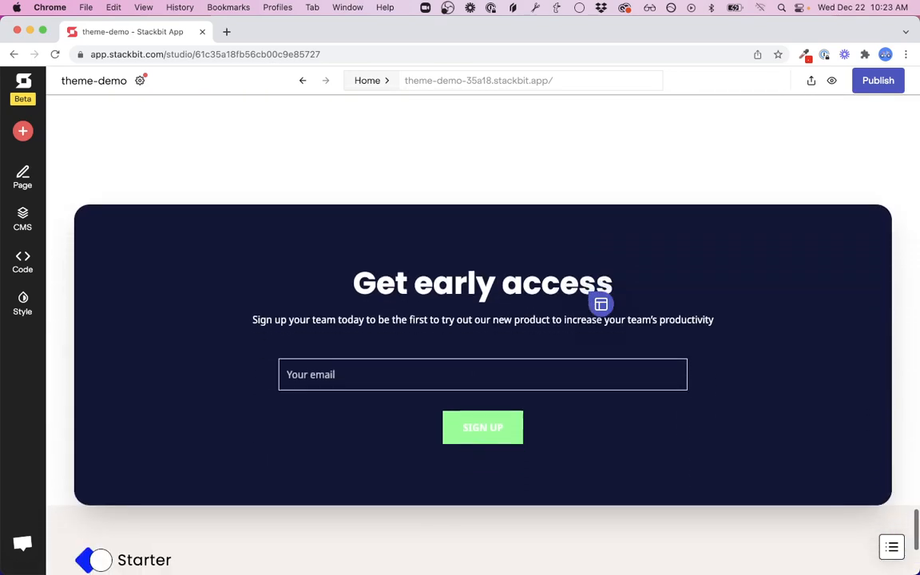
pyautogui.scroll(-1, 570, 342)
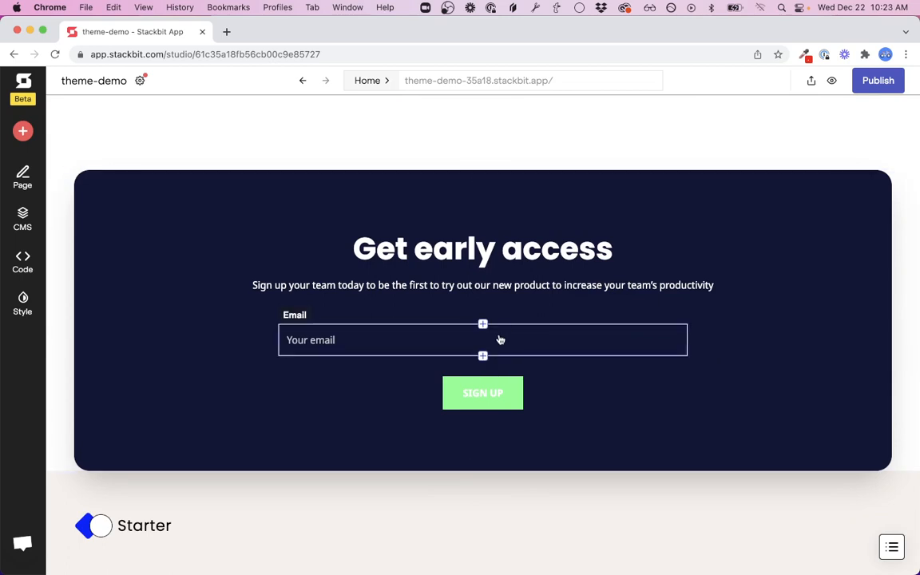
pyautogui.click(627, 214)
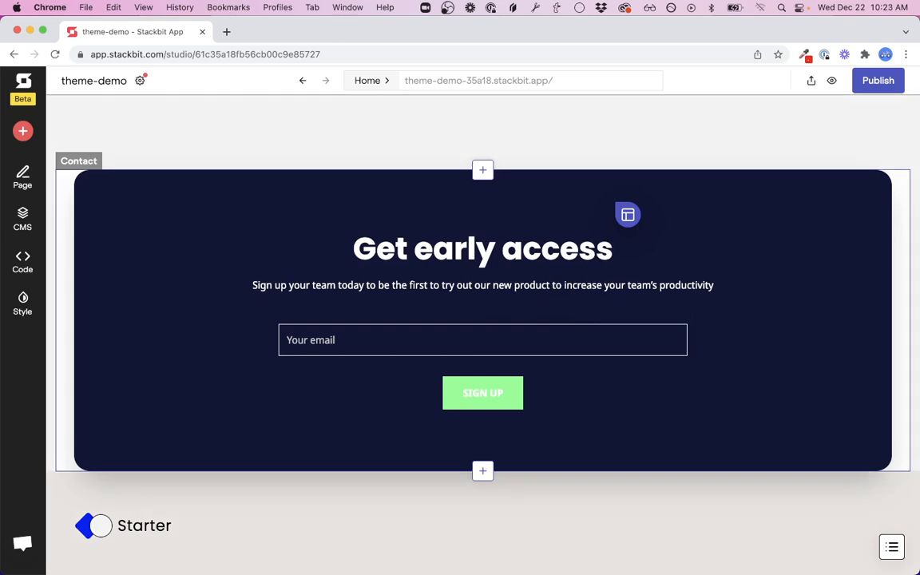
pyautogui.click(64, 152)
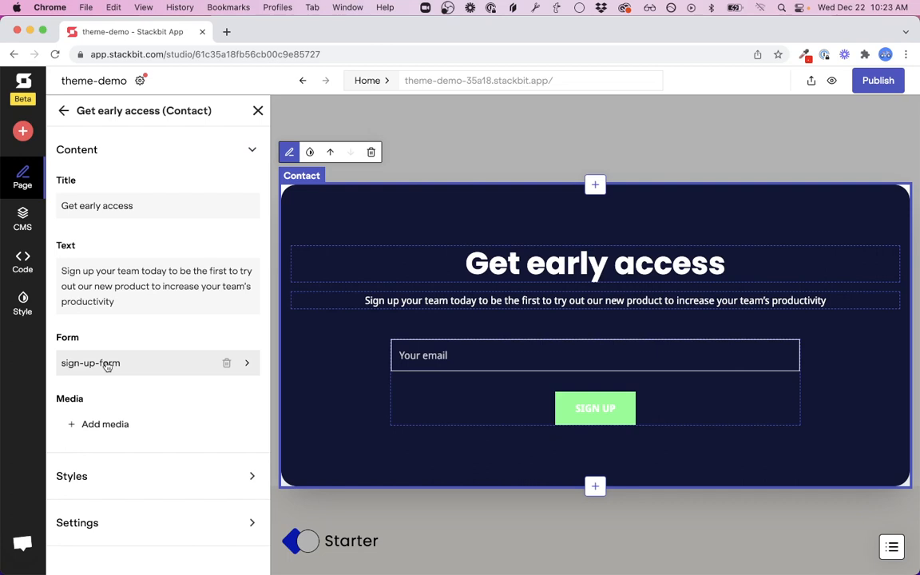
pyautogui.click(257, 111)
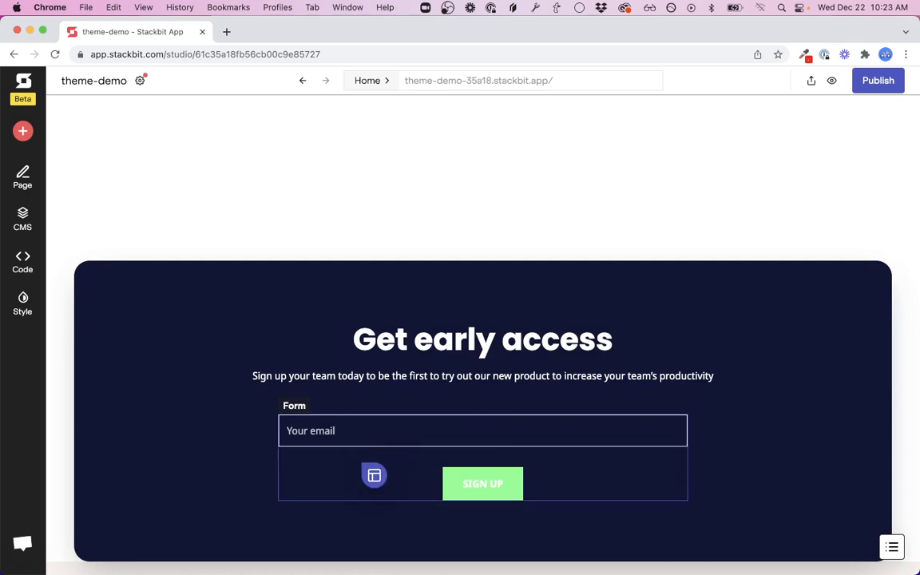
# Step: Add a Textarea field below the email field of the Get early access form
pyautogui.click(358, 471)
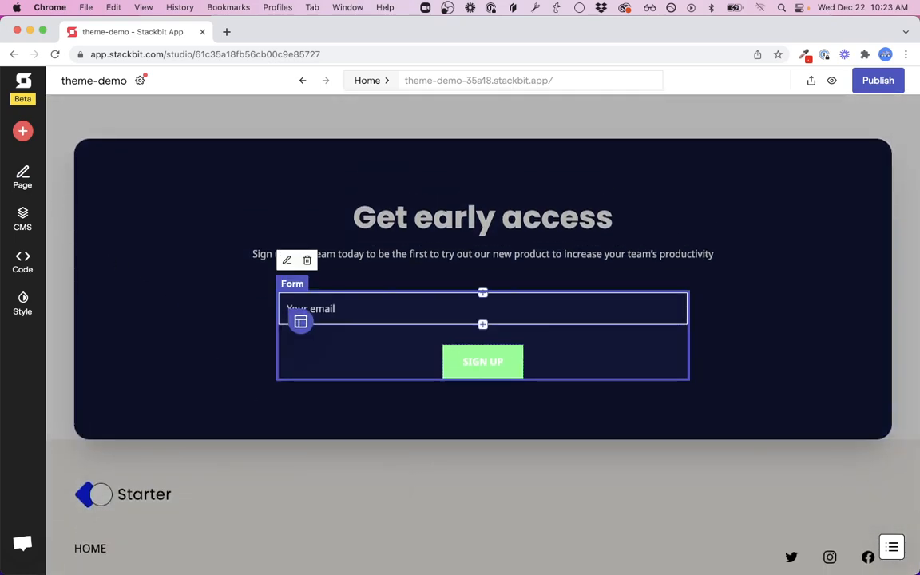
pyautogui.click(286, 260)
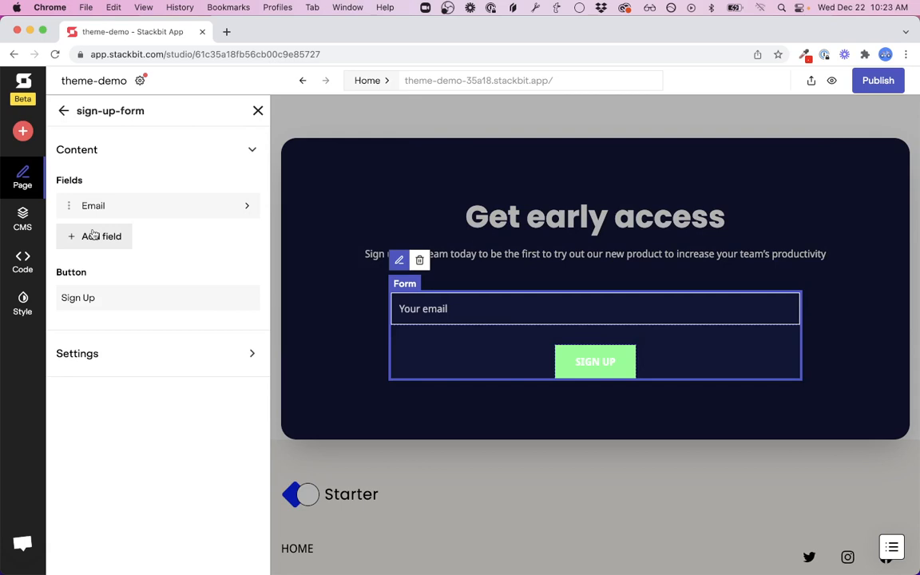
pyautogui.click(552, 274)
pyautogui.click(595, 325)
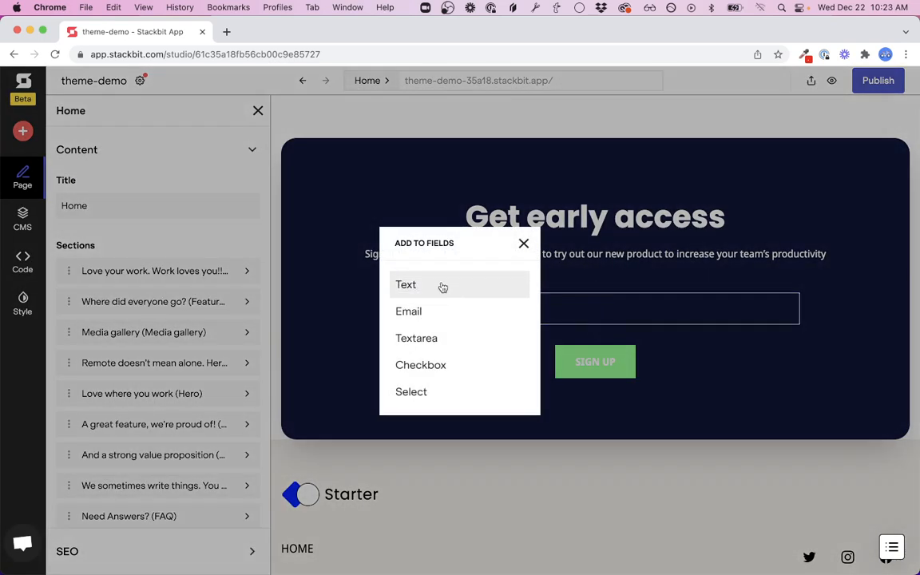
pyautogui.click(438, 344)
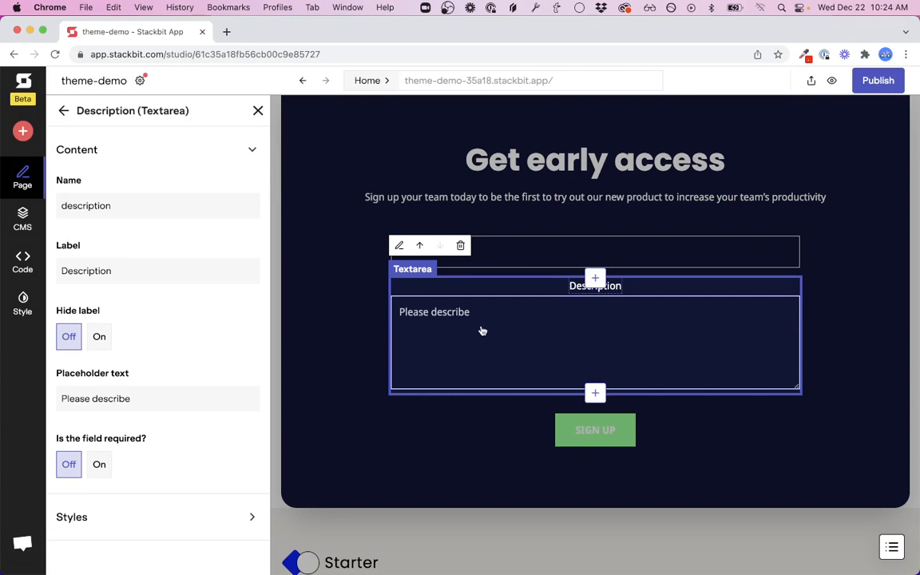
# Step: Set the new textarea's placeholder text to "Your message" and its name to "message"
pyautogui.tripleClick(96, 397)
pyautogui.write('Your mess')
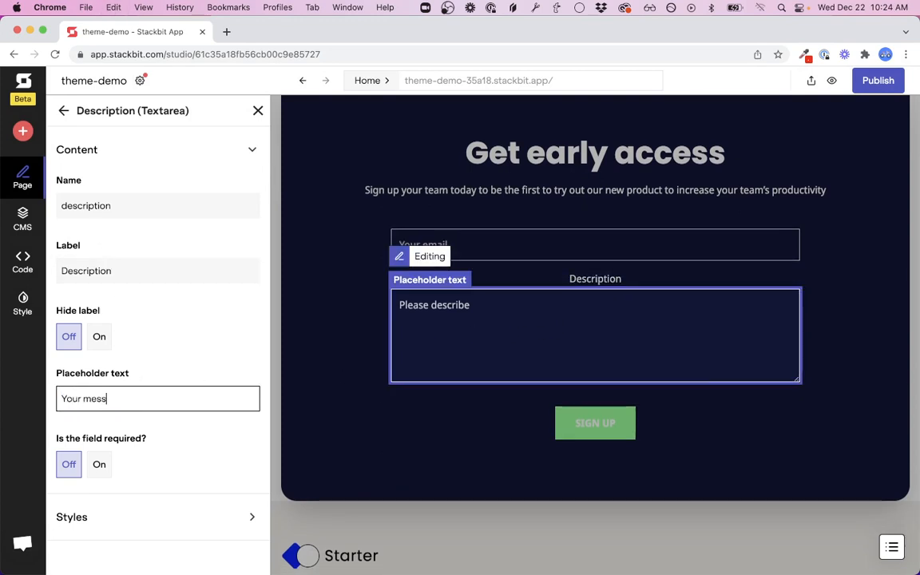
pyautogui.write('age')
pyautogui.doubleClick(120, 205)
pyautogui.write('messag')
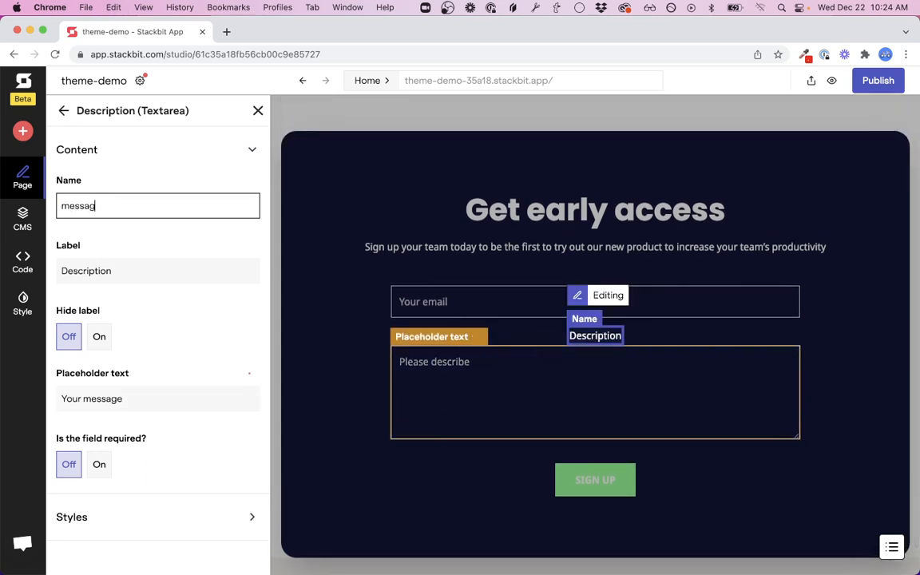
pyautogui.write('e')
# Step: Change the textarea's label to "Message" and turn on Hide label for it
pyautogui.doubleClick(92, 271)
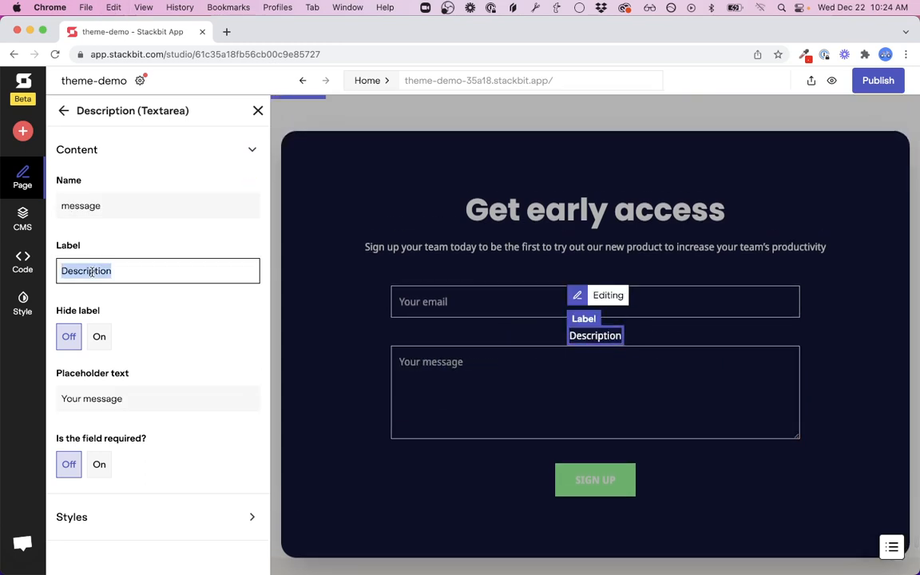
pyautogui.write('You')
pyautogui.write('M')
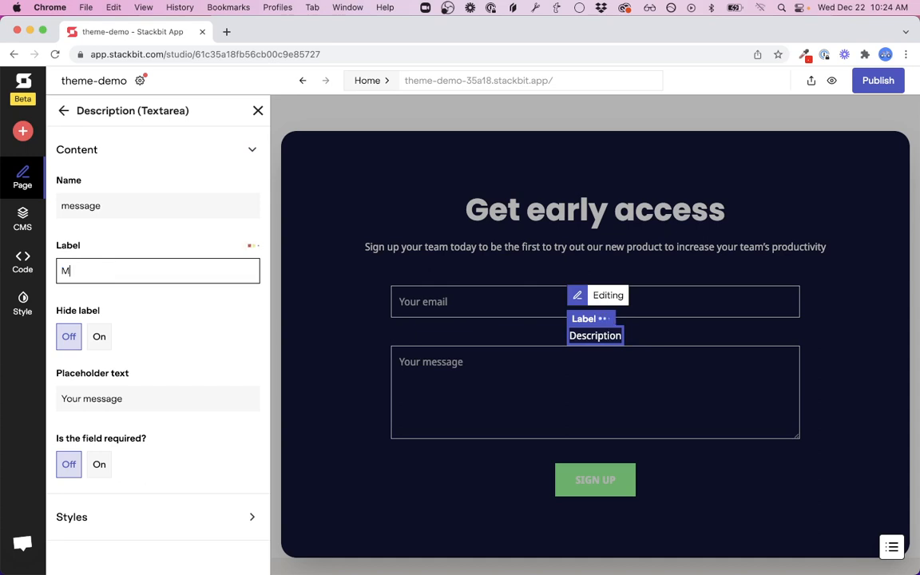
pyautogui.write('essage')
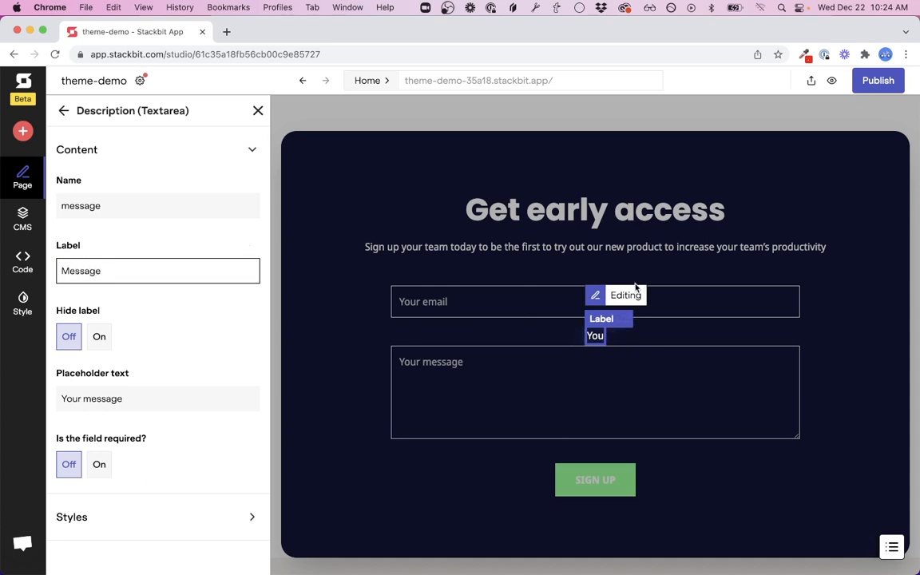
pyautogui.click(744, 254)
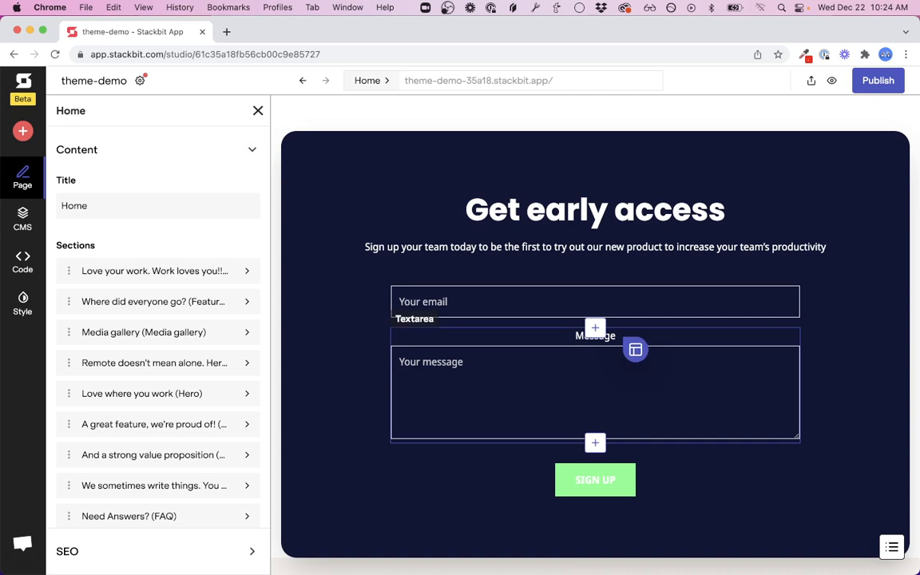
pyautogui.click(591, 351)
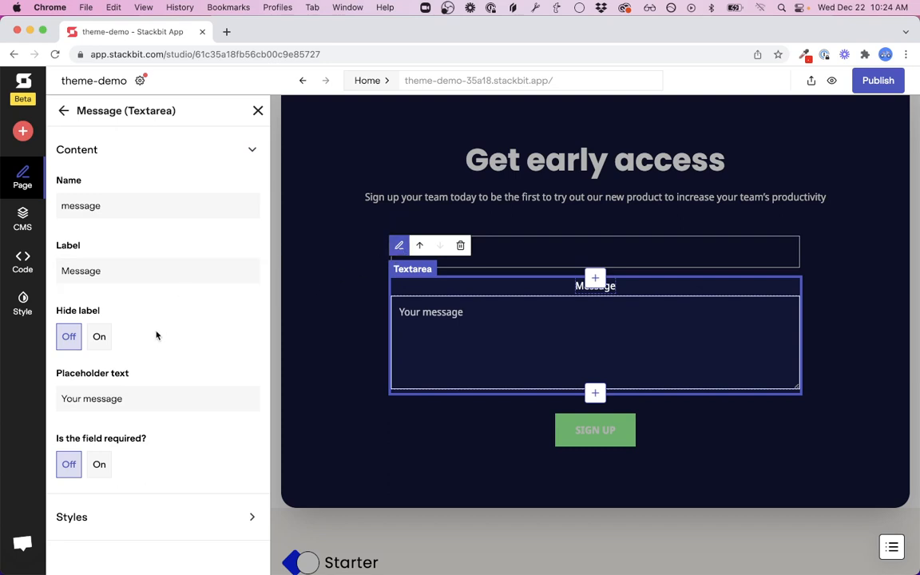
pyautogui.click(96, 335)
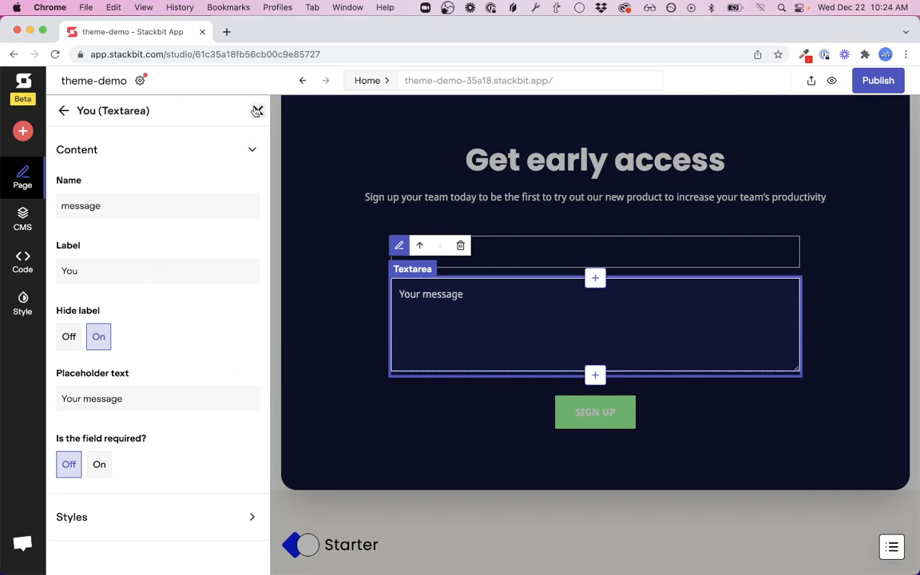
# Step: Add a Select field to the sign-up form and turn on Hide label for it
pyautogui.click(64, 111)
pyautogui.click(98, 268)
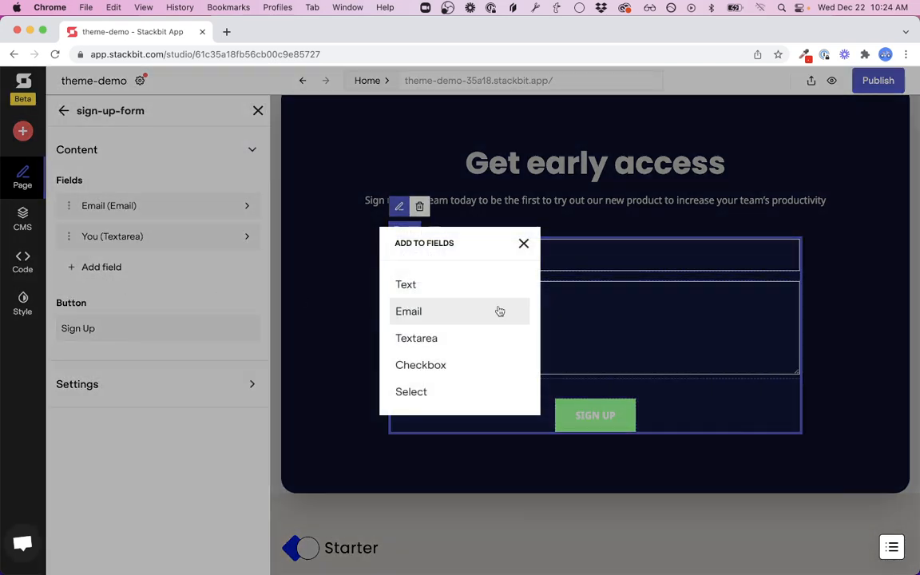
pyautogui.click(436, 392)
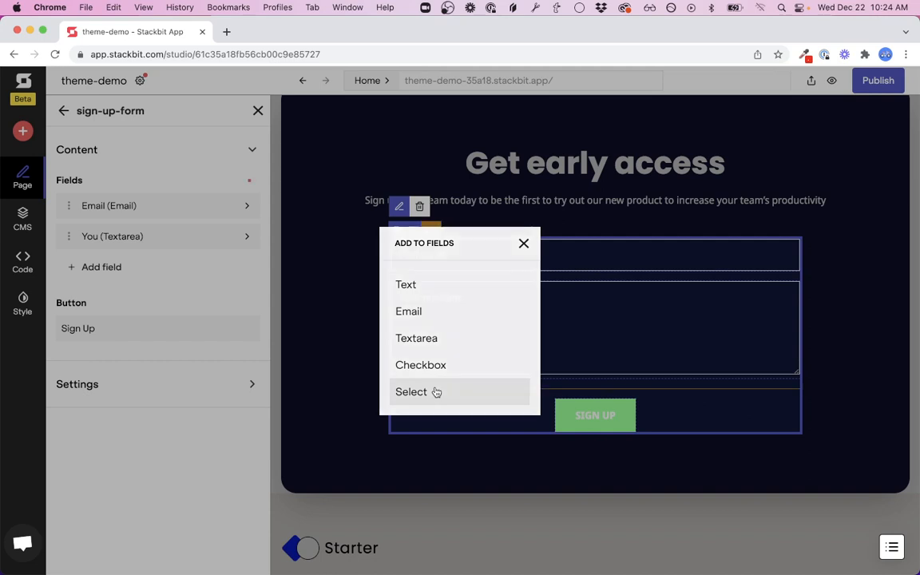
pyautogui.click(128, 267)
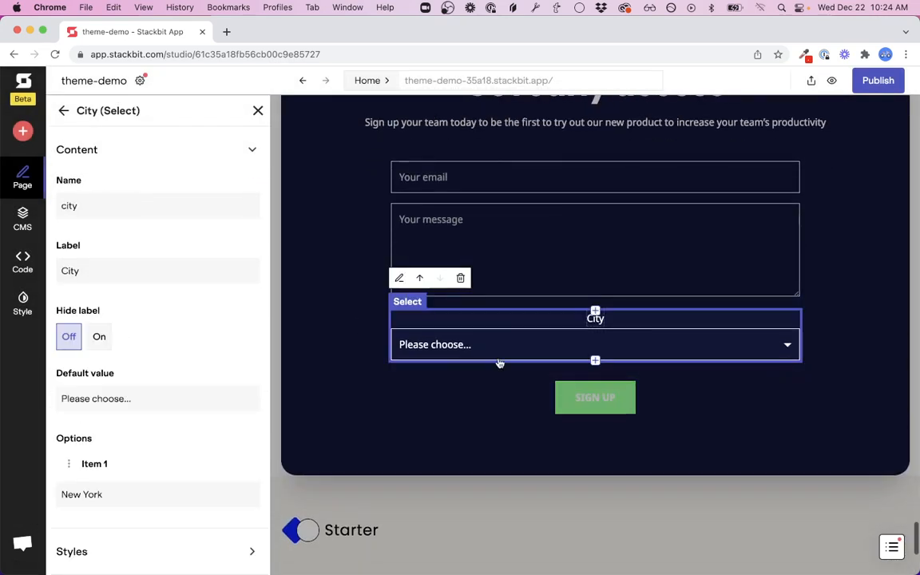
pyautogui.click(98, 337)
pyautogui.scroll(-3, 164, 355)
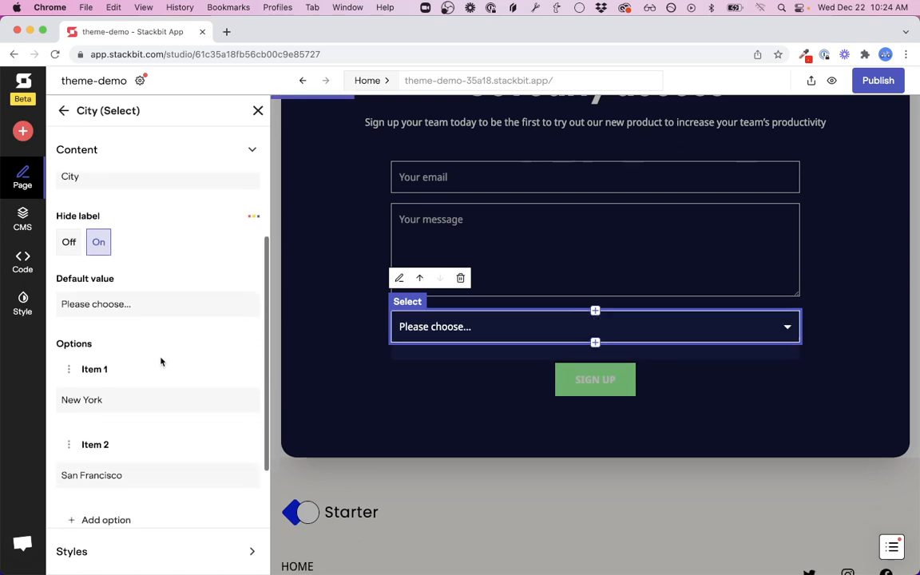
# Step: Add a third option, "Chicago", to the City select field of the sign-up form
pyautogui.scroll(-2, 123, 452)
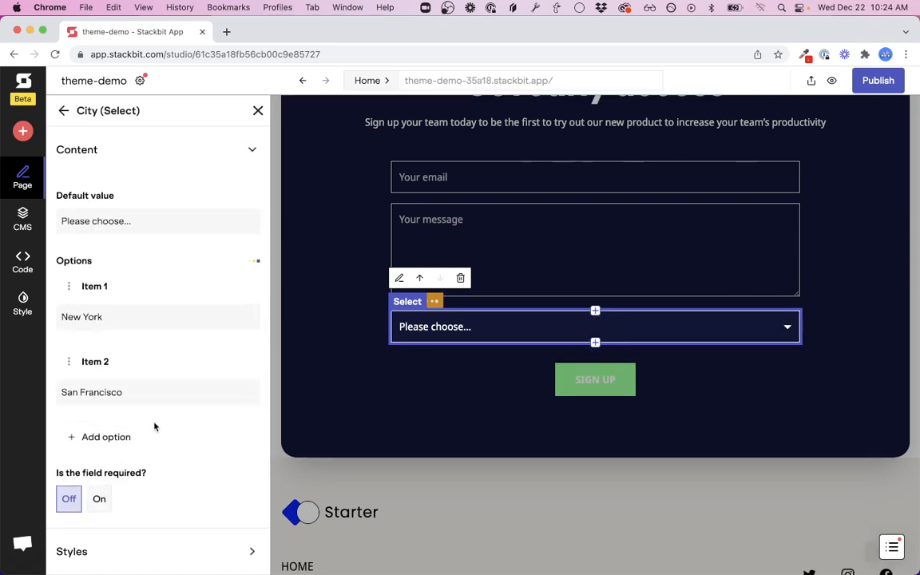
pyautogui.click(107, 437)
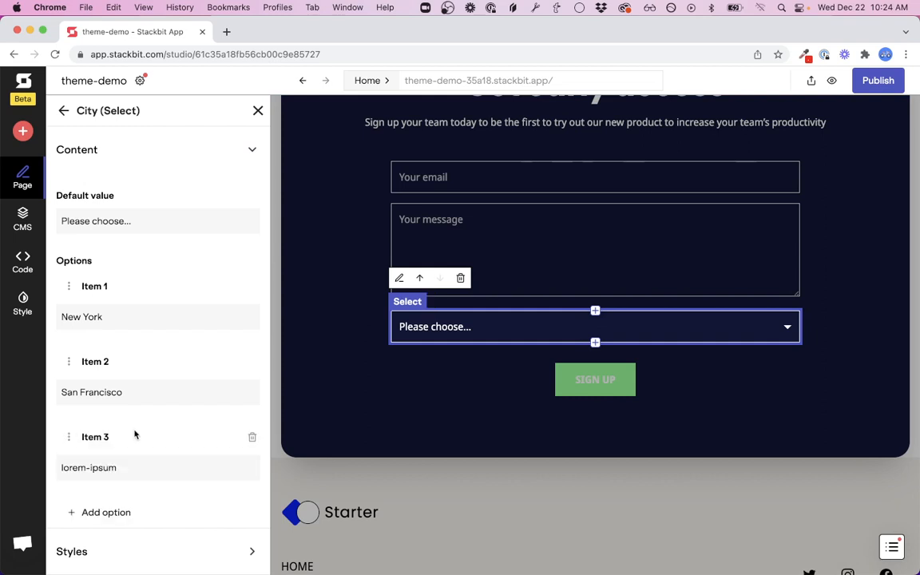
pyautogui.click(97, 469)
pyautogui.tripleClick(97, 468)
pyautogui.write('Chicago')
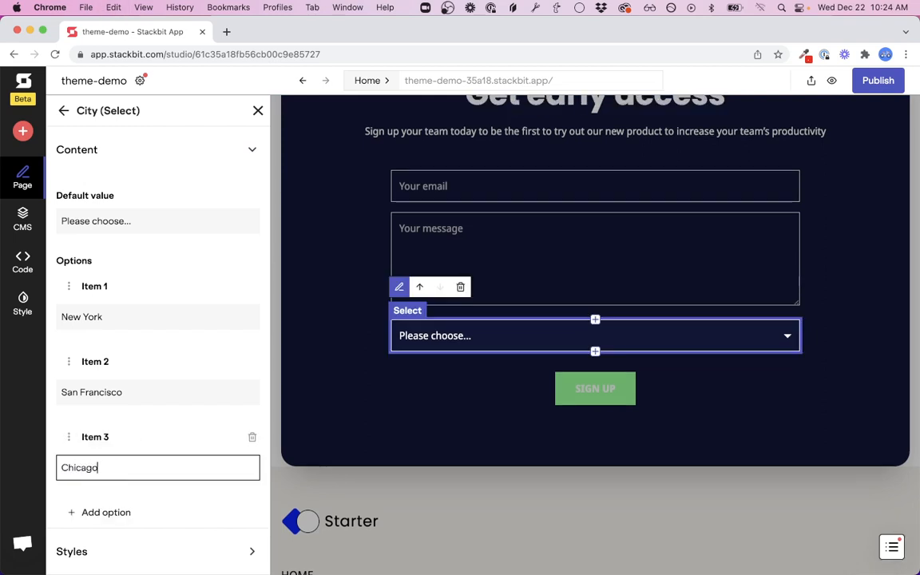
pyautogui.click(173, 415)
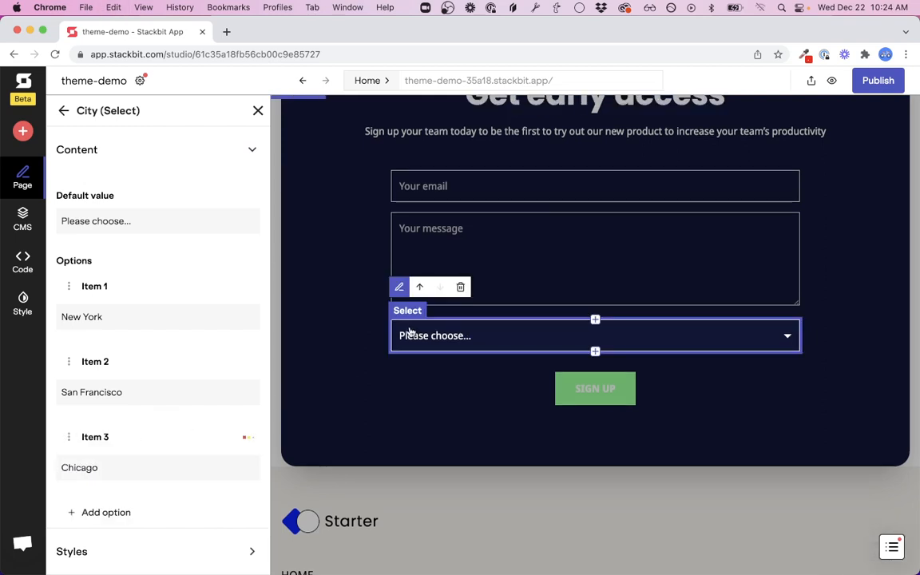
# Step: Set the City select field's default value to "Select a city" and close the form settings
pyautogui.click(119, 222)
pyautogui.tripleClick(120, 223)
pyautogui.write('Citi')
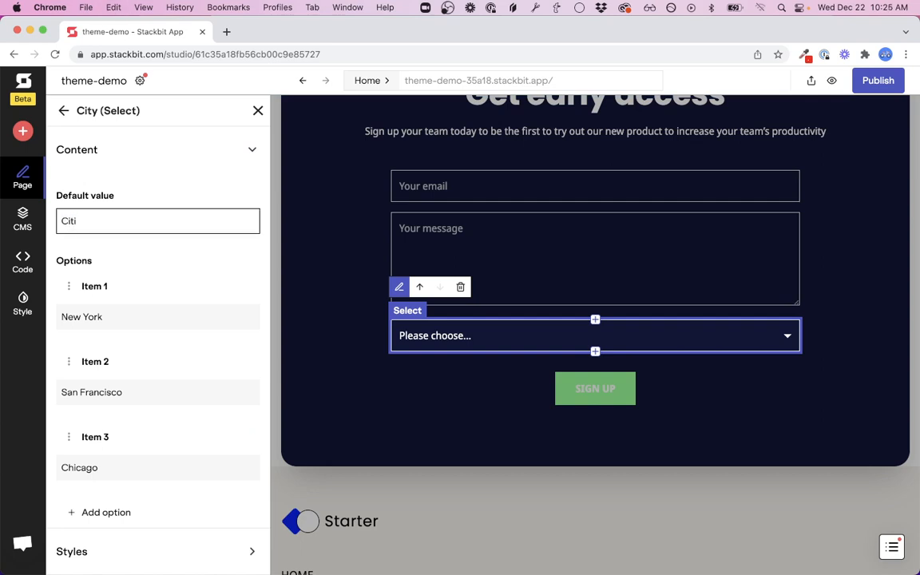
pyautogui.press('super+z')
pyautogui.scroll(4, 145, 224)
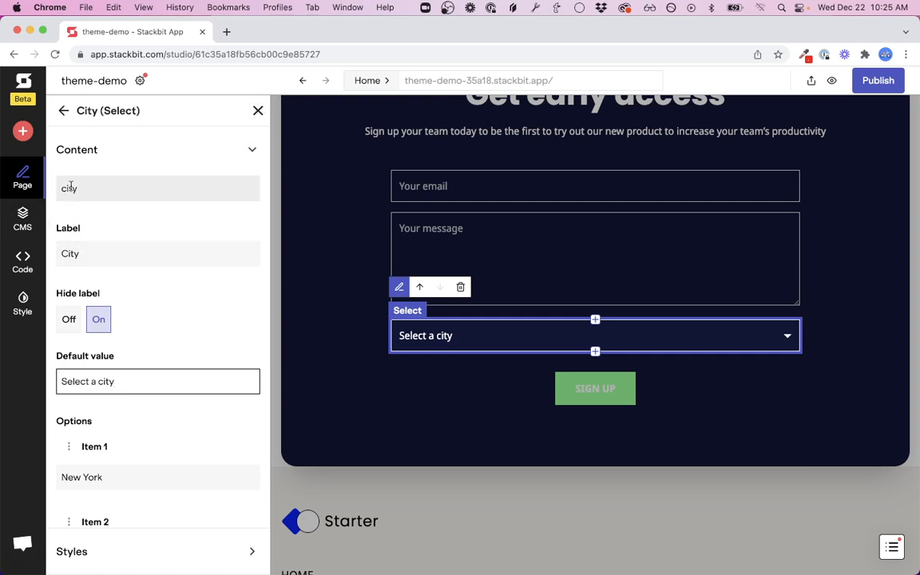
pyautogui.scroll(1, 88, 188)
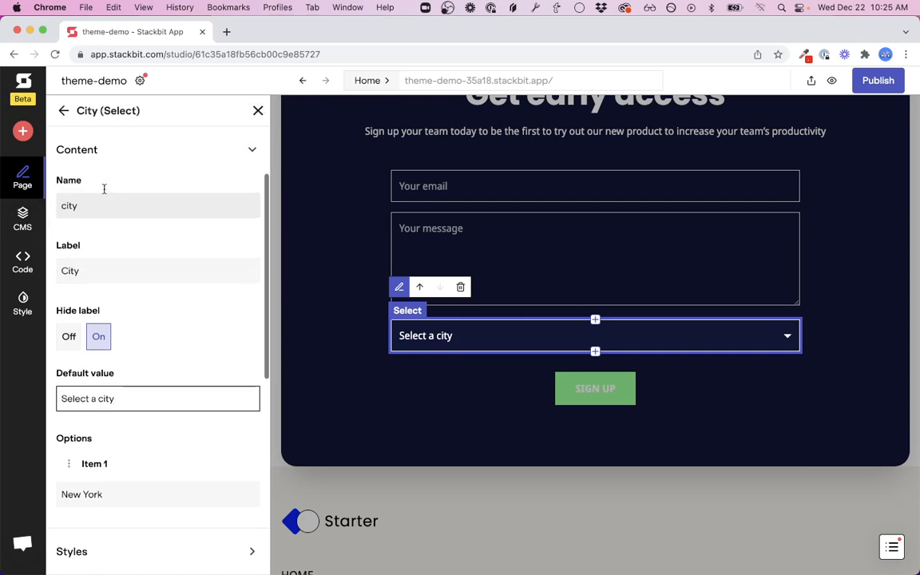
pyautogui.click(63, 110)
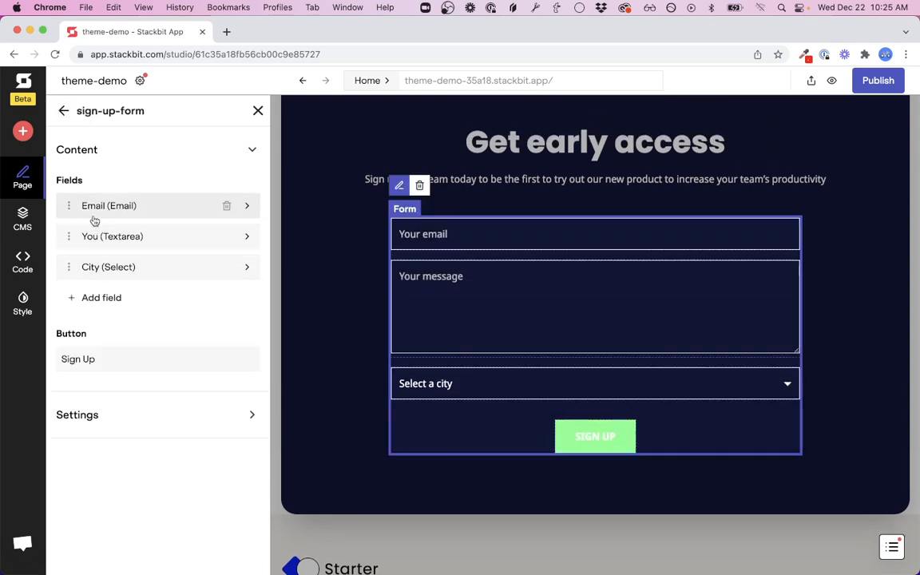
pyautogui.click(257, 111)
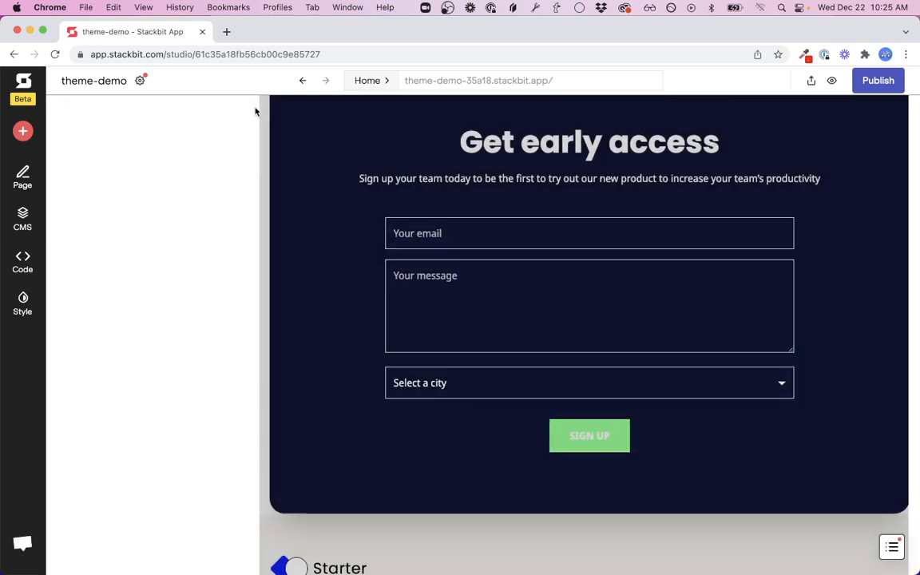
# Step: Preview the page and check the options offered by the sign-up form's city dropdown
pyautogui.click(832, 82)
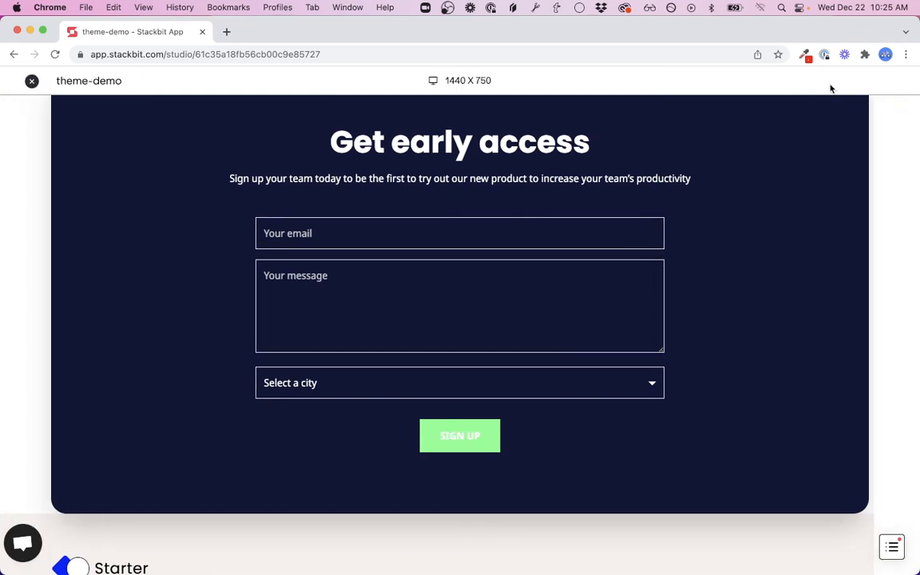
pyautogui.click(32, 82)
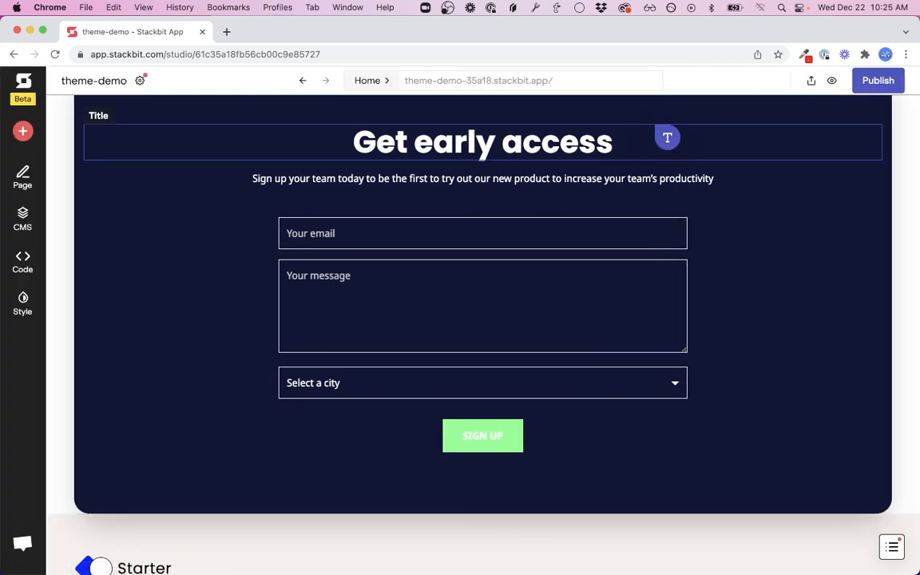
pyautogui.click(832, 81)
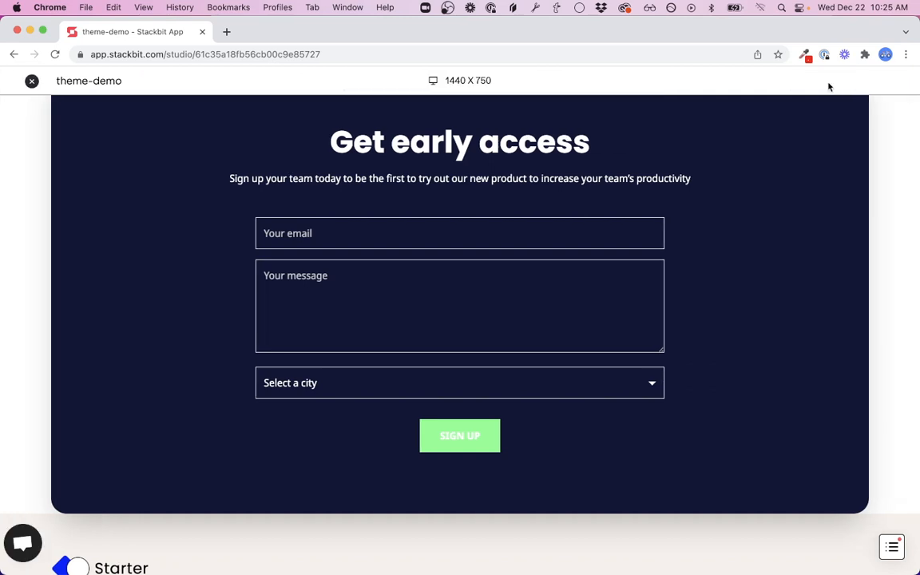
pyautogui.click(651, 383)
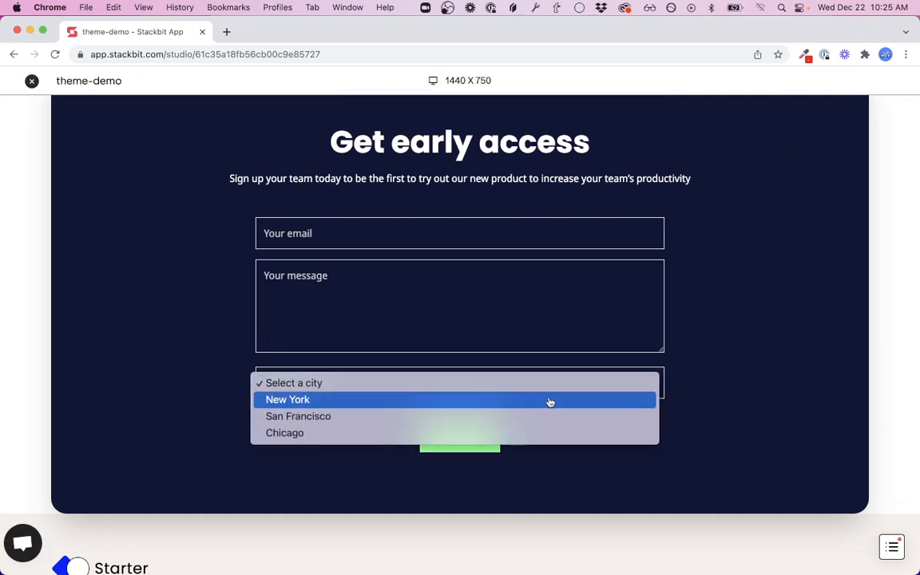
pyautogui.click(743, 313)
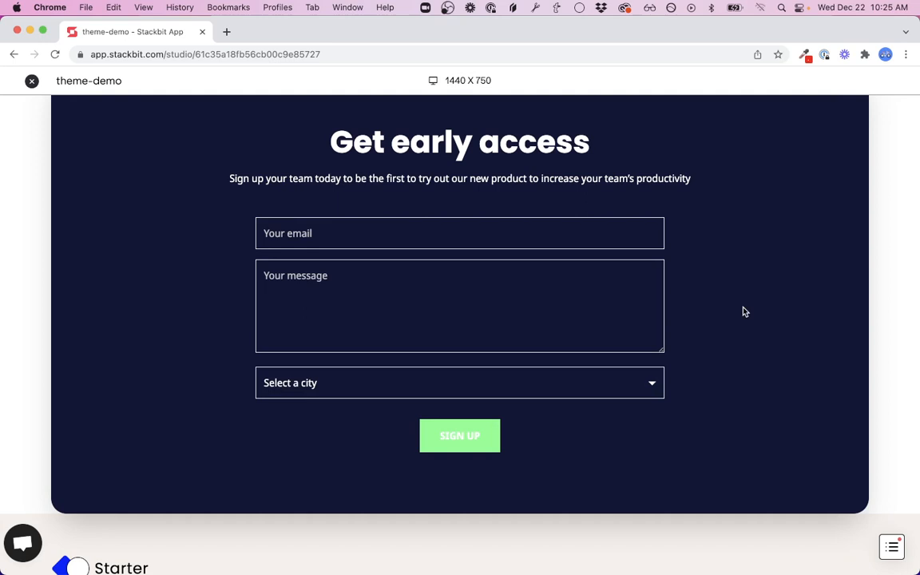
pyautogui.click(31, 81)
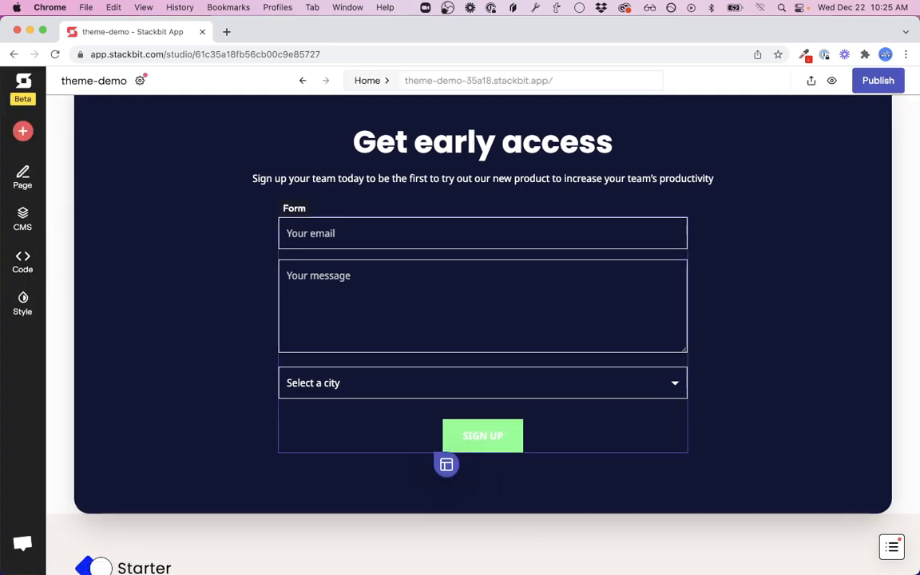
# Step: Change the sign-up form's button text to "Send message" and close the form settings
pyautogui.scroll(-3, 492, 444)
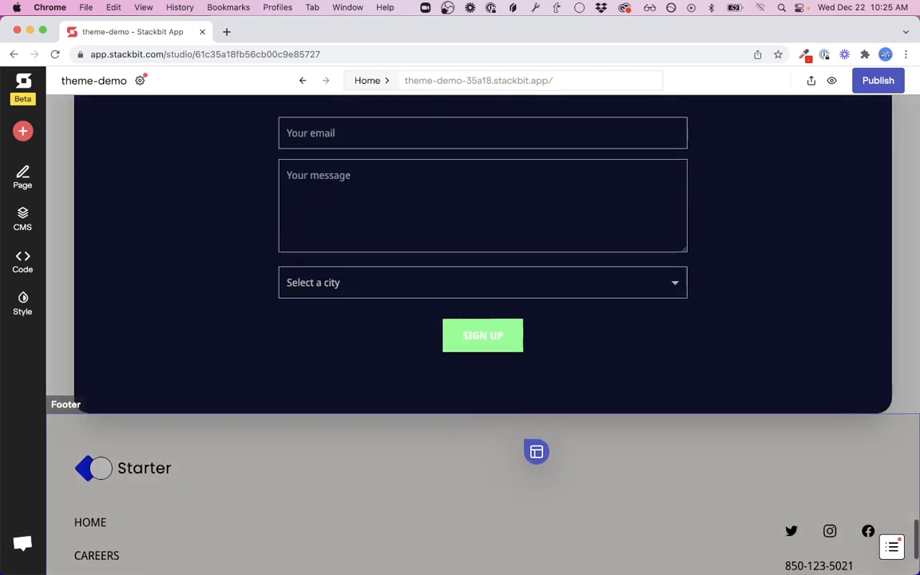
pyautogui.click(488, 334)
pyautogui.click(451, 287)
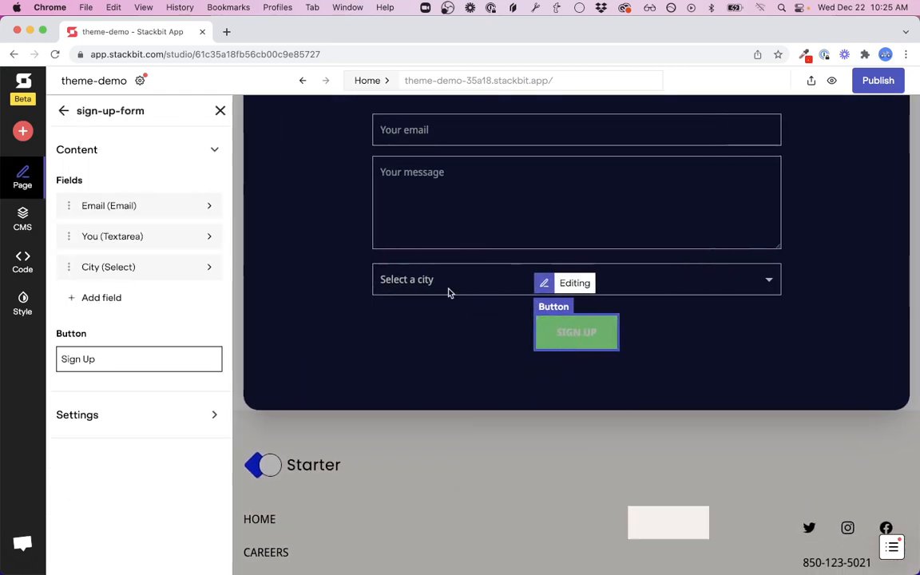
pyautogui.click(87, 361)
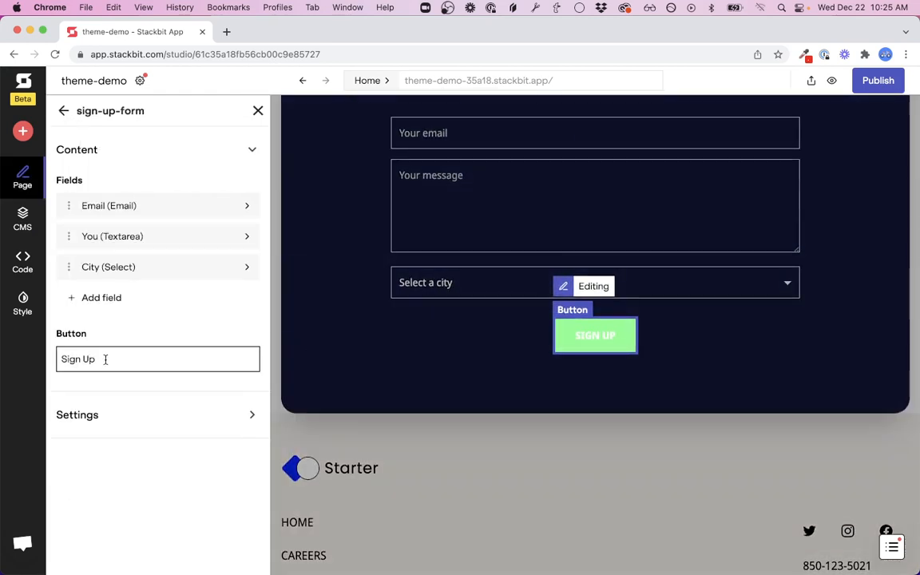
pyautogui.press('super+a')
pyautogui.write('Sen')
pyautogui.click(258, 109)
pyautogui.scroll(3, 822, 118)
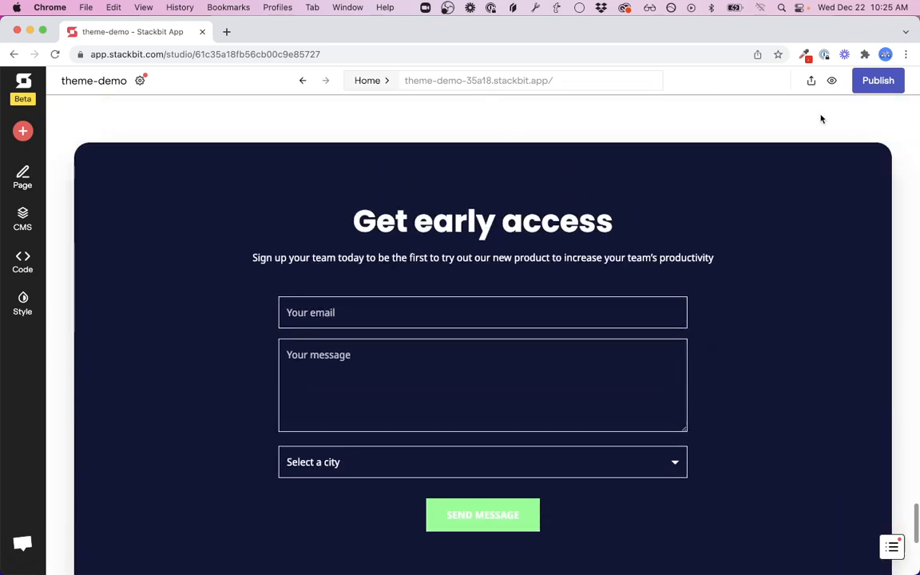
# Step: Preview the Get early access form at the Small mobile, Tablet and Actual screen sizes, and return to editing
pyautogui.click(834, 83)
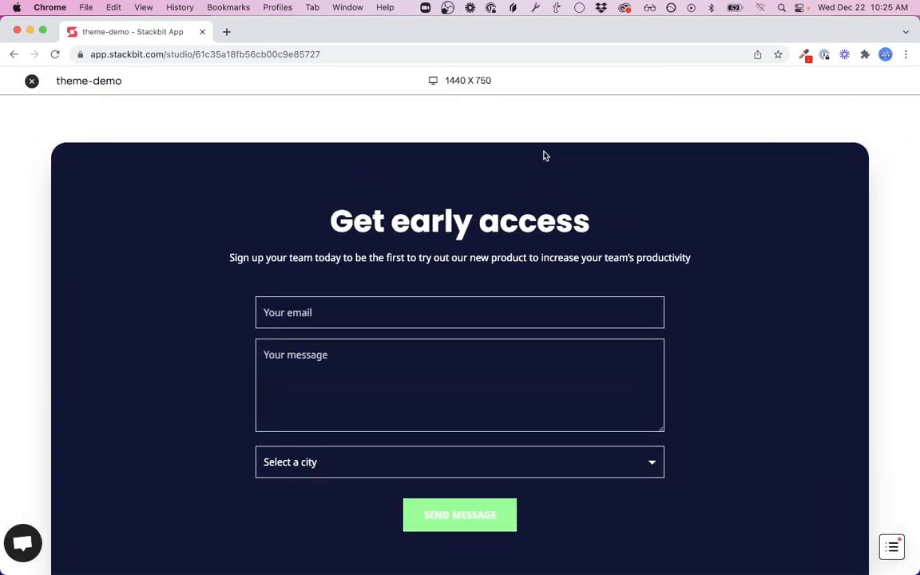
pyautogui.scroll(-1, 479, 176)
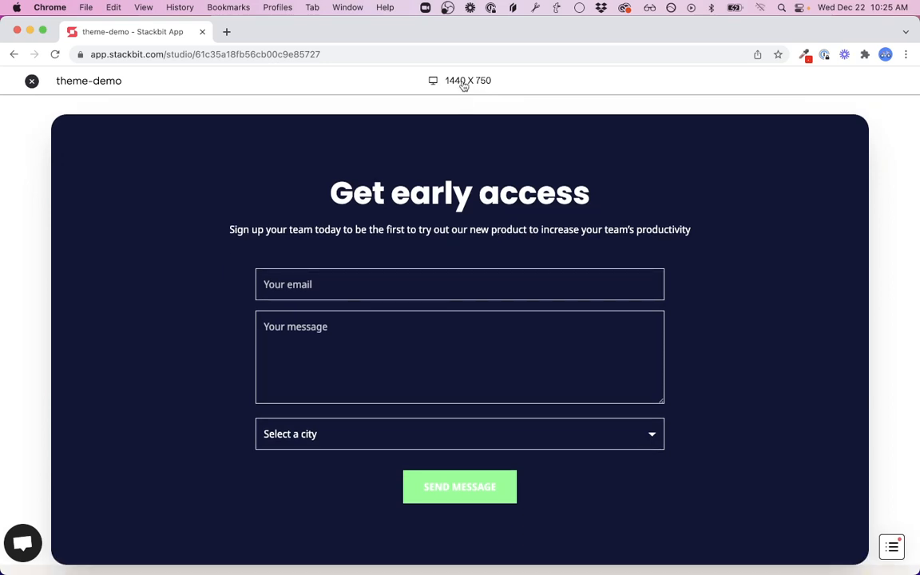
pyautogui.click(463, 83)
pyautogui.click(464, 111)
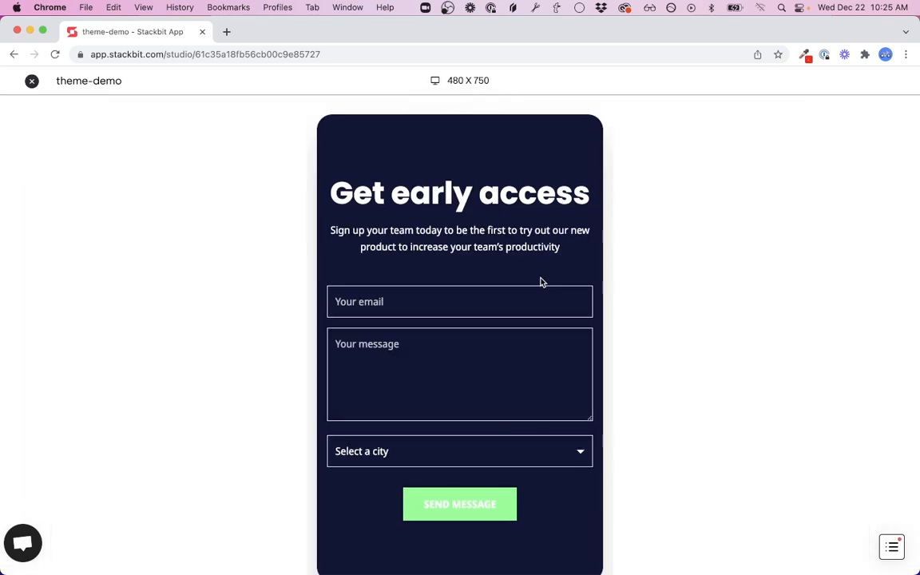
pyautogui.scroll(-2, 516, 299)
pyautogui.scroll(2, 516, 300)
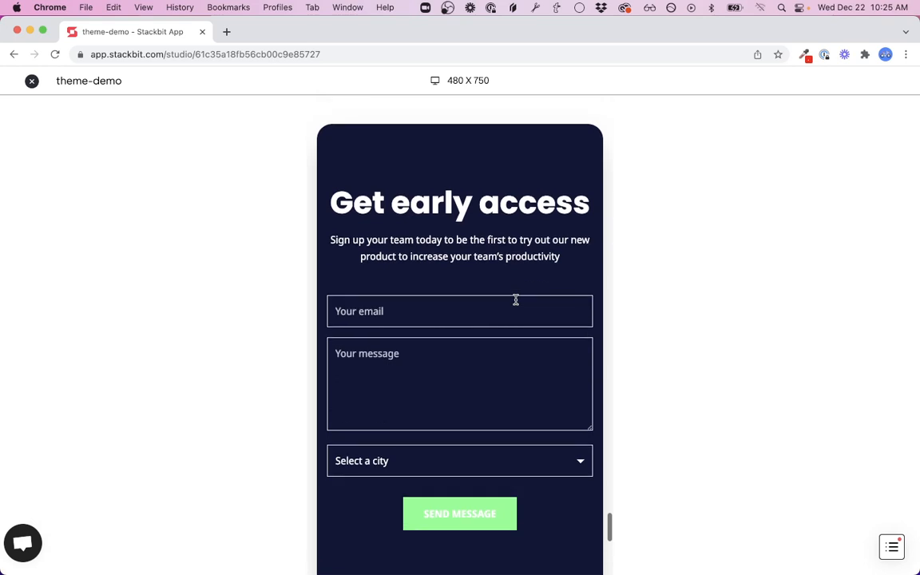
pyautogui.click(465, 86)
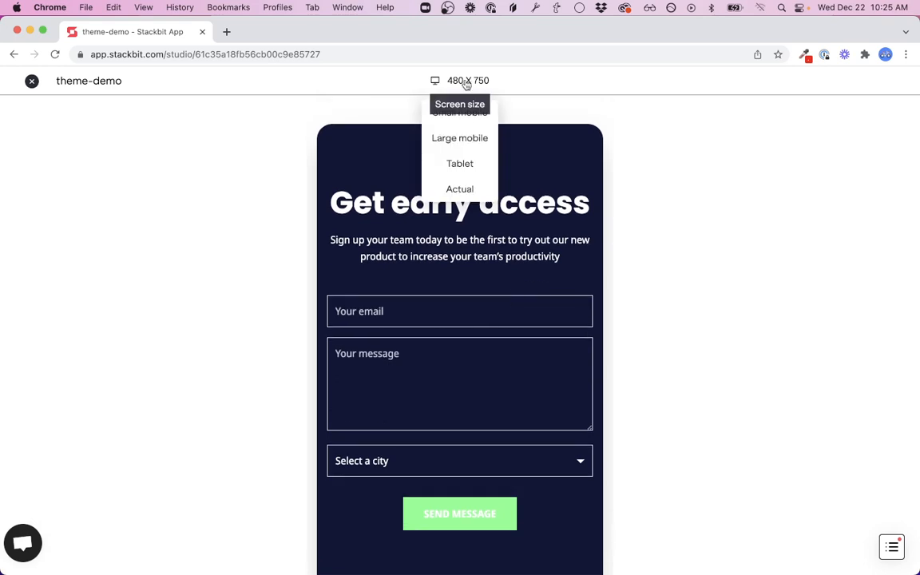
pyautogui.click(462, 163)
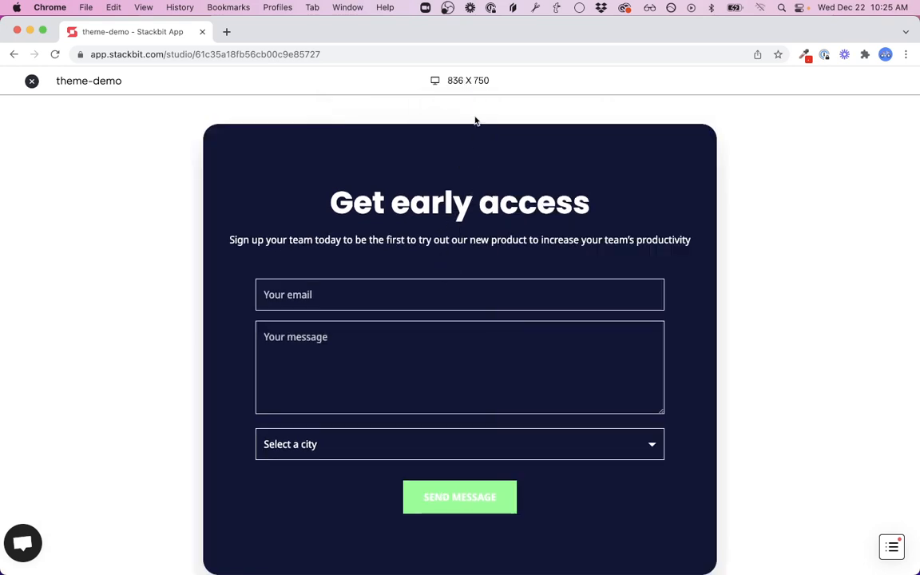
pyautogui.click(477, 79)
pyautogui.click(461, 187)
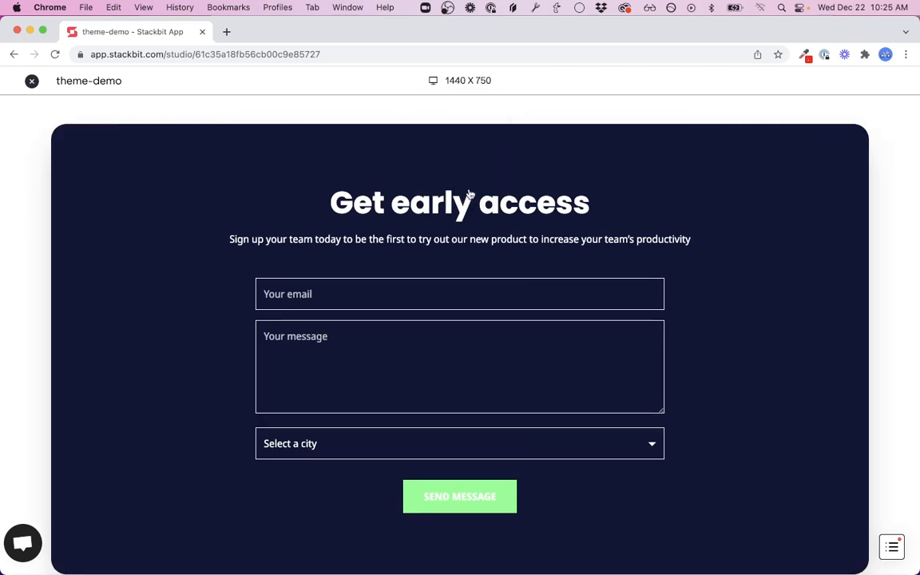
pyautogui.click(32, 82)
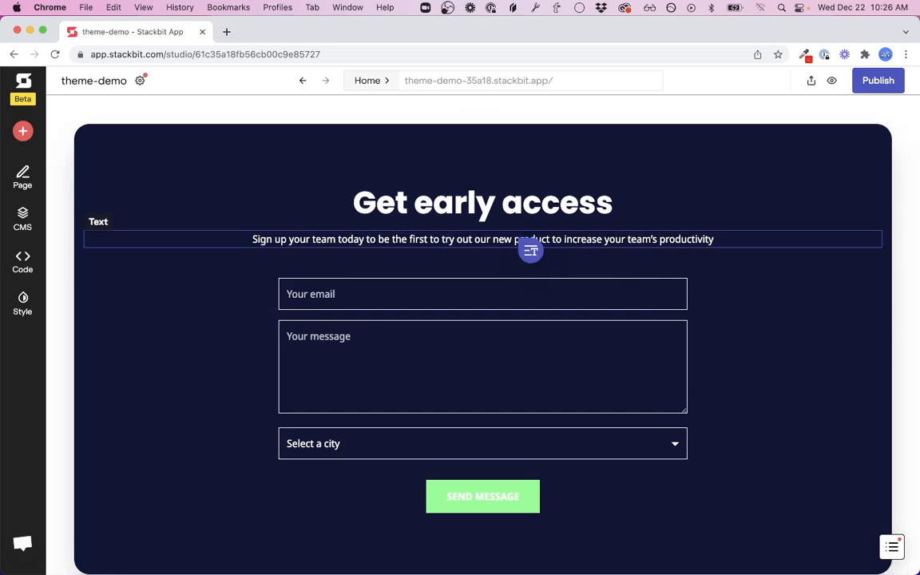
# Step: Review the pending changes and compare the live site theme-demo-35a18.stackbit.app with the edited home page
pyautogui.click(879, 82)
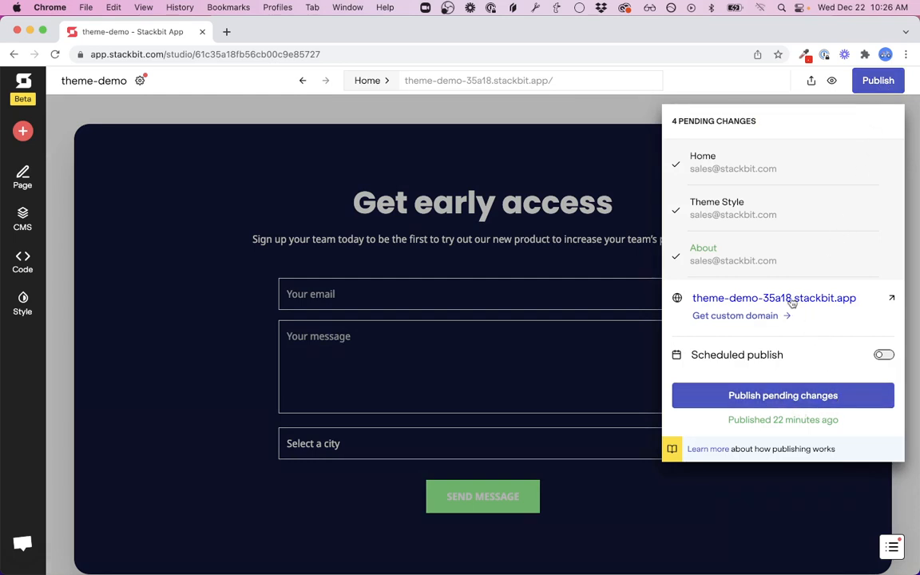
pyautogui.click(727, 304)
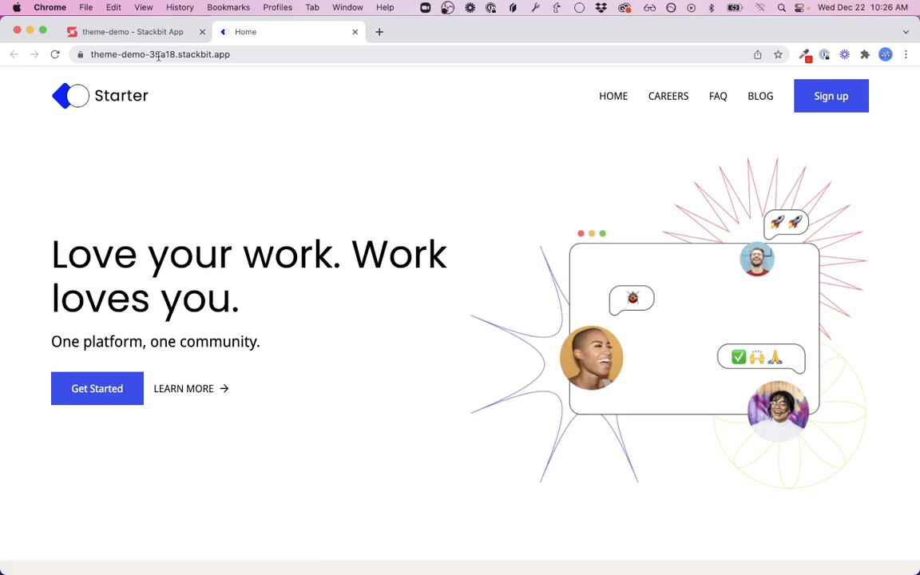
pyautogui.click(132, 31)
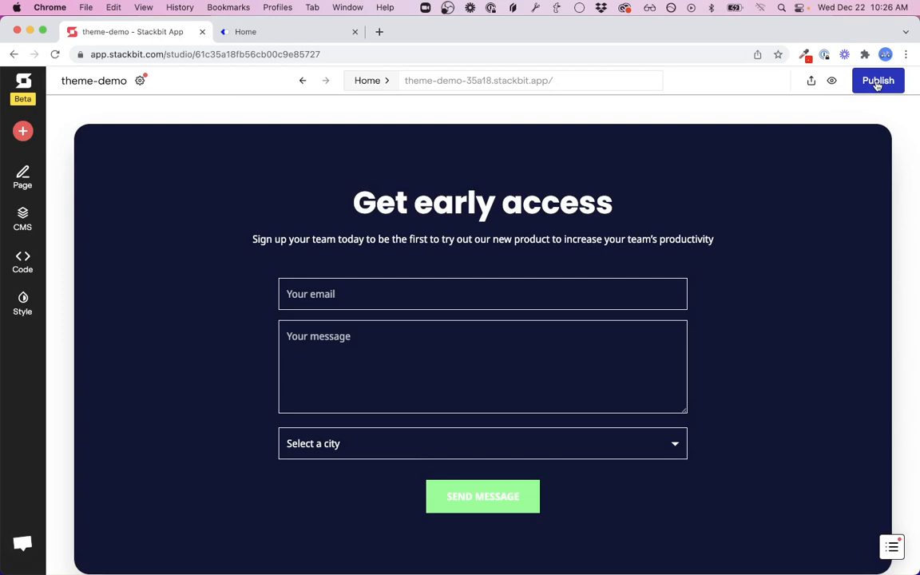
pyautogui.click(878, 83)
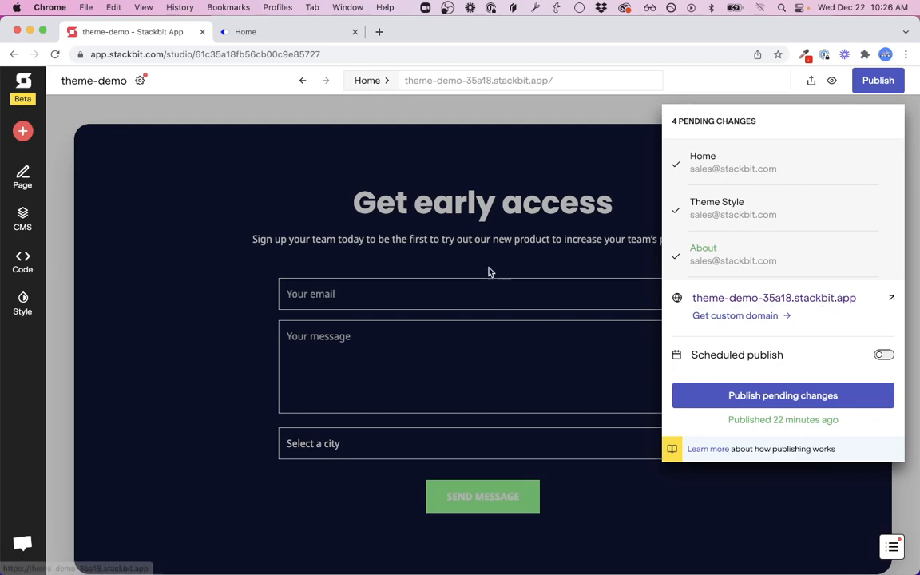
pyautogui.click(530, 338)
pyautogui.scroll(20, 308, 158)
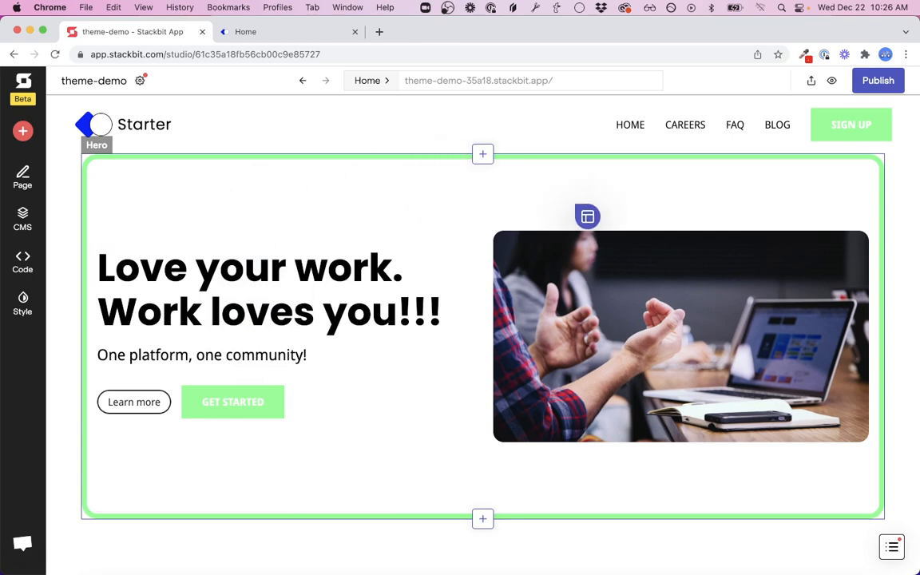
pyautogui.hotkey('ctrl', 'Tab')
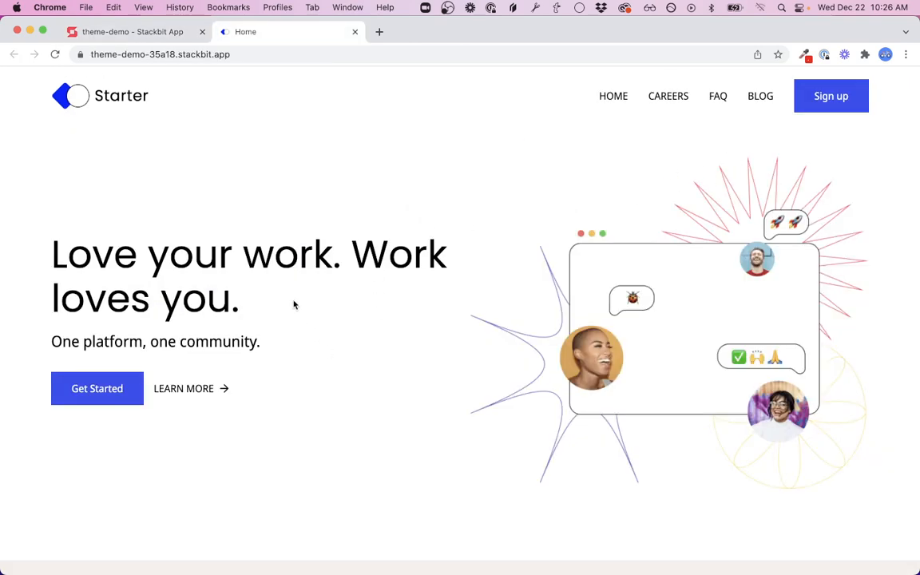
pyautogui.hotkey('ctrl', 'Tab')
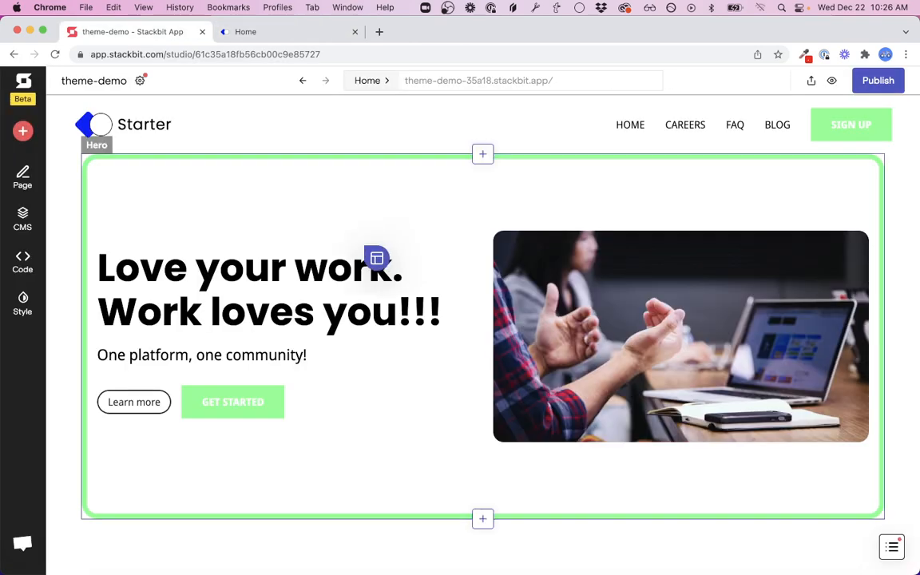
# Step: Publish the pending changes to the live site
pyautogui.click(878, 80)
pyautogui.click(808, 397)
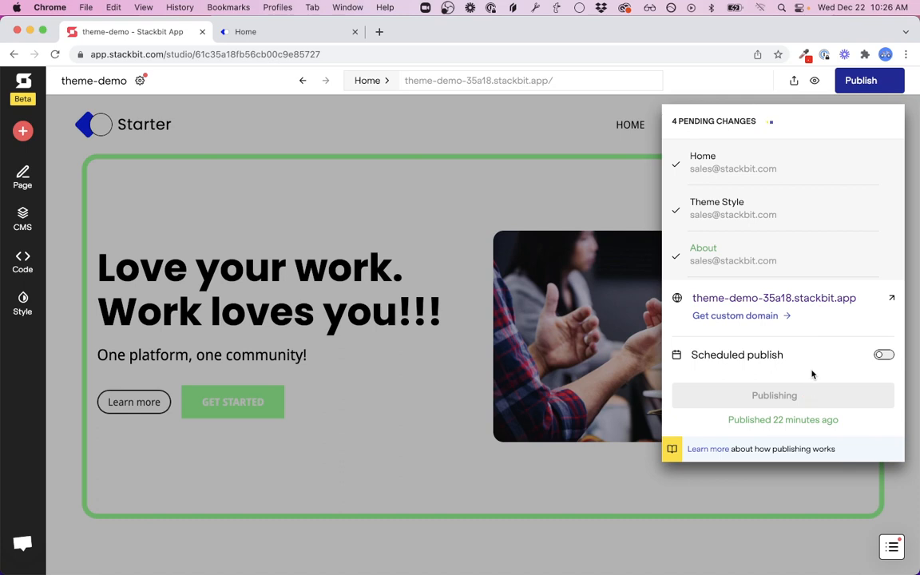
# Step: Check the publish status and view the updated home page on the live site, and return to the editor
pyautogui.click(253, 33)
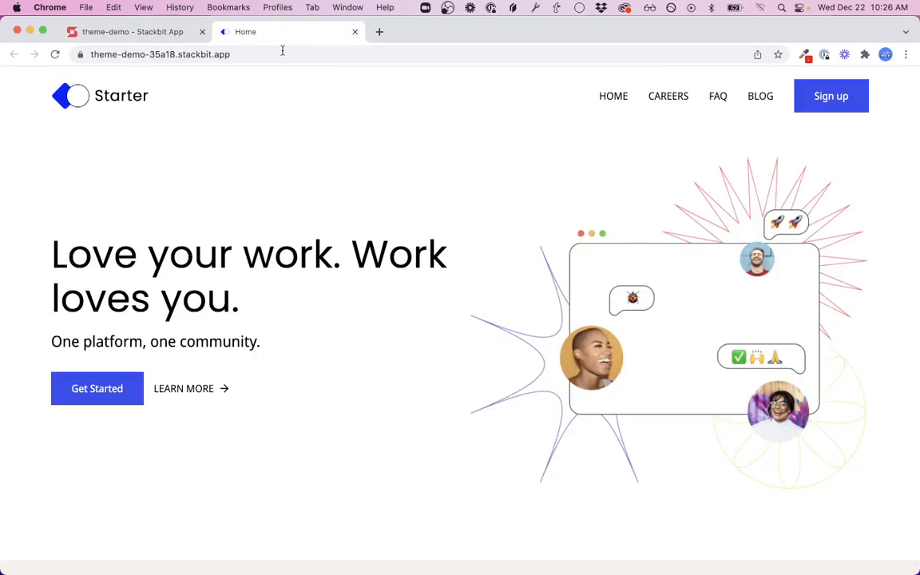
pyautogui.click(128, 33)
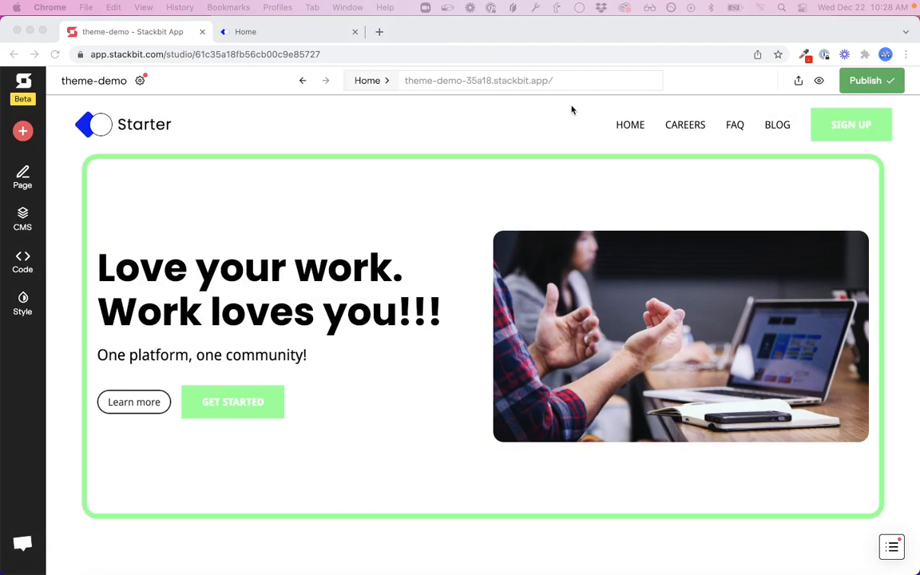
pyautogui.click(871, 81)
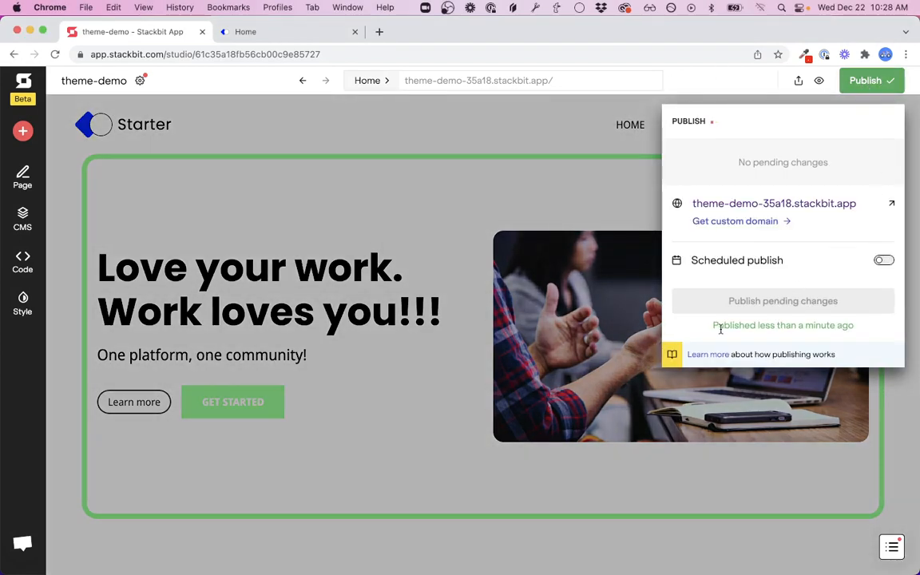
pyautogui.click(557, 199)
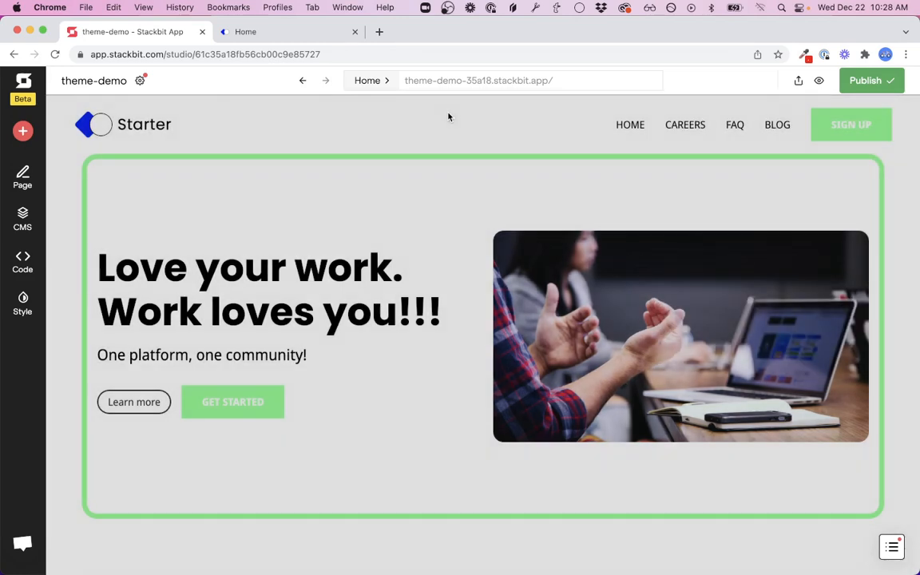
pyautogui.click(250, 32)
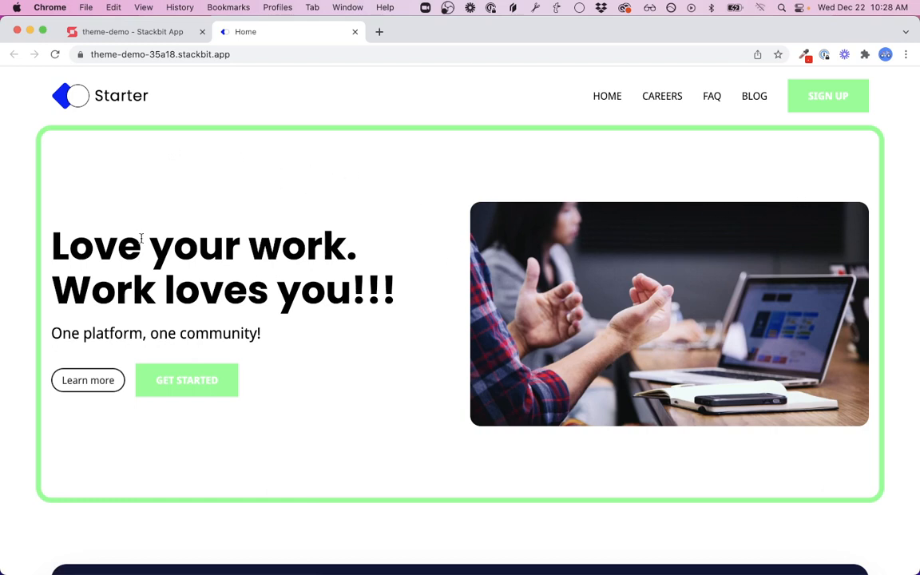
pyautogui.click(159, 32)
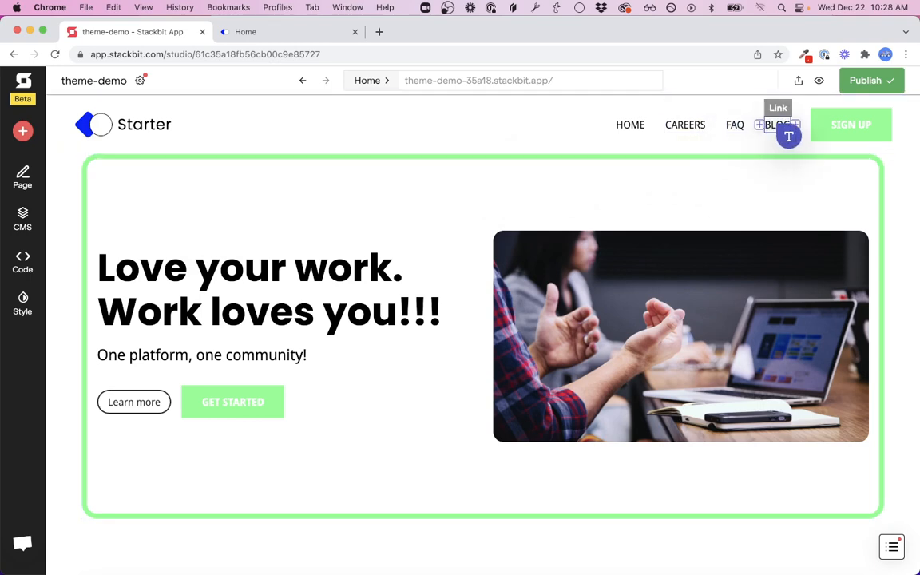
# Step: Go to the Blog page and open the post "Convert commute time to family time!" from its image
pyautogui.click(778, 126)
pyautogui.click(794, 152)
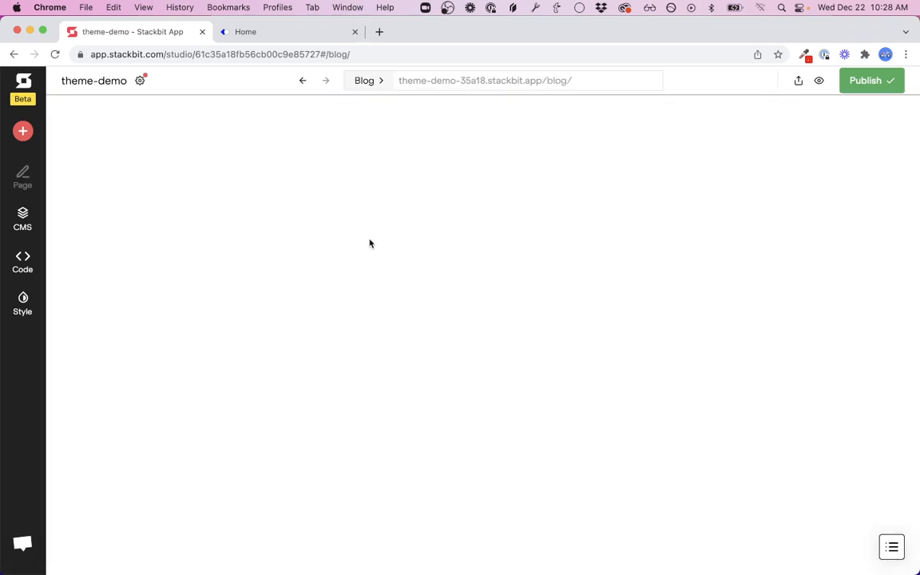
pyautogui.scroll(-3, 279, 323)
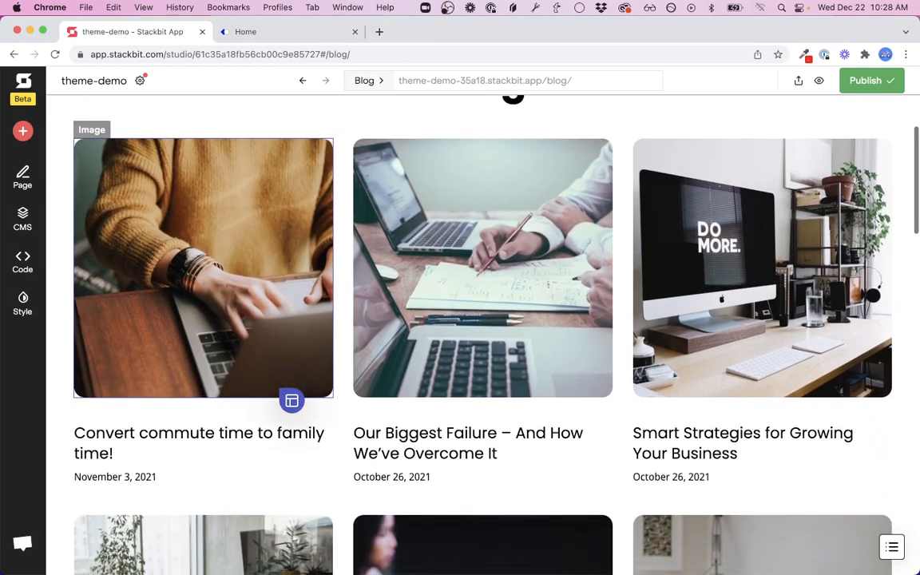
pyautogui.scroll(2, 294, 310)
pyautogui.click(266, 274)
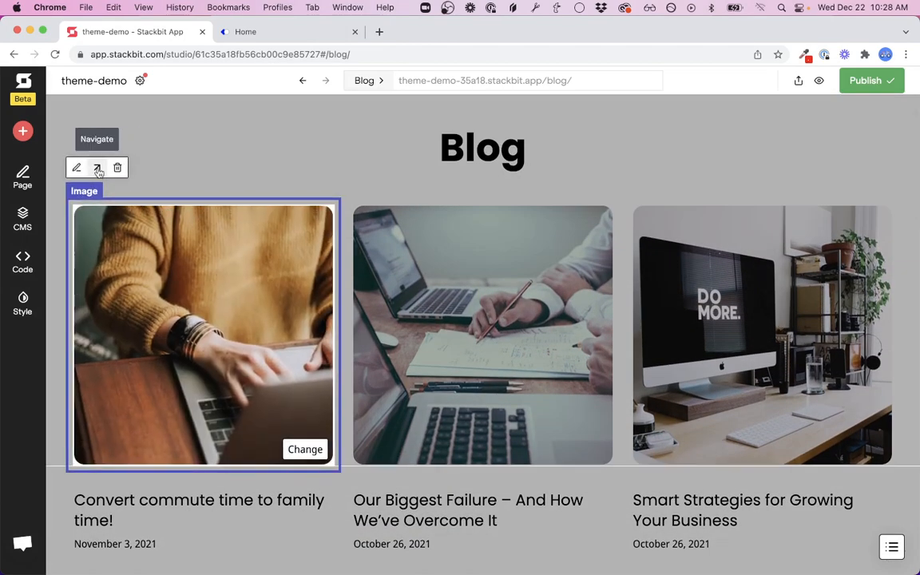
pyautogui.click(98, 170)
pyautogui.click(698, 124)
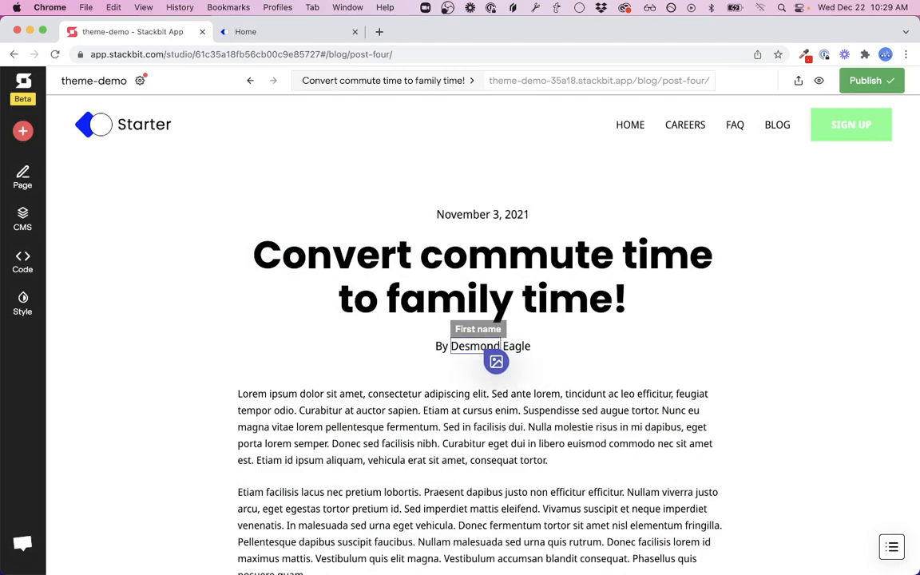
# Step: Open the "Virtual benefits" post from the Post collection in the CMS
pyautogui.click(23, 217)
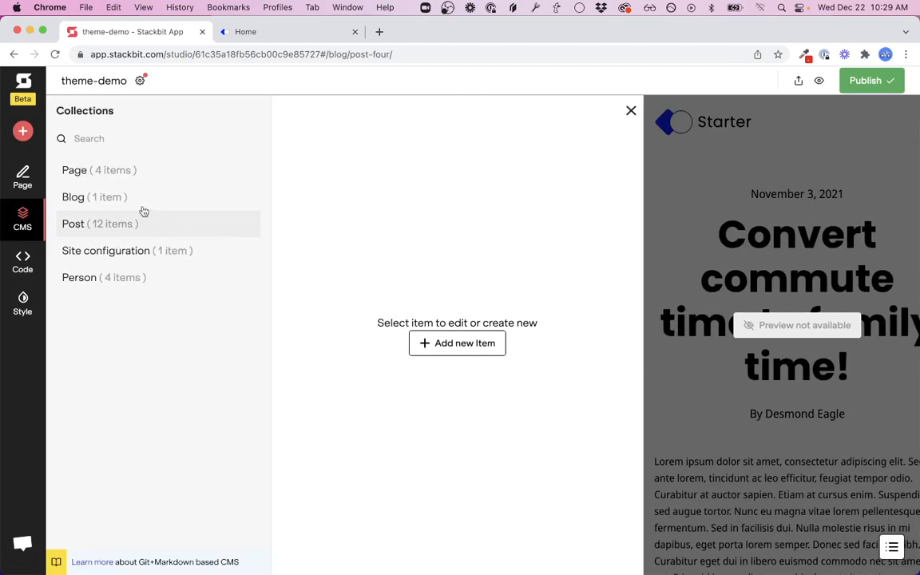
pyautogui.click(101, 232)
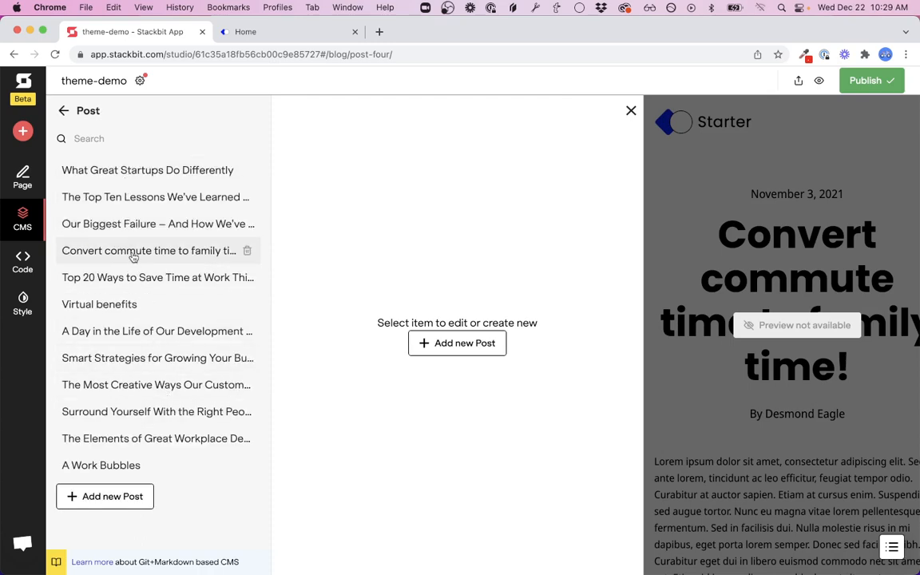
pyautogui.click(150, 227)
pyautogui.click(164, 308)
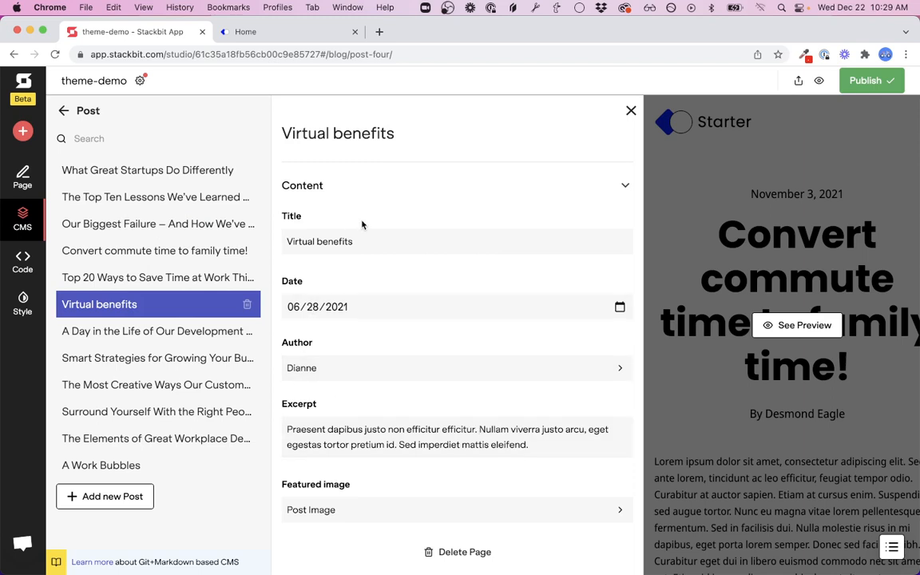
# Step: Examine the "Virtual benefits" post's excerpt, sections and full content in the rich text editor, and close the editor without saving
pyautogui.click(420, 444)
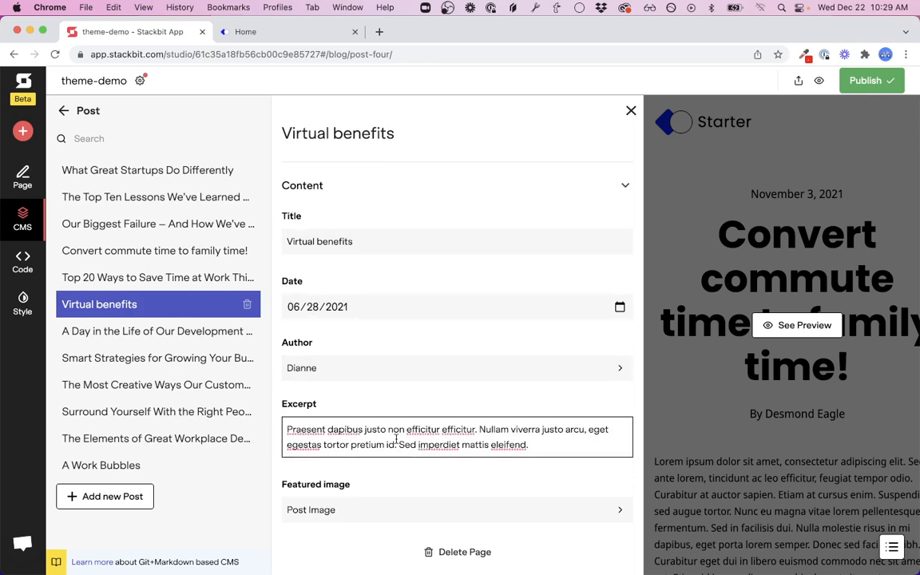
pyautogui.scroll(-3, 397, 440)
pyautogui.click(400, 477)
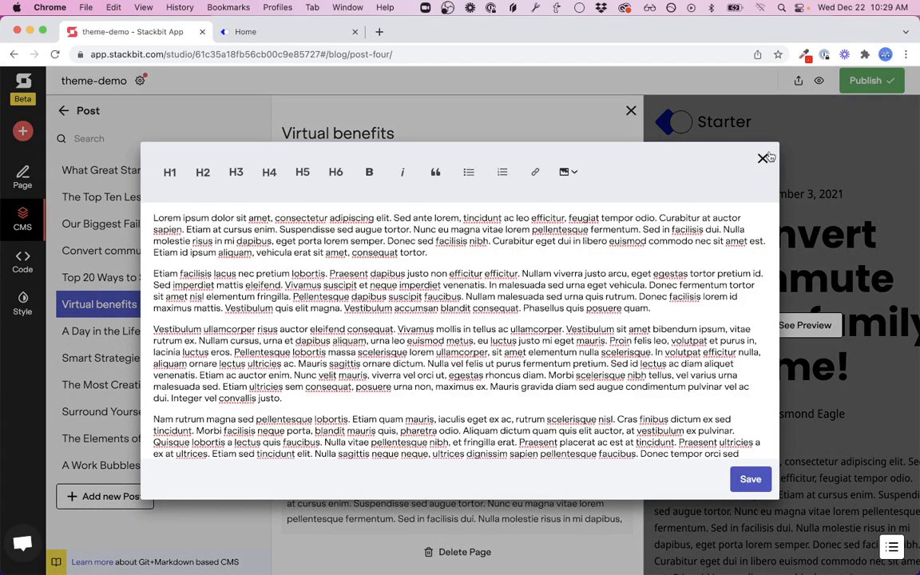
pyautogui.scroll(-5, 408, 302)
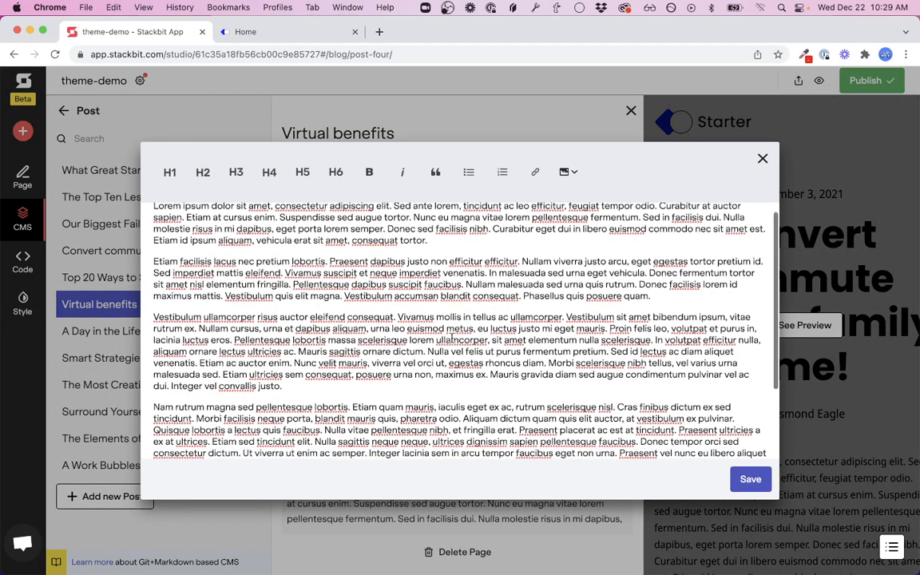
pyautogui.scroll(5, 574, 263)
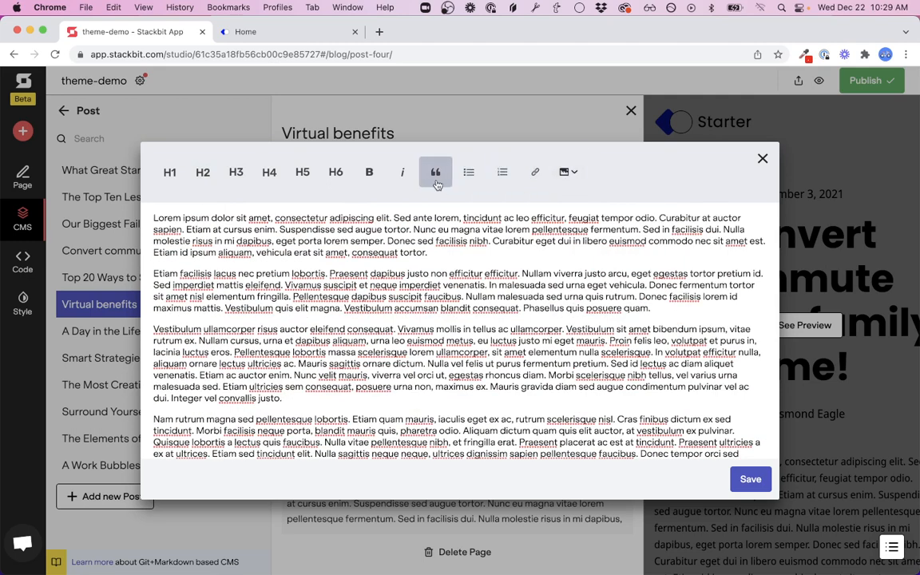
pyautogui.scroll(-5, 767, 163)
pyautogui.click(762, 160)
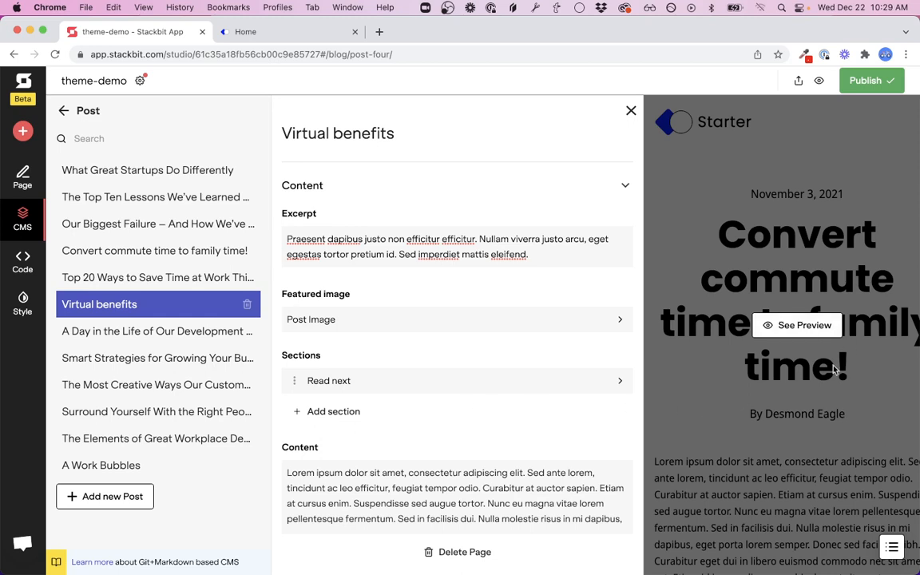
pyautogui.scroll(-1, 472, 374)
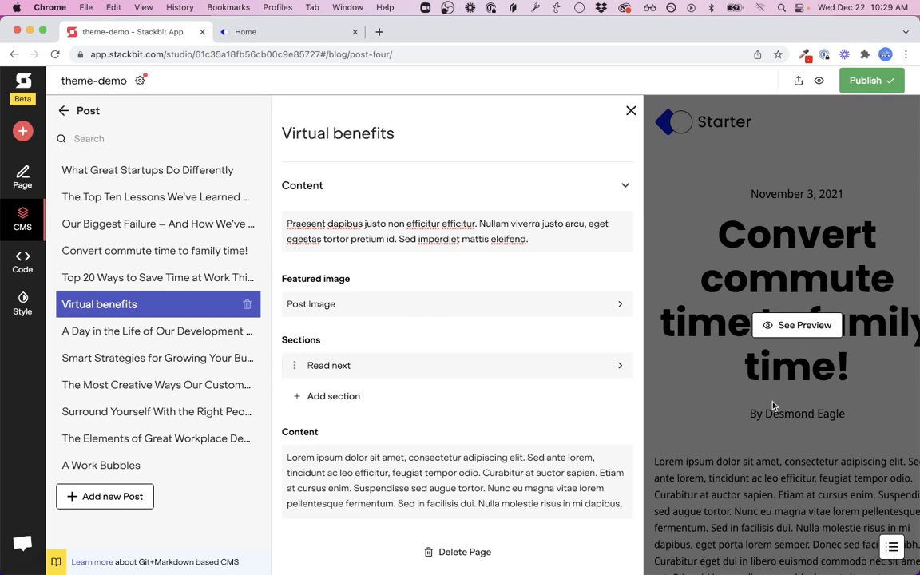
# Step: Look through the fields of the posts "Convert commute time to family time!" and "The Top Ten Lessons We've Learned Since Our Initial Launch"
pyautogui.click(115, 249)
pyautogui.scroll(5, 419, 382)
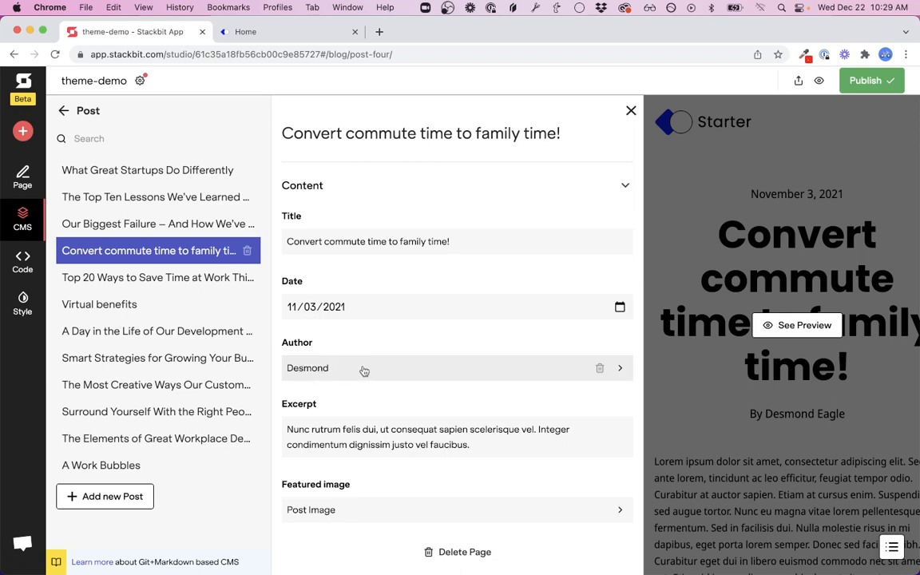
pyautogui.click(154, 227)
pyautogui.click(154, 198)
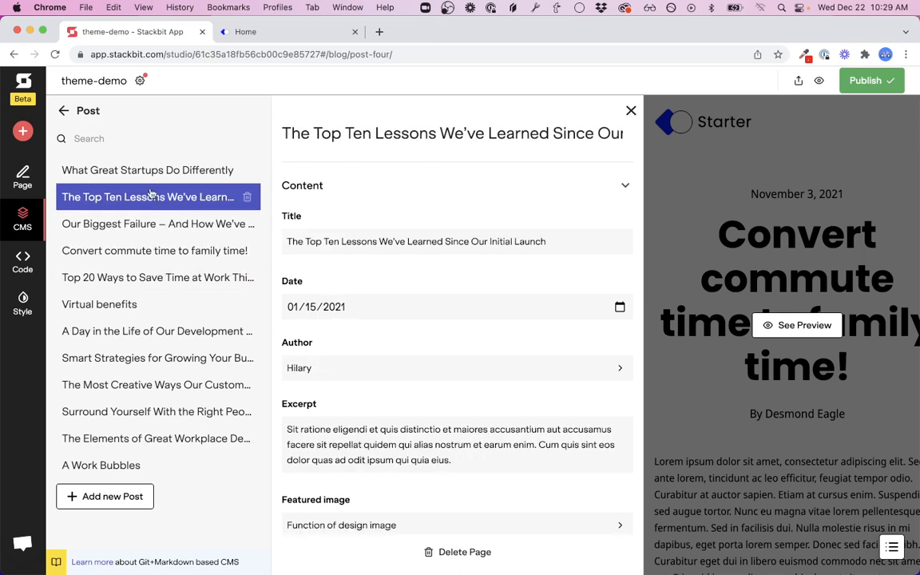
# Step: Assign the first person in the author list as author of the post "What Great Startups Do Differently"
pyautogui.click(152, 182)
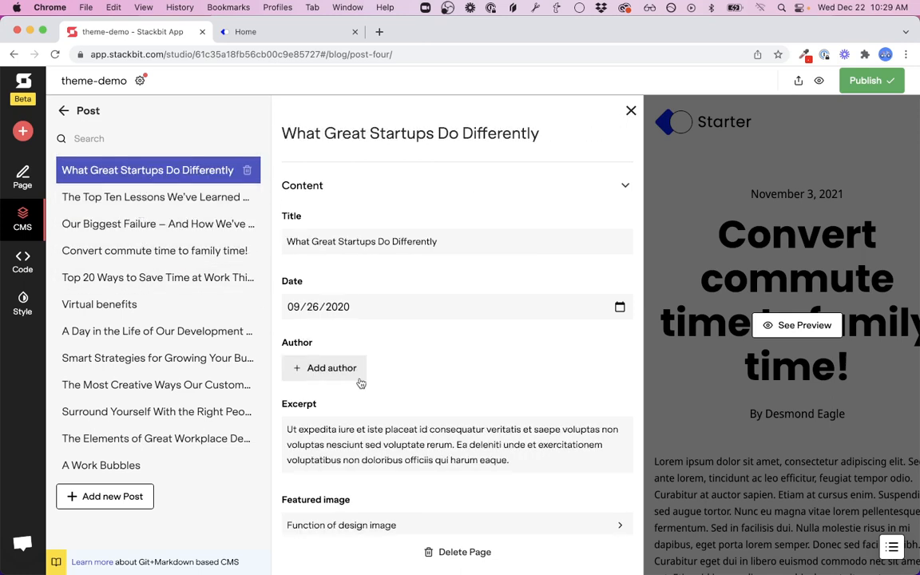
pyautogui.click(336, 367)
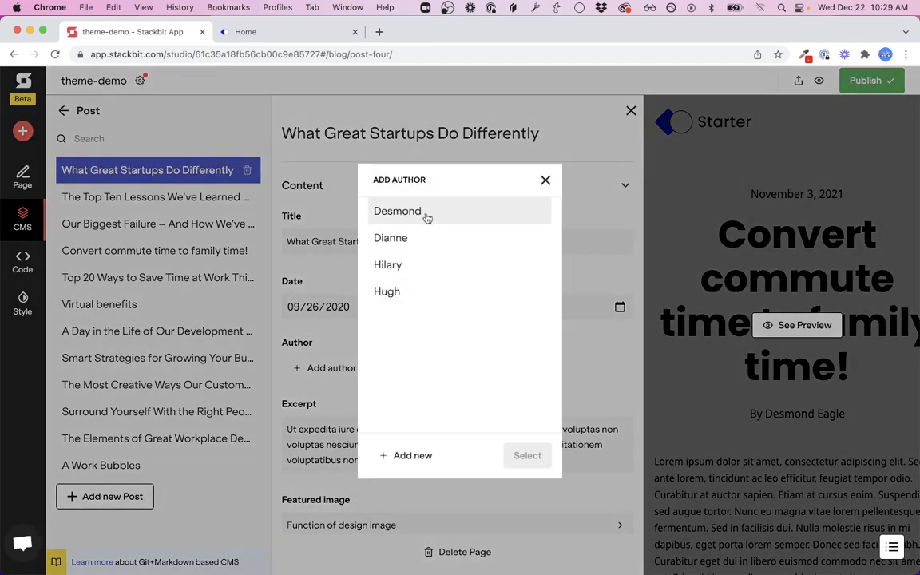
pyautogui.click(427, 214)
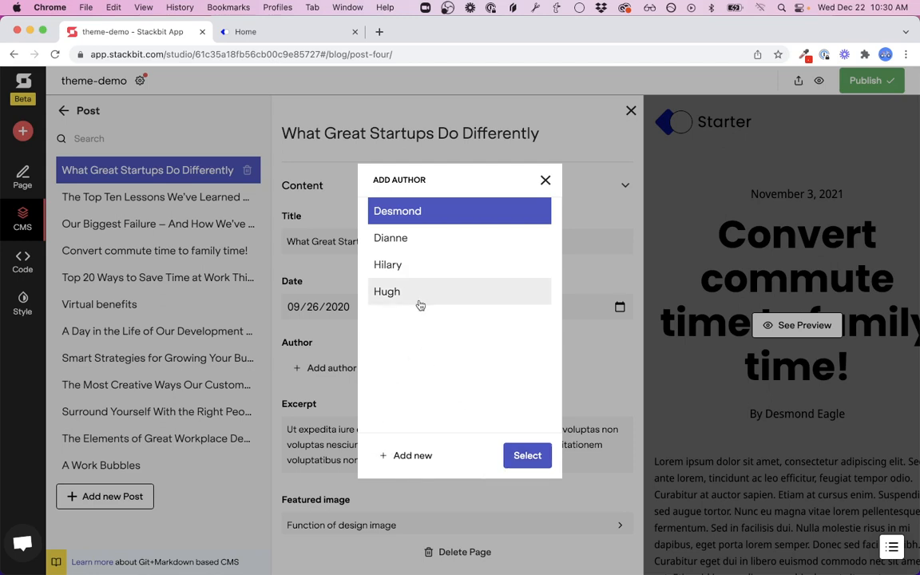
pyautogui.click(530, 457)
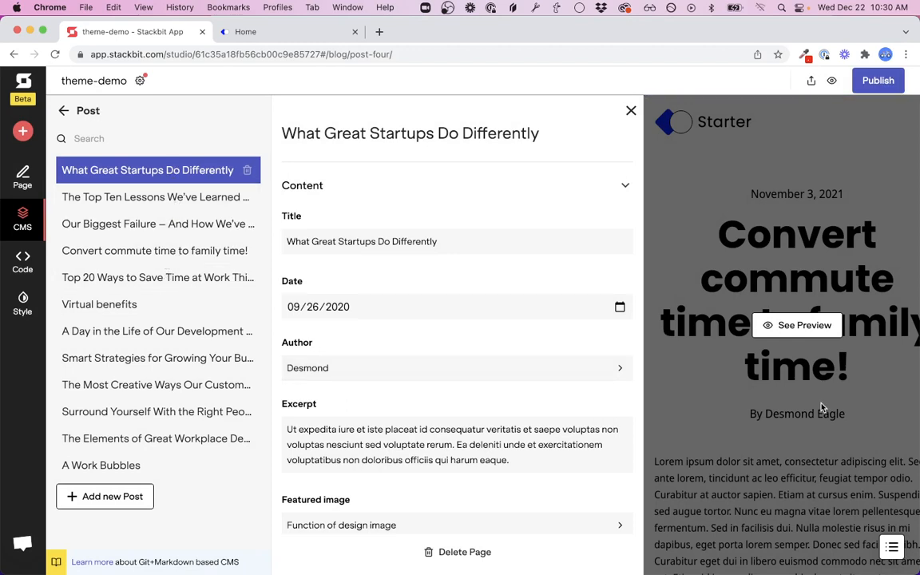
# Step: Open the assigned author's record from the post and replace the author's first name
pyautogui.click(334, 371)
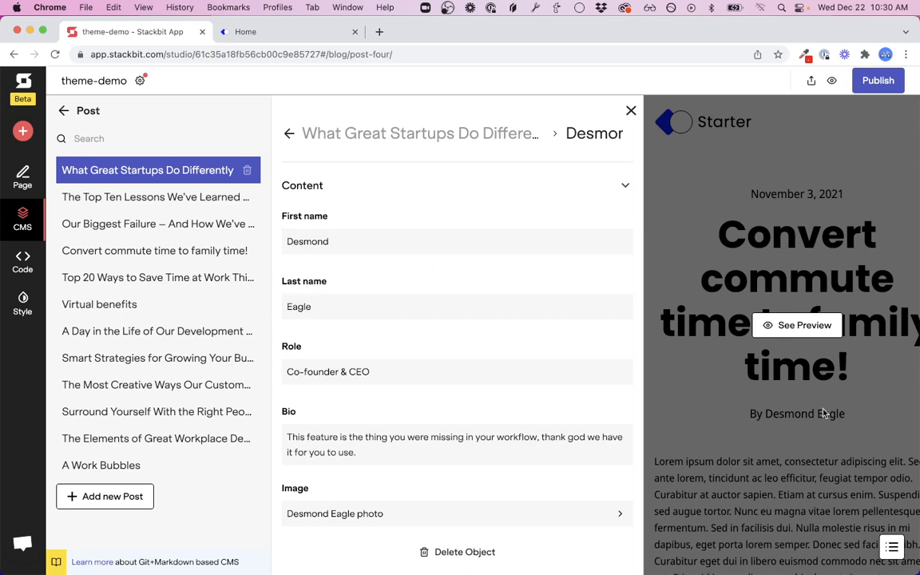
pyautogui.click(343, 244)
pyautogui.press('super+a')
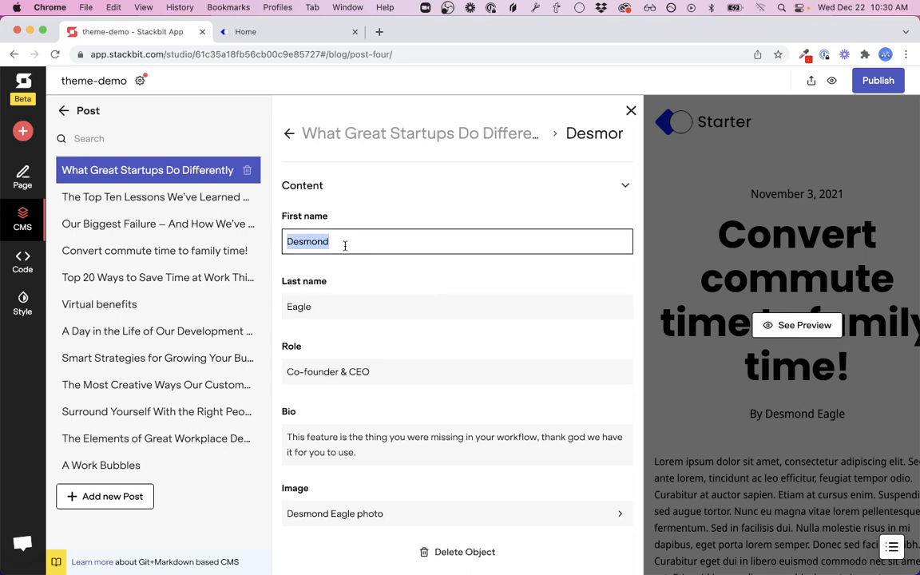
pyautogui.write('Zach')
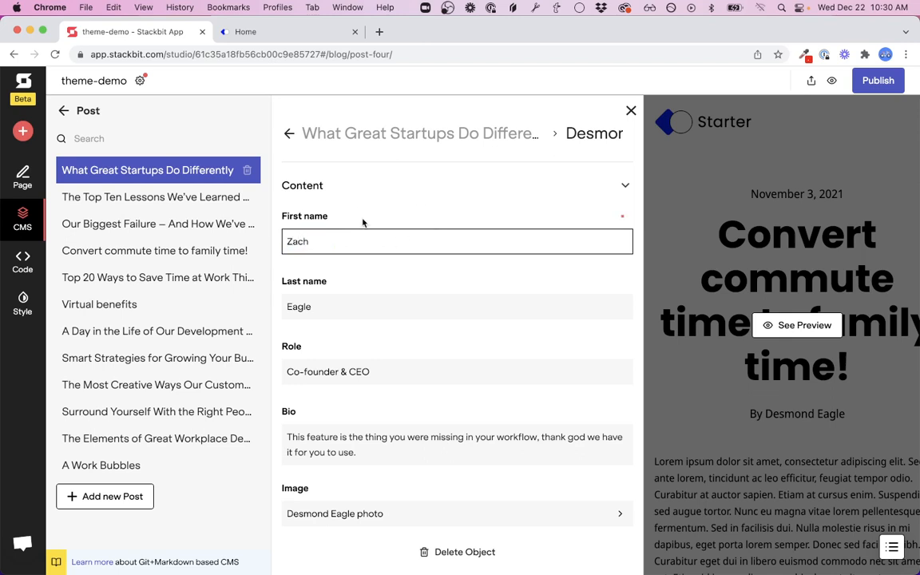
pyautogui.click(383, 265)
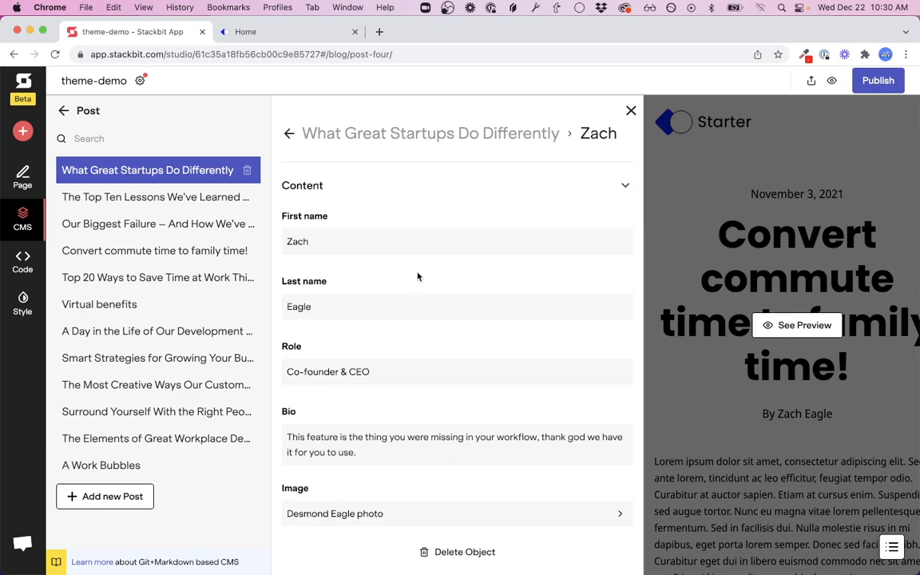
# Step: Preview the author's byline on the post page, close the CMS and return to the Blog page
pyautogui.click(804, 326)
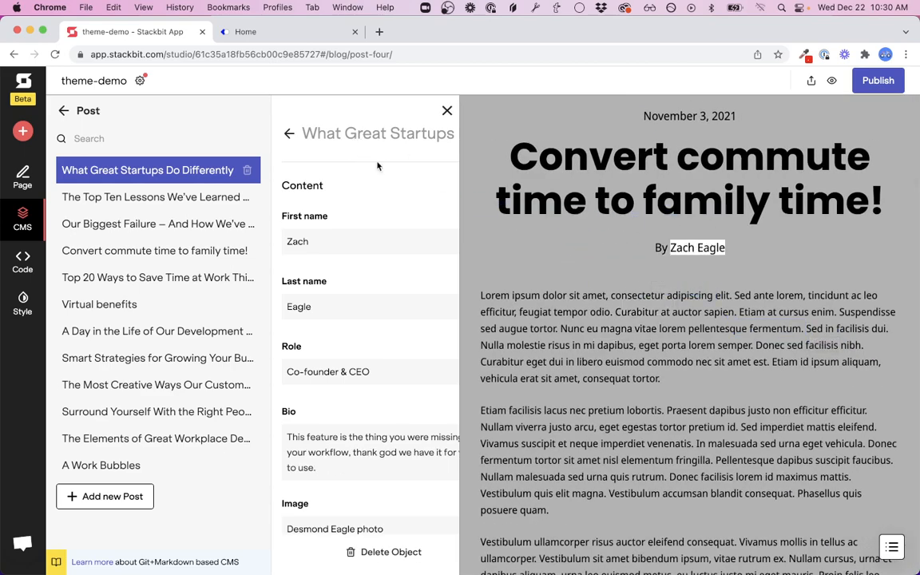
pyautogui.click(446, 111)
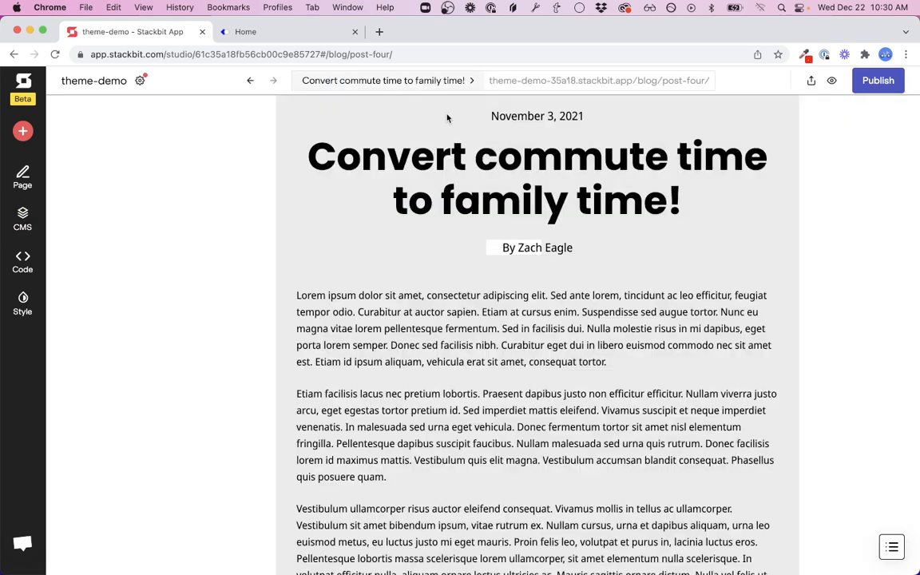
pyautogui.hscroll(-5, 310, 214)
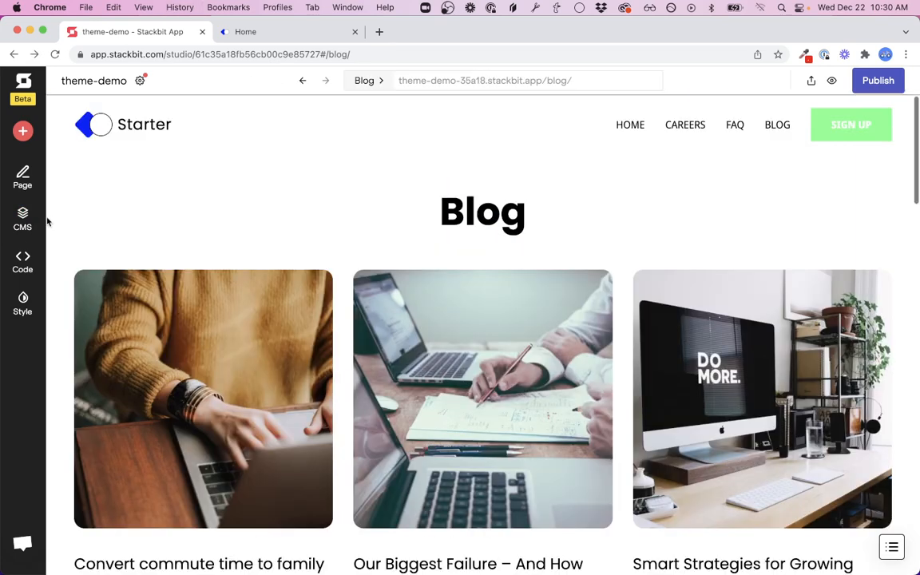
# Step: Open "Convert commute time to family time!" from the CMS Post collection and show its preview beside the fields
pyautogui.click(34, 222)
pyautogui.click(118, 226)
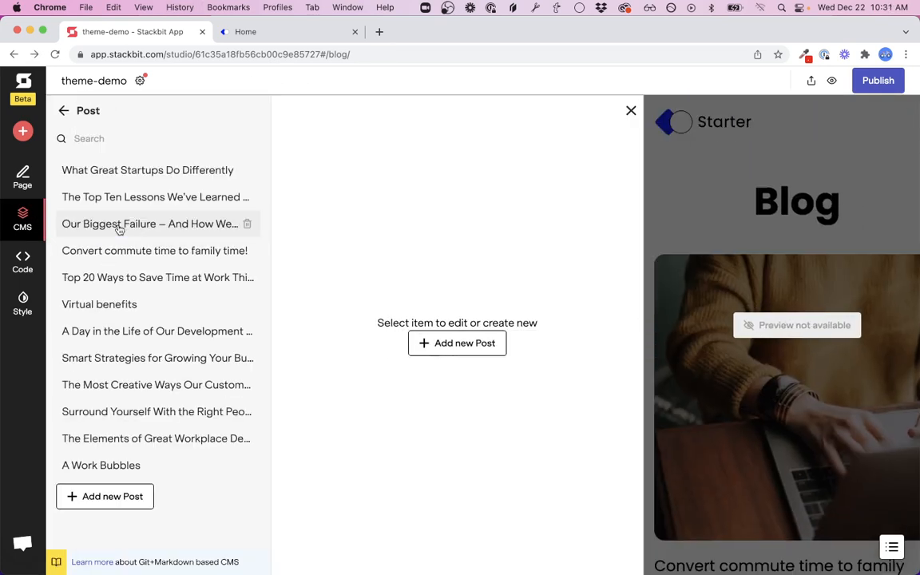
pyautogui.click(134, 253)
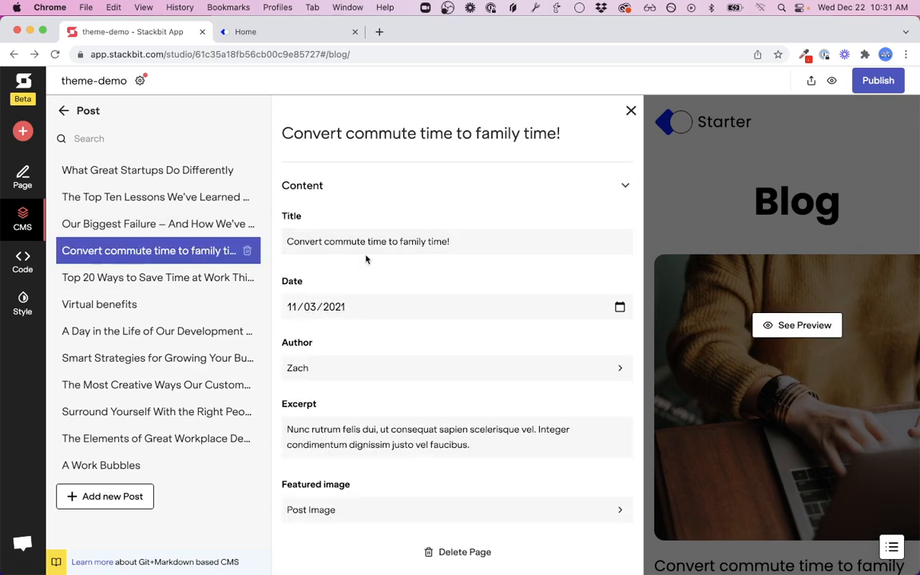
pyautogui.click(806, 328)
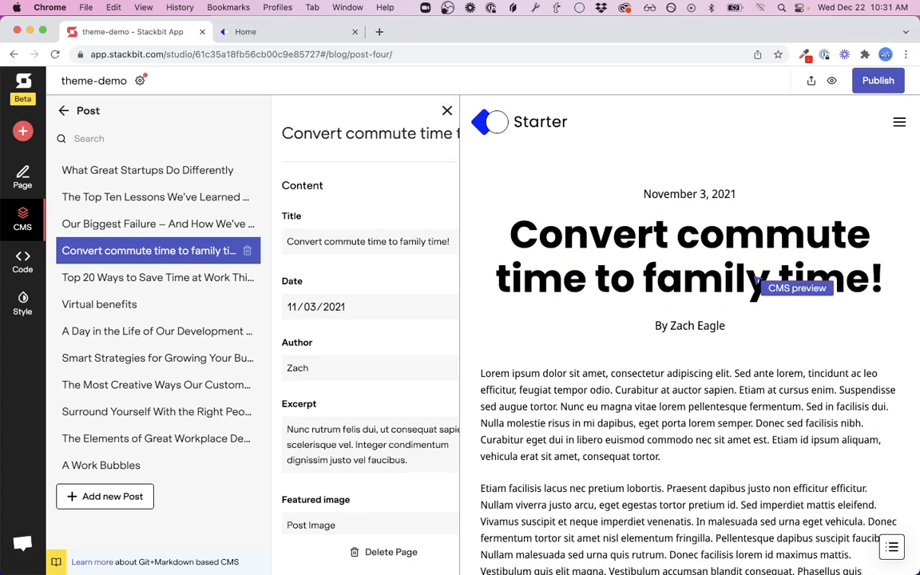
# Step: Close the CMS and replace the author's first name directly in the byline of the "Convert commute time to family time!" page
pyautogui.click(447, 110)
pyautogui.scroll(-1, 579, 377)
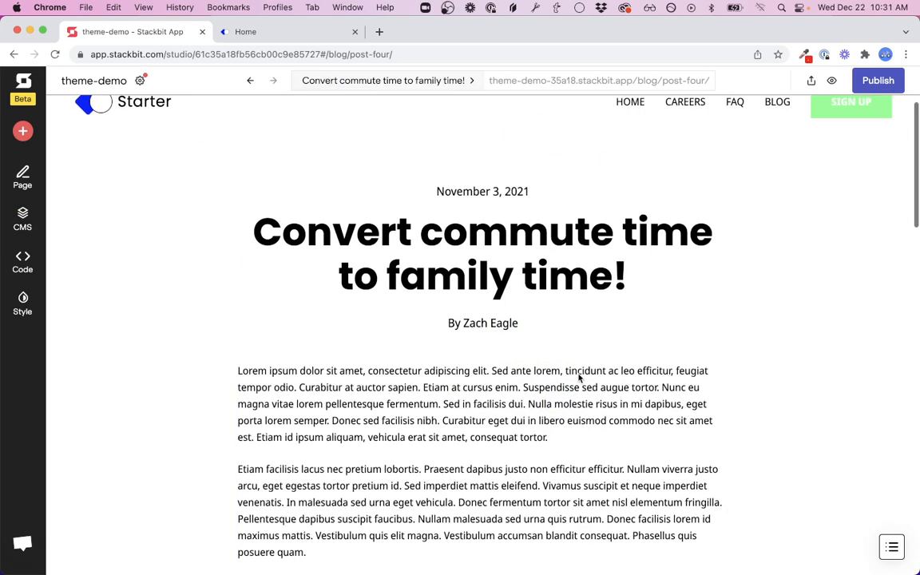
pyautogui.click(479, 325)
pyautogui.click(491, 336)
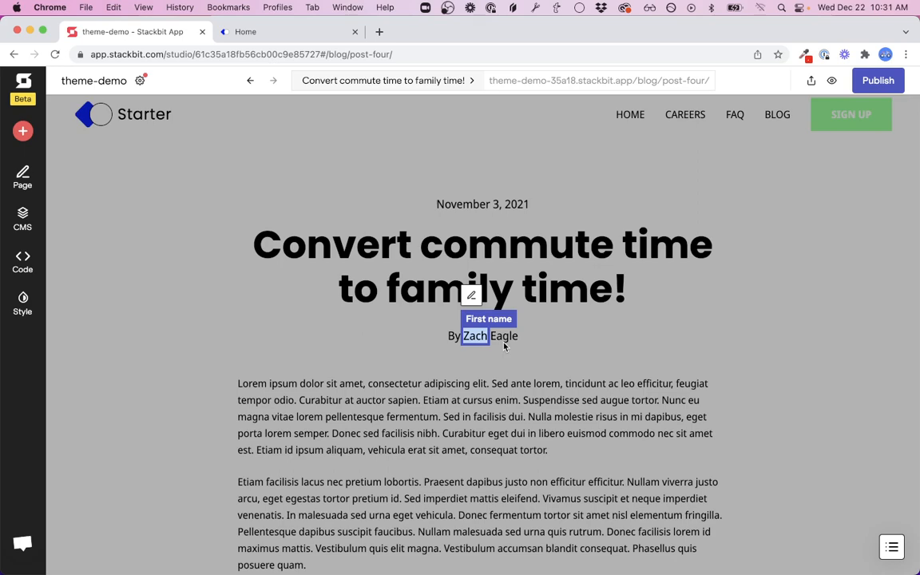
pyautogui.write('Alex')
pyautogui.click(647, 345)
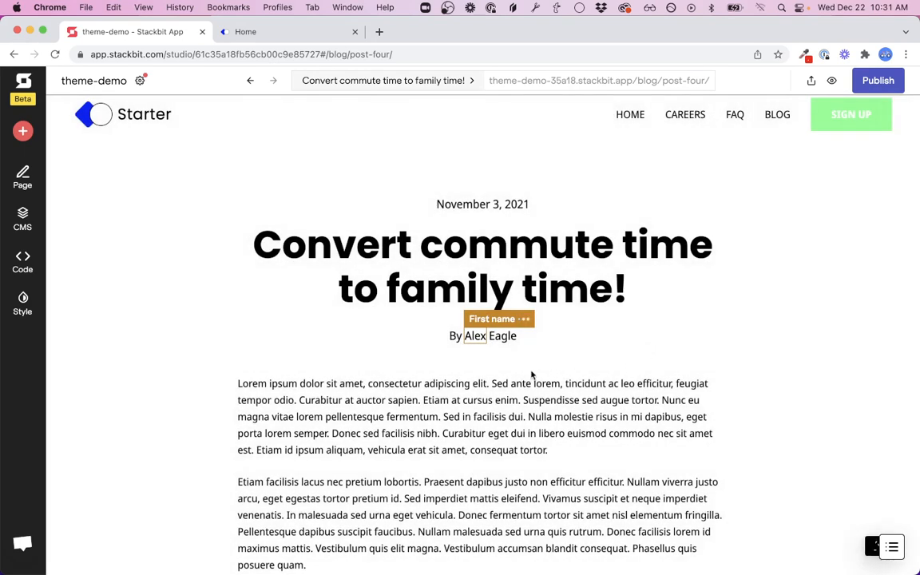
# Step: Check the Author field of "What Great Startups Do Differently" in the CMS Post collection, then return to the collections list
pyautogui.click(22, 219)
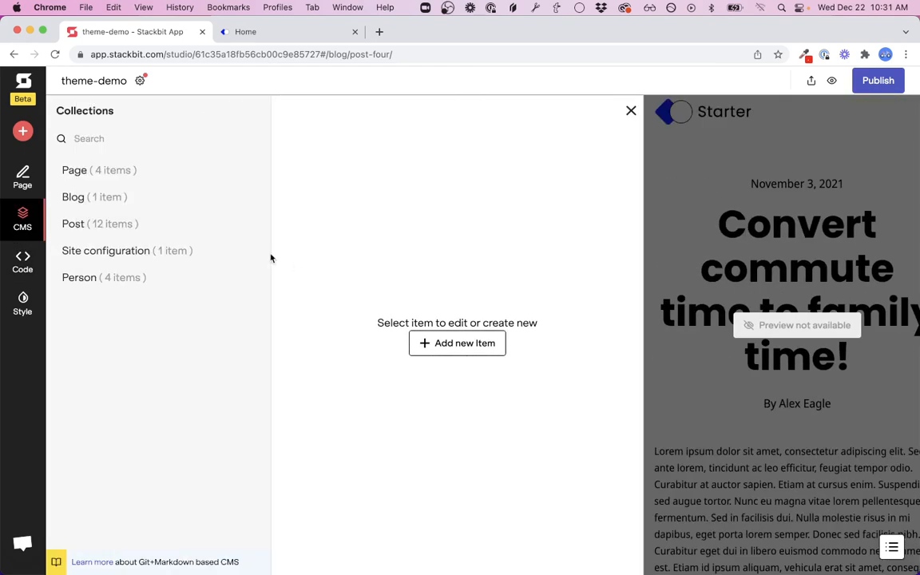
pyautogui.click(126, 225)
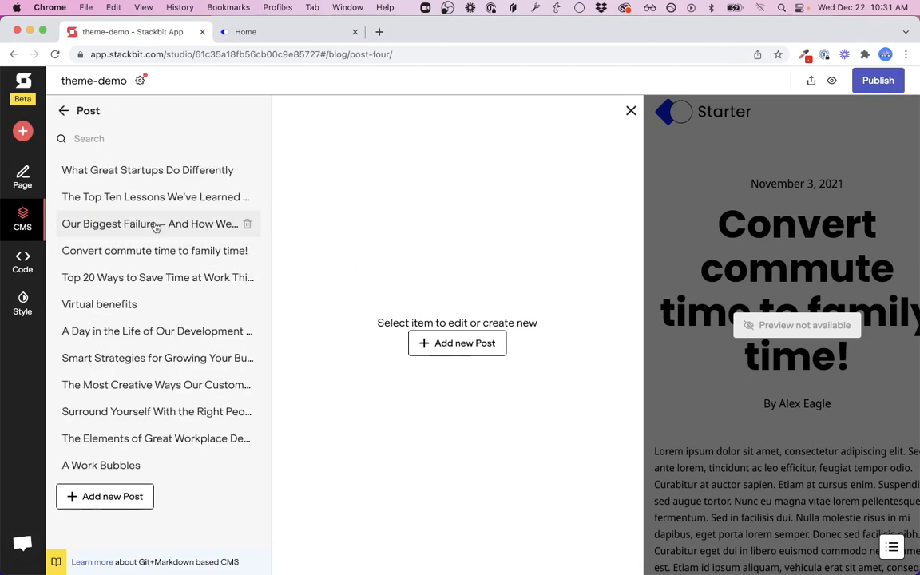
pyautogui.click(152, 170)
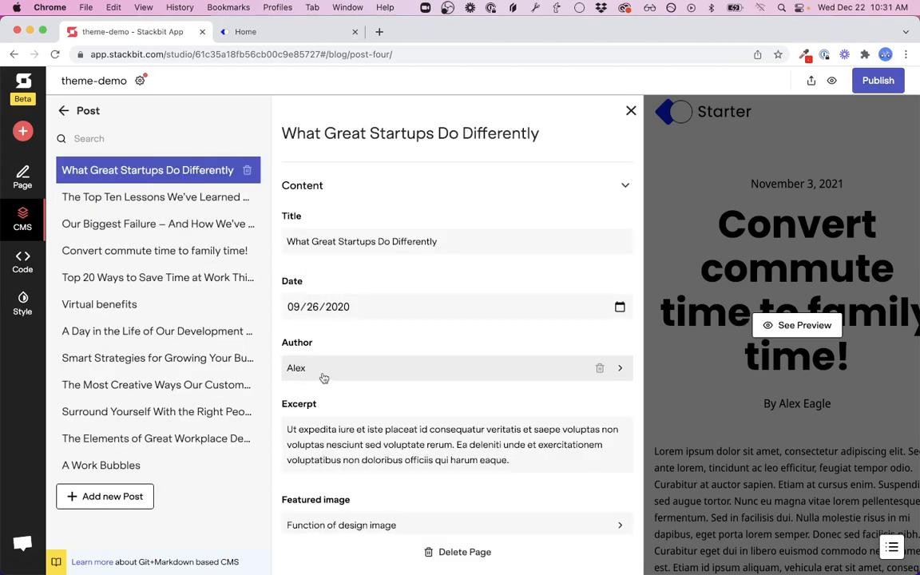
pyautogui.click(66, 112)
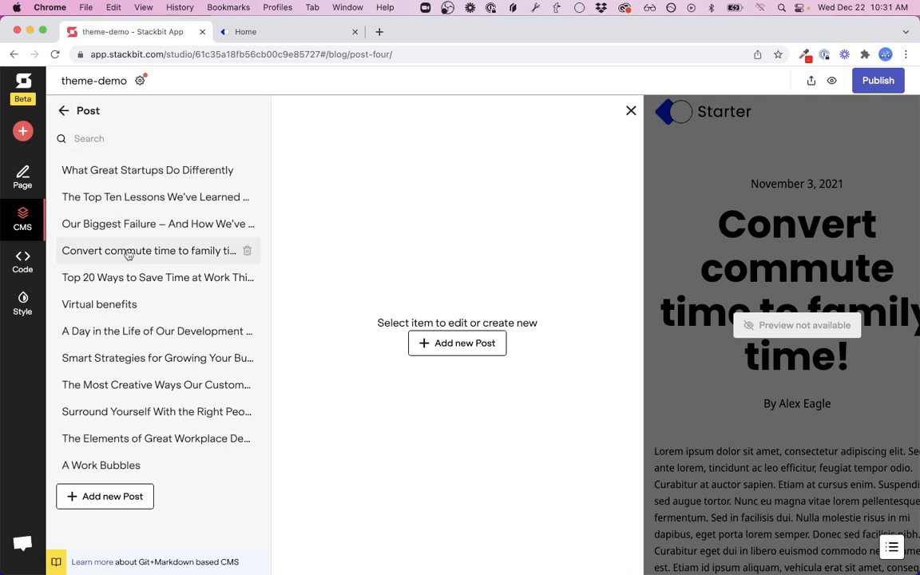
pyautogui.click(65, 112)
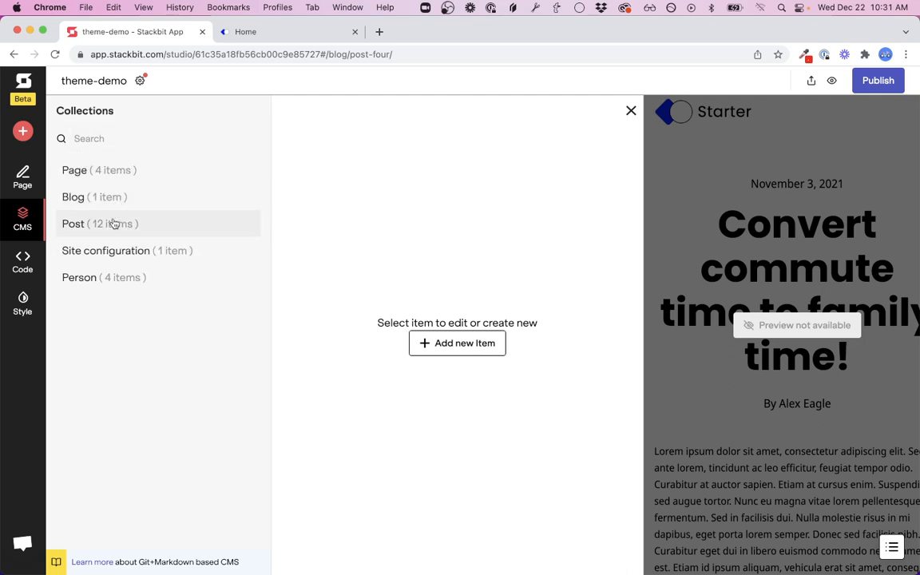
# Step: View the first record in the Person collection to check the author's name fields, and go back to the collections list
pyautogui.click(107, 276)
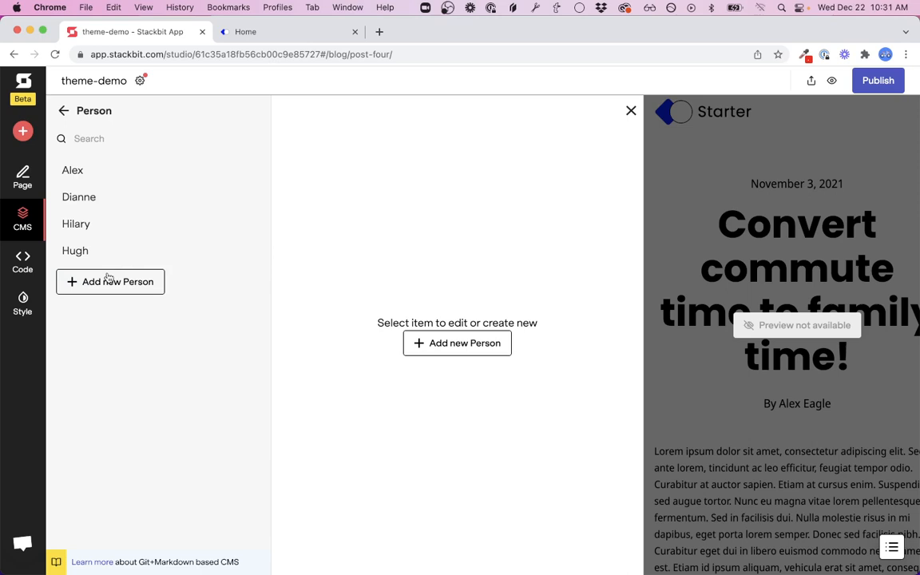
pyautogui.click(88, 177)
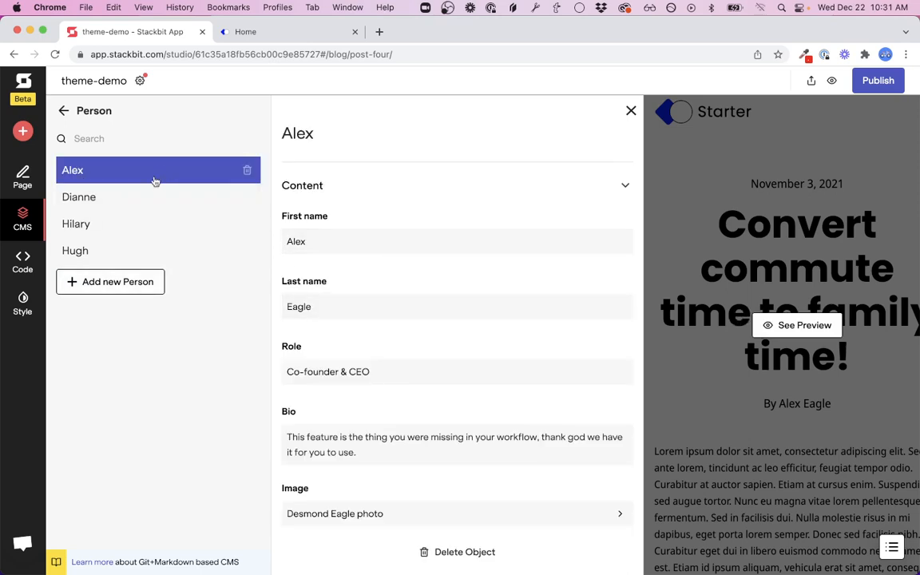
pyautogui.click(67, 119)
pyautogui.click(67, 118)
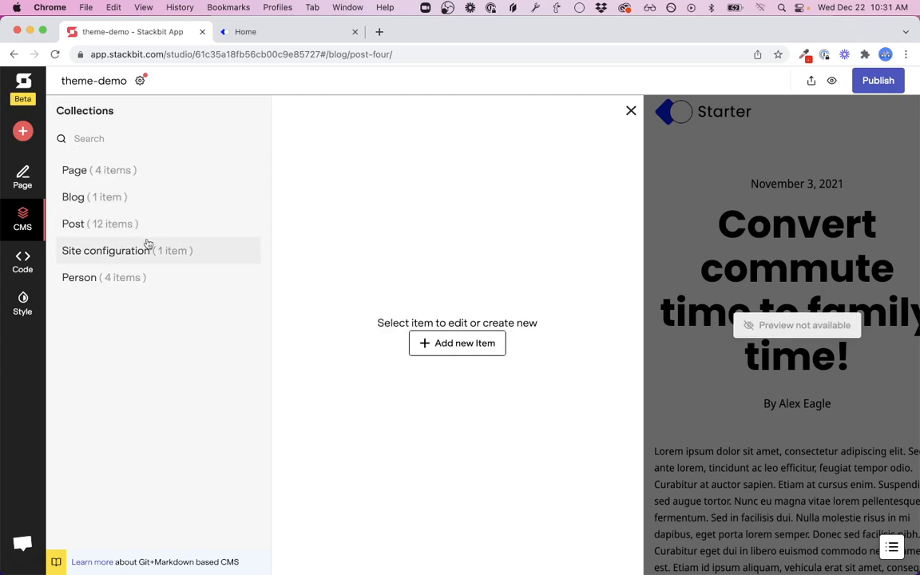
# Step: Review the About page's title and sections in the CMS Page collection, and close the CMS
pyautogui.click(159, 180)
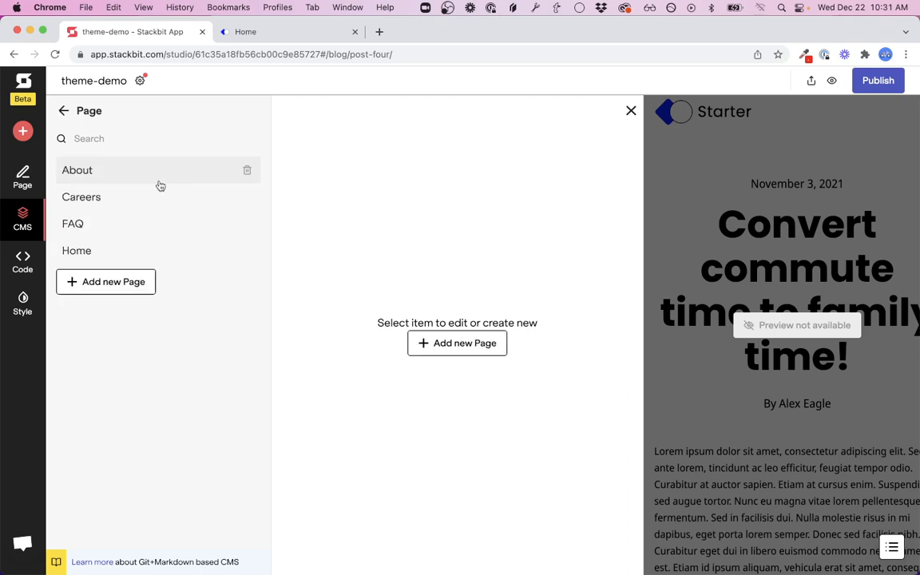
pyautogui.click(117, 178)
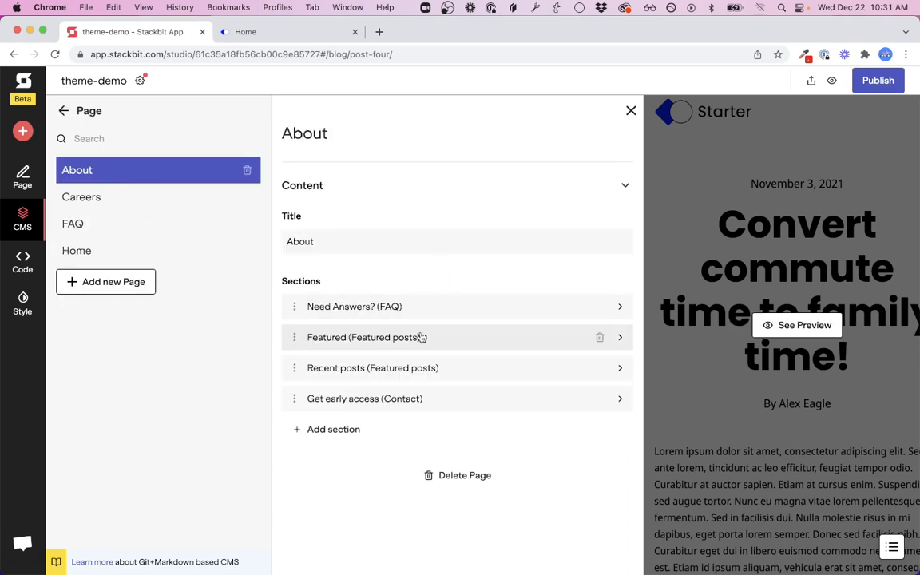
pyautogui.click(66, 111)
pyautogui.click(60, 111)
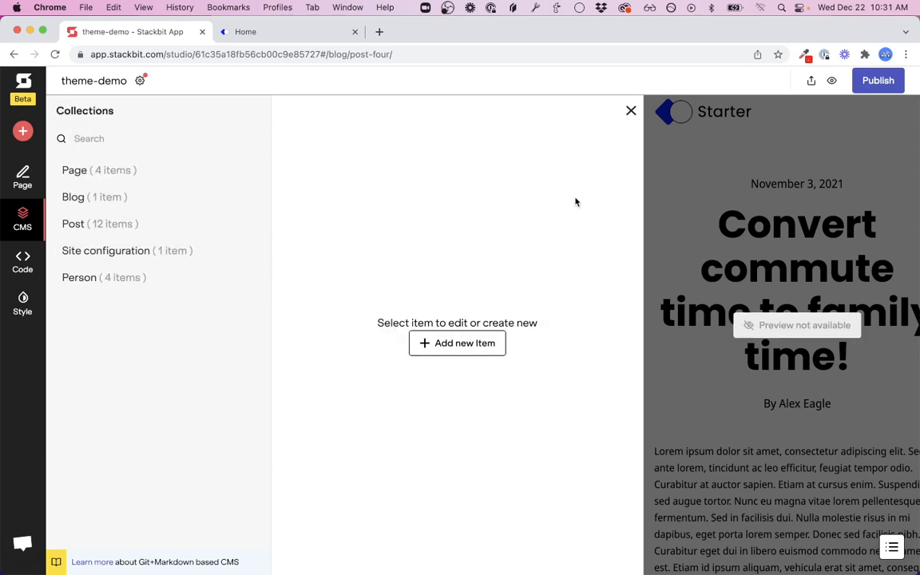
pyautogui.click(630, 112)
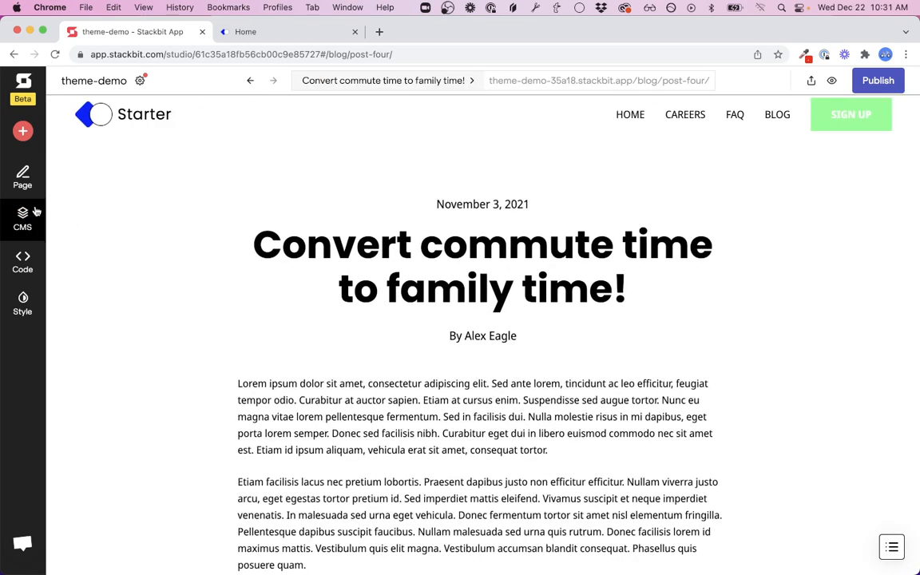
# Step: Look through the site's page list in the page navigator and close it without switching pages
pyautogui.scroll(1, 738, 288)
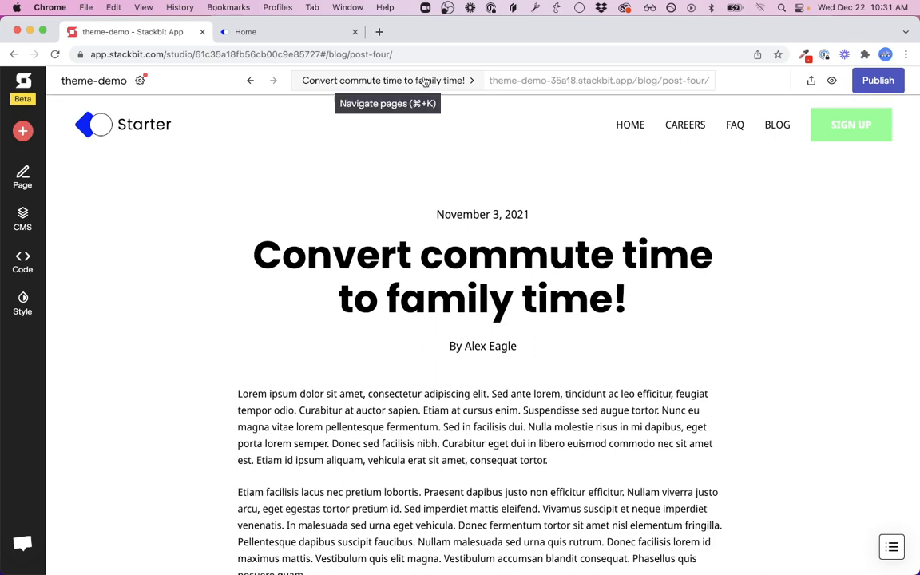
pyautogui.click(397, 81)
pyautogui.scroll(-5, 498, 202)
pyautogui.scroll(5, 496, 204)
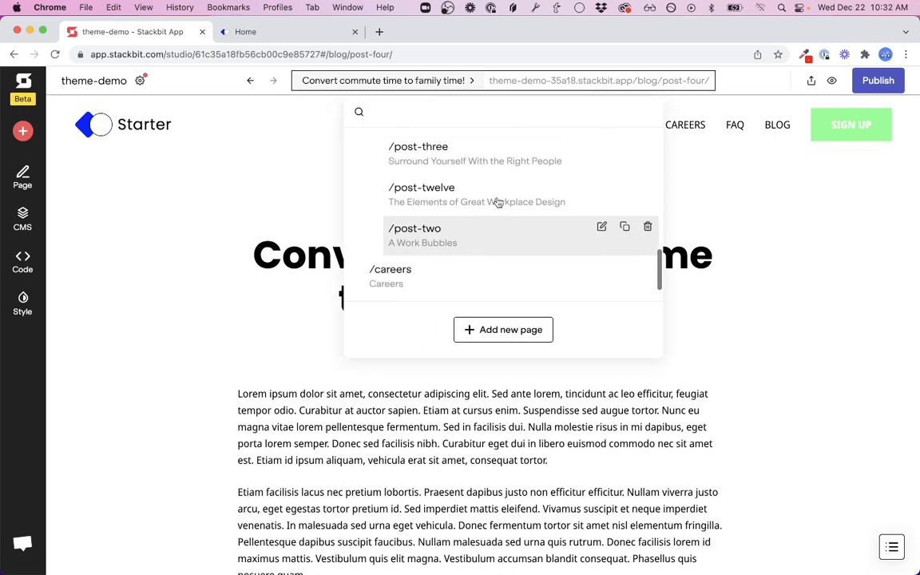
pyautogui.click(827, 252)
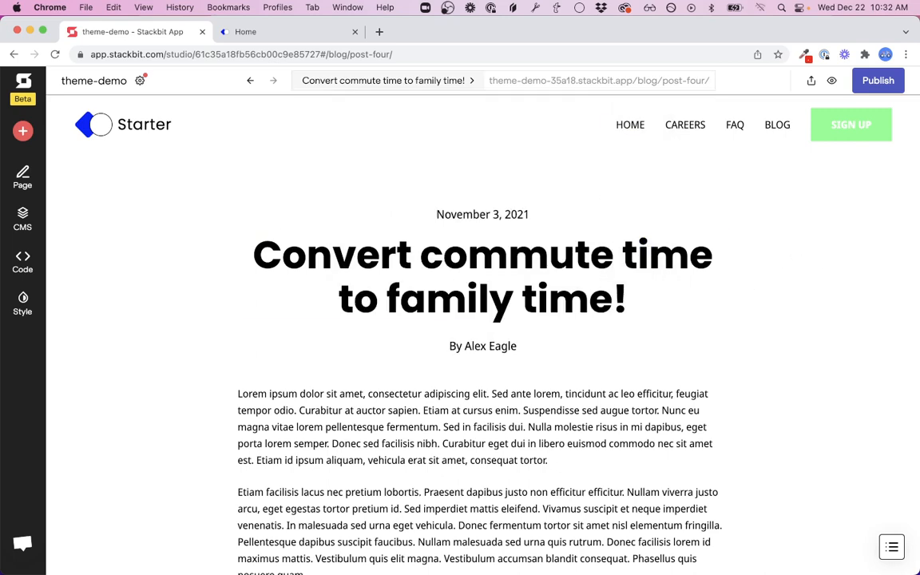